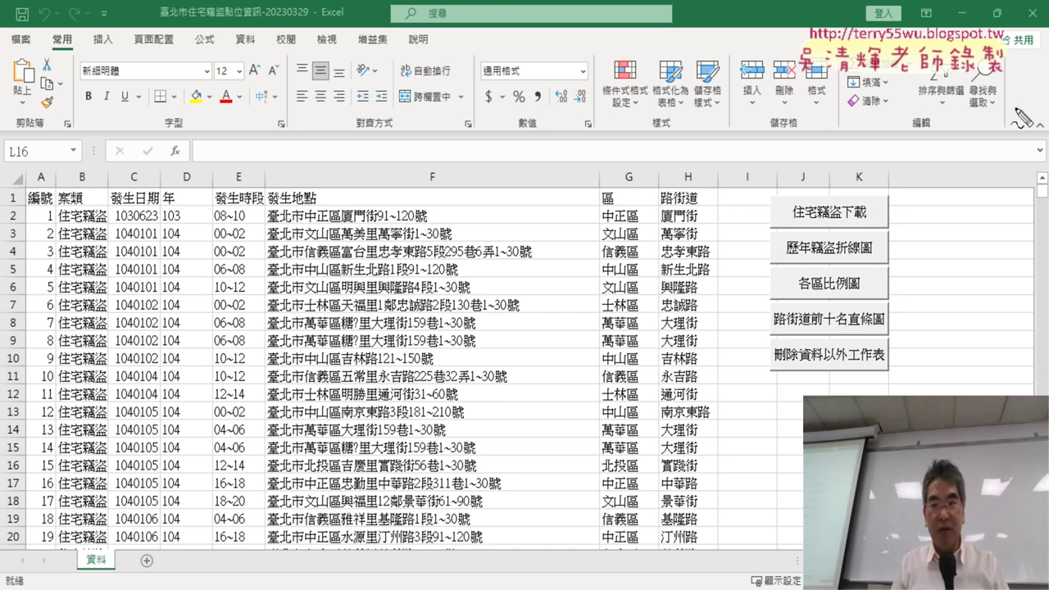
Annotate the burglary records, the 年, 區 and 路街道 headings, and the download and line-chart macros
drag(855, 248, 855, 243)
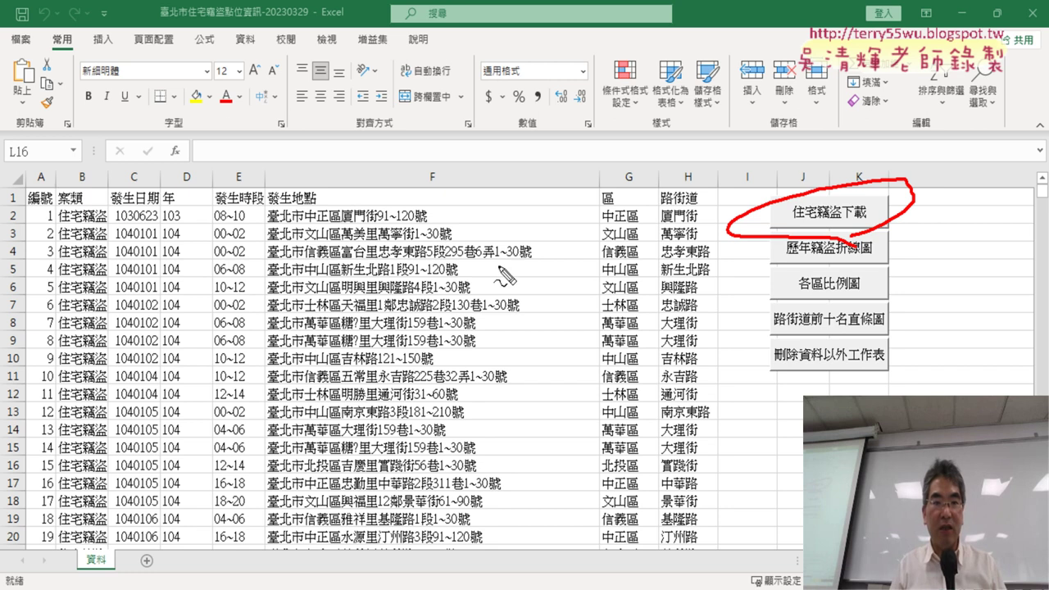
mouse_move(179, 283)
mouse_down()
mouse_move(142, 321)
mouse_move(261, 389)
mouse_up()
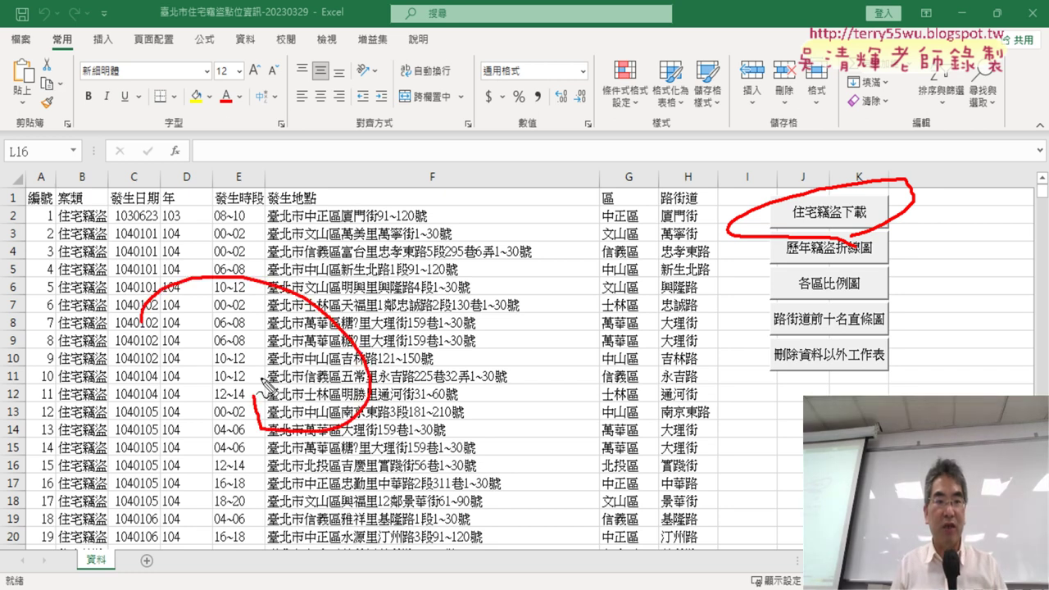
drag(324, 339, 254, 398)
drag(266, 358, 344, 422)
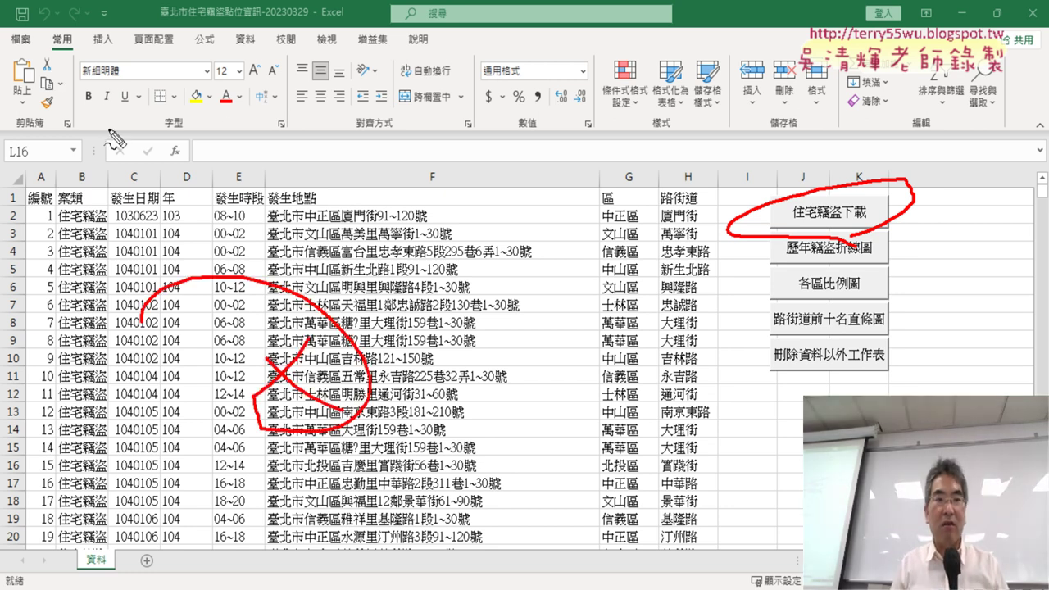
mouse_move(92, 62)
mouse_down()
mouse_move(168, 163)
mouse_move(190, 144)
mouse_up()
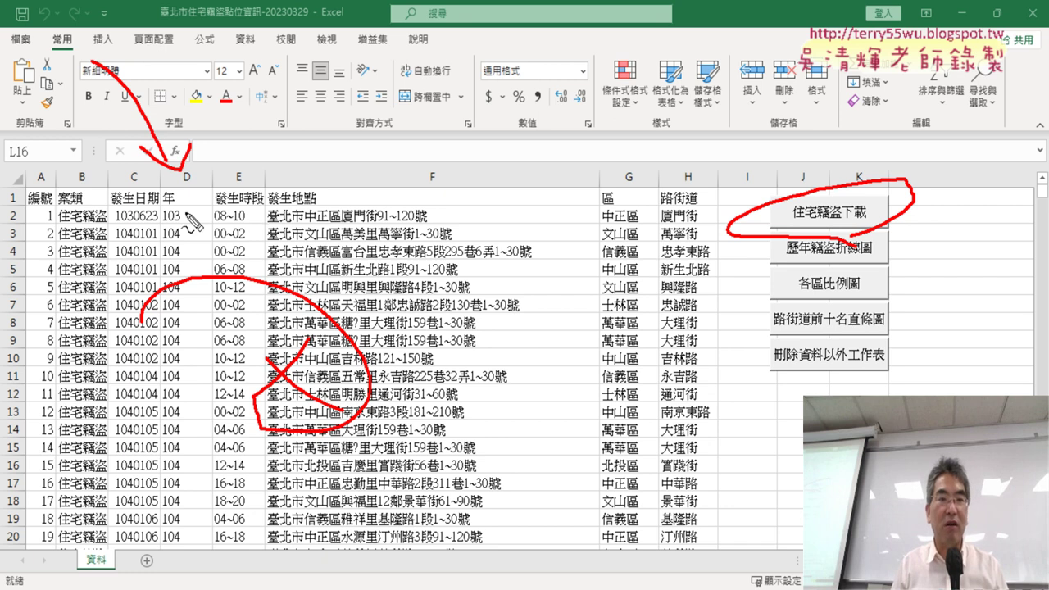
drag(181, 215, 197, 216)
drag(598, 215, 611, 215)
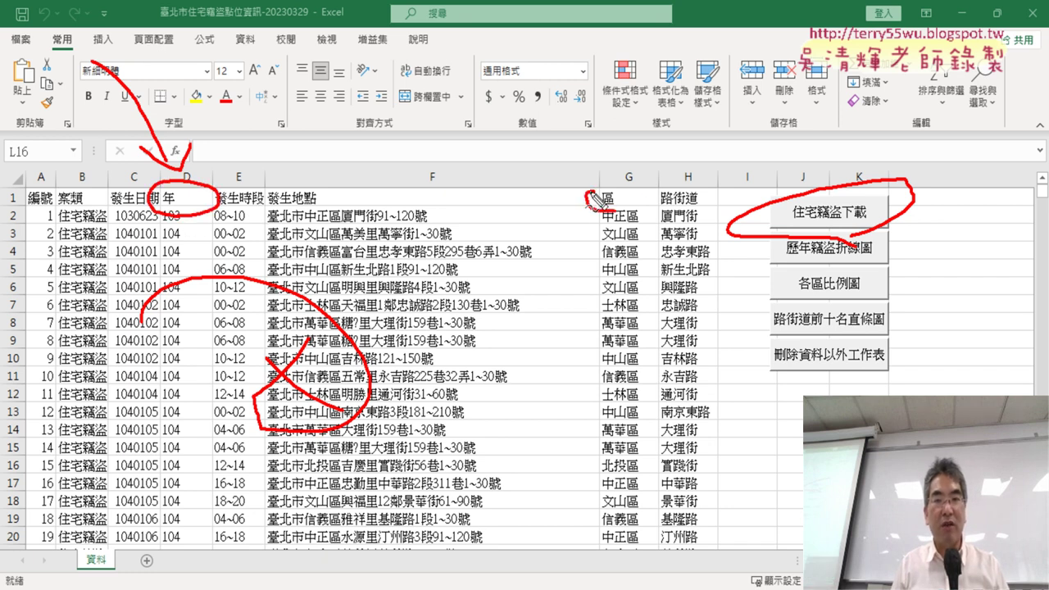
drag(689, 218, 681, 215)
mouse_move(783, 135)
mouse_down()
mouse_move(804, 184)
mouse_move(813, 168)
mouse_up()
drag(869, 264, 875, 255)
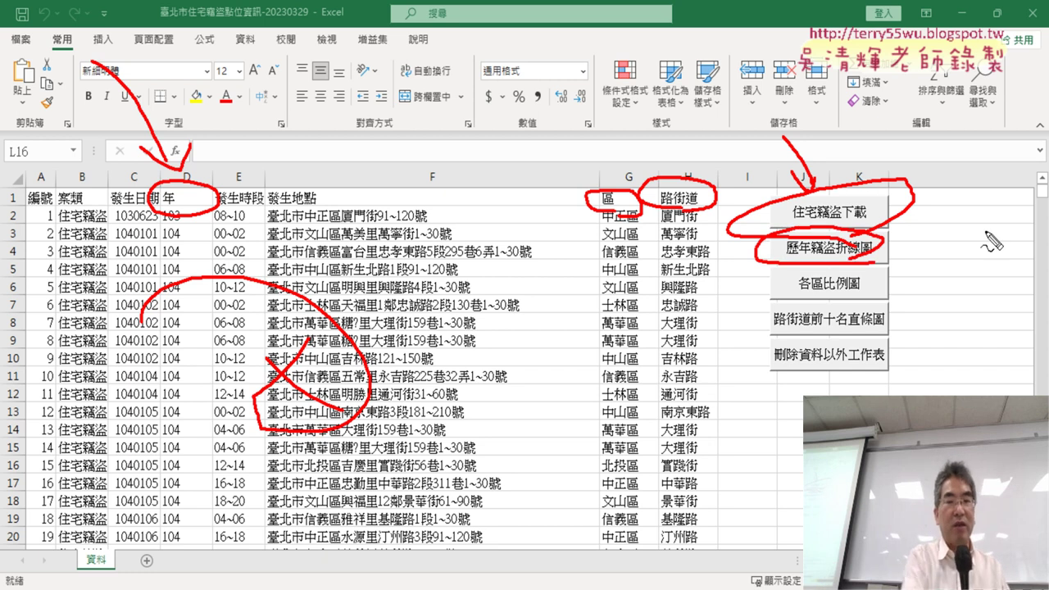
key(Escape)
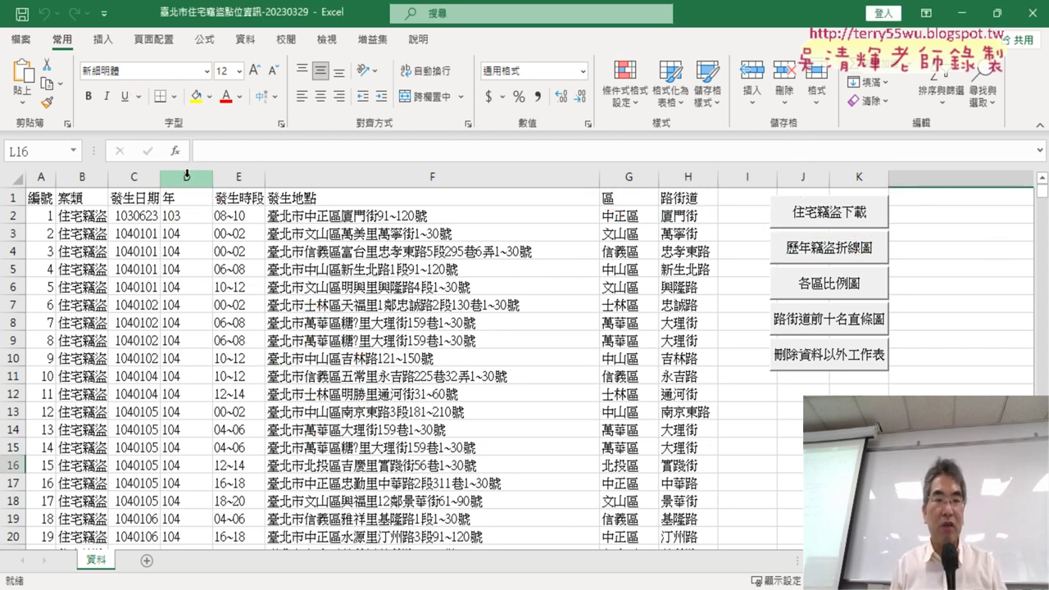
Run the 歷年竊盜折線圖 macro on column D for the yearly 104–111 pivot and line chart, then return to 資料
click(186, 176)
click(837, 250)
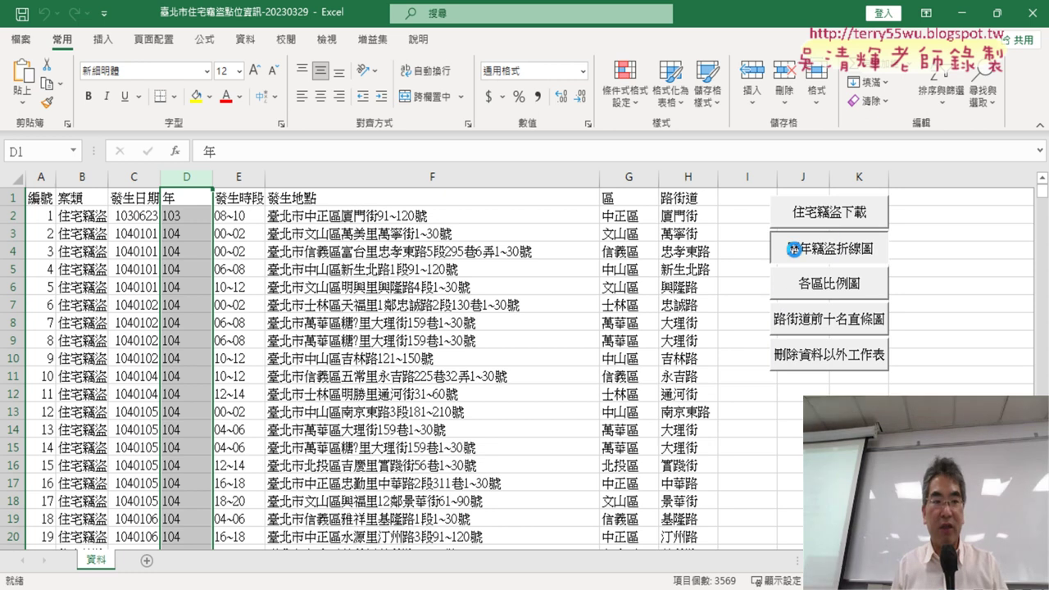
click(65, 276)
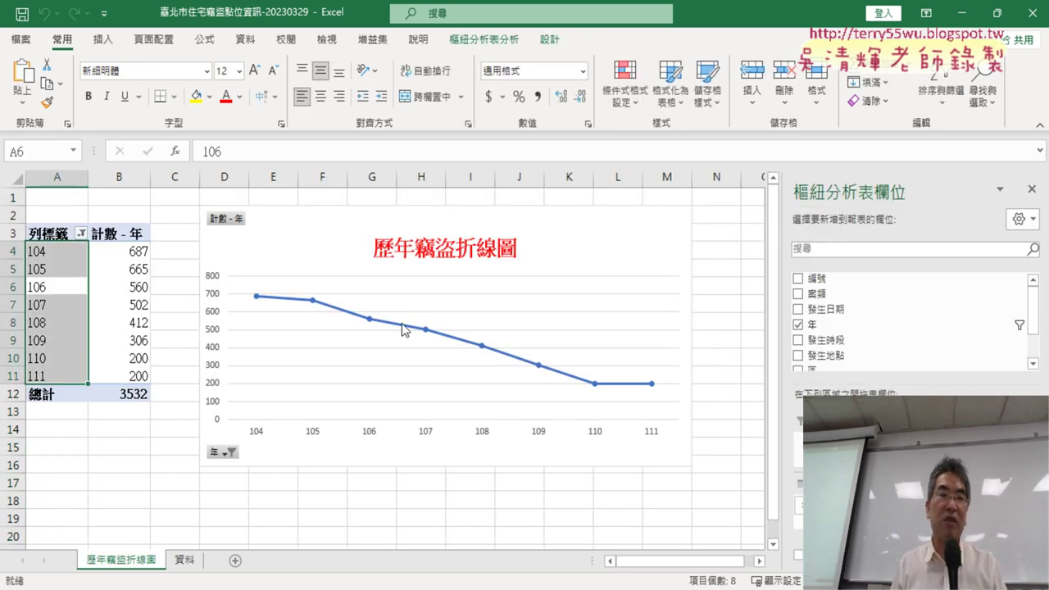
click(185, 560)
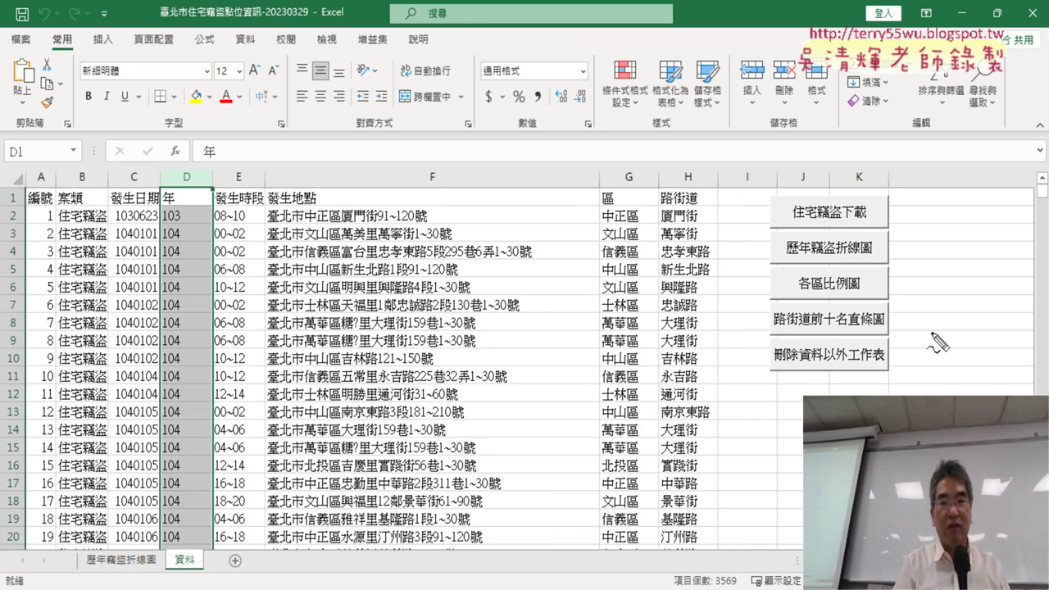
Run the 各區比例圖 macro on district column G to build the district pivot and pie chart
mouse_move(867, 392)
mouse_down()
mouse_move(770, 360)
mouse_move(881, 274)
mouse_move(860, 387)
mouse_up()
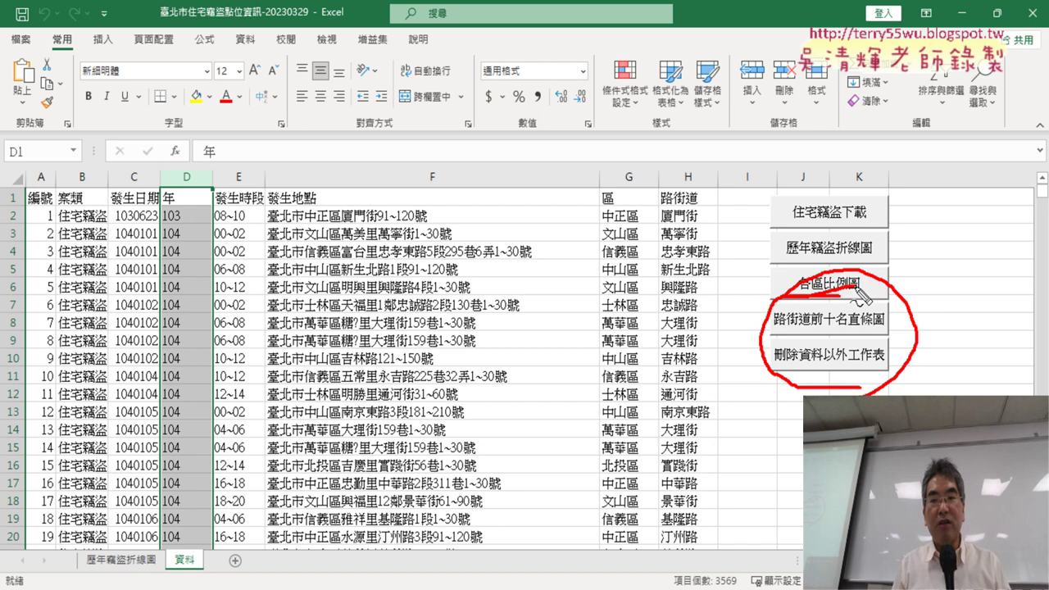
key(Escape)
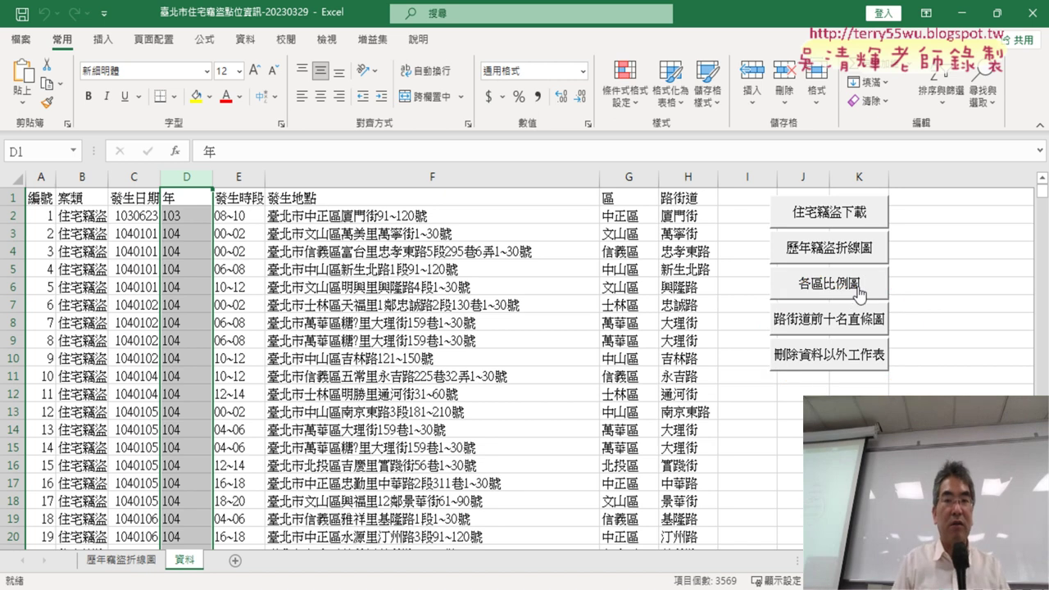
click(644, 183)
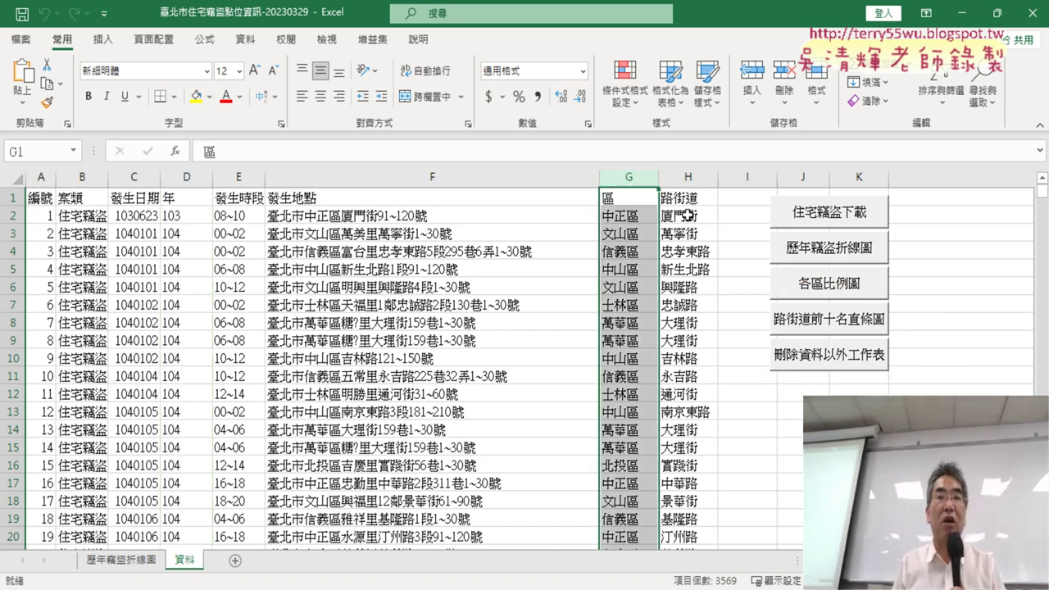
click(836, 292)
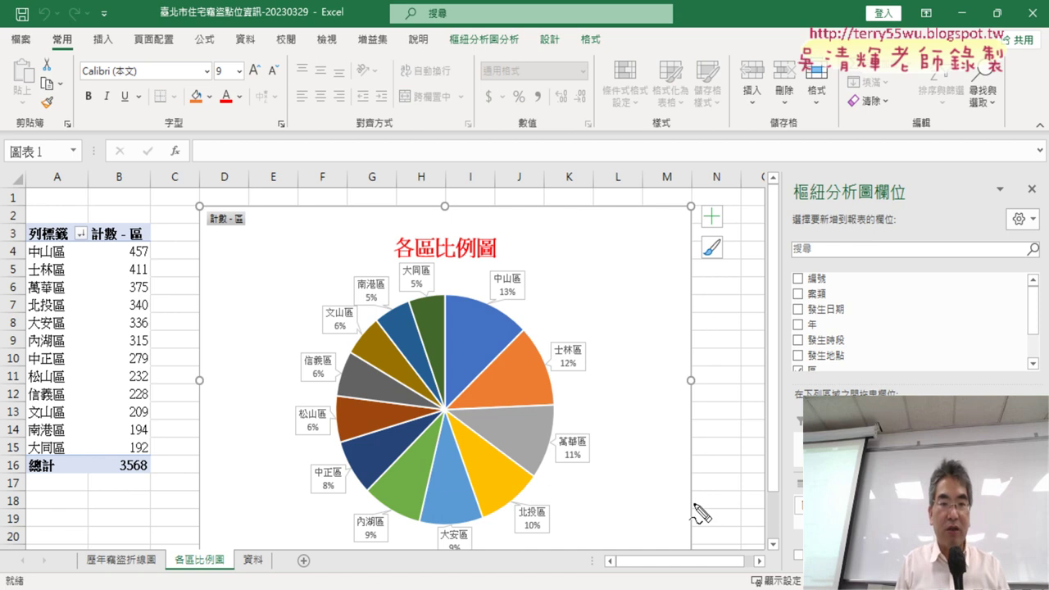
Point out the new sheet, district pivot (total 3568) and pie chart position and size, then return to 資料
drag(235, 570, 241, 547)
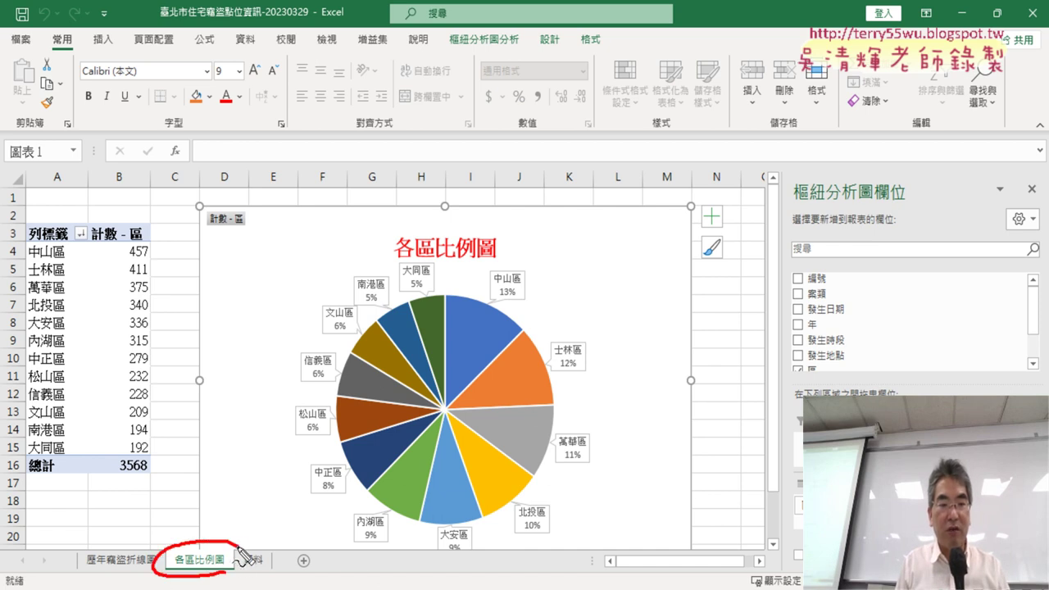
mouse_move(126, 479)
mouse_down()
mouse_move(141, 211)
mouse_move(119, 487)
mouse_up()
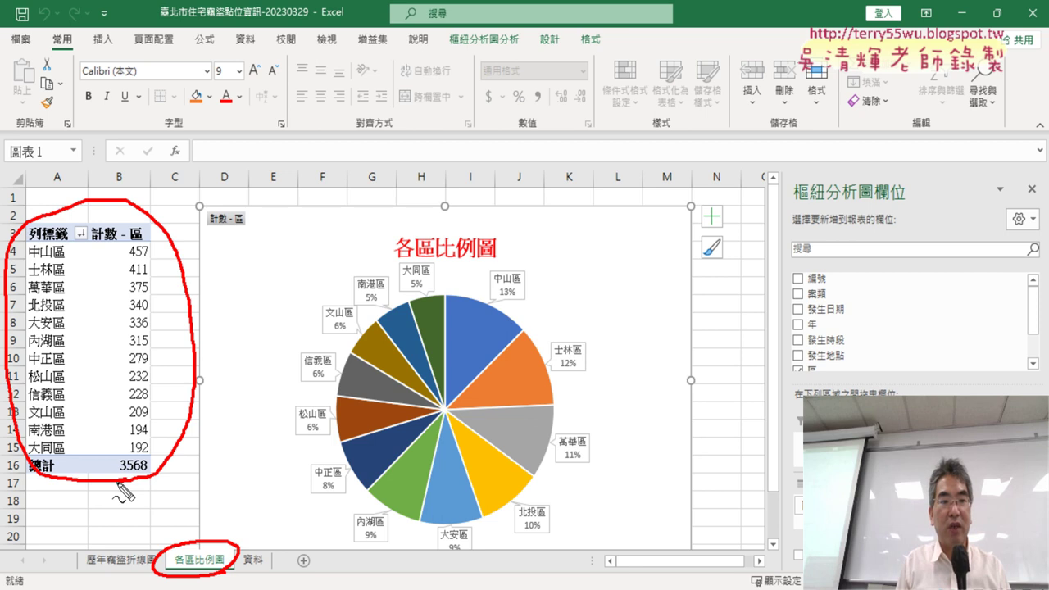
mouse_move(584, 507)
mouse_down()
mouse_move(660, 271)
mouse_move(500, 498)
mouse_up()
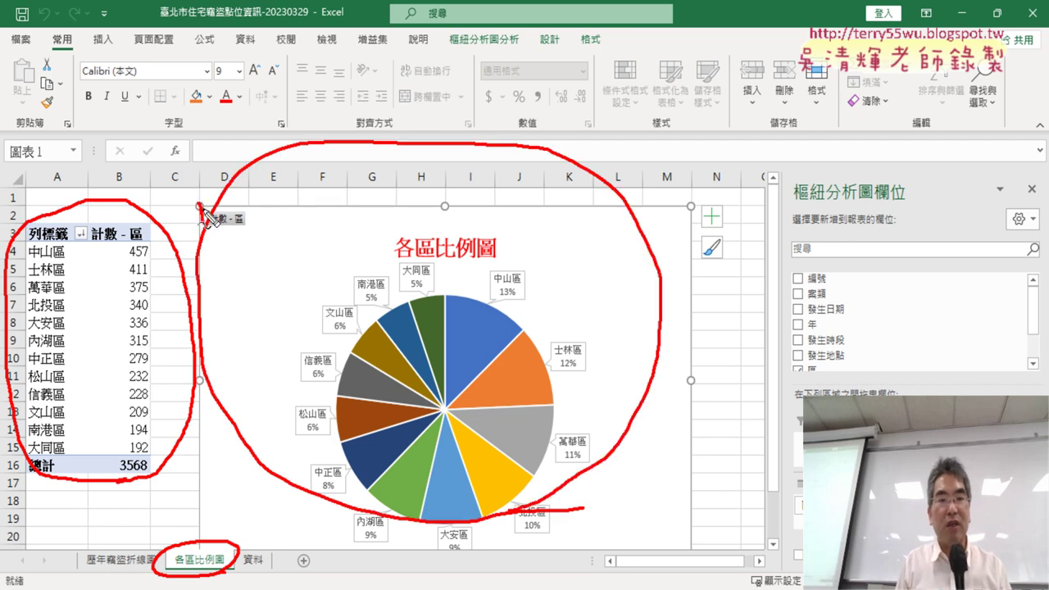
drag(201, 207, 229, 208)
drag(691, 187, 694, 225)
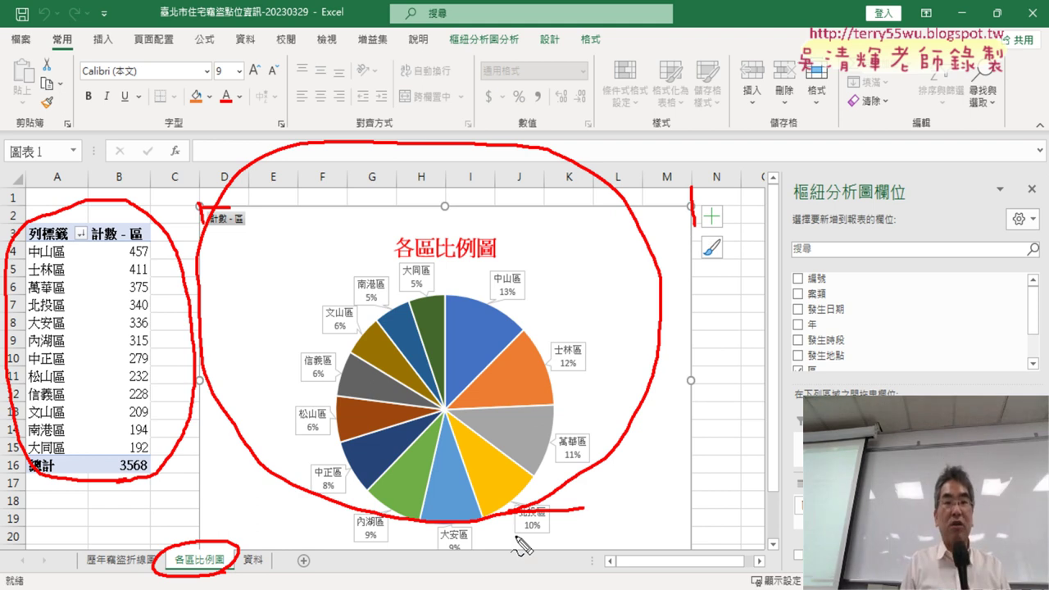
key(Escape)
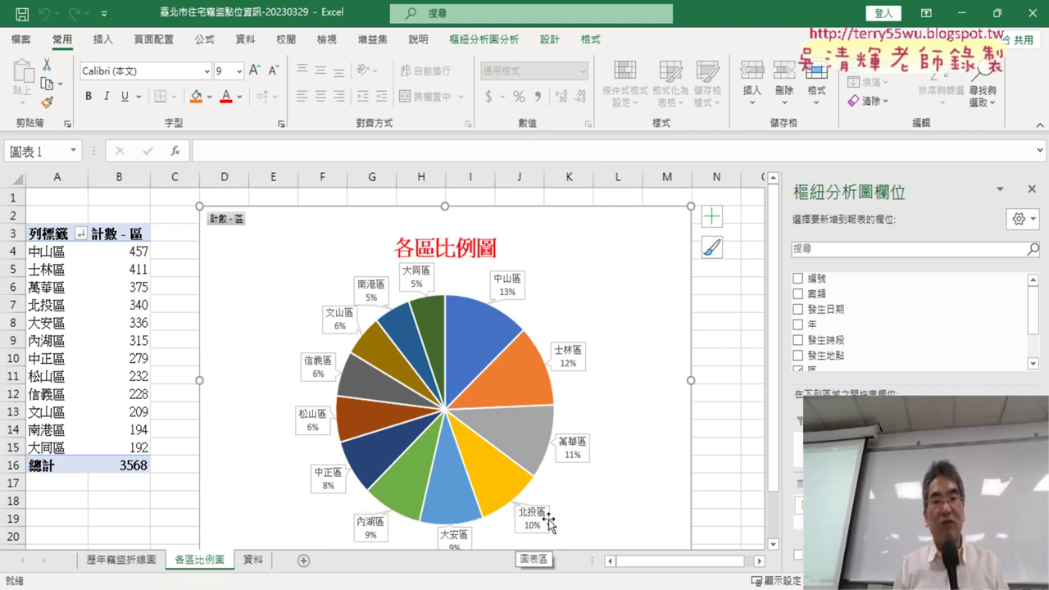
click(254, 561)
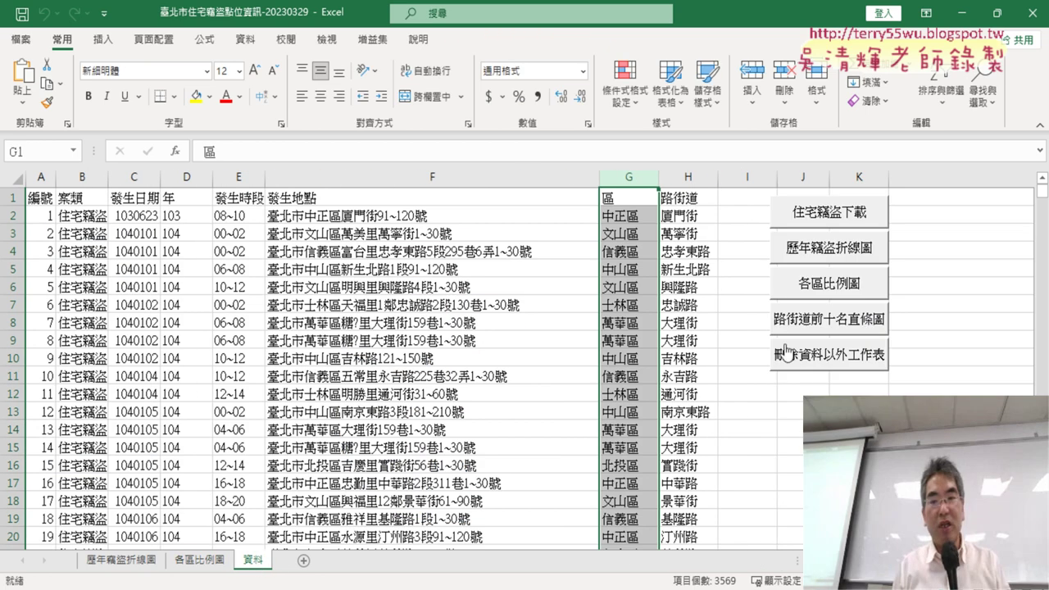
Run the 路街道前十名直條圖 macro, check the top-ten streets pivot (total 716), and return to 資料
click(857, 328)
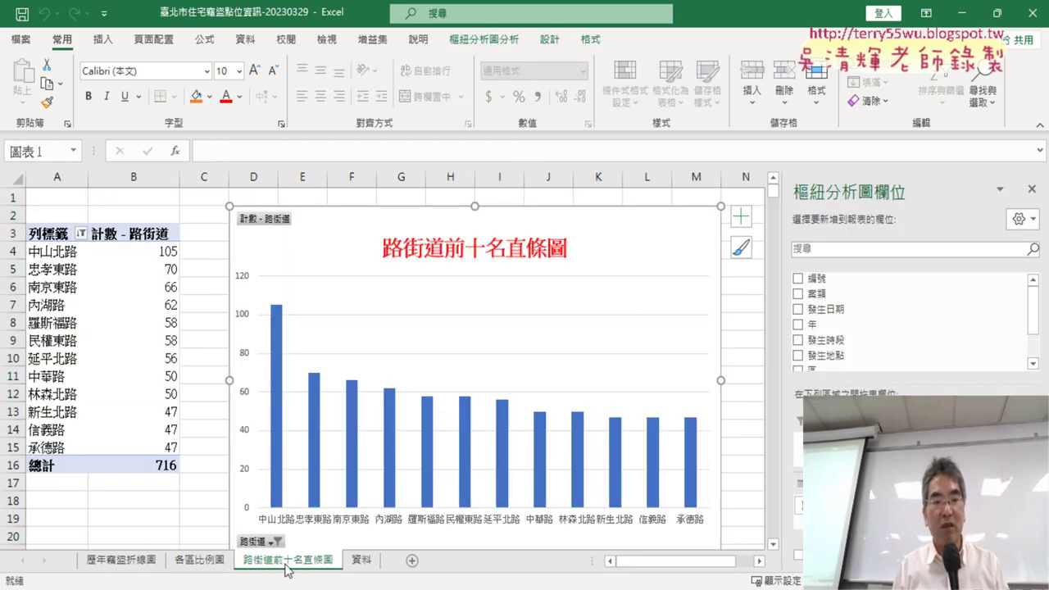
click(53, 351)
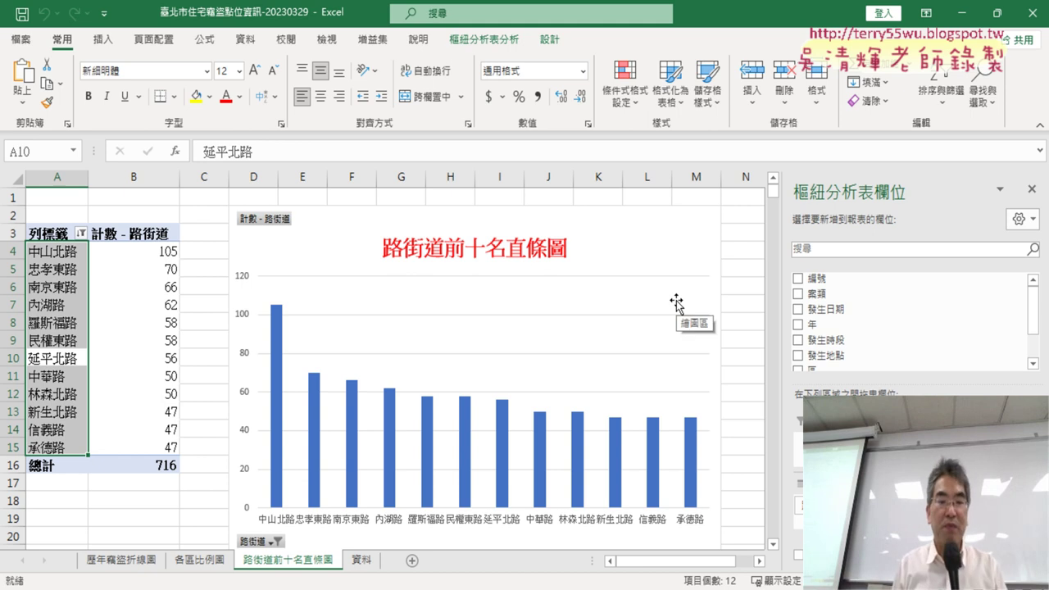
click(362, 561)
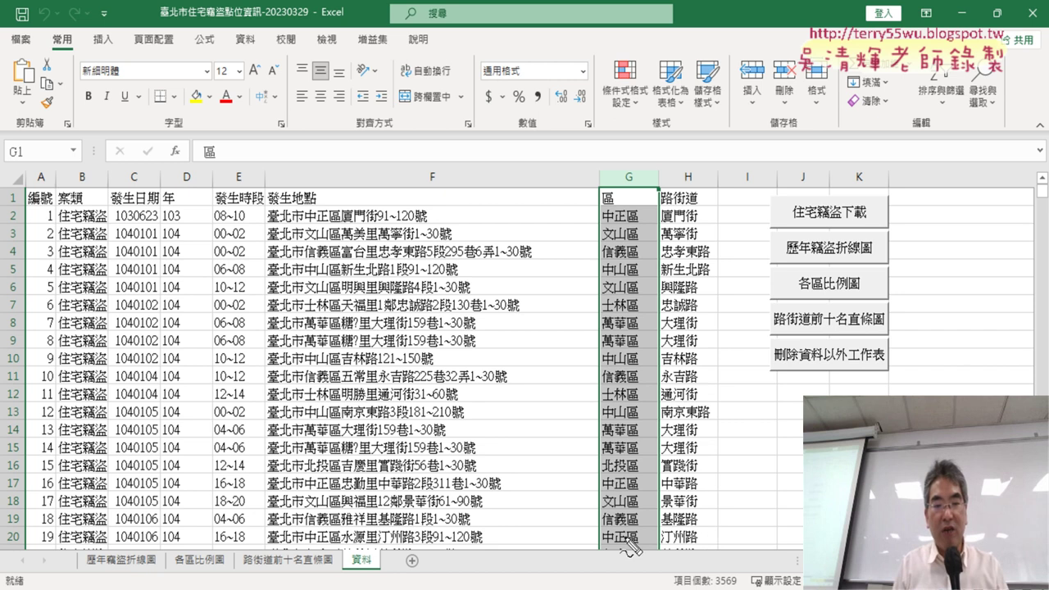
Mark the three chart sheets for removal and run the 刪除資料以外工作表 macro, keeping only 資料
drag(339, 567, 392, 577)
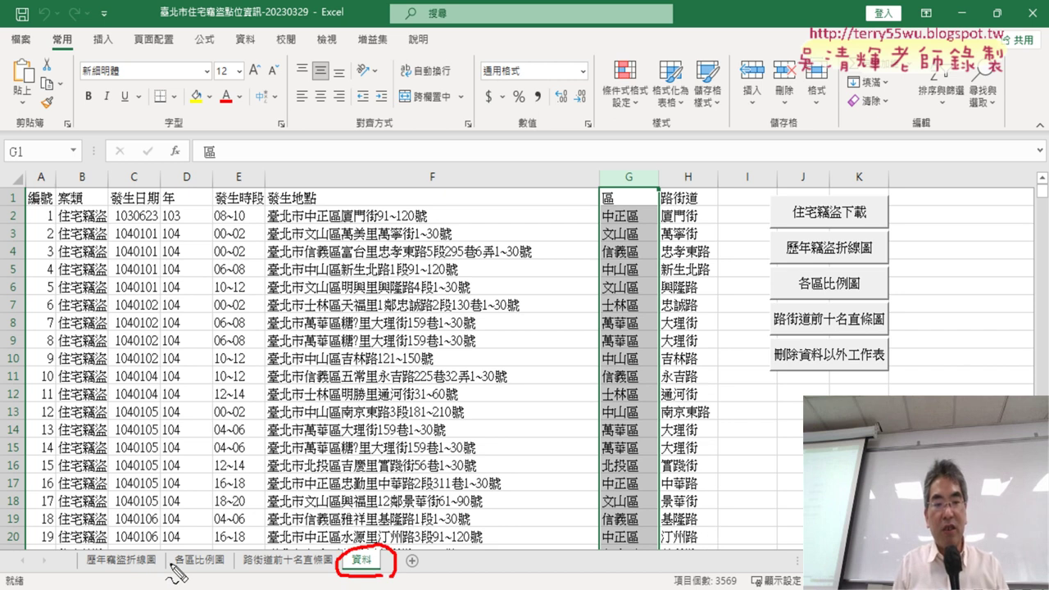
mouse_move(123, 554)
mouse_down()
mouse_move(157, 577)
mouse_move(122, 578)
mouse_up()
mouse_move(223, 548)
mouse_down()
mouse_move(203, 579)
mouse_move(233, 580)
mouse_up()
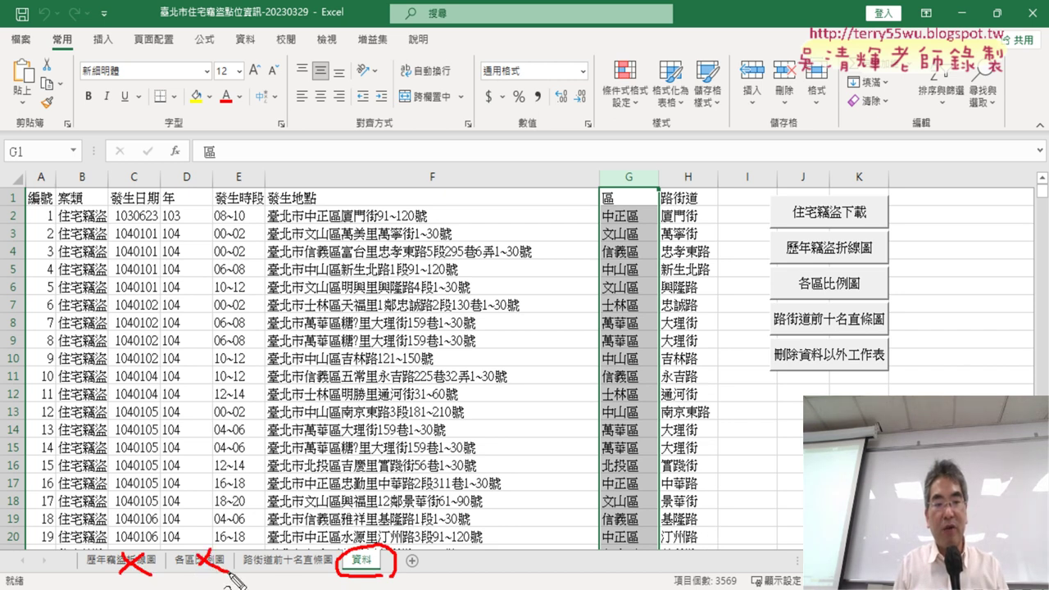
mouse_move(283, 546)
mouse_down()
mouse_move(304, 579)
mouse_move(274, 584)
mouse_up()
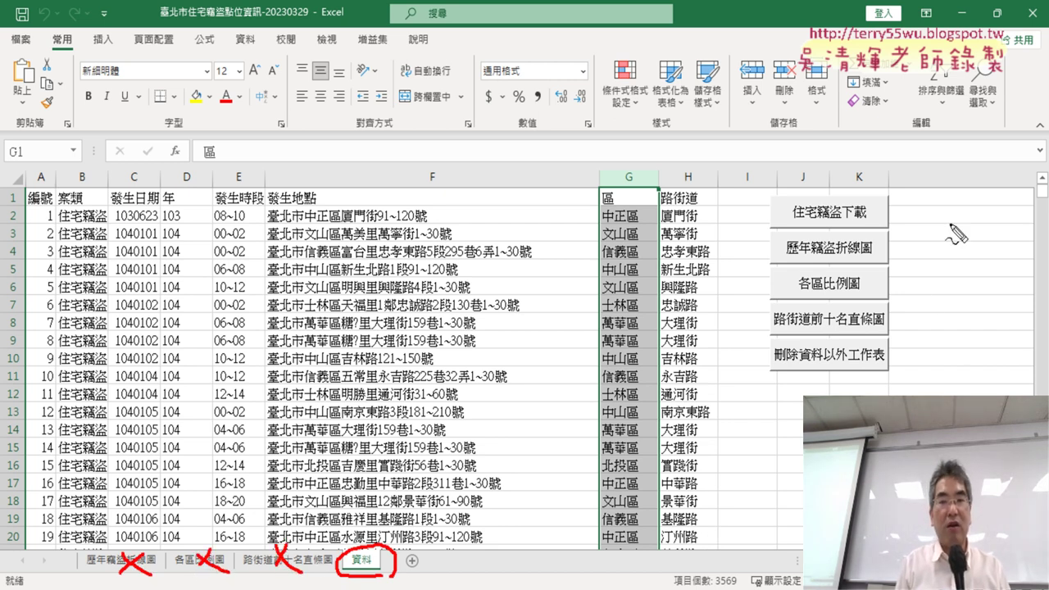
drag(852, 379, 877, 375)
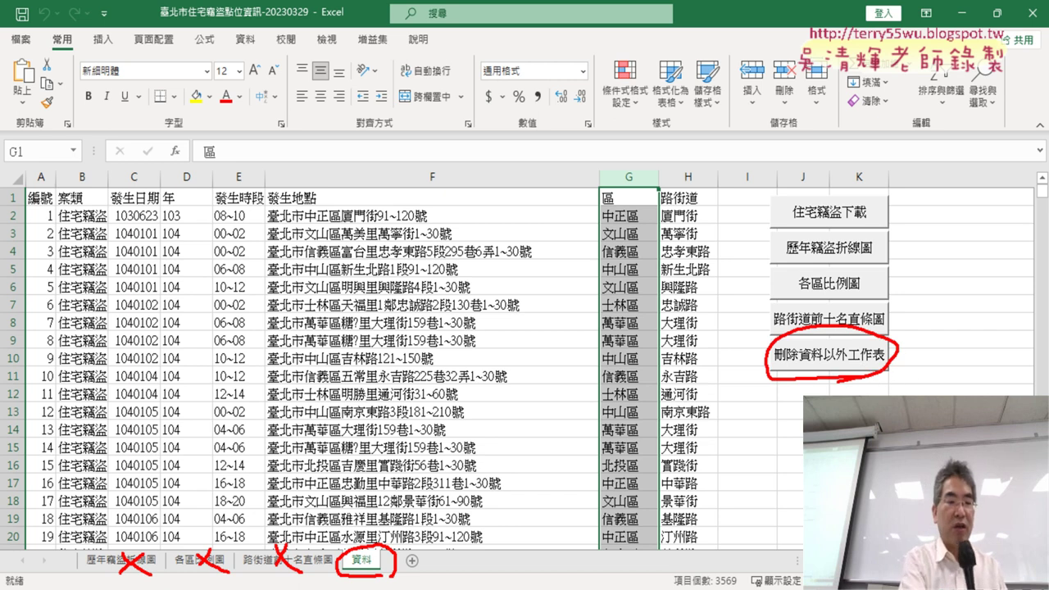
key(Escape)
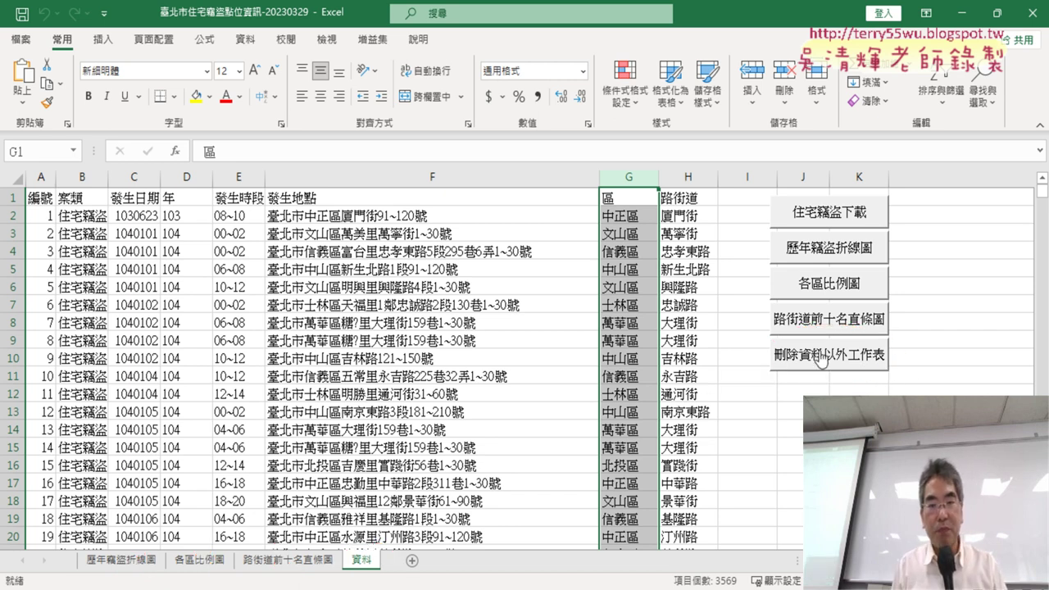
click(820, 359)
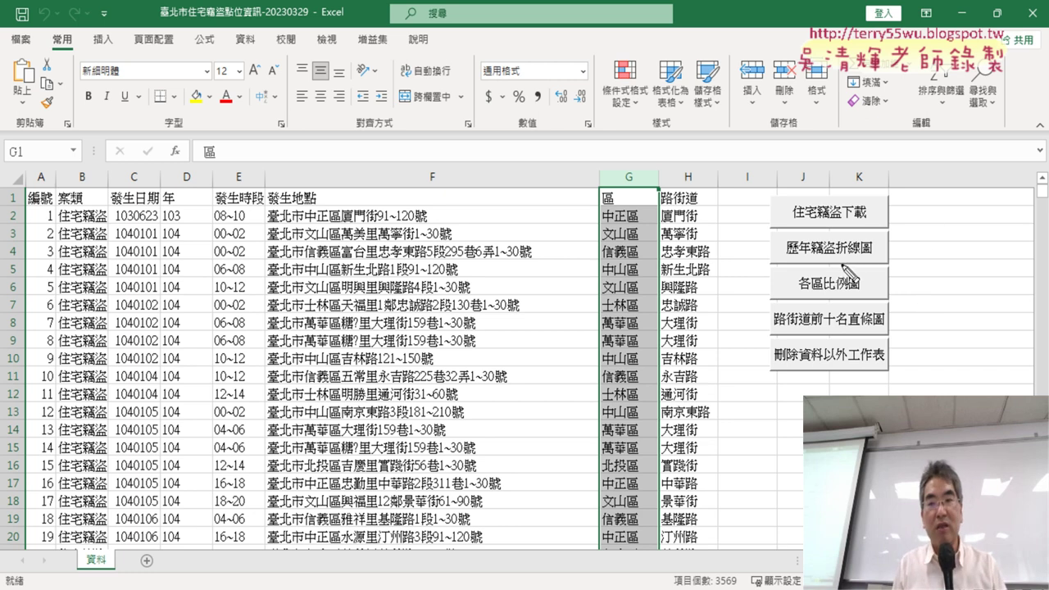
drag(853, 270, 870, 267)
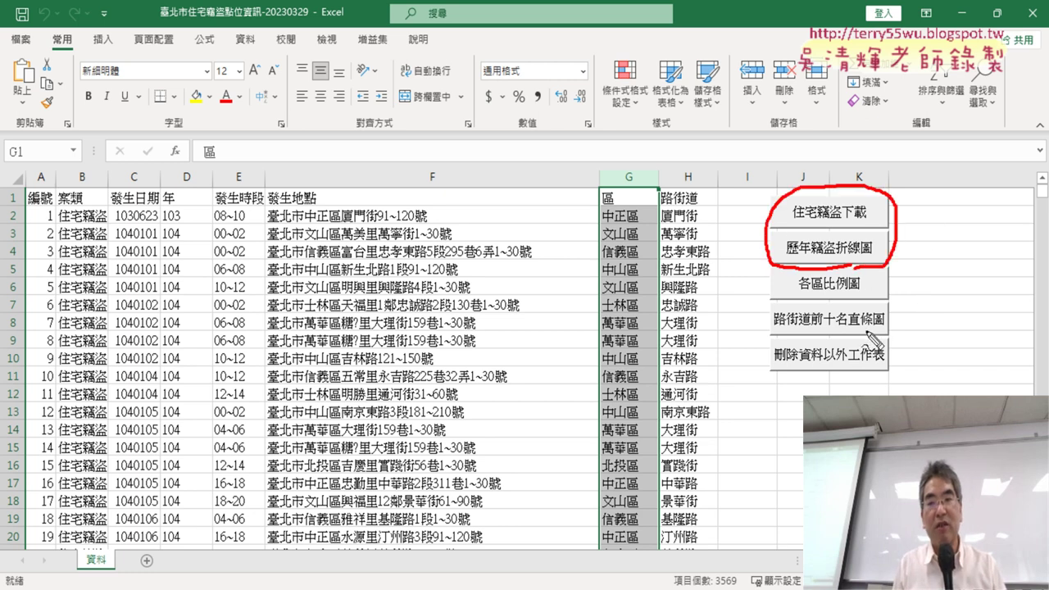
drag(852, 378, 837, 390)
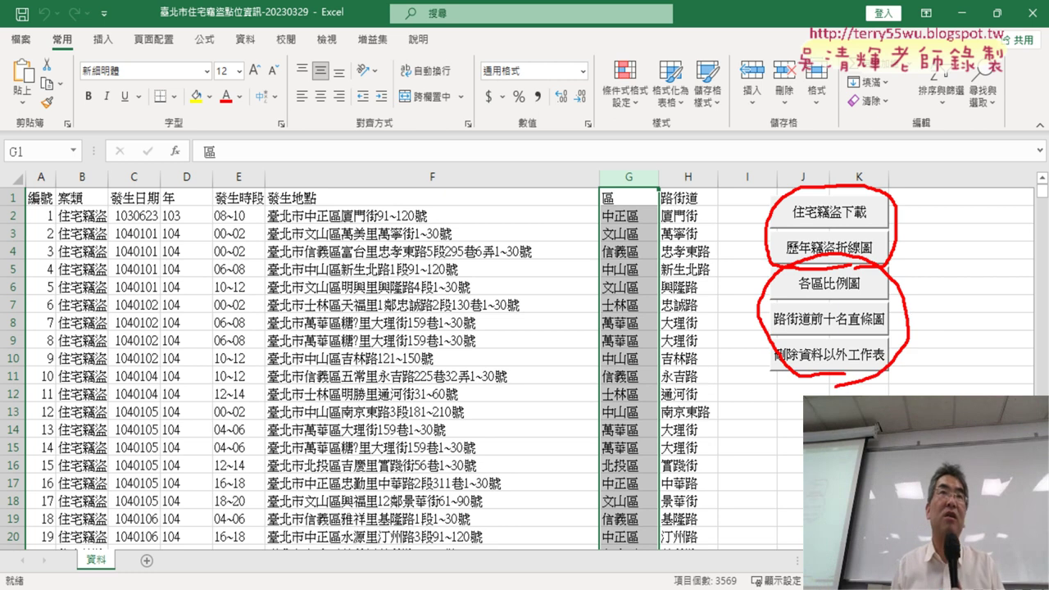
key(Escape)
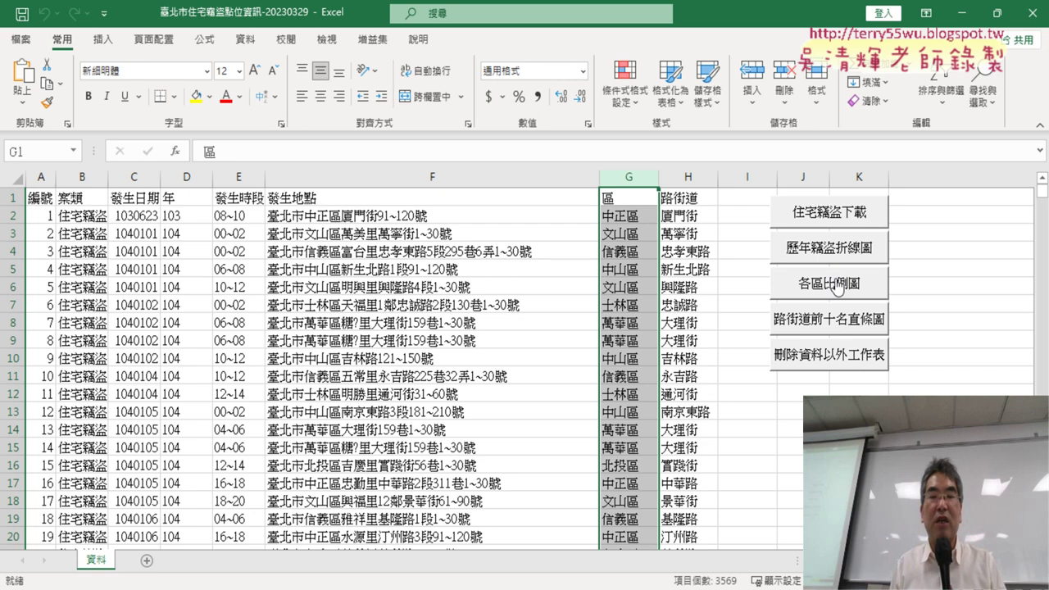
click(838, 285)
click(71, 345)
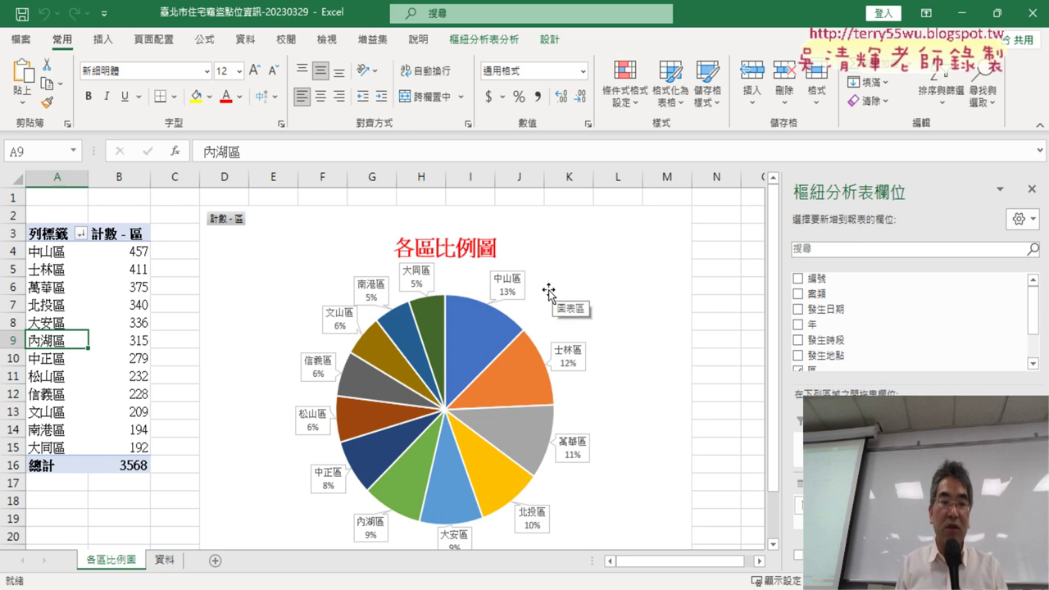
click(166, 565)
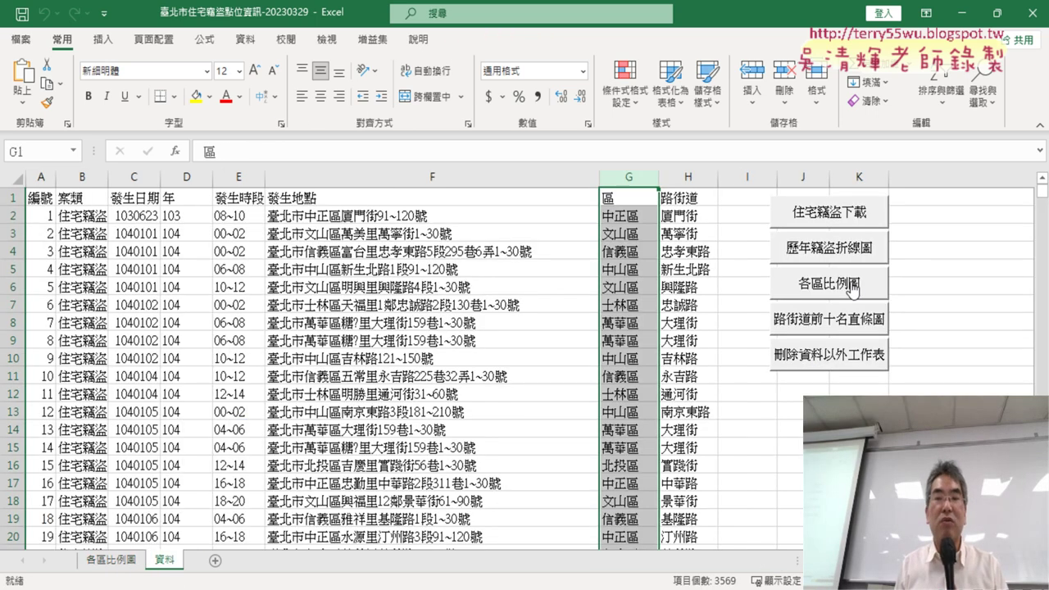
right_click(112, 560)
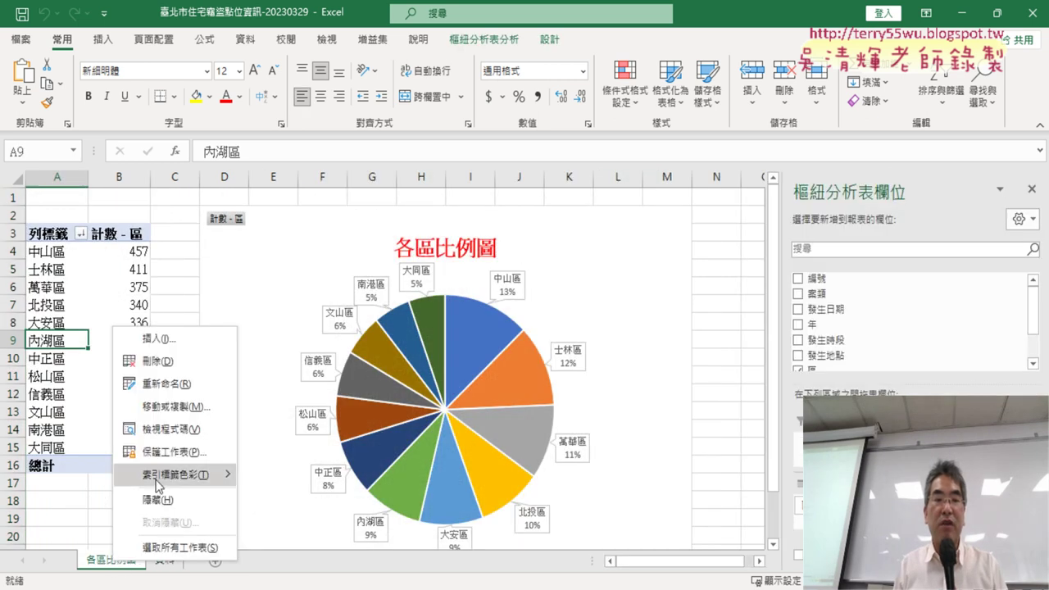
click(177, 367)
click(492, 351)
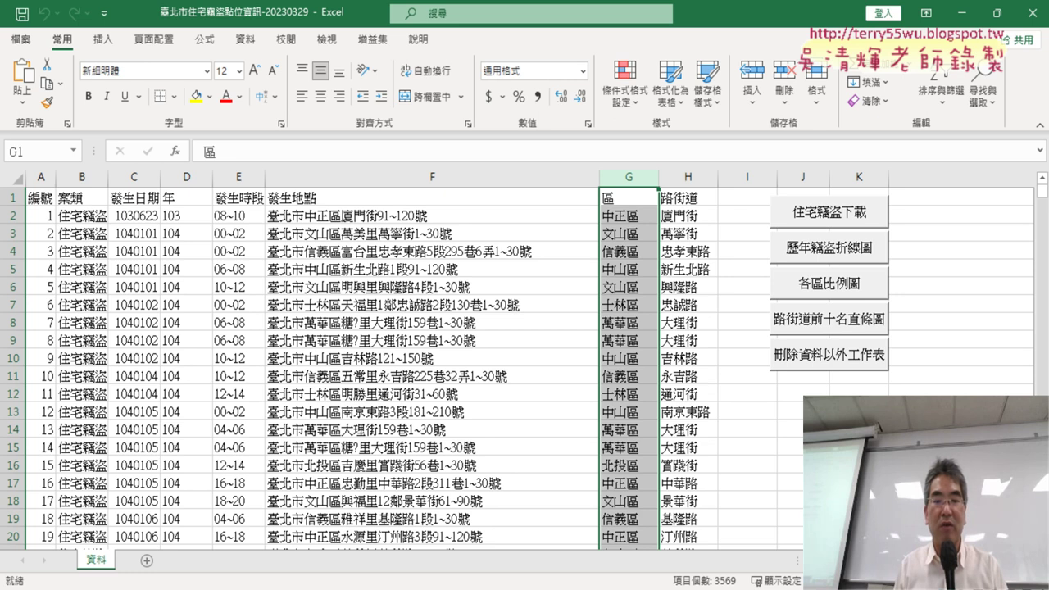
click(516, 547)
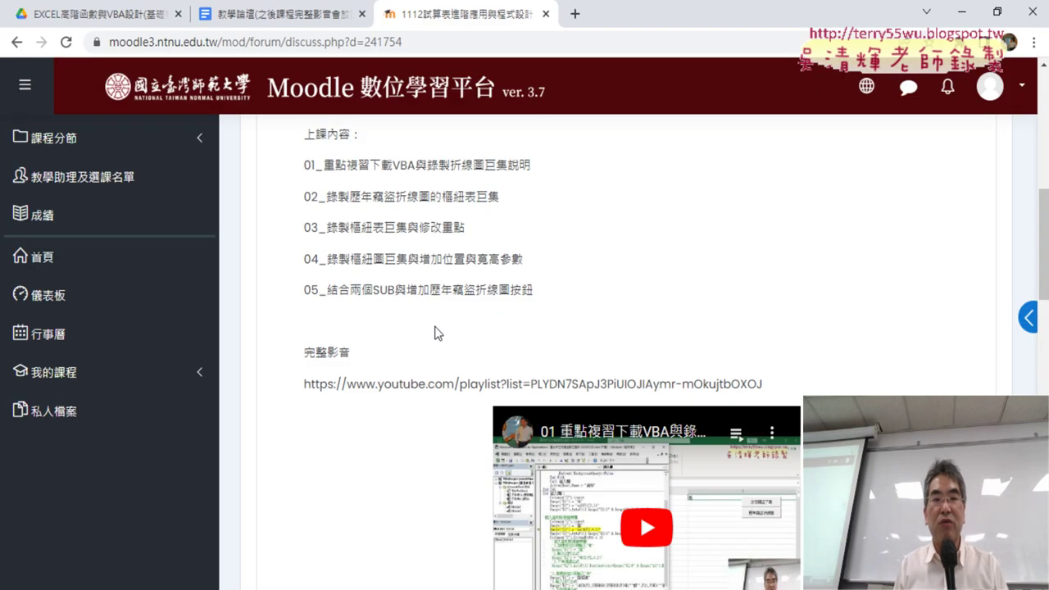
scroll(393, 284, up, 4)
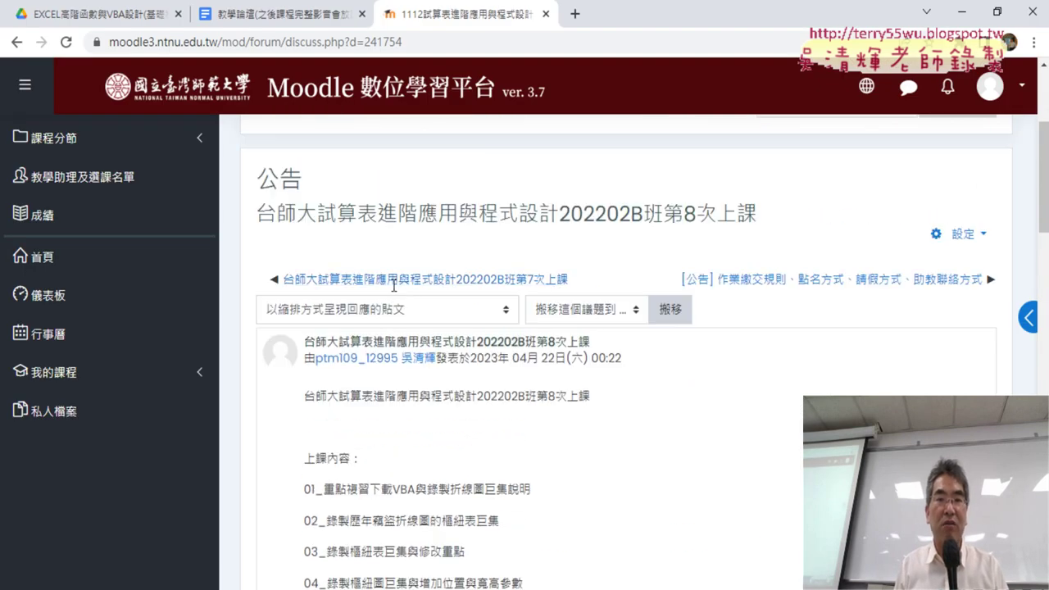
scroll(401, 295, down, 3)
drag(305, 246, 548, 367)
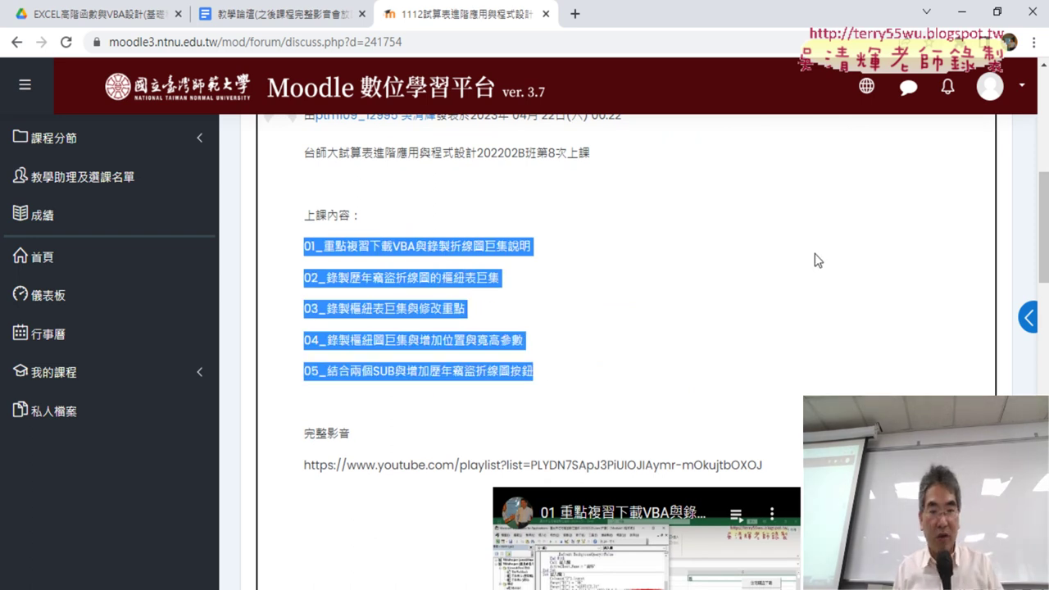
click(444, 285)
drag(327, 279, 477, 278)
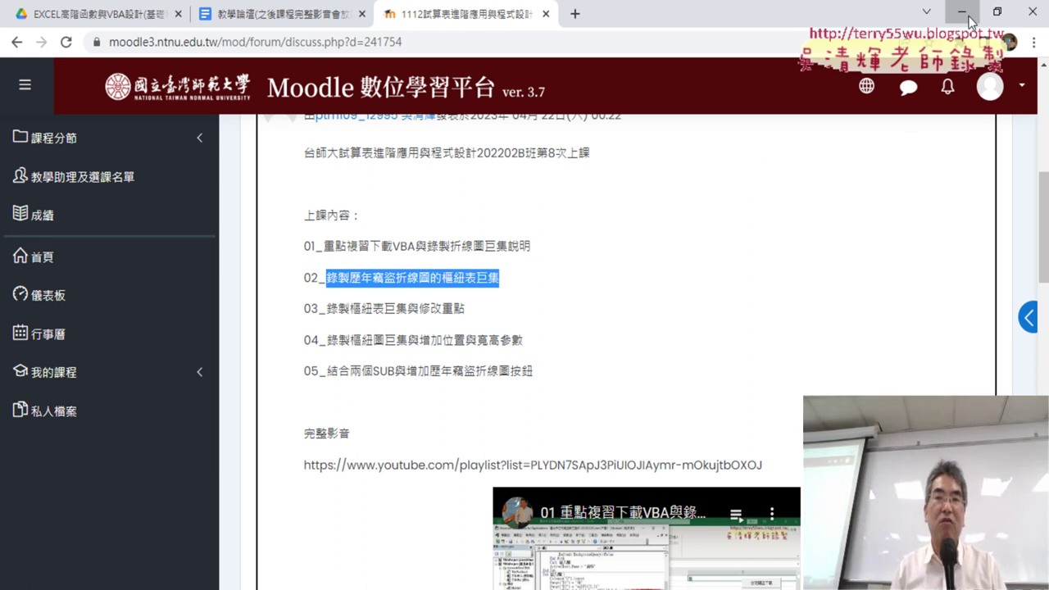
key(alt+Tab)
click(847, 291)
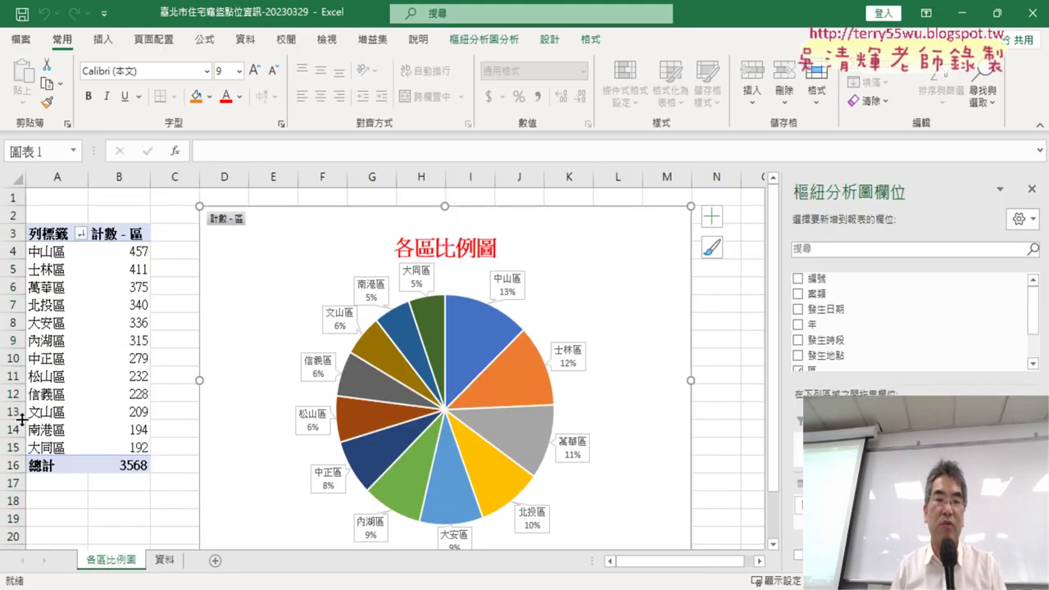
click(91, 340)
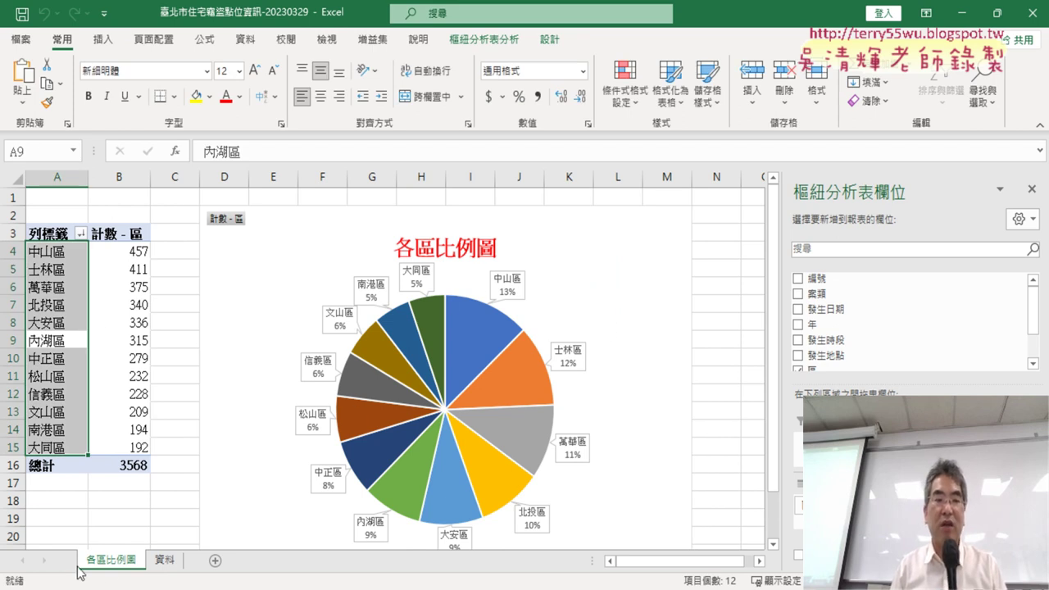
right_click(102, 574)
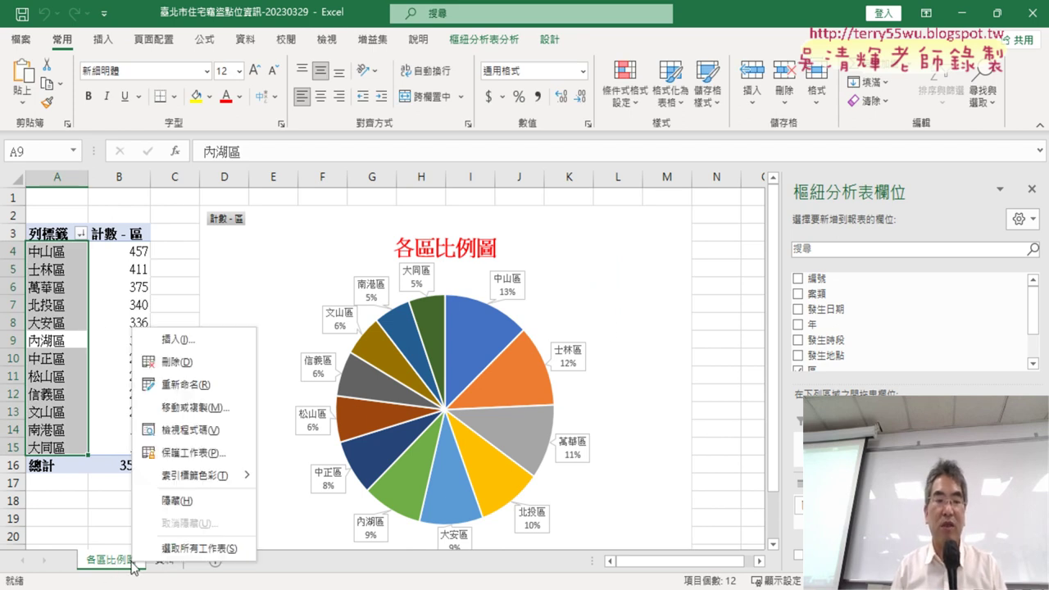
click(191, 358)
click(495, 348)
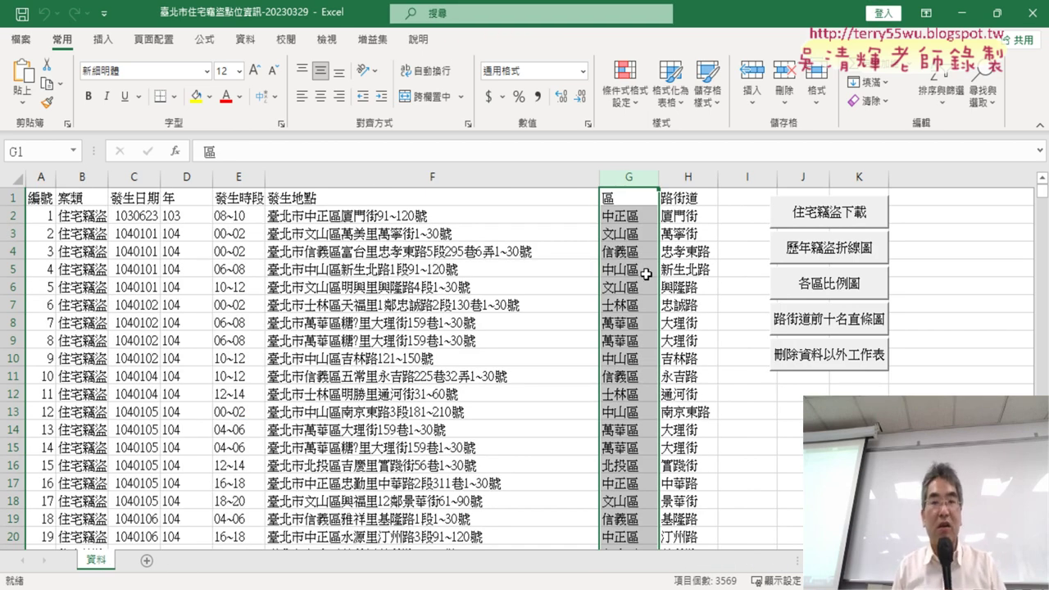
click(236, 301)
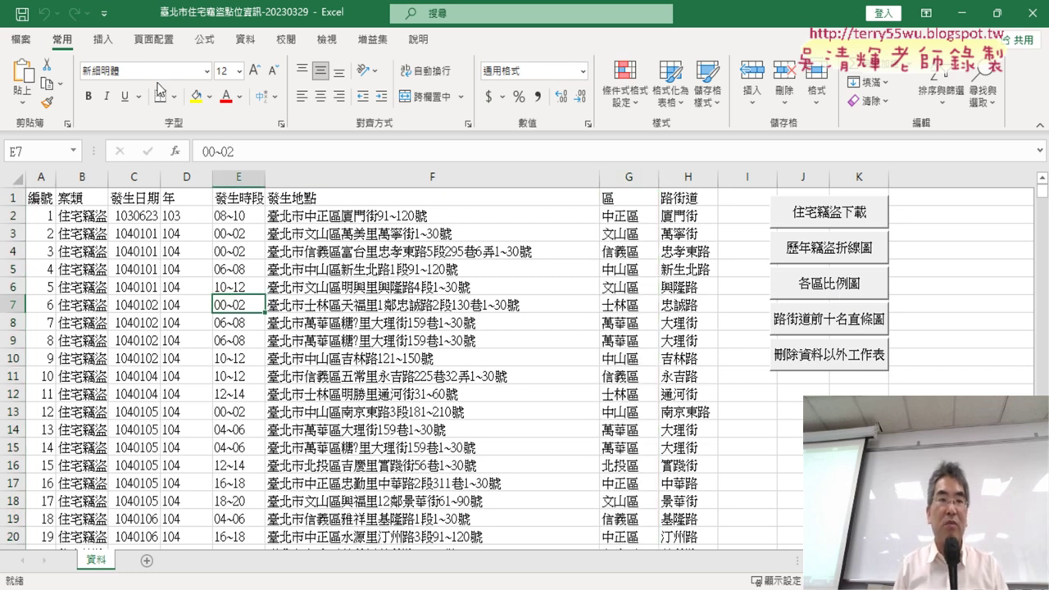
Insert a pivot table on a new sheet with 區 as rows, counting 3568 burglaries by district
click(104, 43)
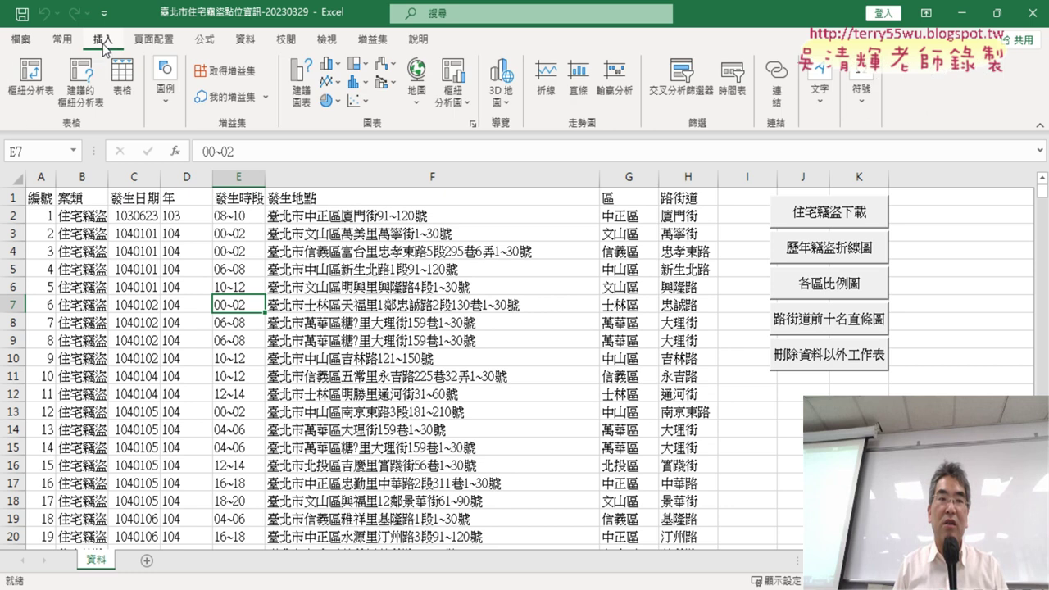
click(28, 93)
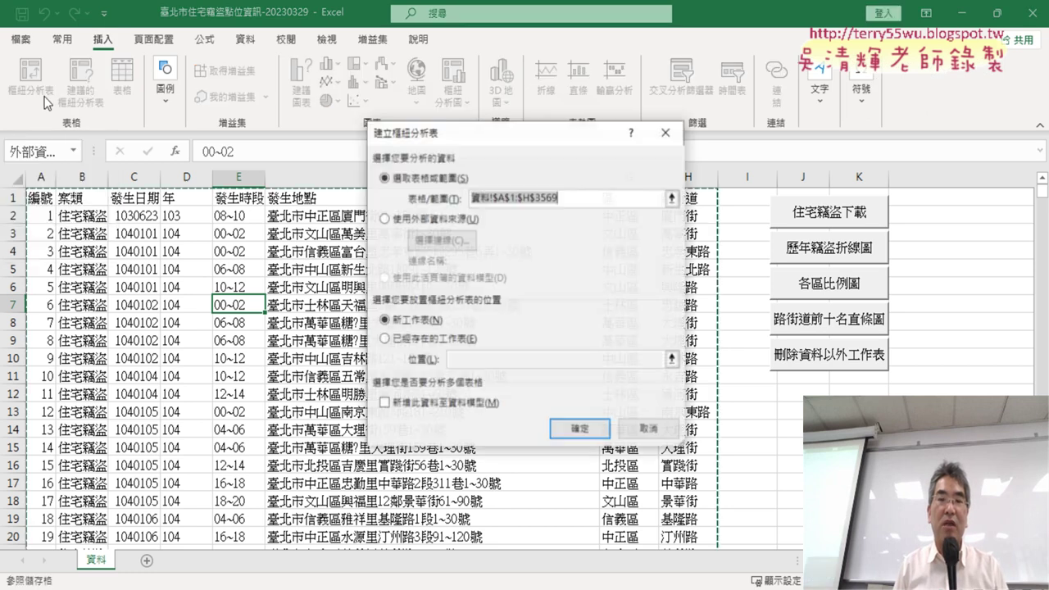
click(584, 430)
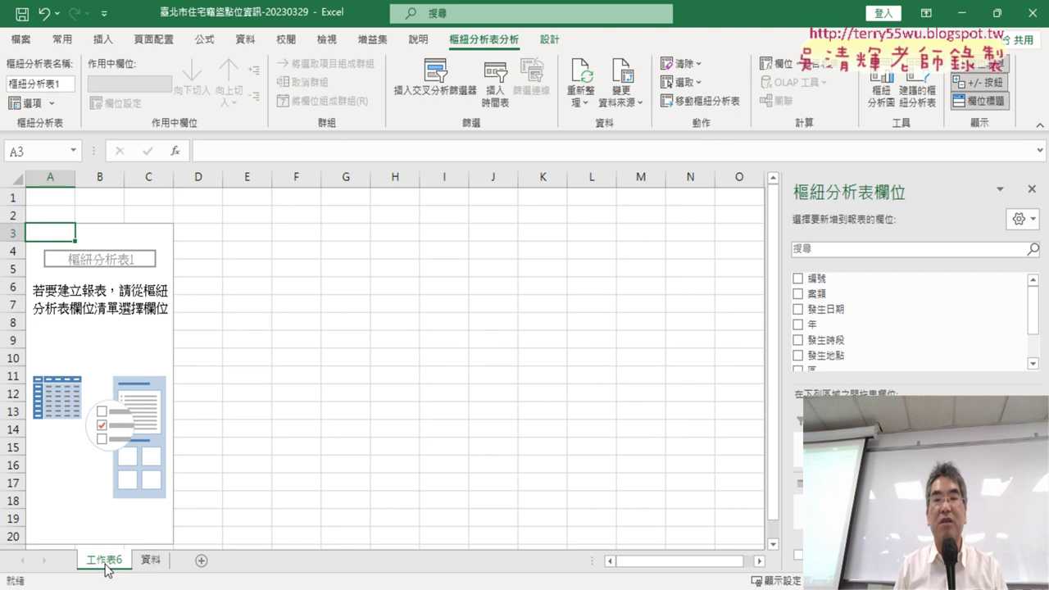
scroll(828, 324, down, 1)
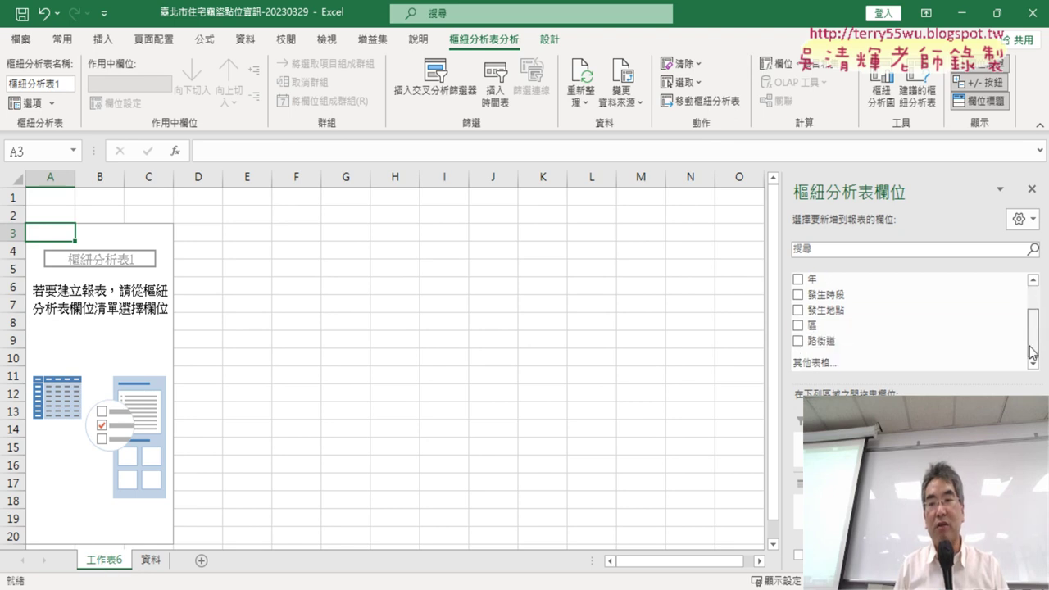
click(828, 325)
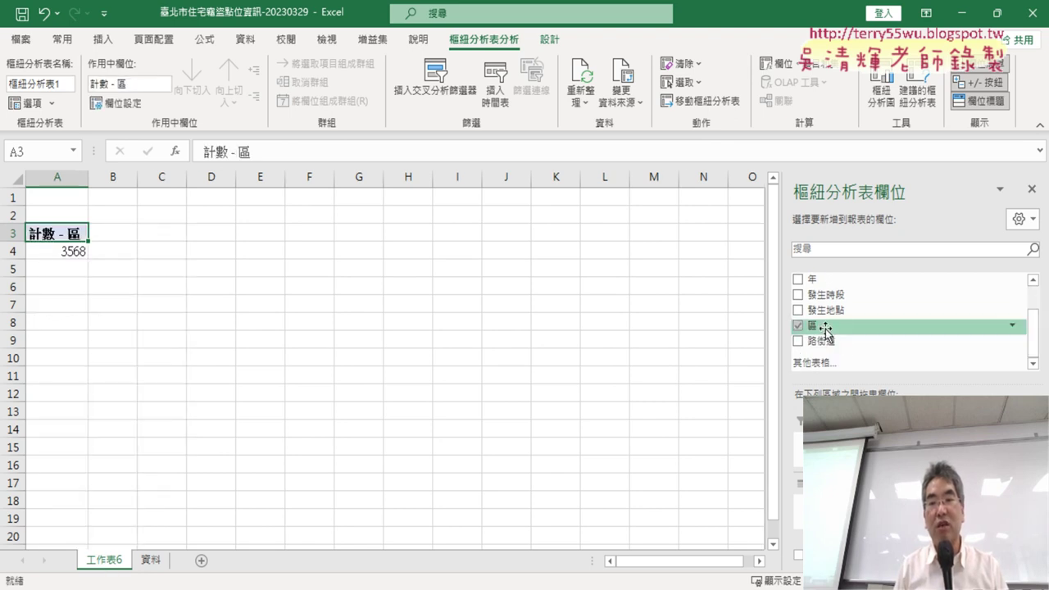
drag(825, 332, 828, 500)
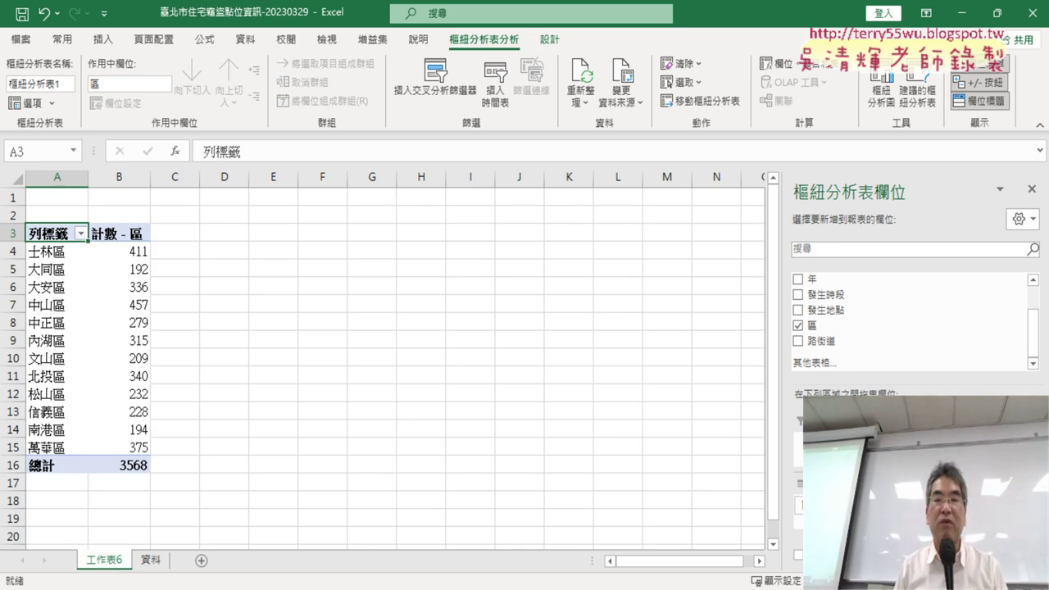
click(127, 256)
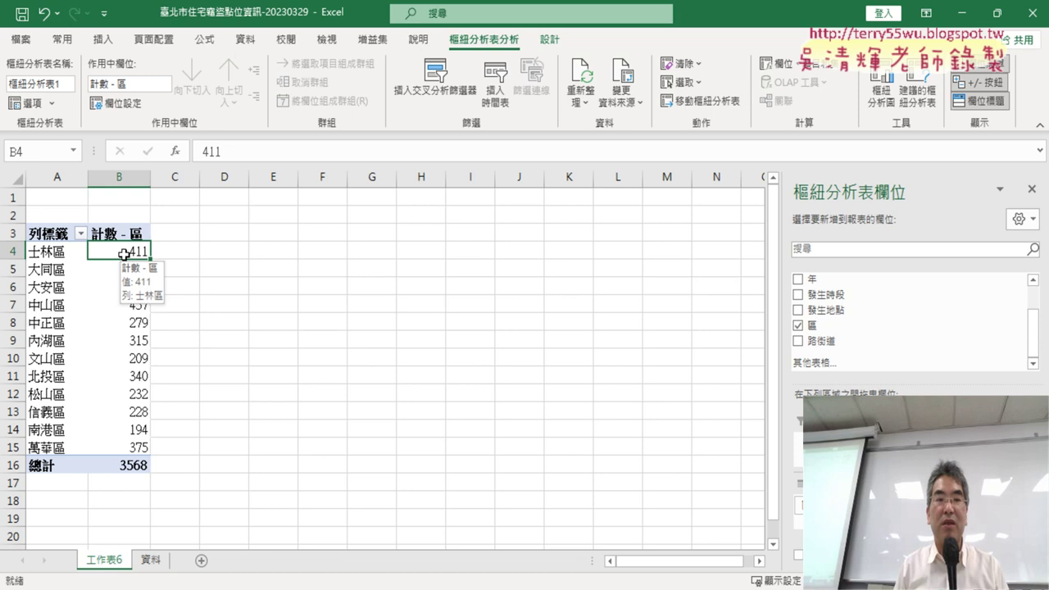
Sort the district counts descending, from 中山區 (457) down to 大同區 (192)
click(246, 40)
click(358, 95)
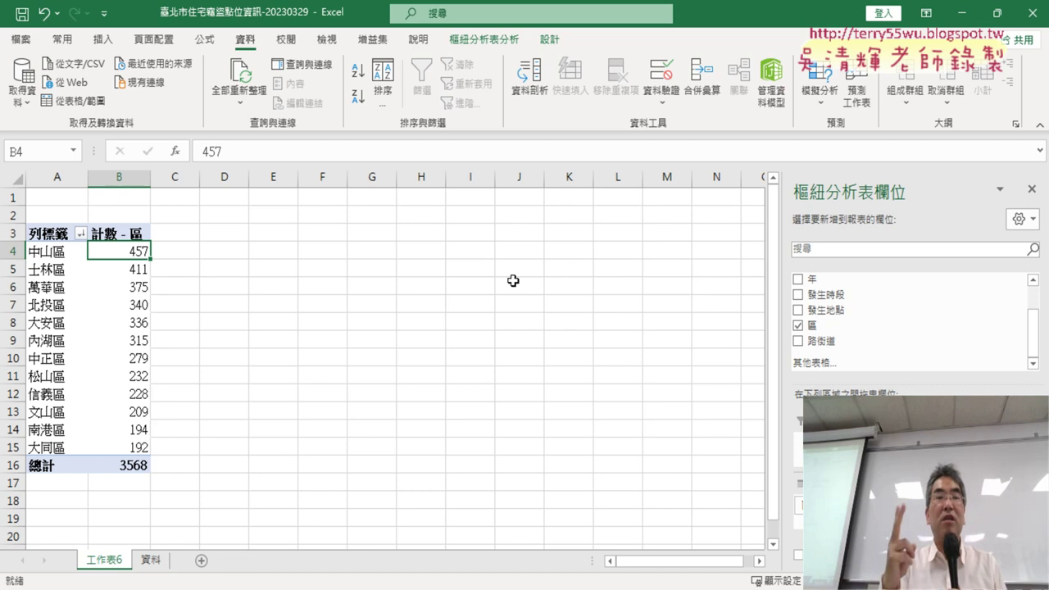
click(229, 239)
click(100, 305)
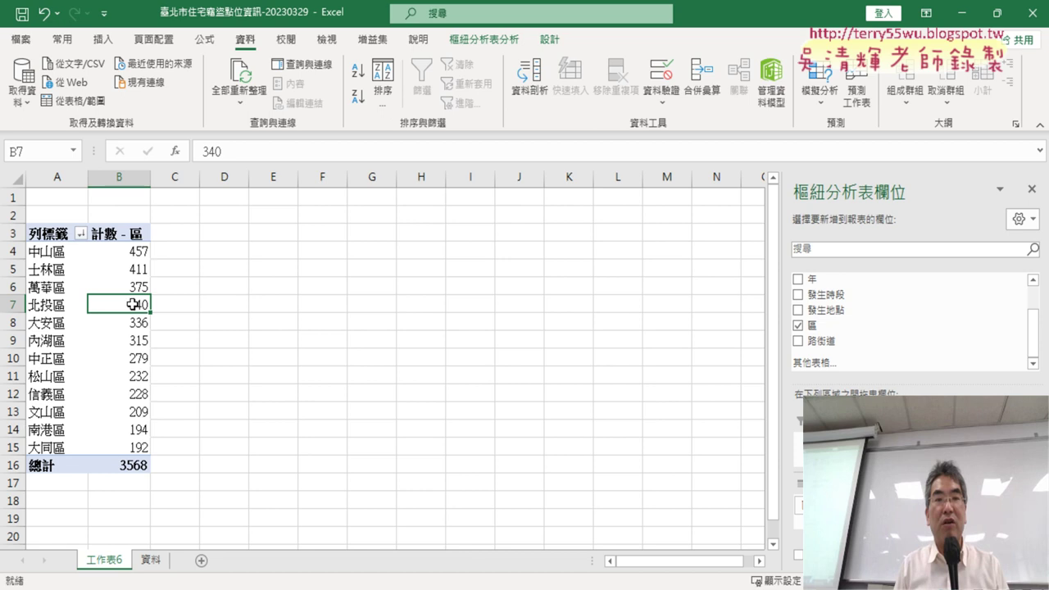
click(484, 39)
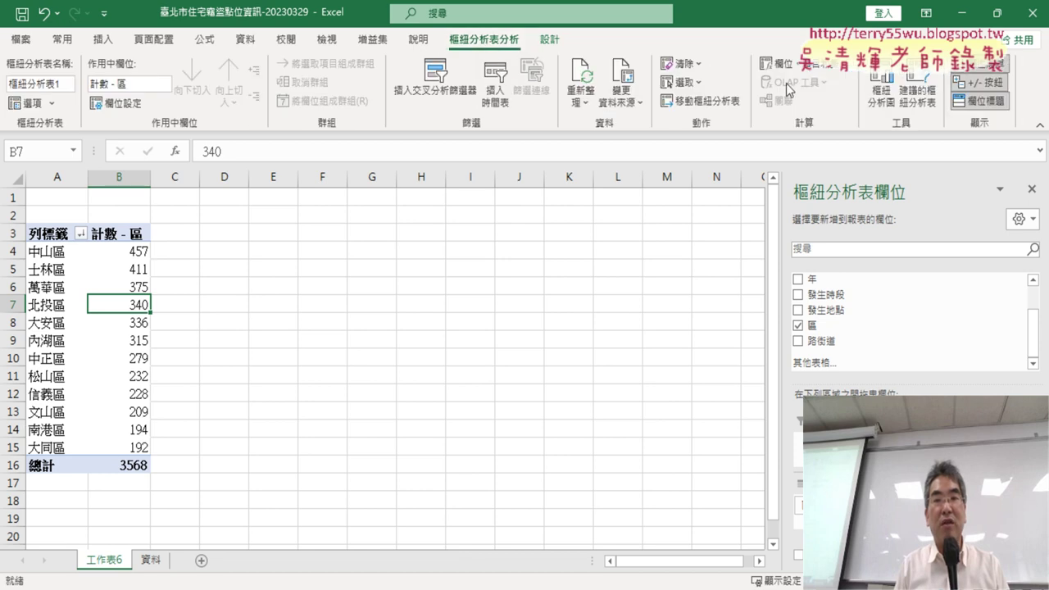
Insert a pivot pie chart beside the sorted district table on 工作表6
click(882, 90)
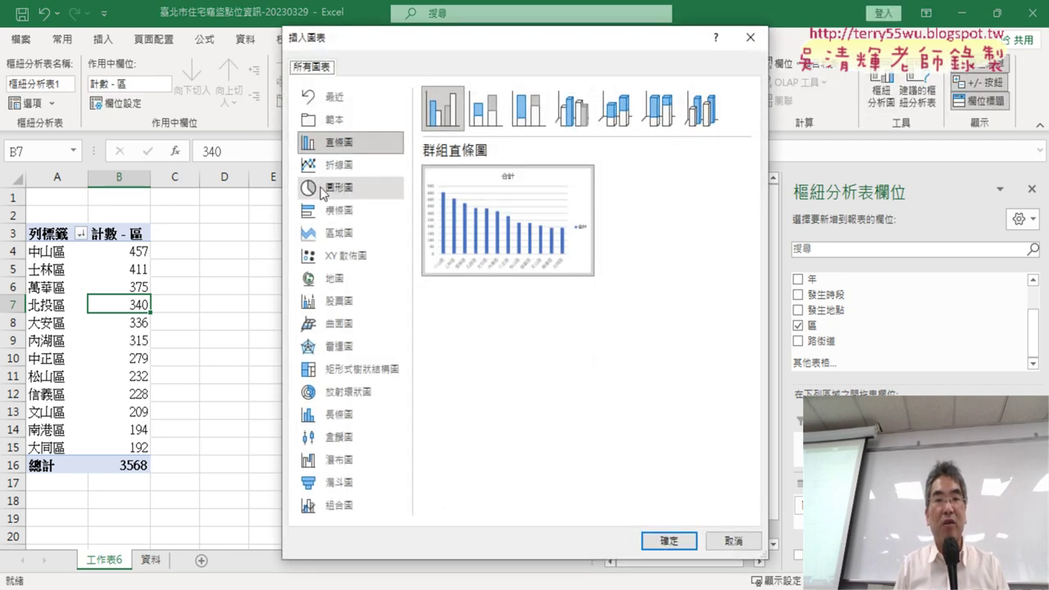
click(324, 188)
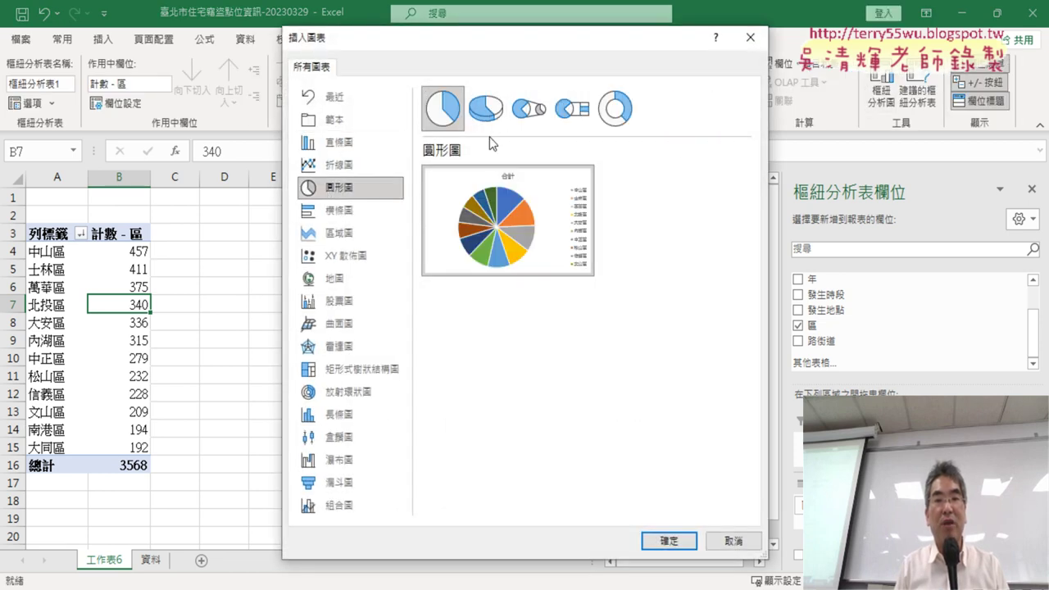
mouse_move(511, 214)
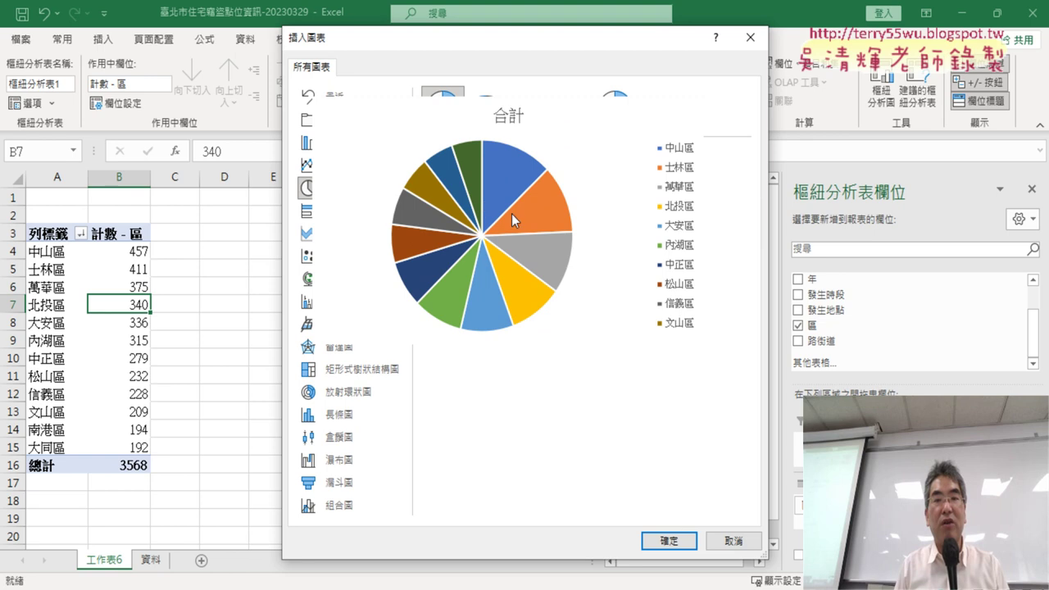
click(670, 542)
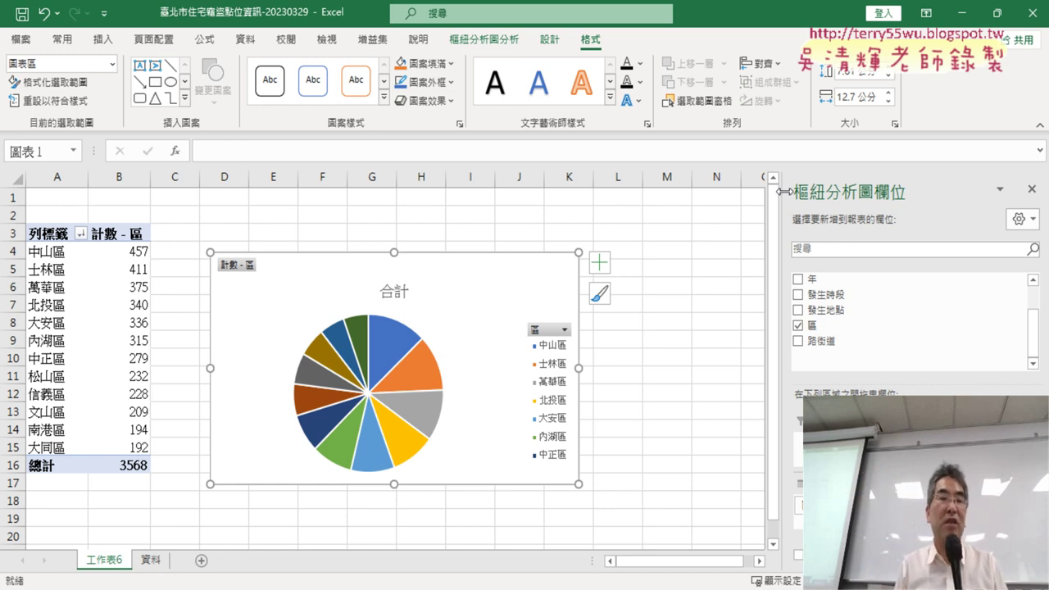
Delete the pie chart's legend, then begin deleting the 工作表6 sheet
click(394, 291)
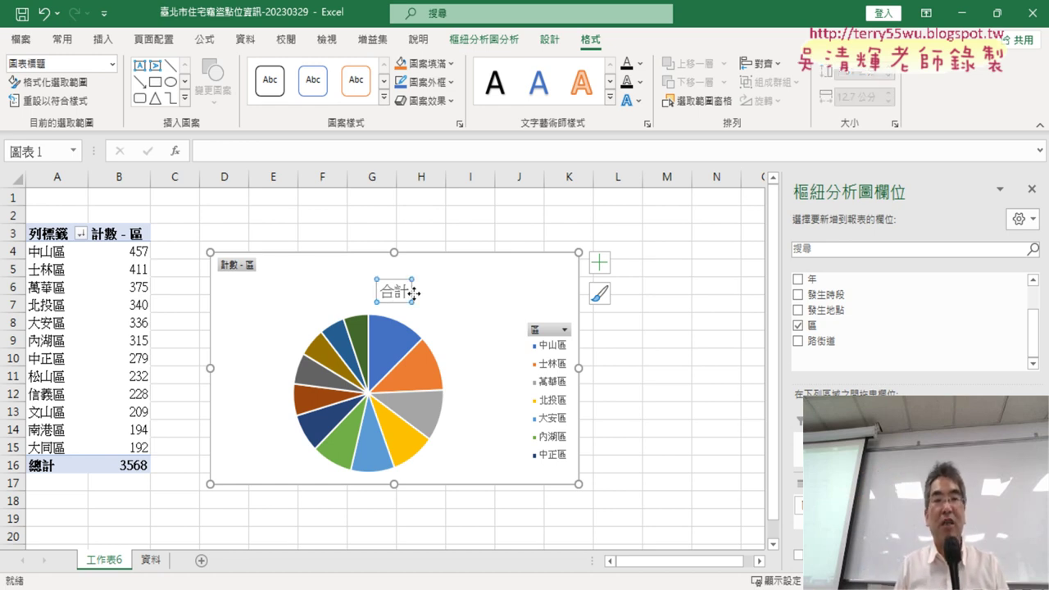
click(558, 359)
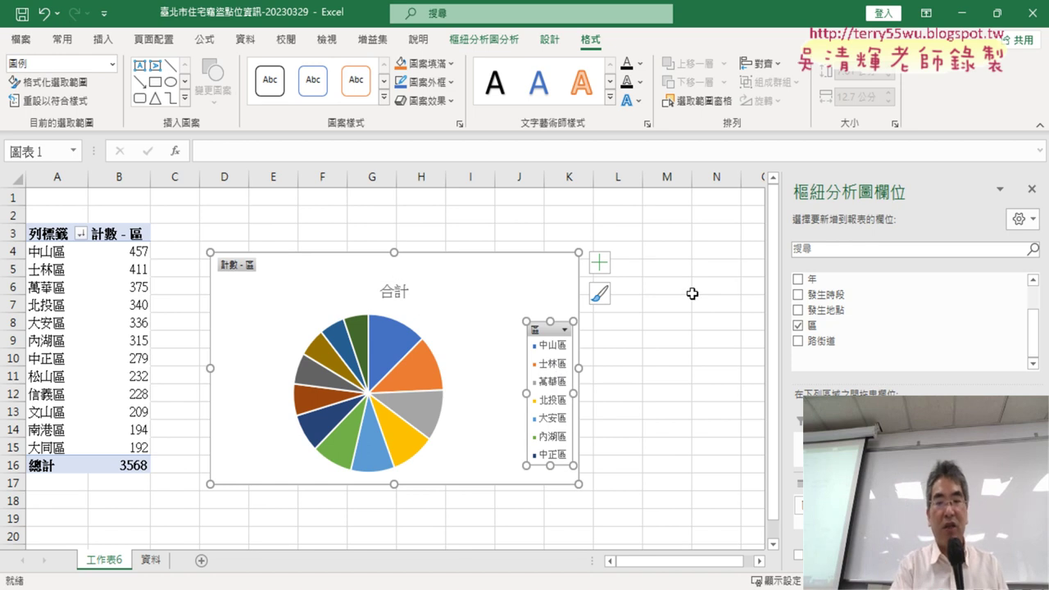
key(Delete)
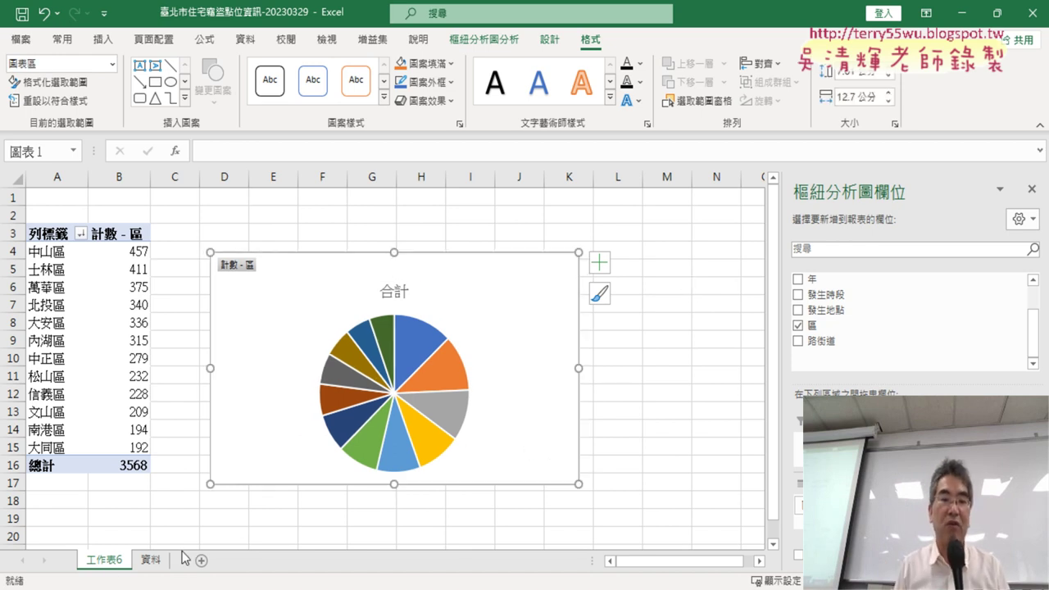
right_click(111, 565)
click(139, 363)
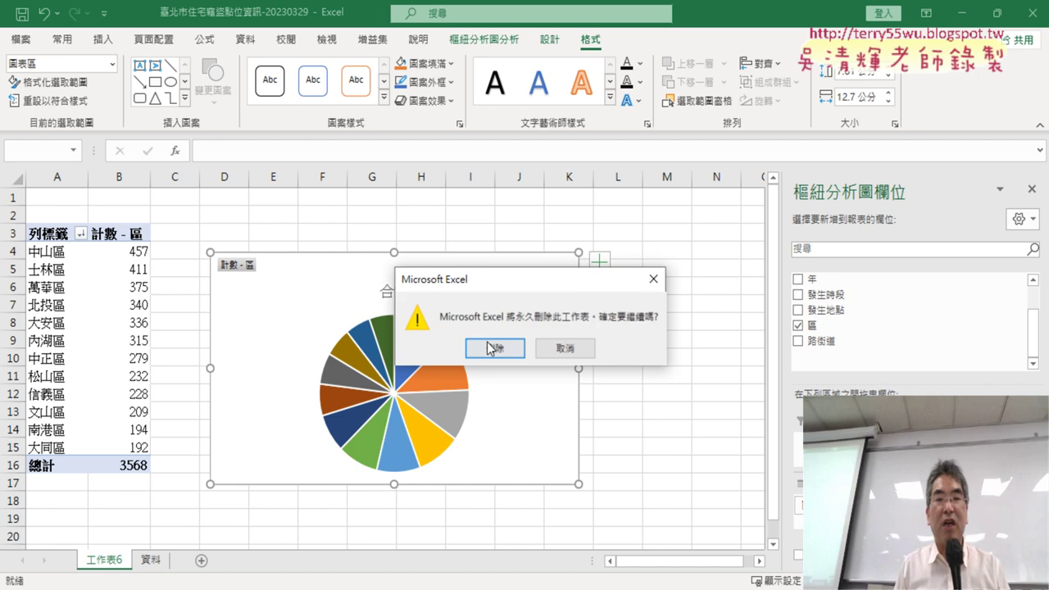
Confirm permanently deleting 工作表6 and its pivot table and pie chart, leaving only 資料
click(489, 348)
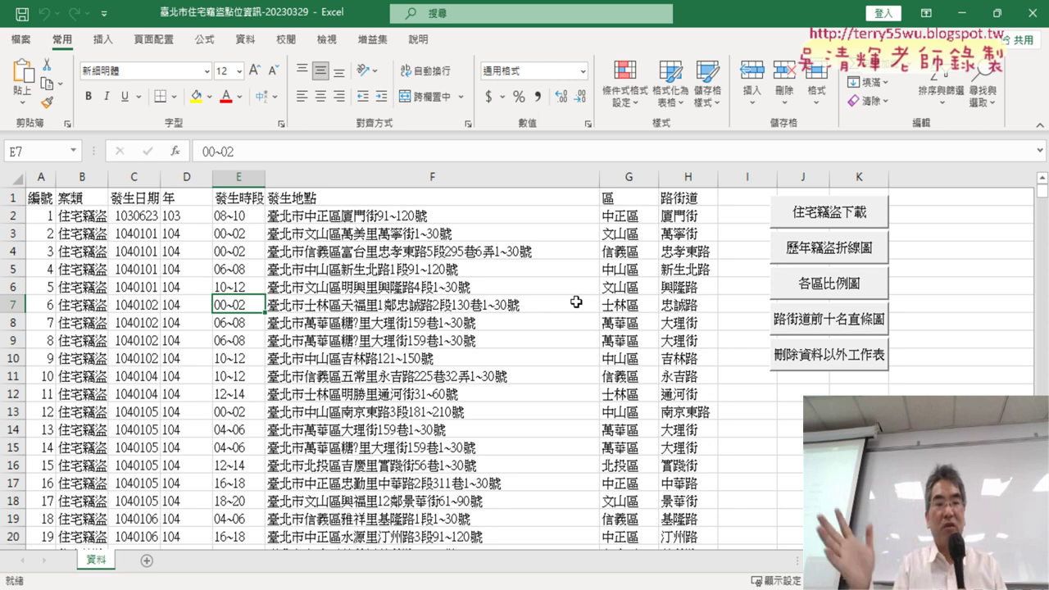
Enable the 開發人員 tab through Excel Options' ribbon customization and switch to it
click(104, 13)
click(160, 348)
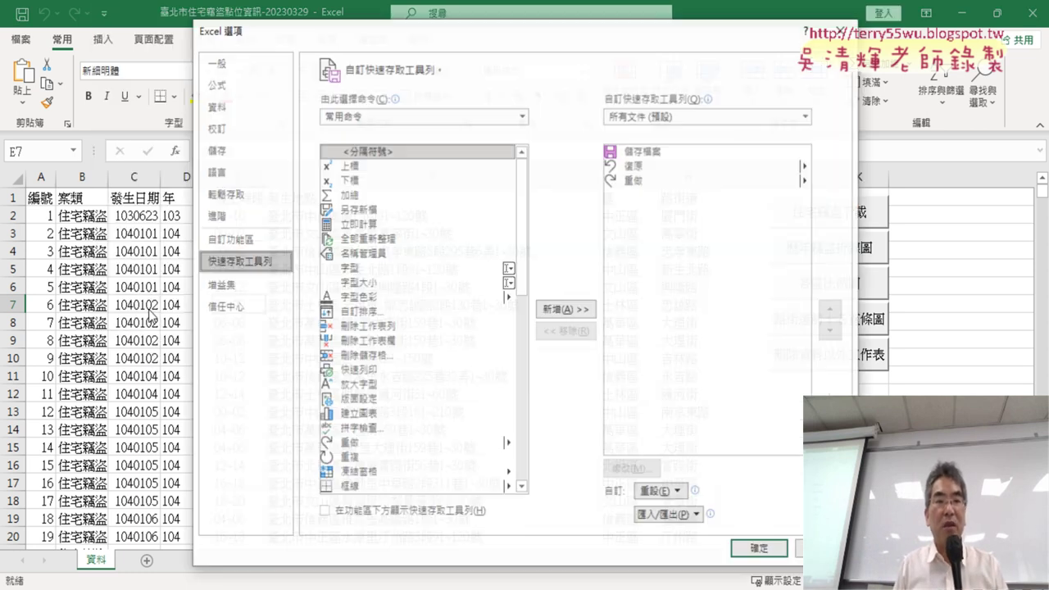
click(231, 239)
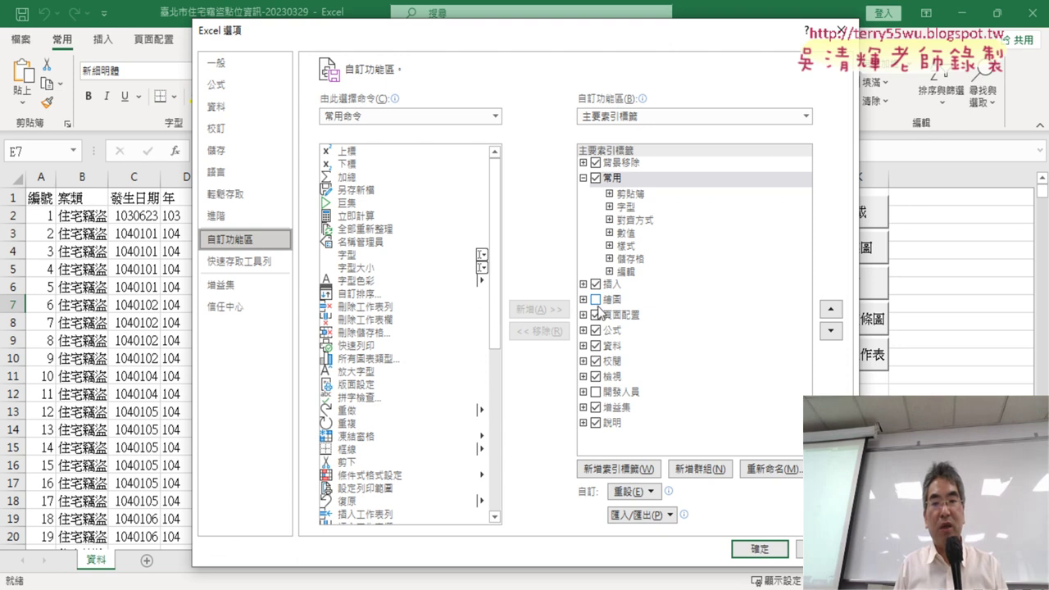
click(596, 391)
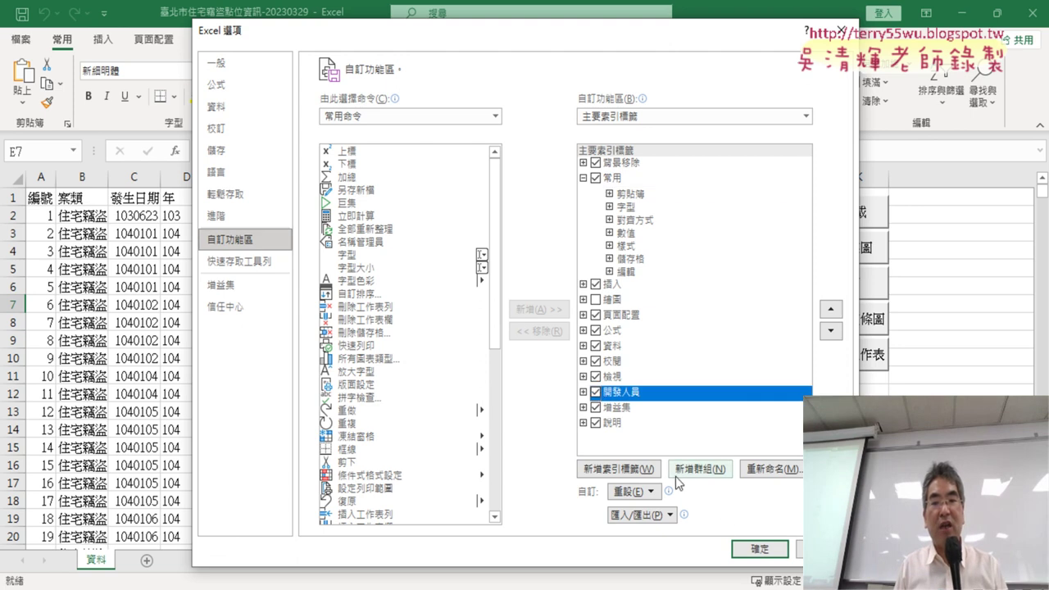
click(760, 549)
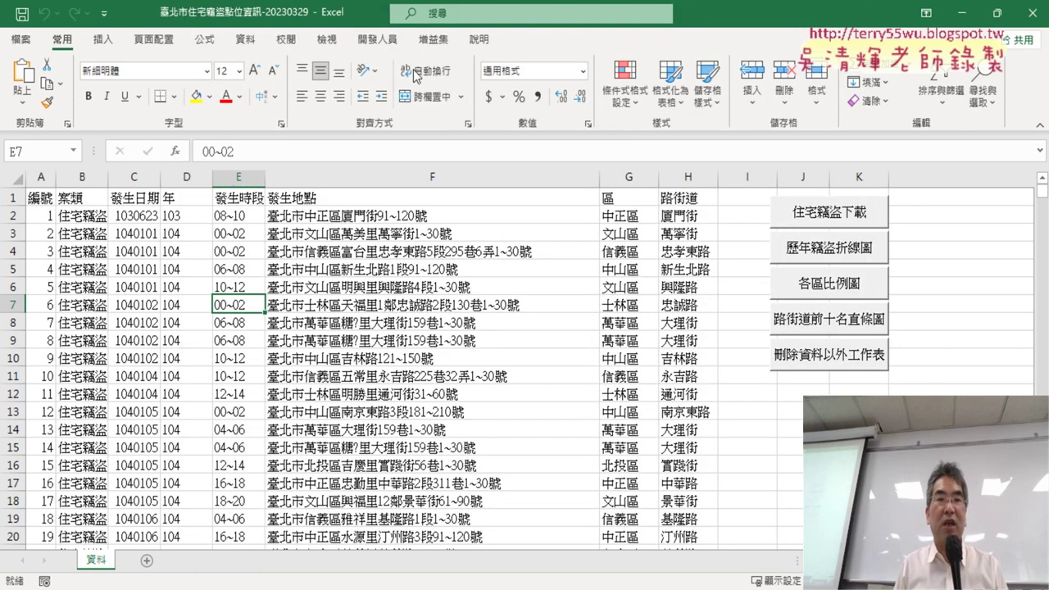
click(377, 38)
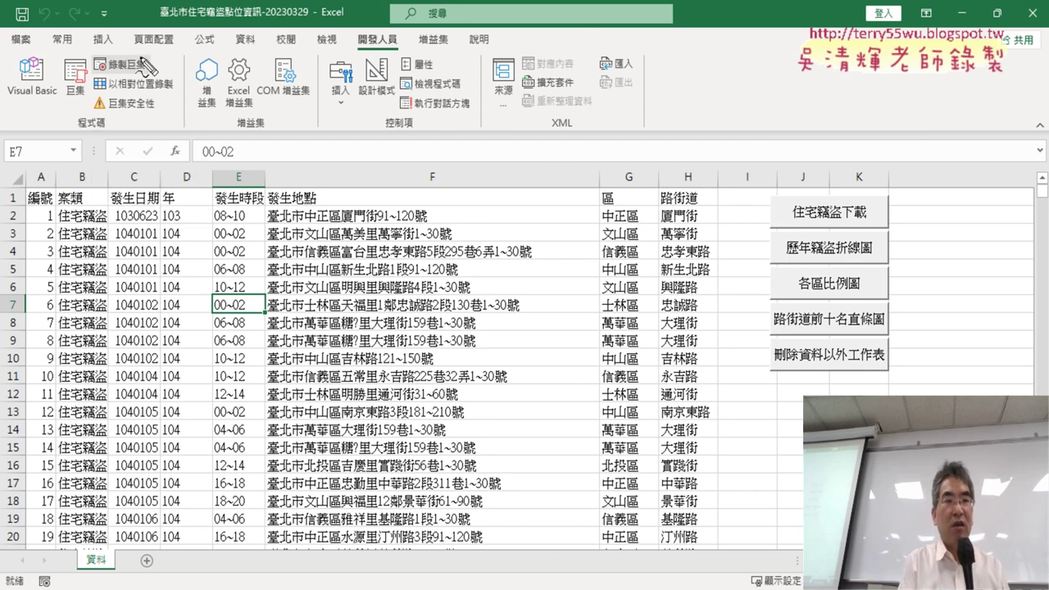
drag(146, 92, 180, 115)
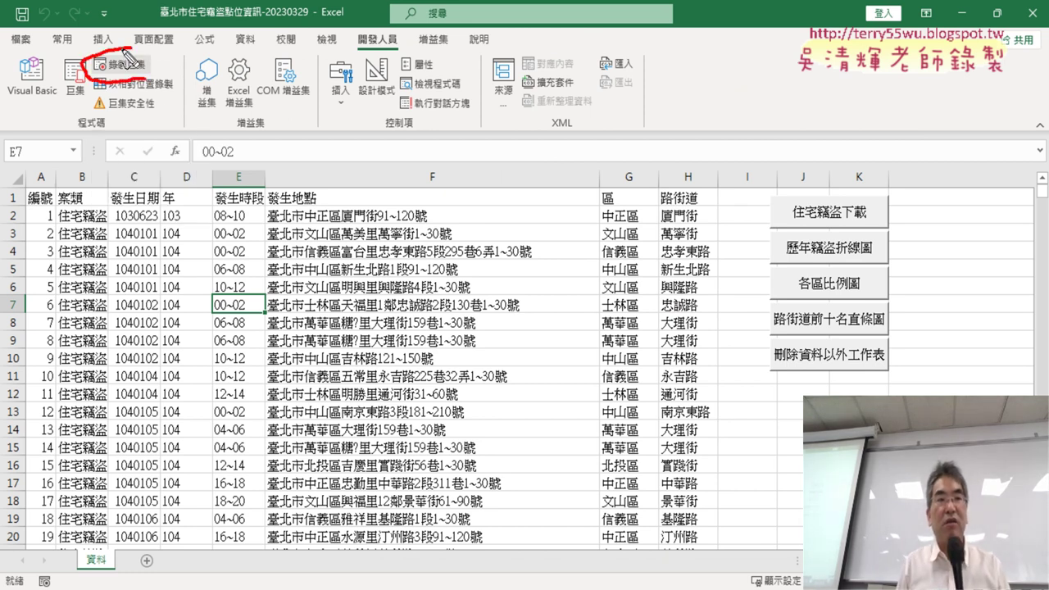
mouse_move(274, 258)
mouse_down()
mouse_move(163, 83)
mouse_move(189, 83)
mouse_up()
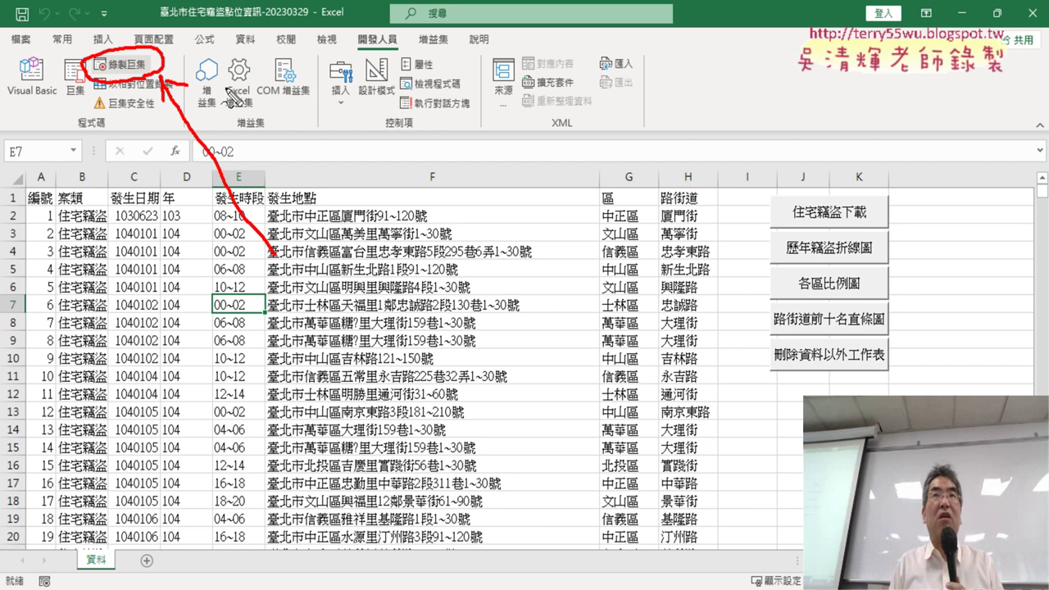
key(Escape)
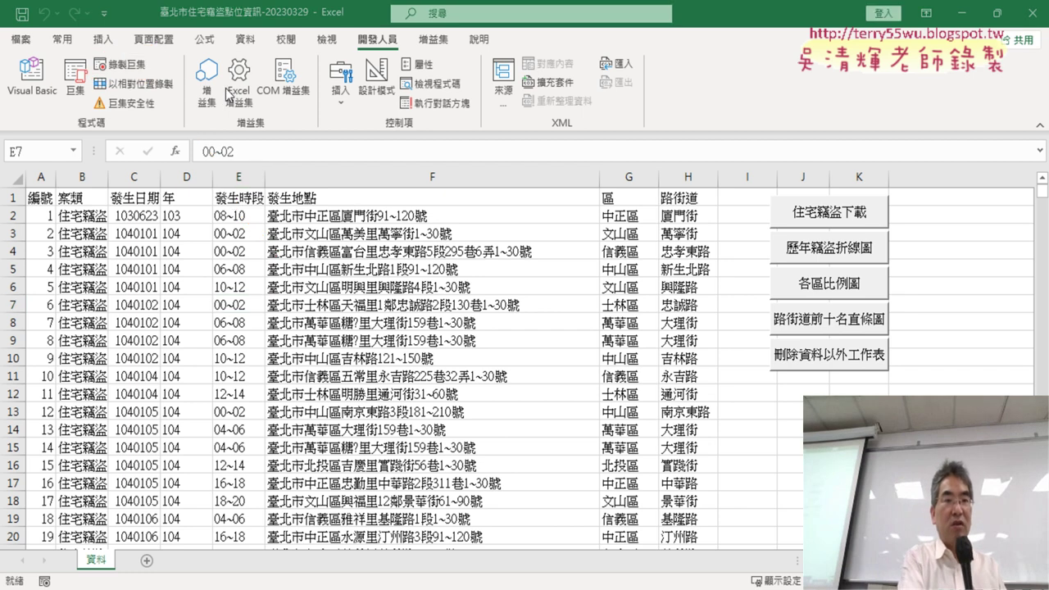
Start recording a macro named 樞紐表_區, typed with Zhuyin input, replacing the existing one
click(119, 63)
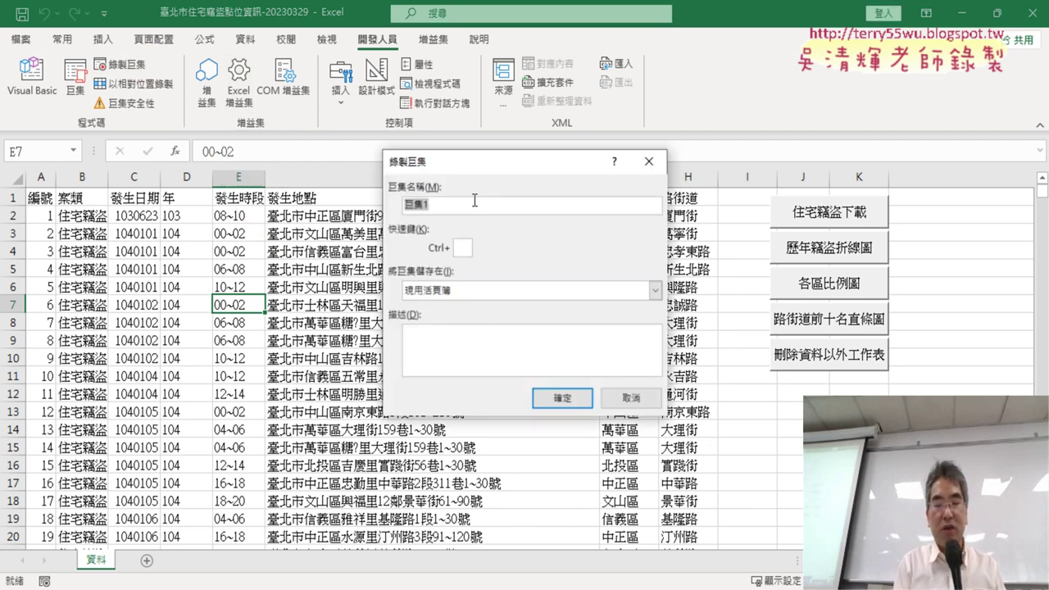
key(BackSpace)
key(2)
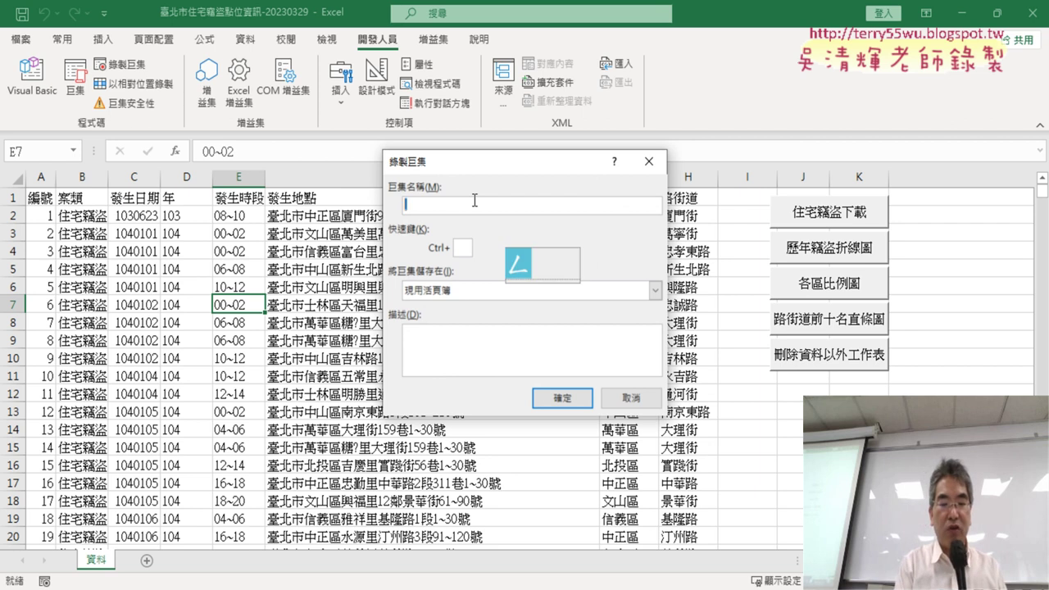
key(slash)
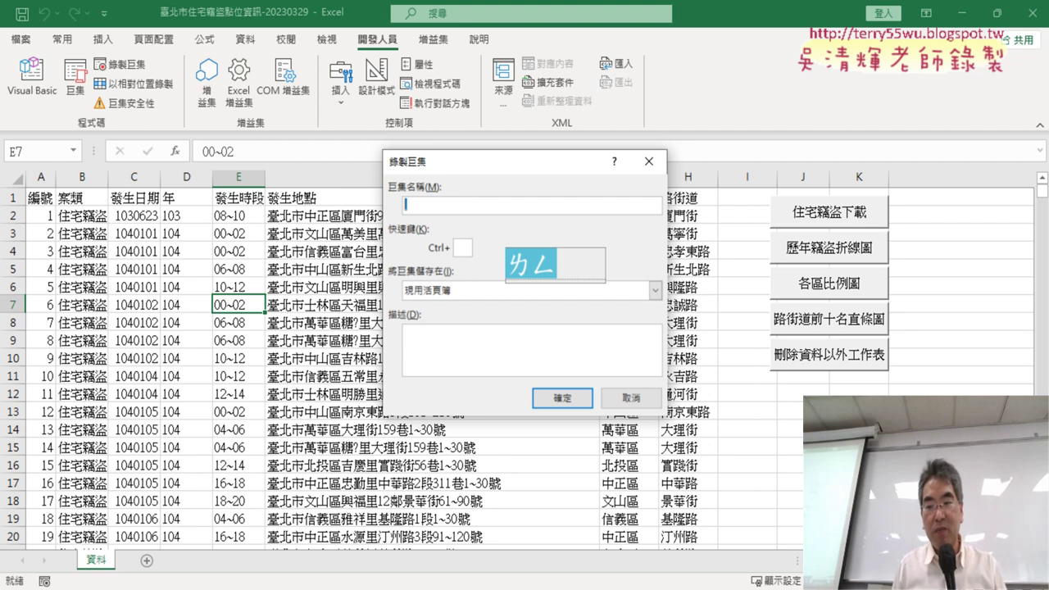
key(ctrl+shift)
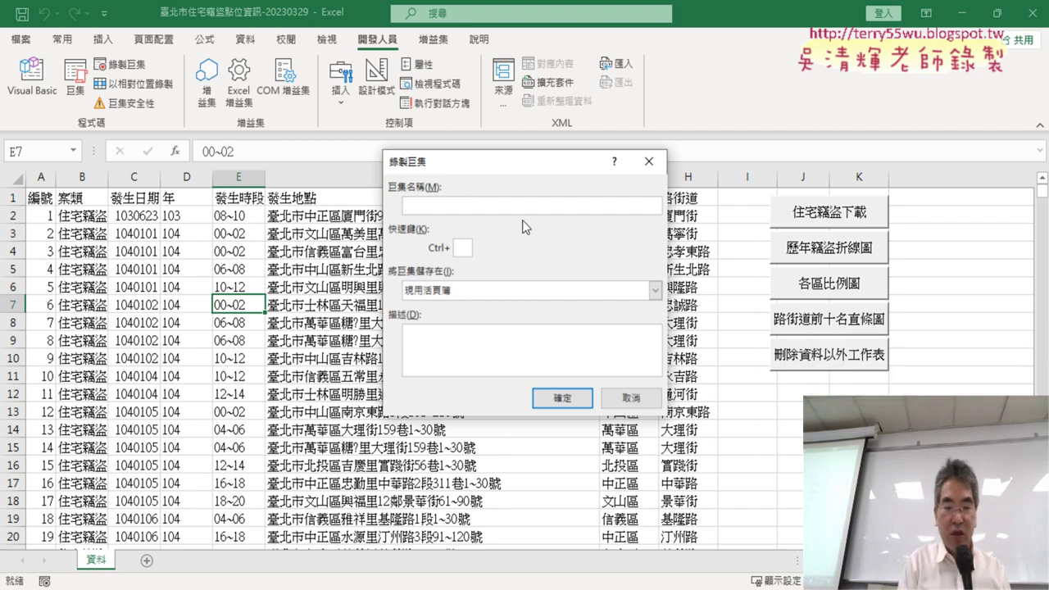
text(書ㄋ)
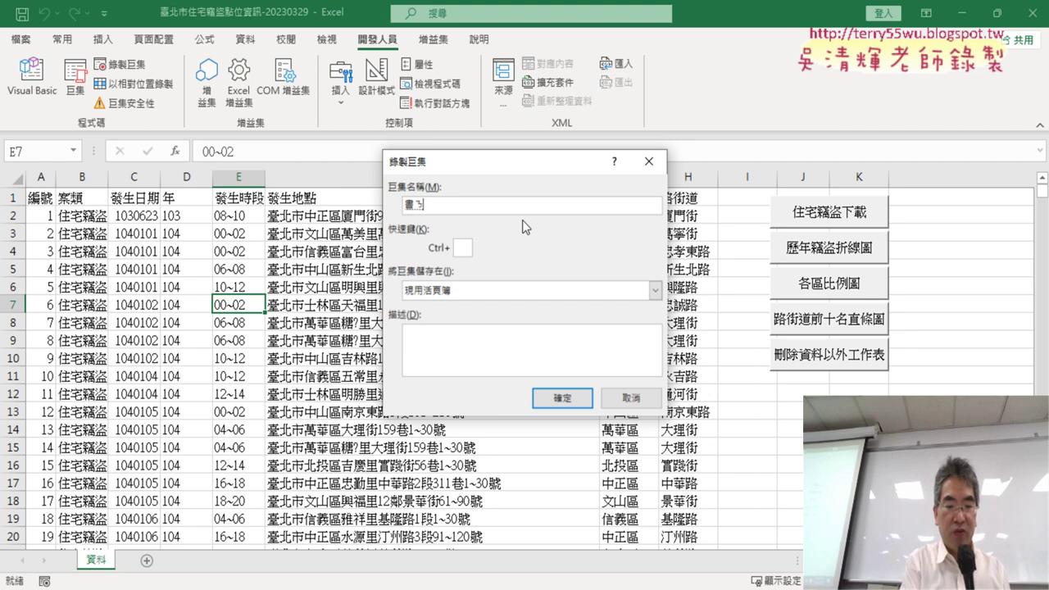
text(紐ㄅㄧ)
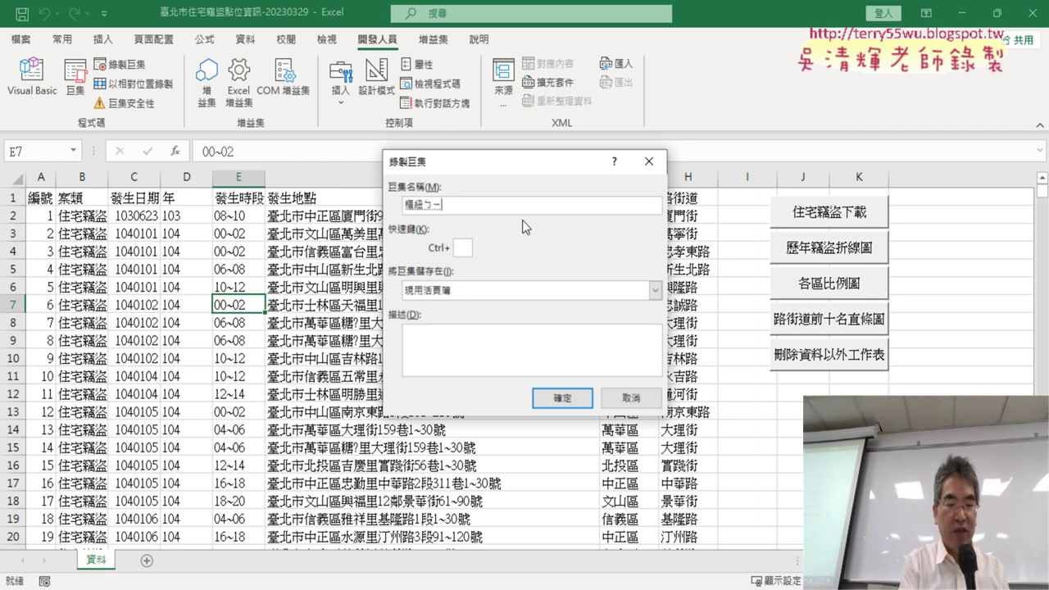
text(表_)
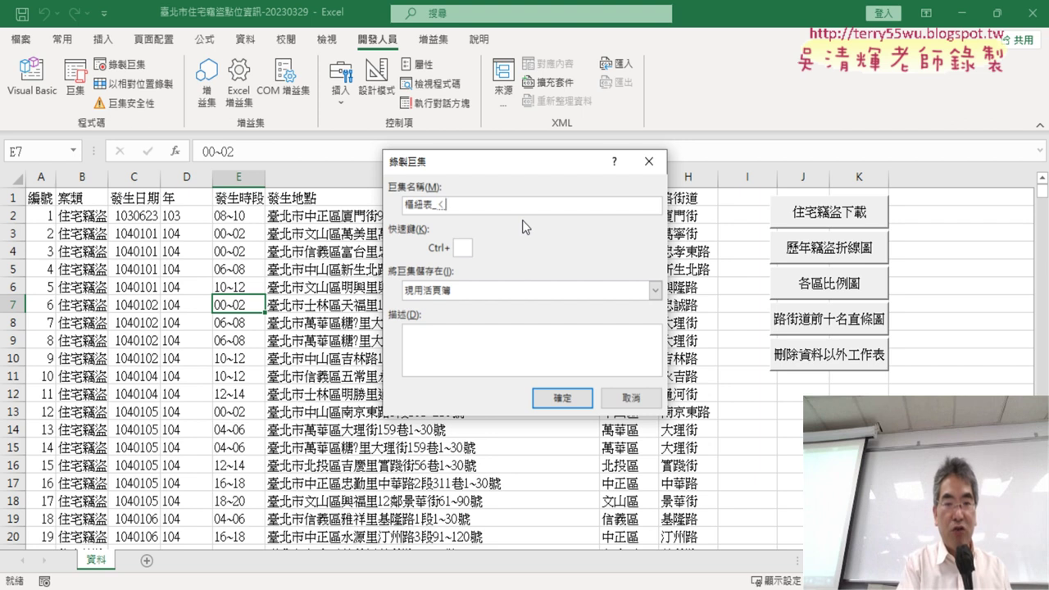
text(ㄑㄩ)
key(space)
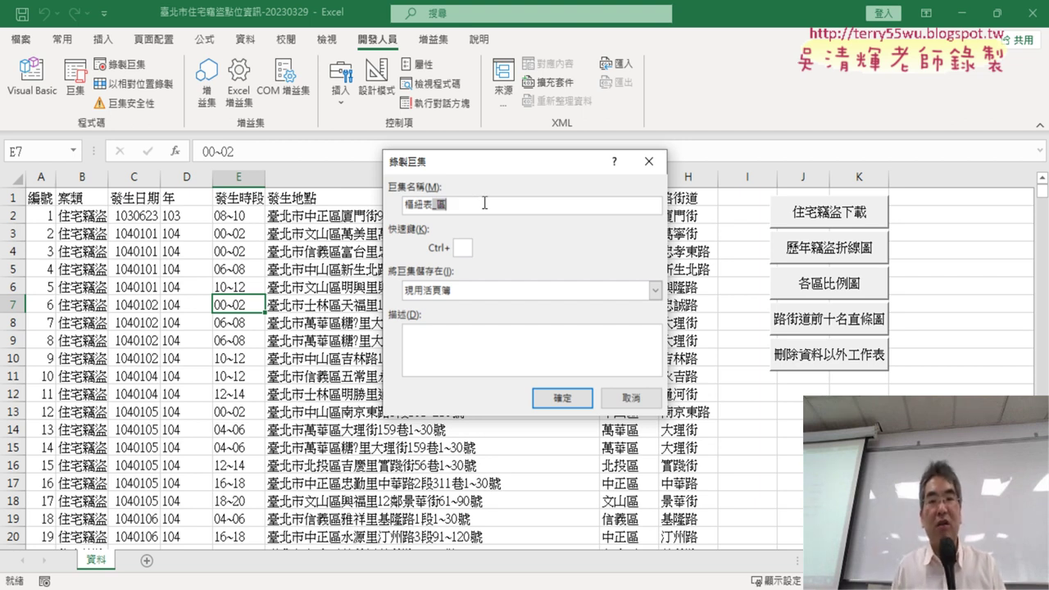
click(582, 404)
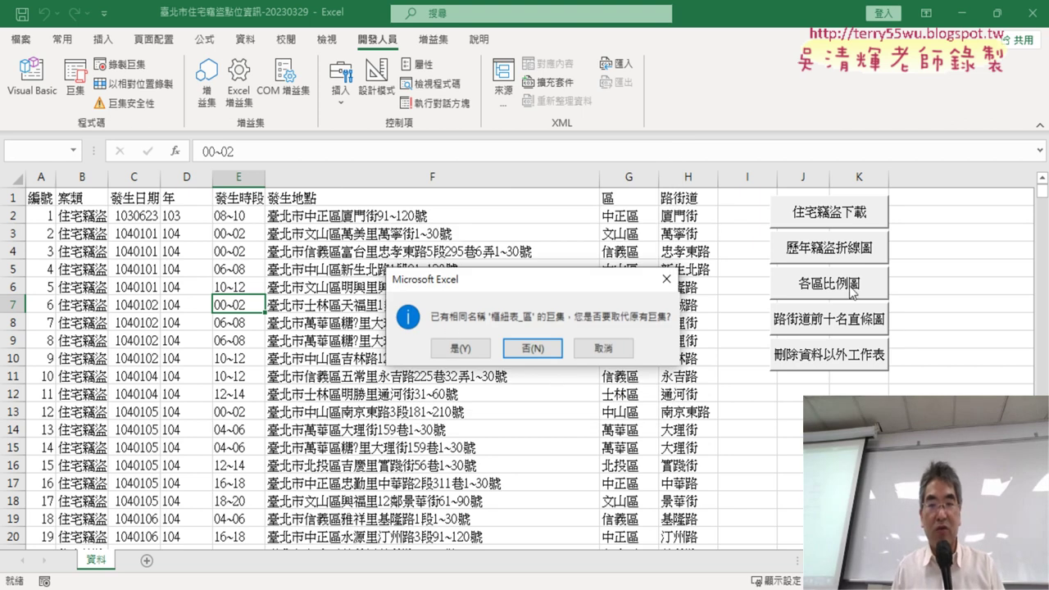
click(475, 355)
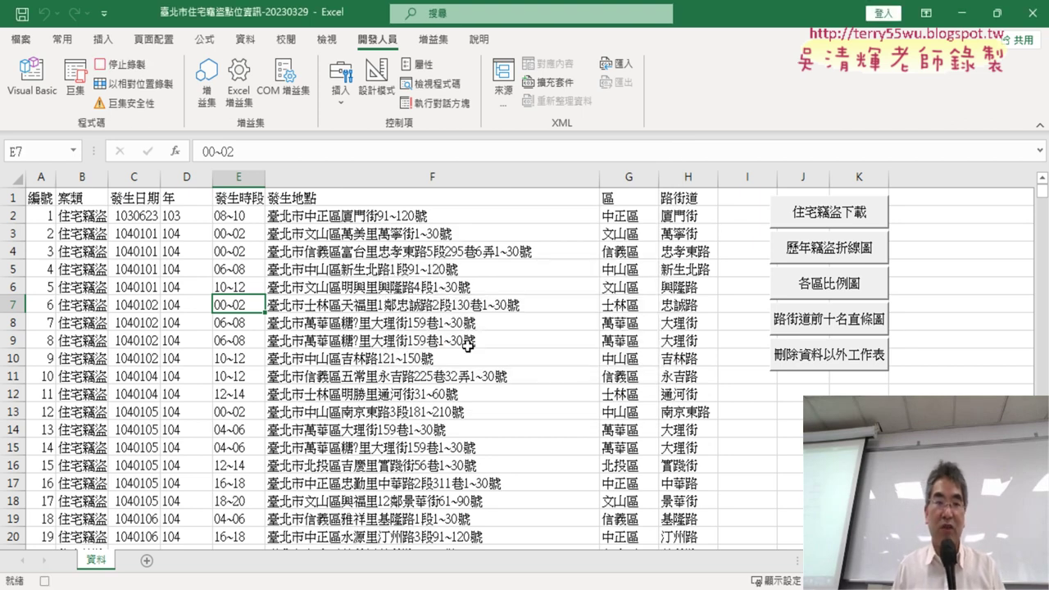
Insert a pivot table on a new sheet with 區 as both the row and count fields
click(114, 41)
click(34, 94)
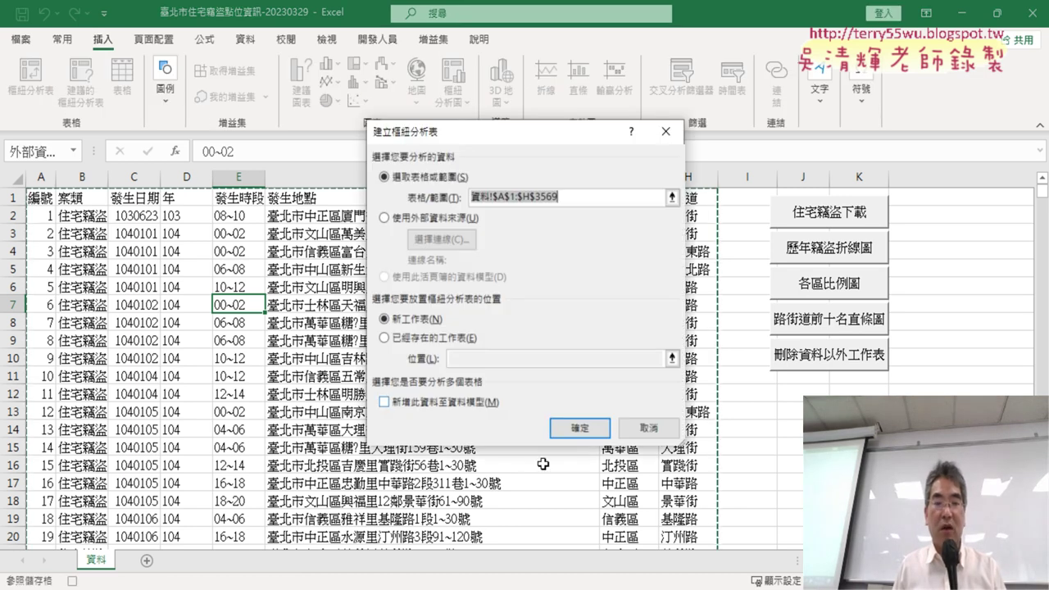
click(588, 428)
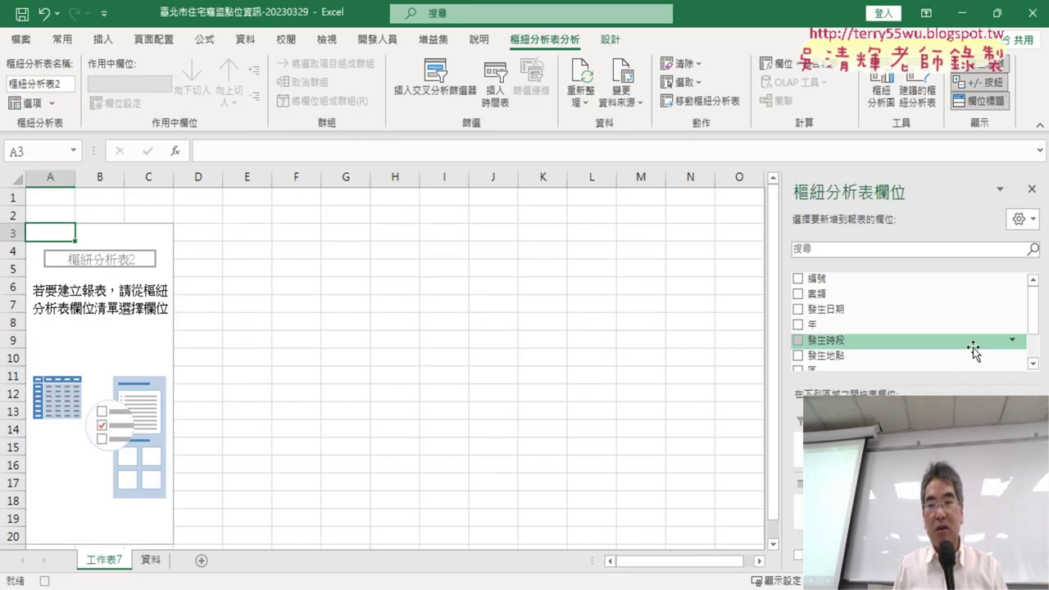
scroll(852, 328, down, 1)
scroll(853, 329, down, 2)
drag(853, 330, 861, 492)
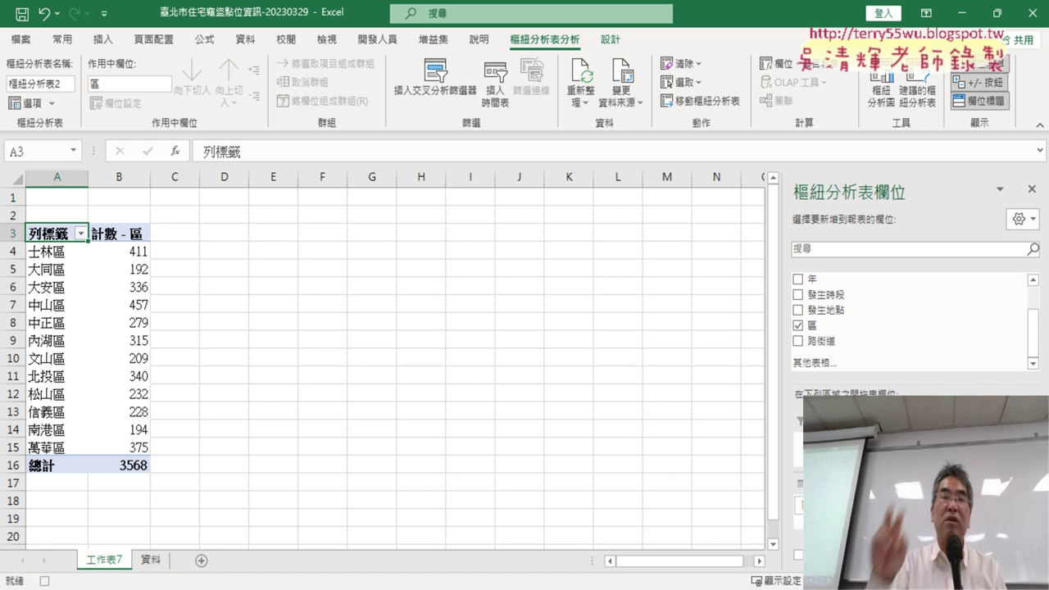
Sort the district counts largest first and stop the 樞紐表_區 recording
click(123, 248)
click(245, 39)
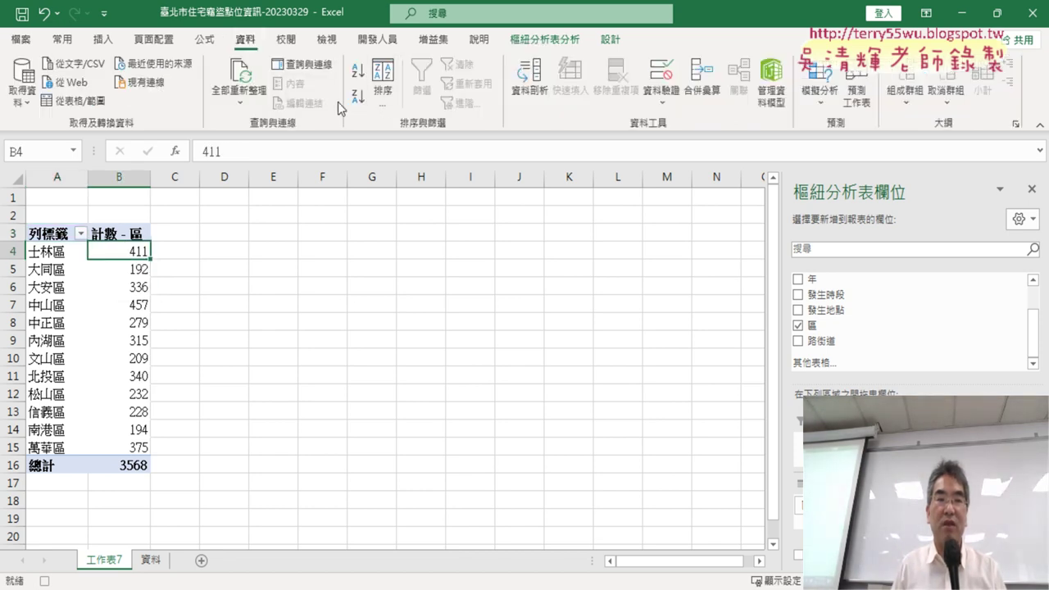
click(358, 96)
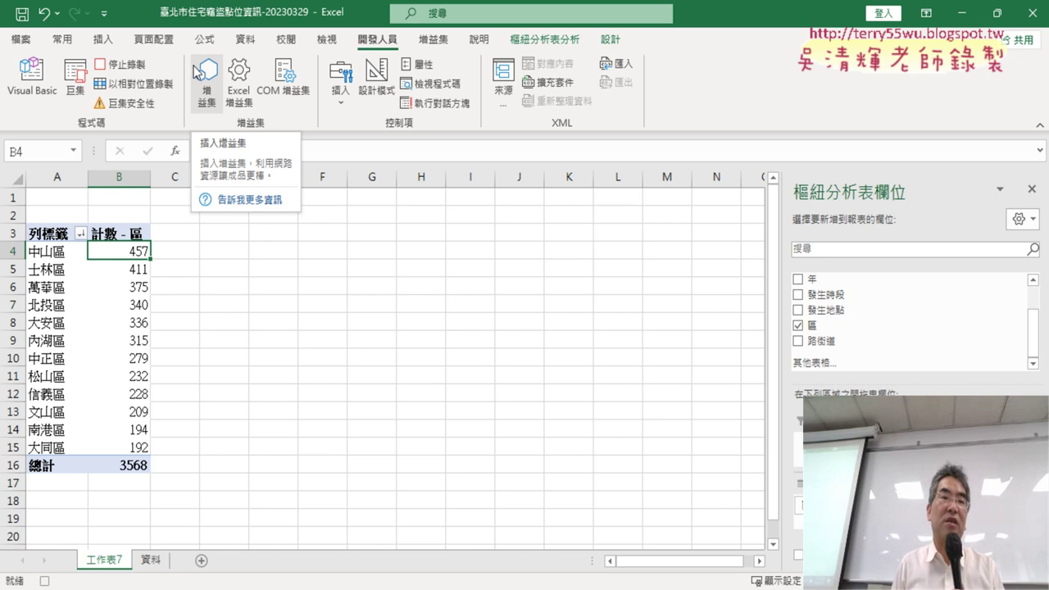
click(120, 64)
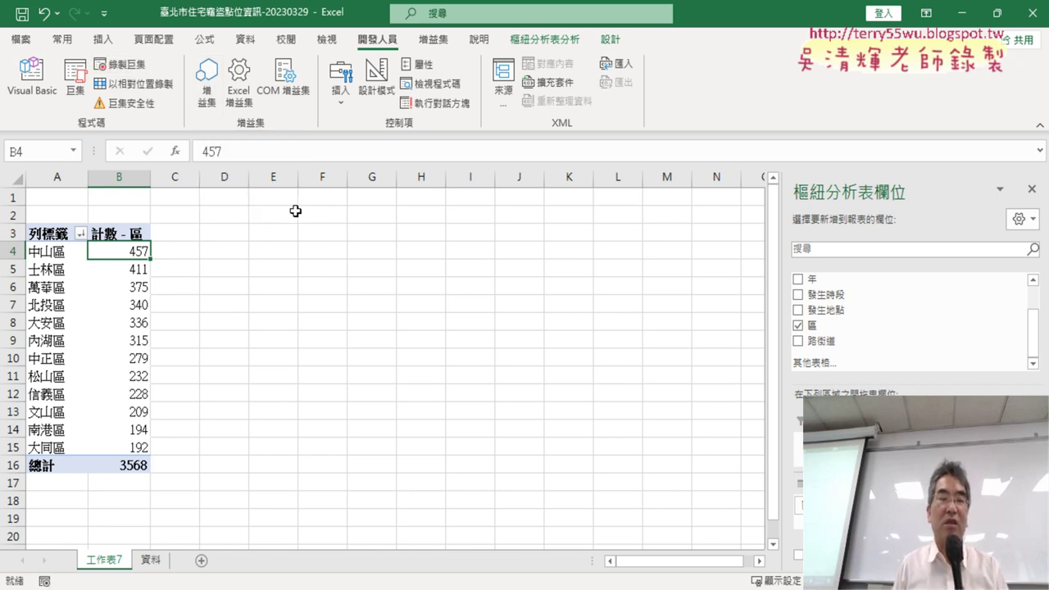
Confirm 樞紐表_區 is in the macro list, then choose to delete the 工作表7 sheet
click(75, 82)
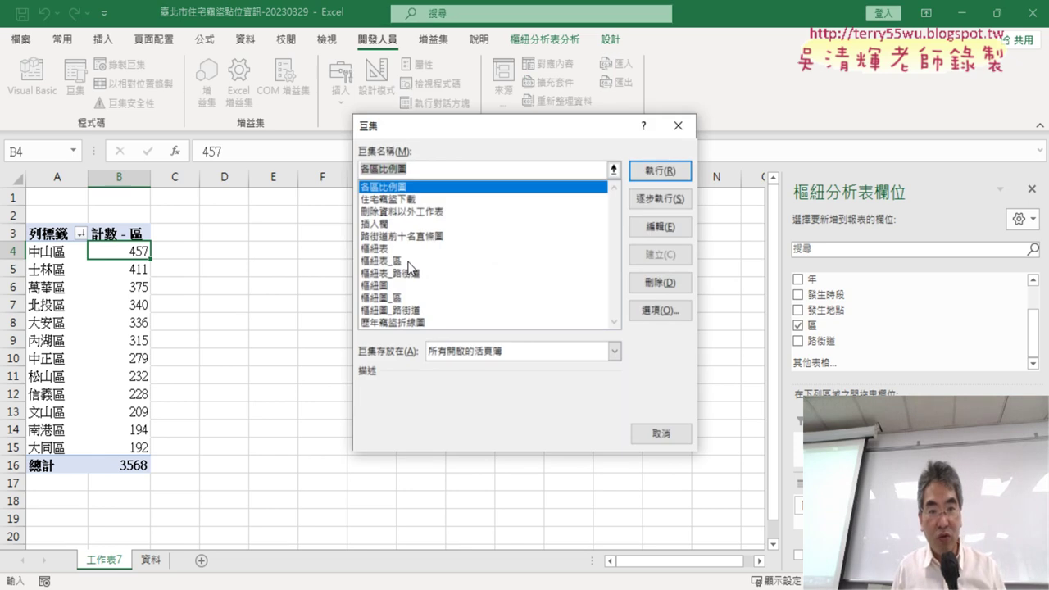
click(377, 261)
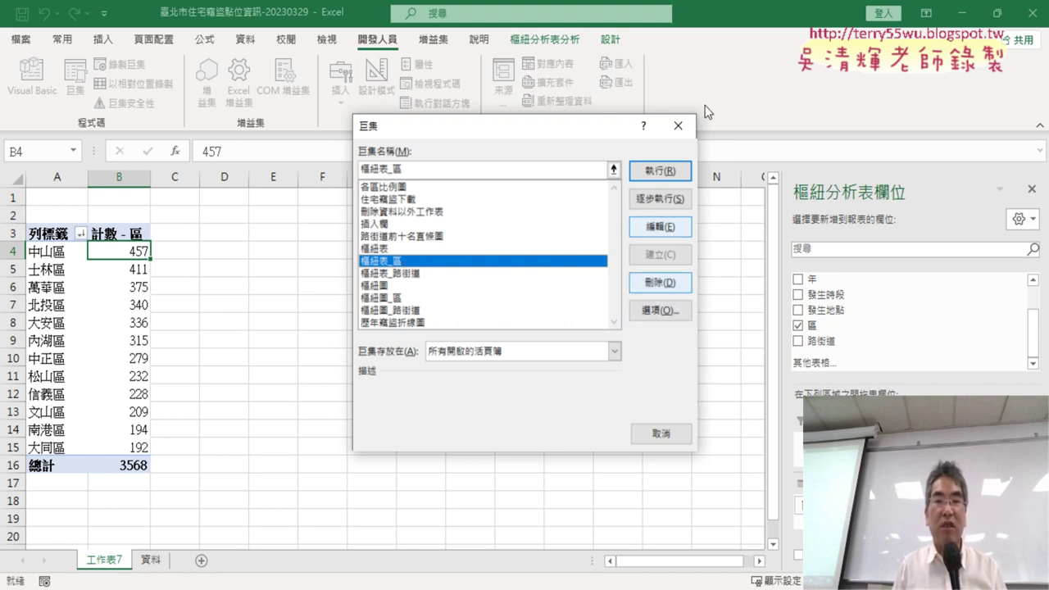
click(678, 125)
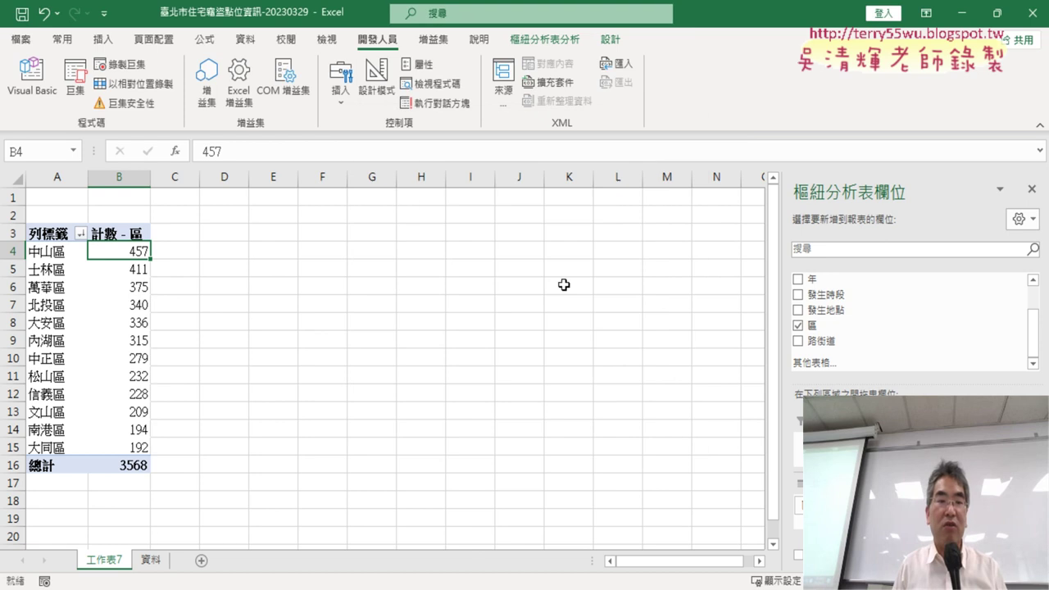
right_click(106, 564)
click(148, 360)
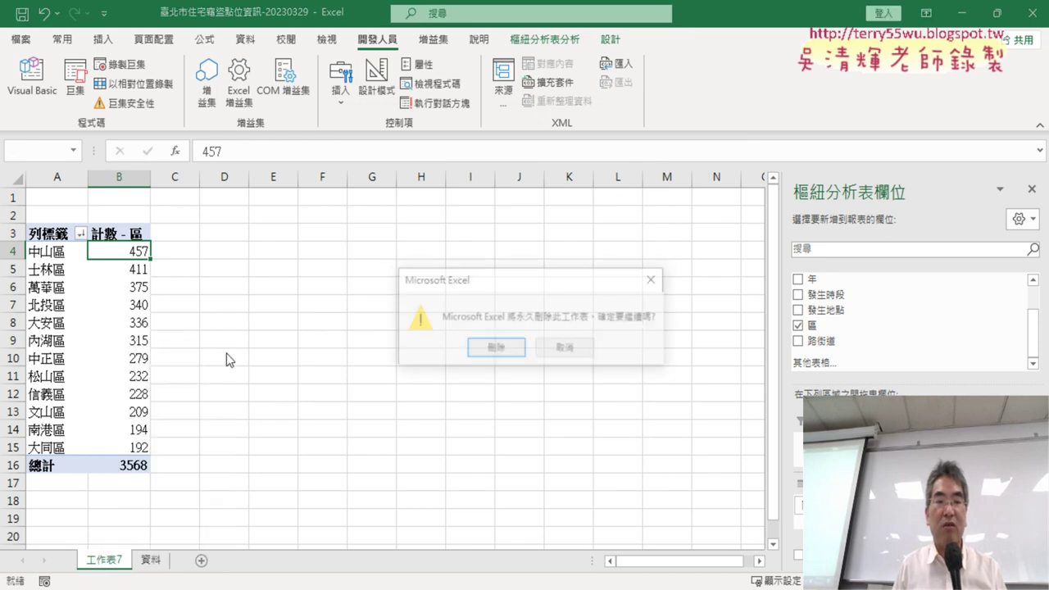
Permanently delete the 工作表7 sheet
click(496, 350)
click(31, 82)
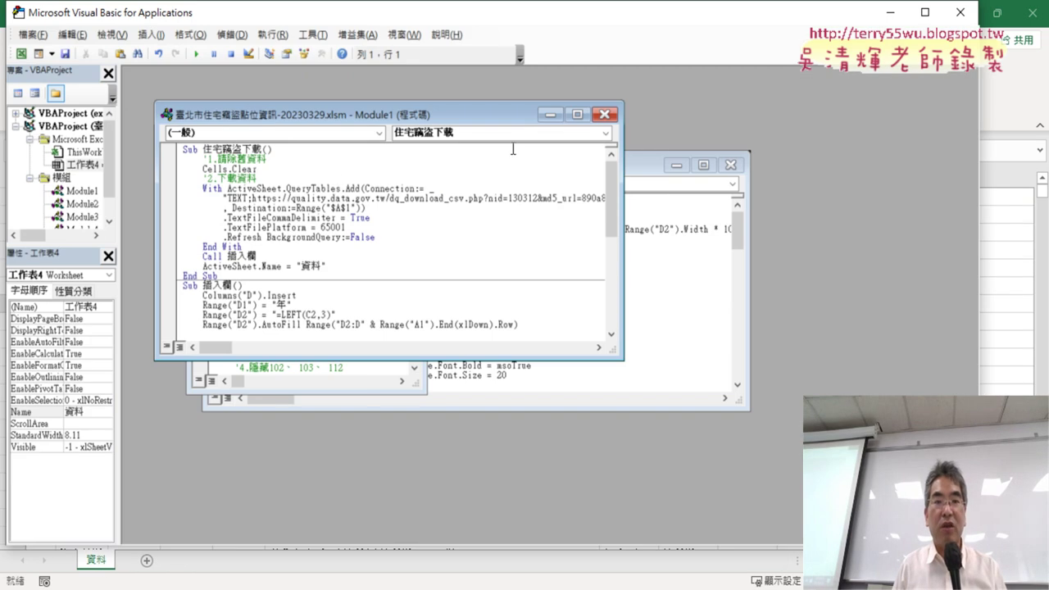
click(960, 12)
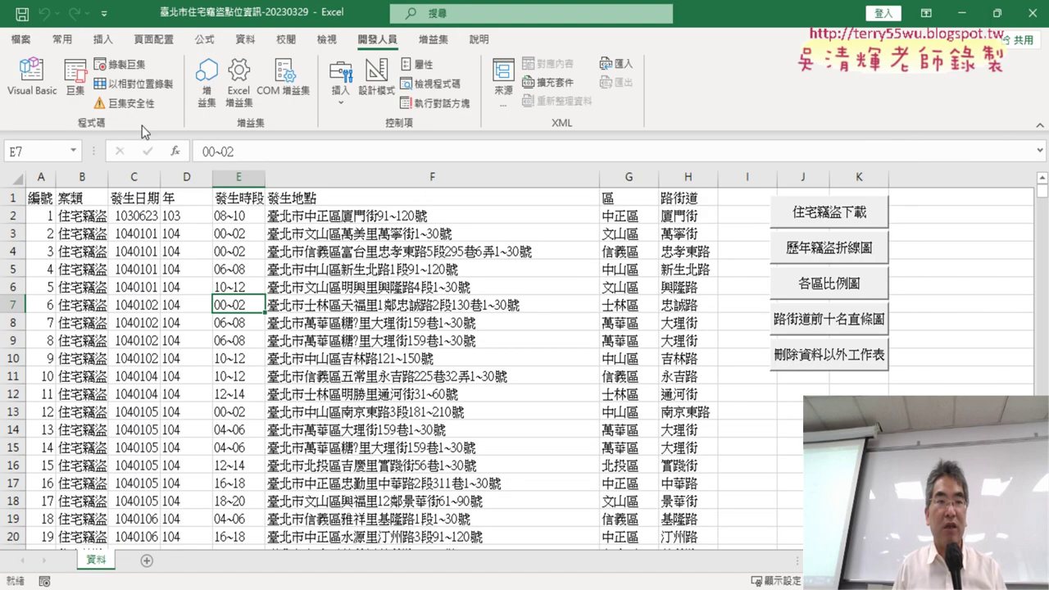
Run 樞紐表_區 and debug the failing line after run-time error 5
click(80, 86)
click(402, 261)
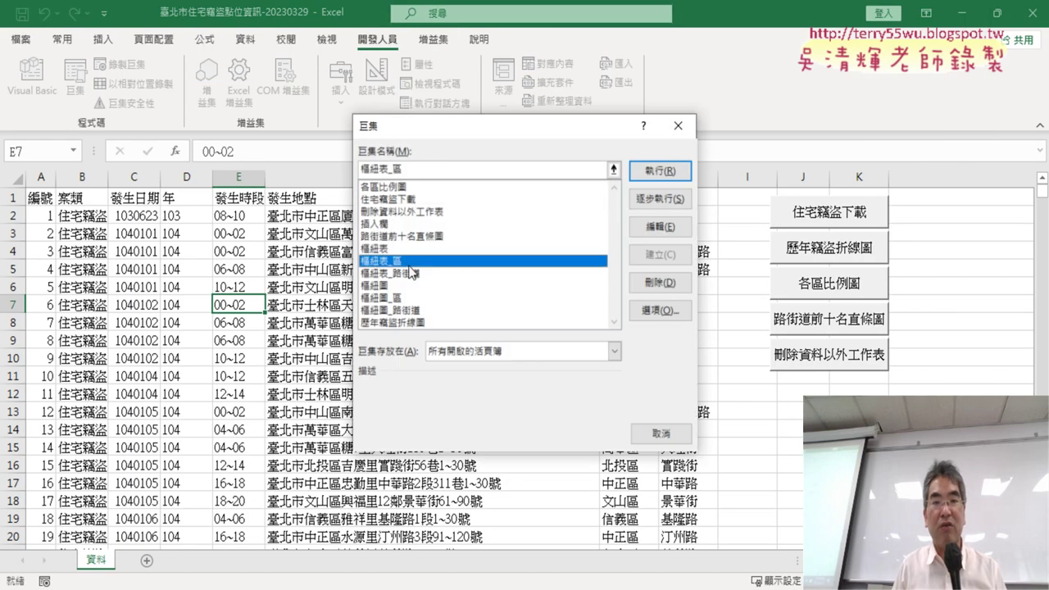
click(666, 173)
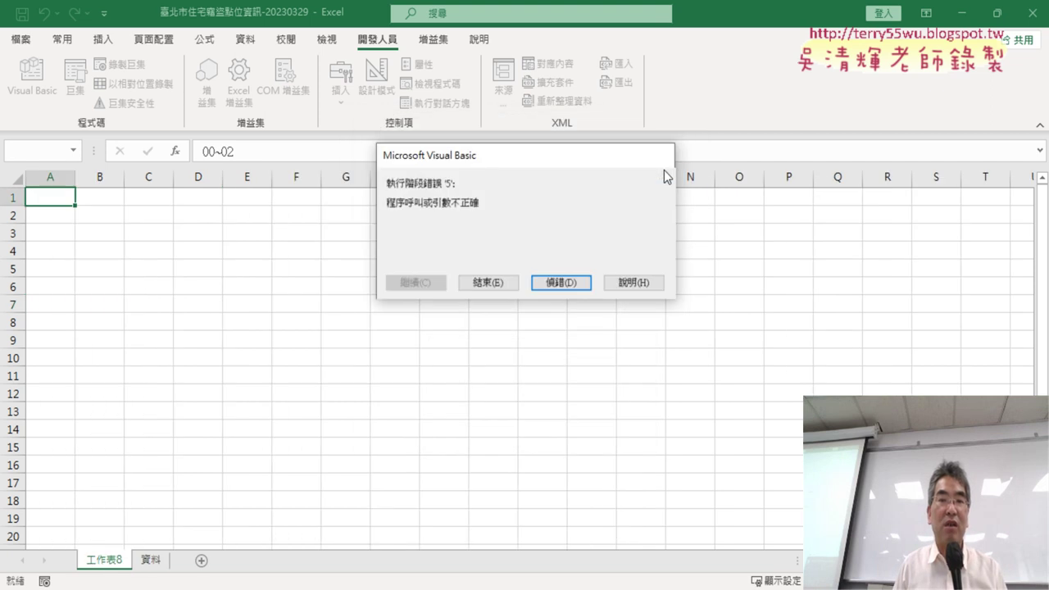
click(549, 283)
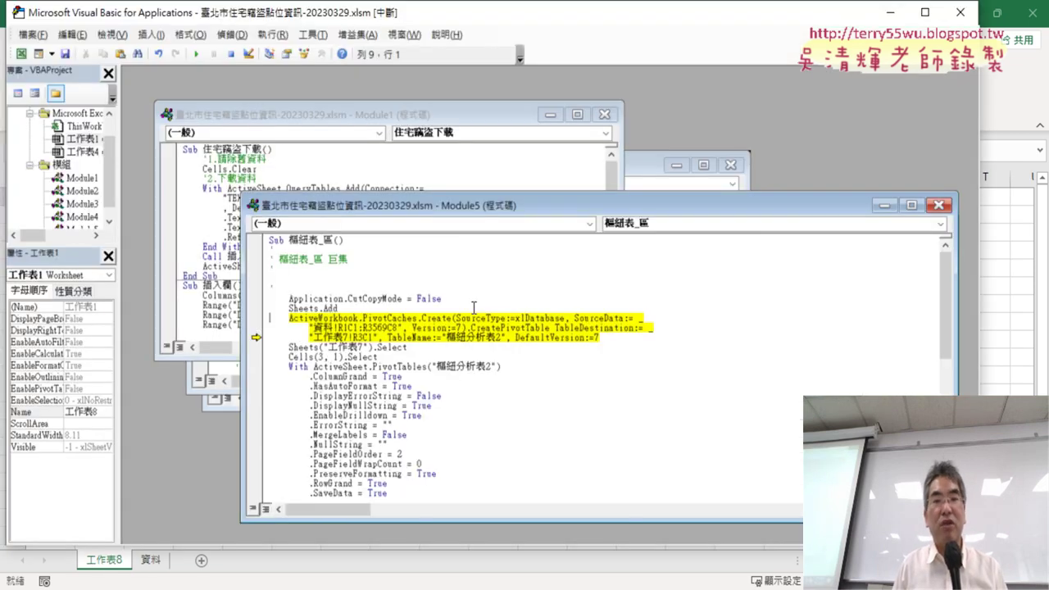
Maximize the Module5 code window and pick a larger font size under Editor Format
double_click(471, 208)
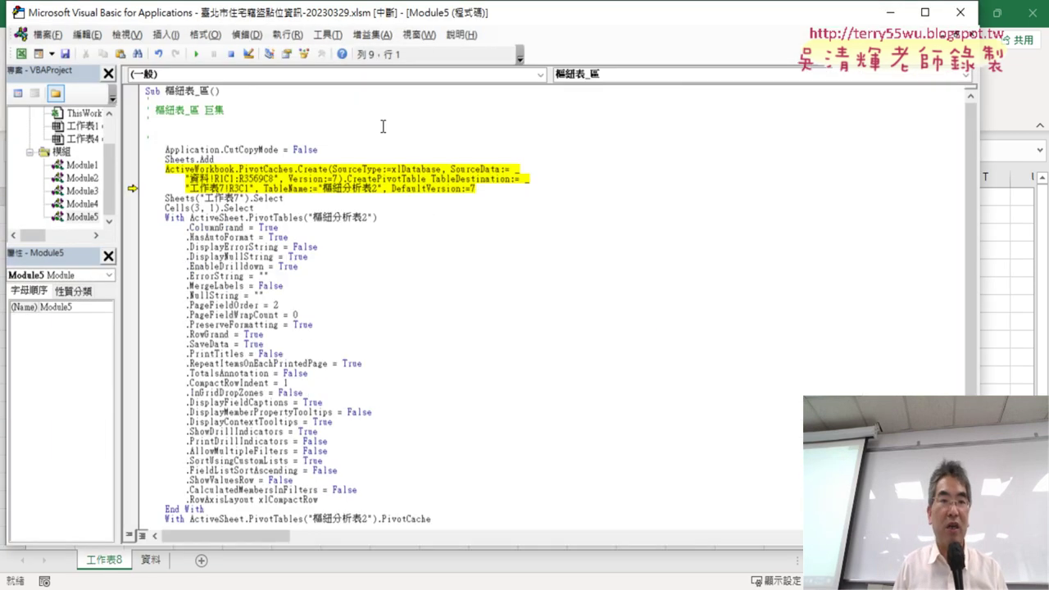
click(327, 35)
click(335, 110)
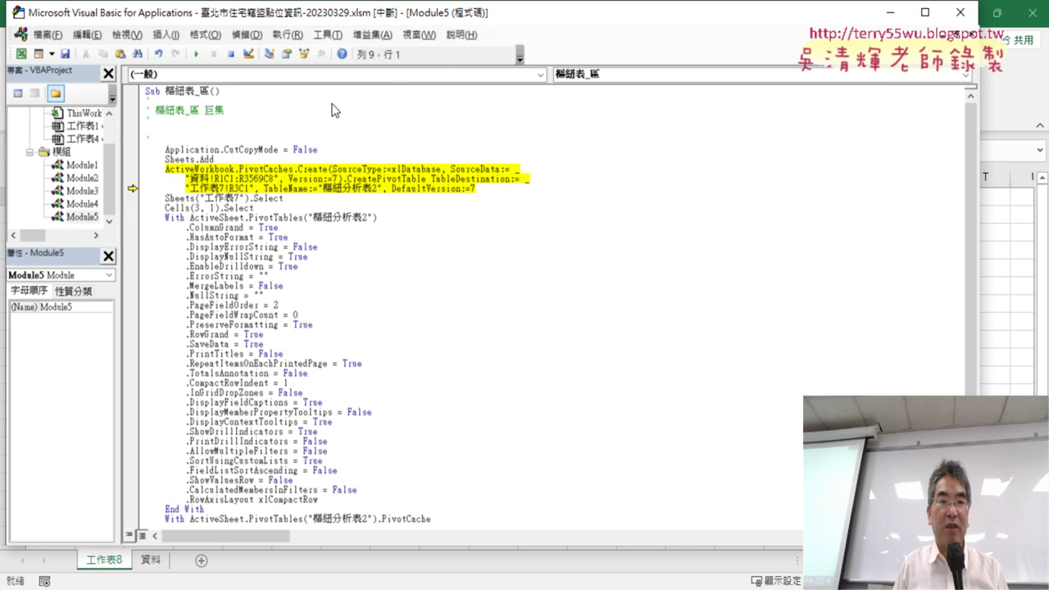
click(414, 144)
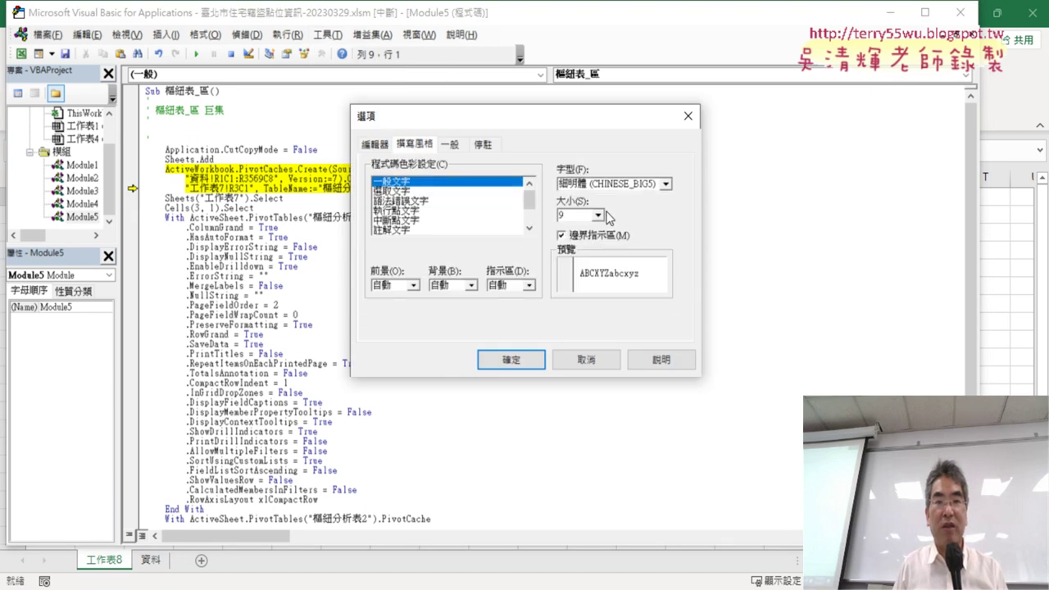
click(598, 214)
click(578, 254)
Apply the larger font and delete the recorded comment lines from 樞紐表_區
click(511, 359)
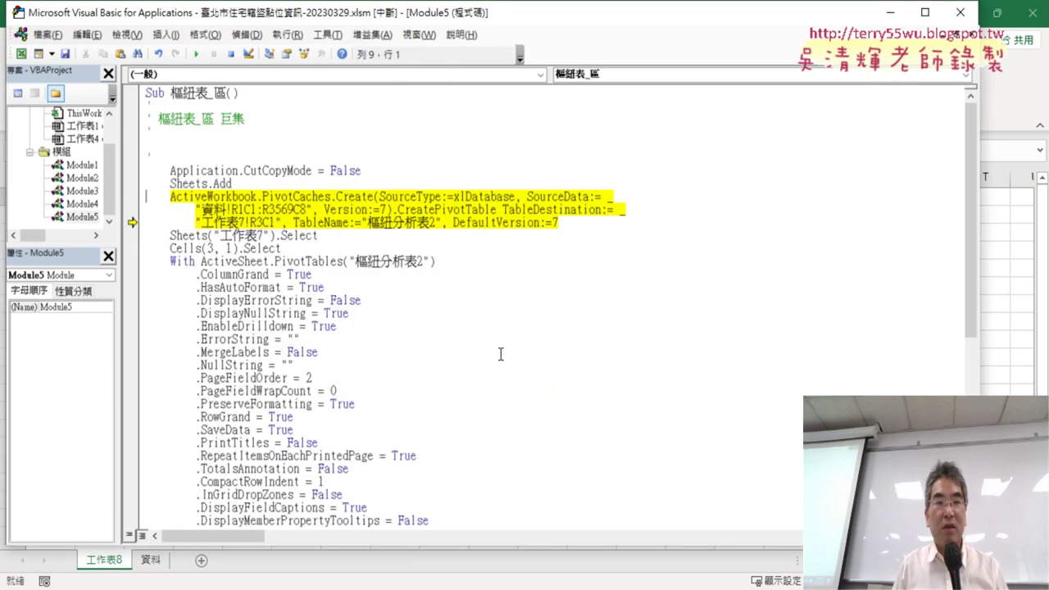
drag(173, 158, 148, 119)
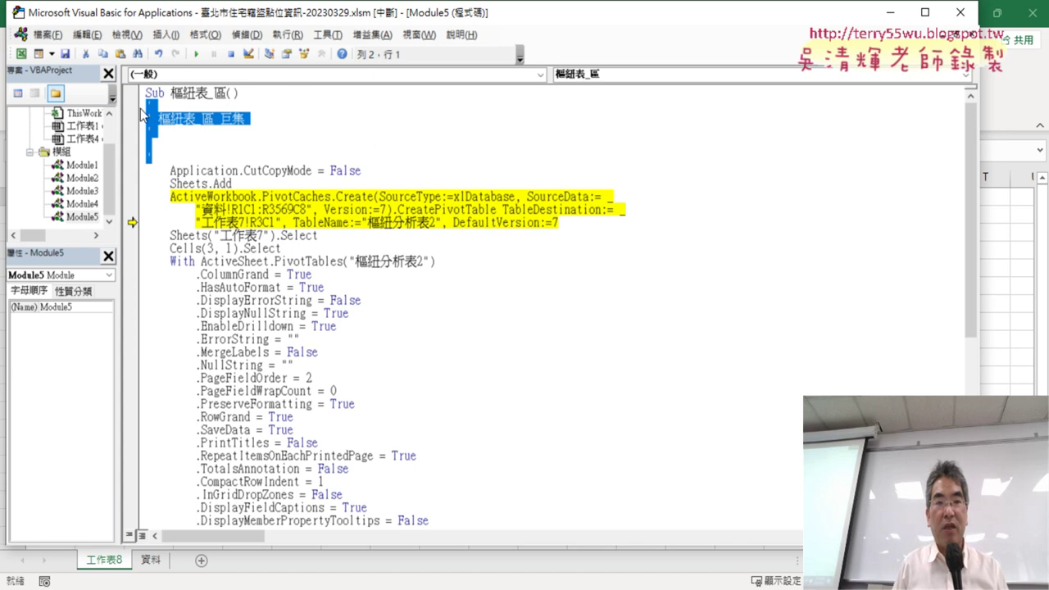
key(Delete)
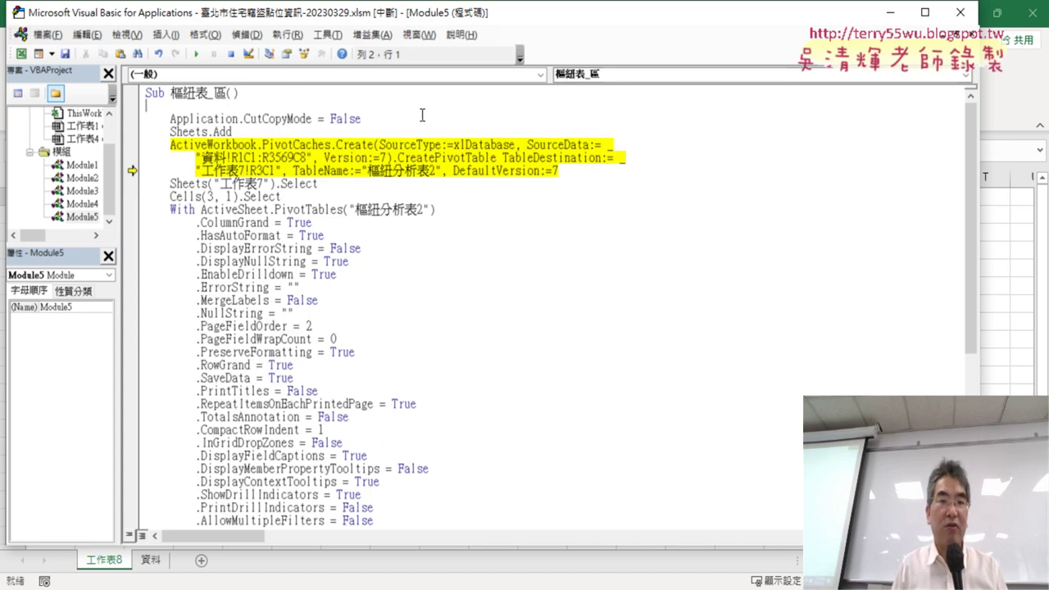
Delete the Application.CutCopyMode = False line and shrink the editor beside the workbook
drag(362, 119, 250, 107)
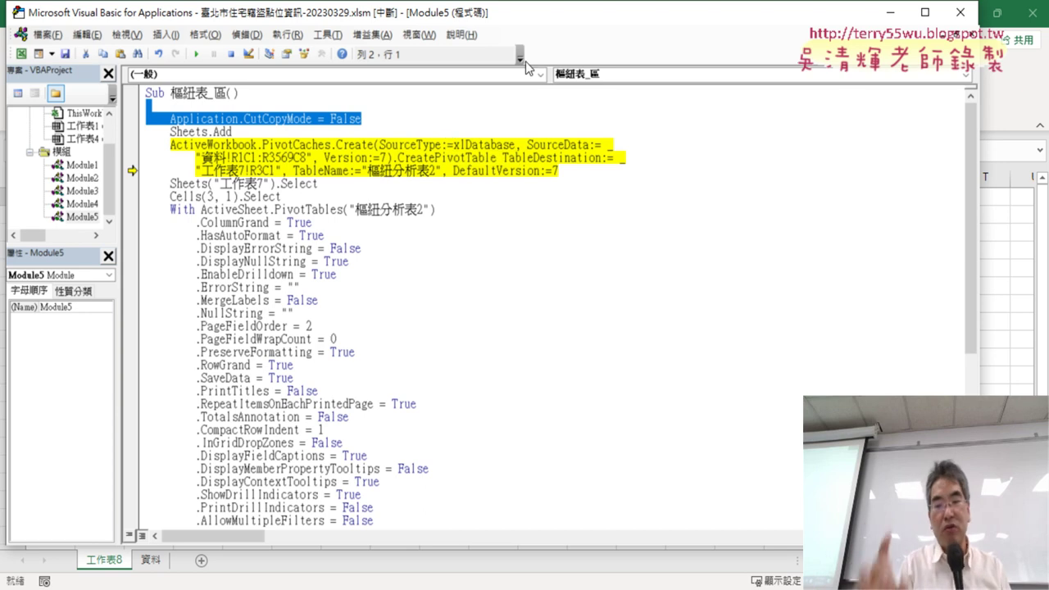
key(Delete)
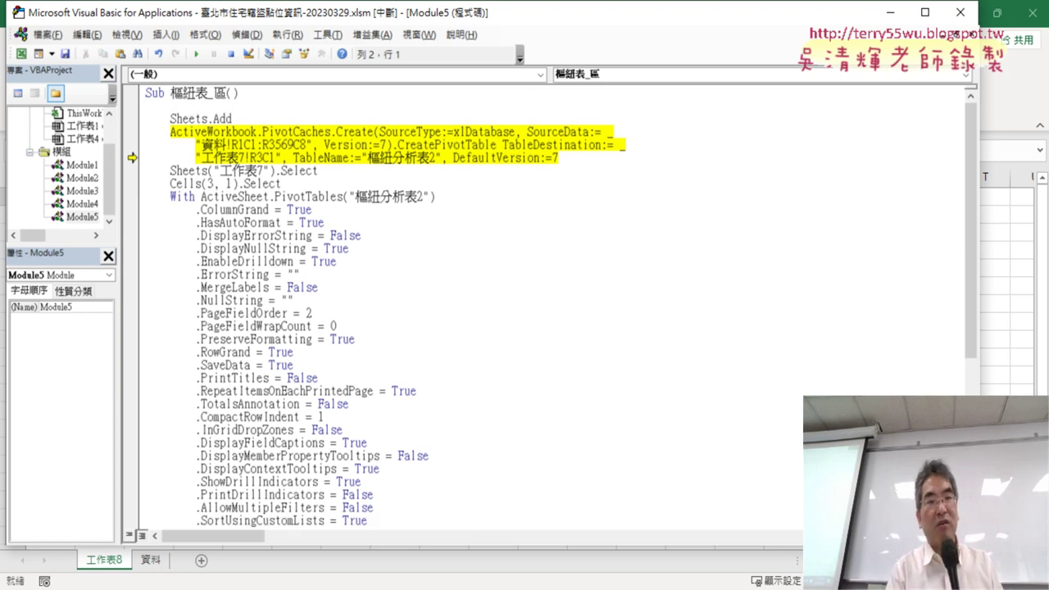
drag(233, 120, 170, 120)
drag(172, 12, 410, 37)
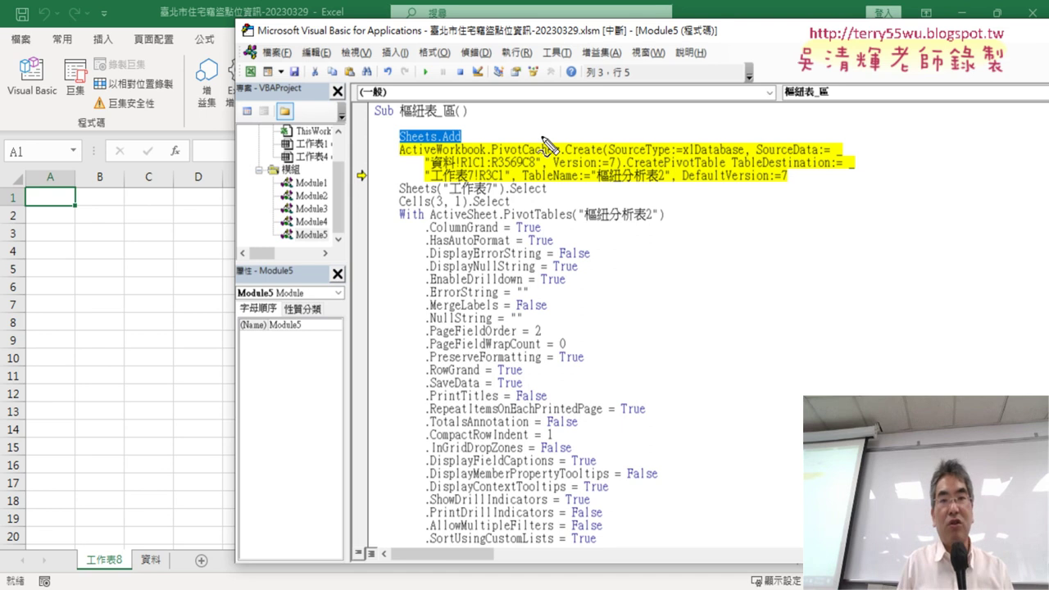
drag(402, 147, 464, 146)
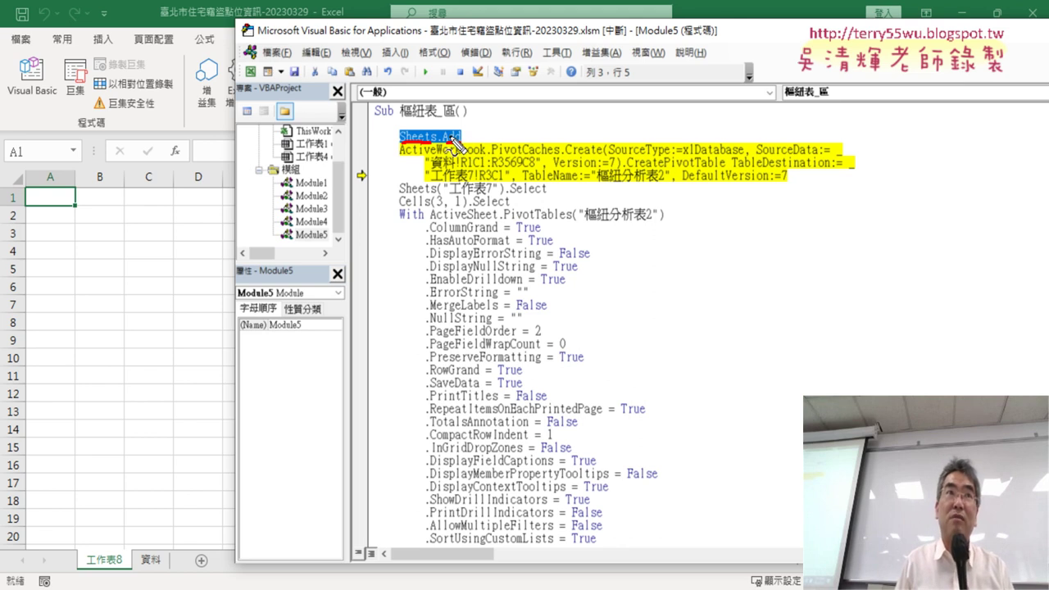
drag(120, 574, 120, 575)
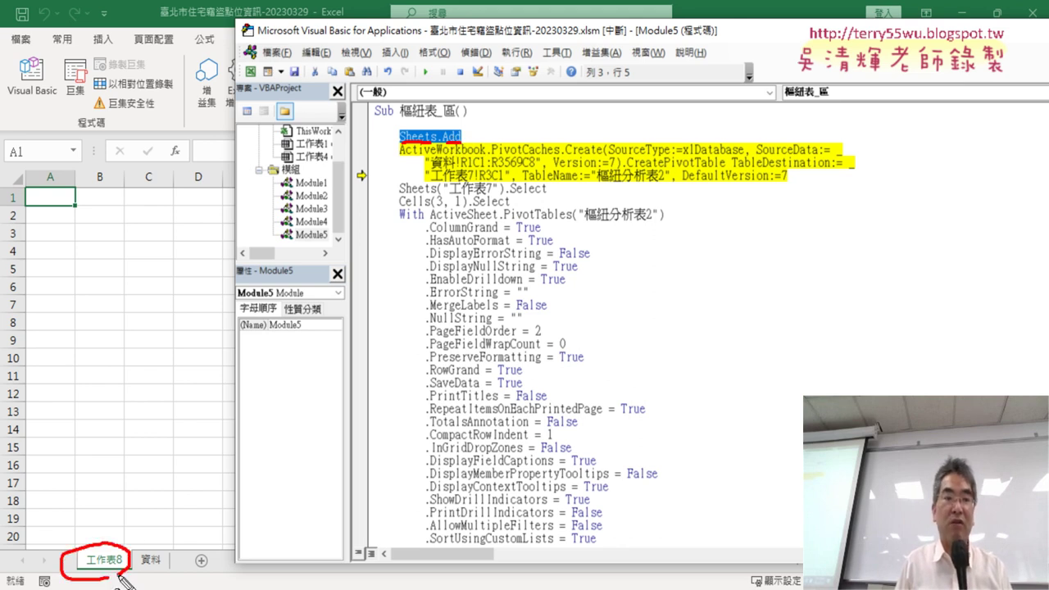
mouse_move(391, 134)
mouse_down()
mouse_move(116, 515)
mouse_move(146, 512)
mouse_up()
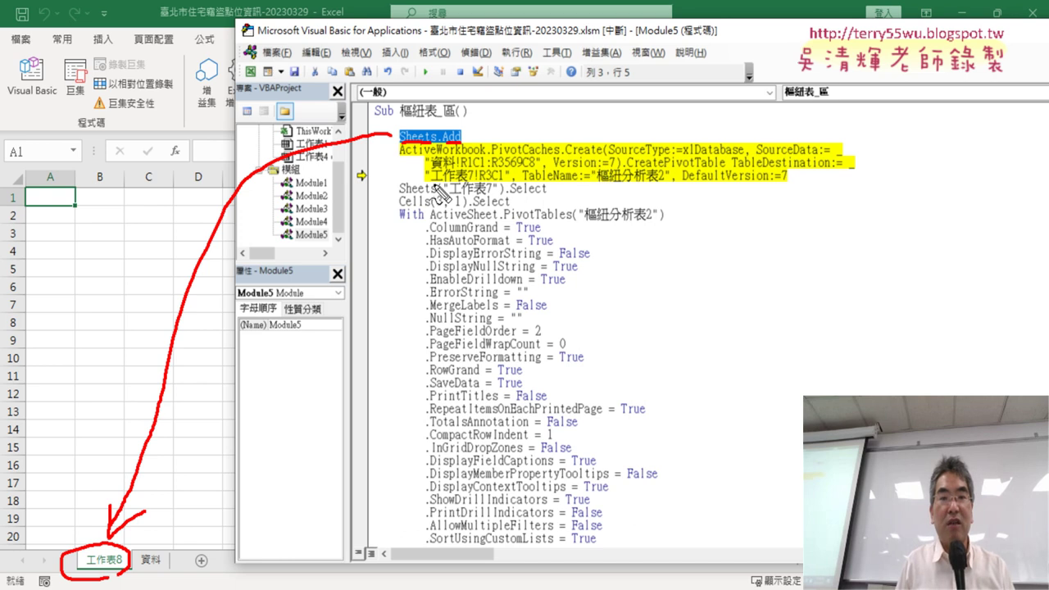
drag(433, 182, 480, 182)
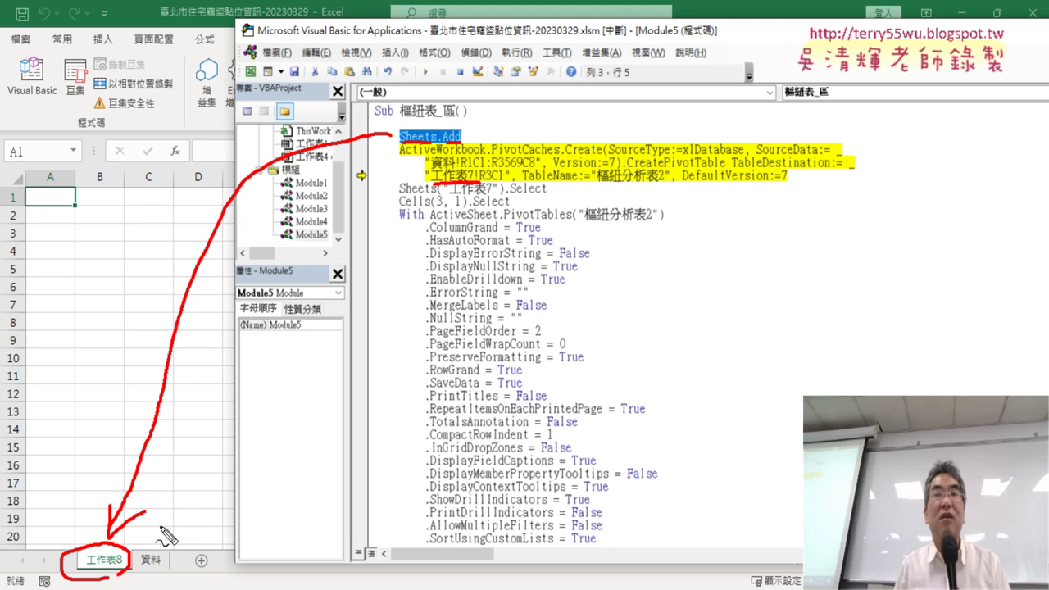
key(Escape)
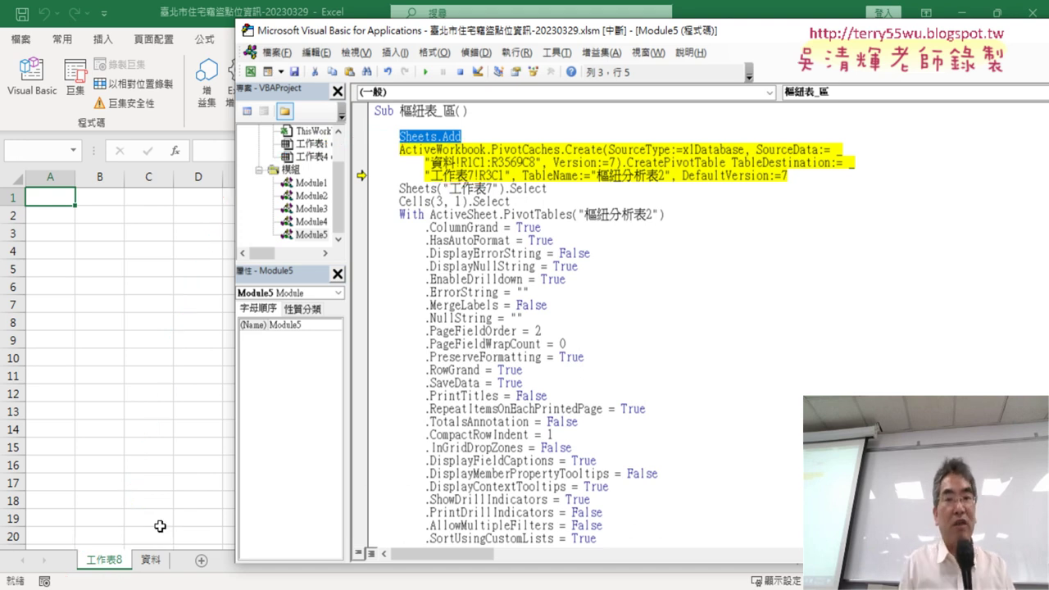
drag(430, 176, 474, 175)
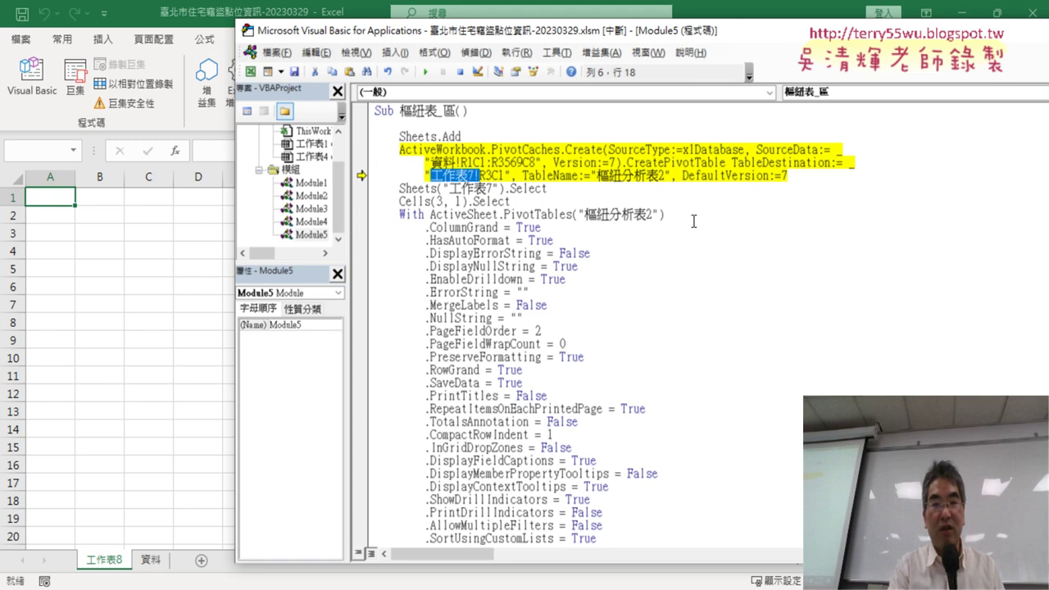
Remove the 工作表7! prefix so TableDestination reads "R3C1"
key(Delete)
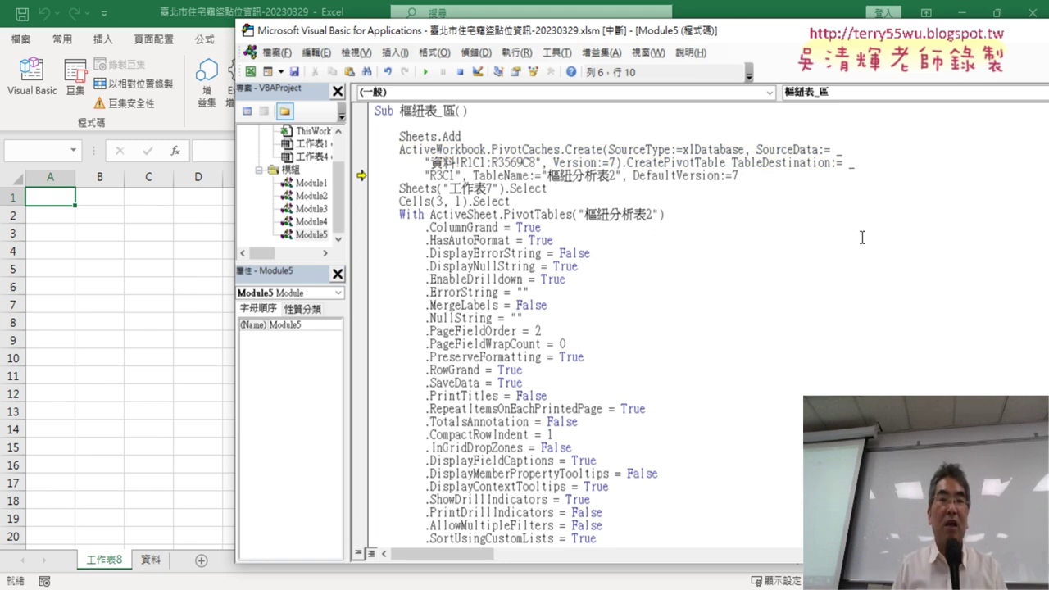
drag(460, 175, 434, 175)
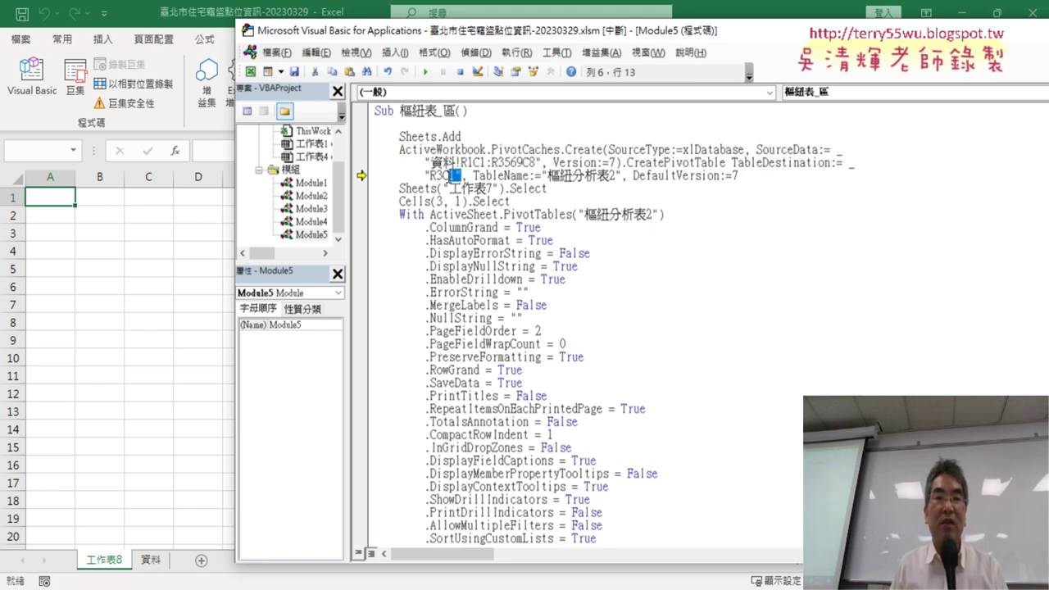
click(427, 175)
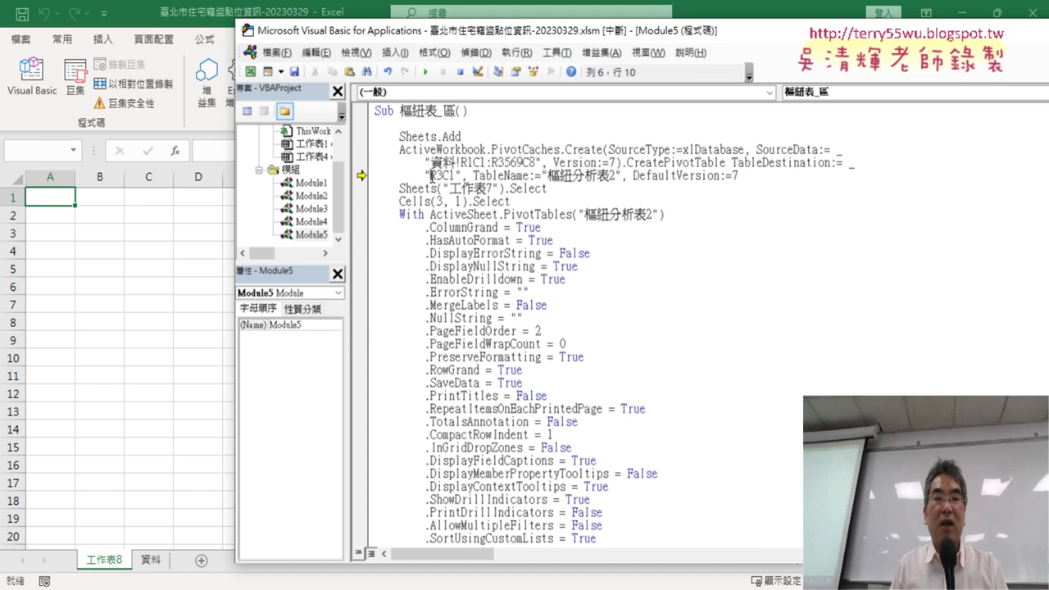
drag(432, 174, 443, 174)
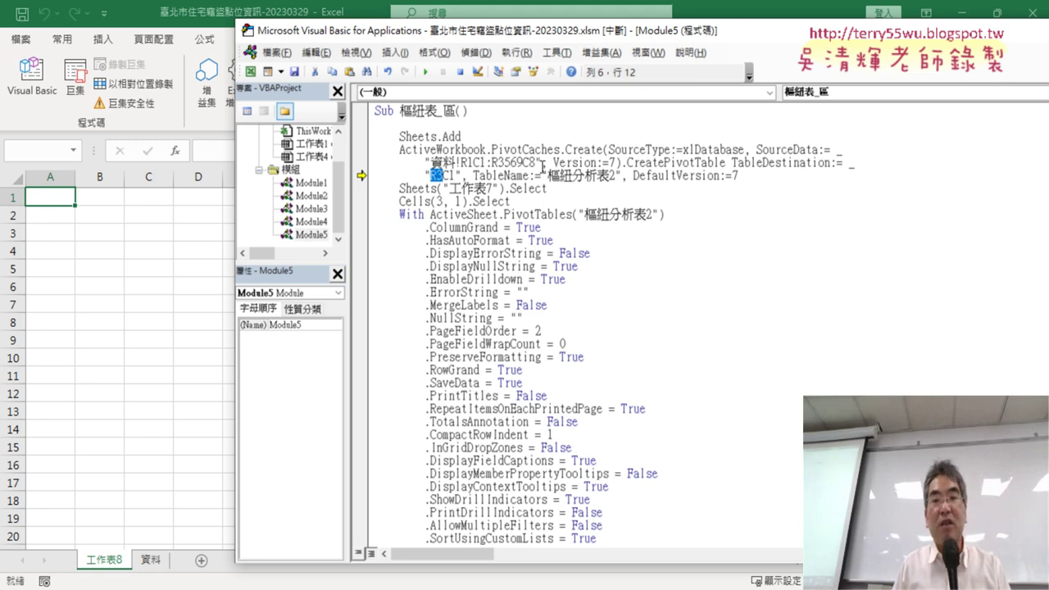
Delete the , DefaultVersion:=7 and , Version:=7 arguments from the PivotCaches.Create line
drag(541, 163, 610, 162)
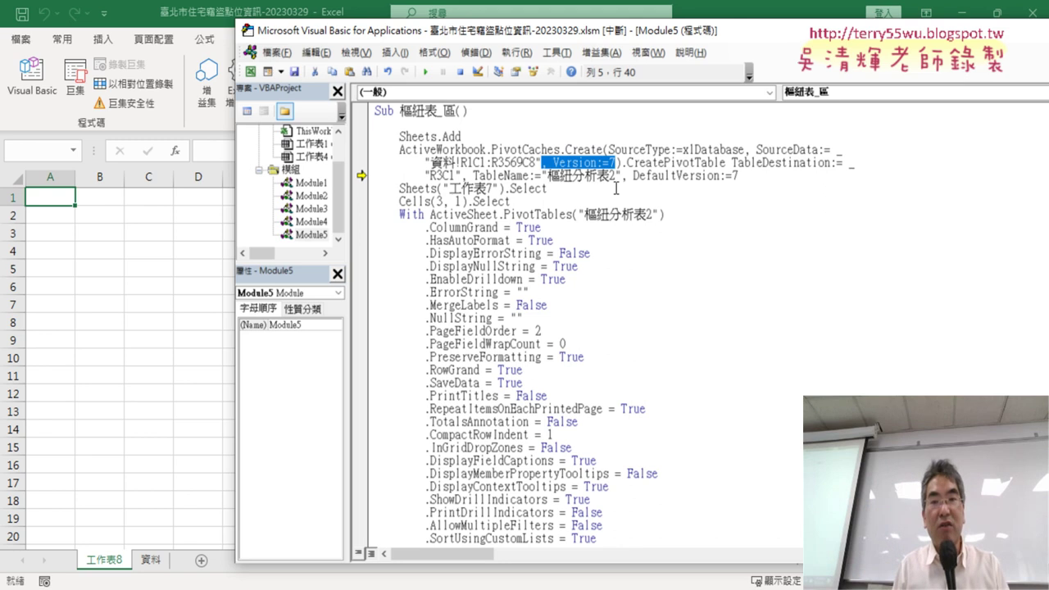
drag(620, 175, 738, 175)
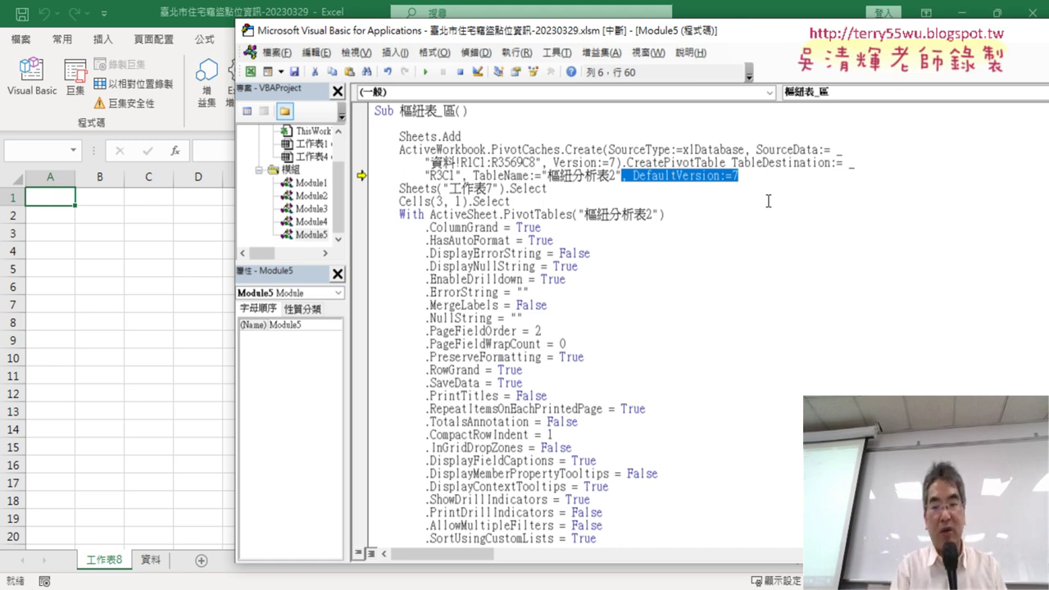
key(Delete)
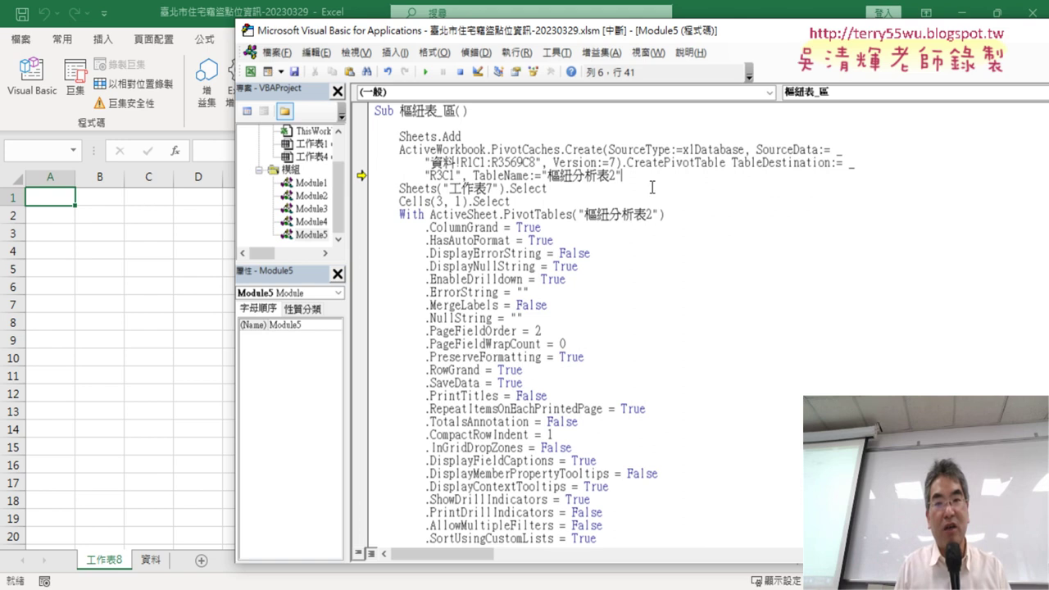
drag(541, 163, 608, 163)
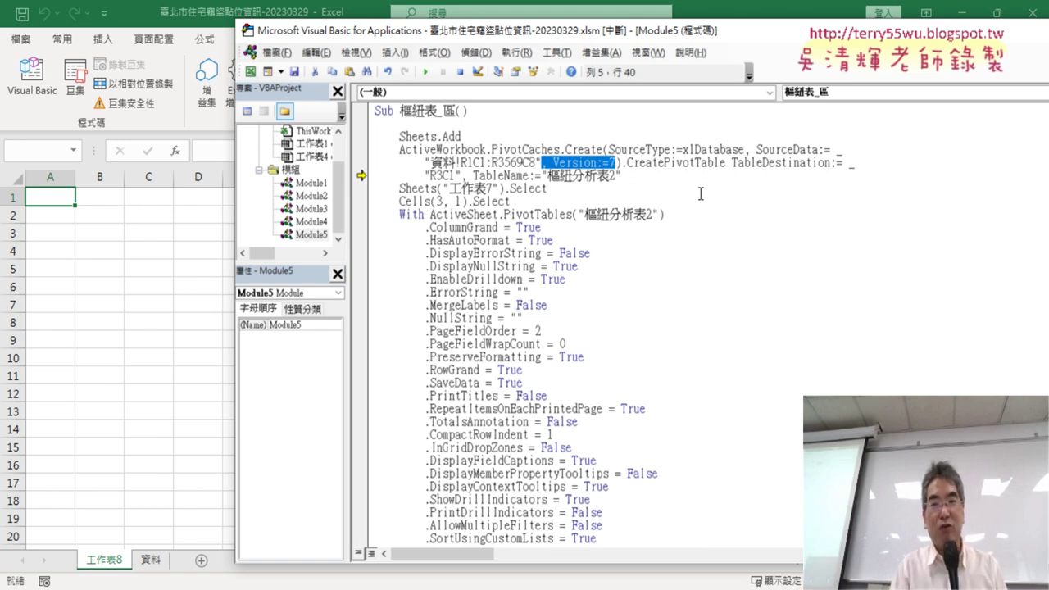
key(Delete)
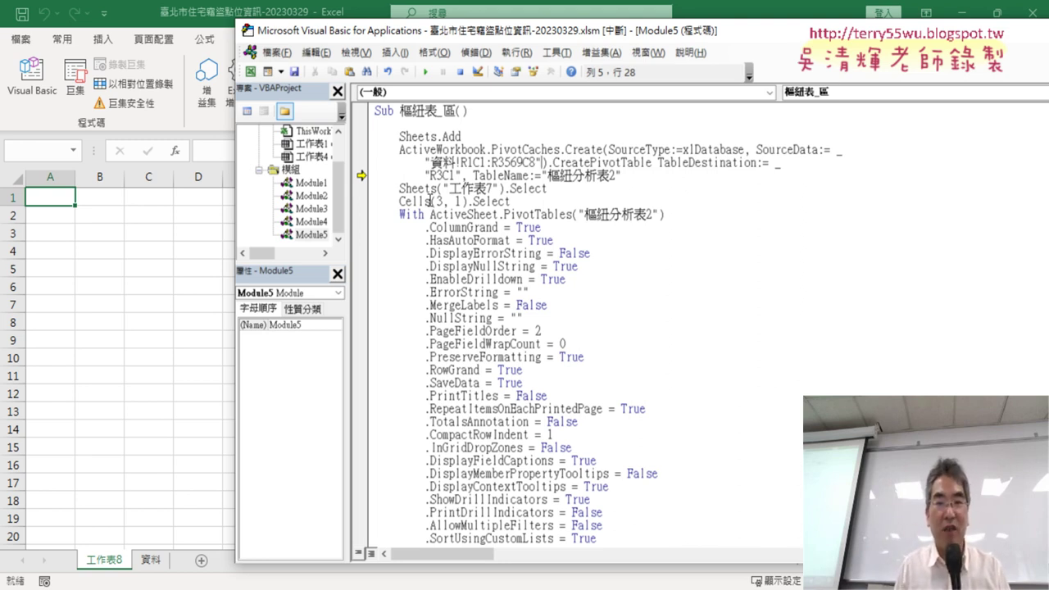
mouse_move(377, 188)
mouse_down()
mouse_move(396, 208)
mouse_move(410, 533)
mouse_move(420, 331)
mouse_up()
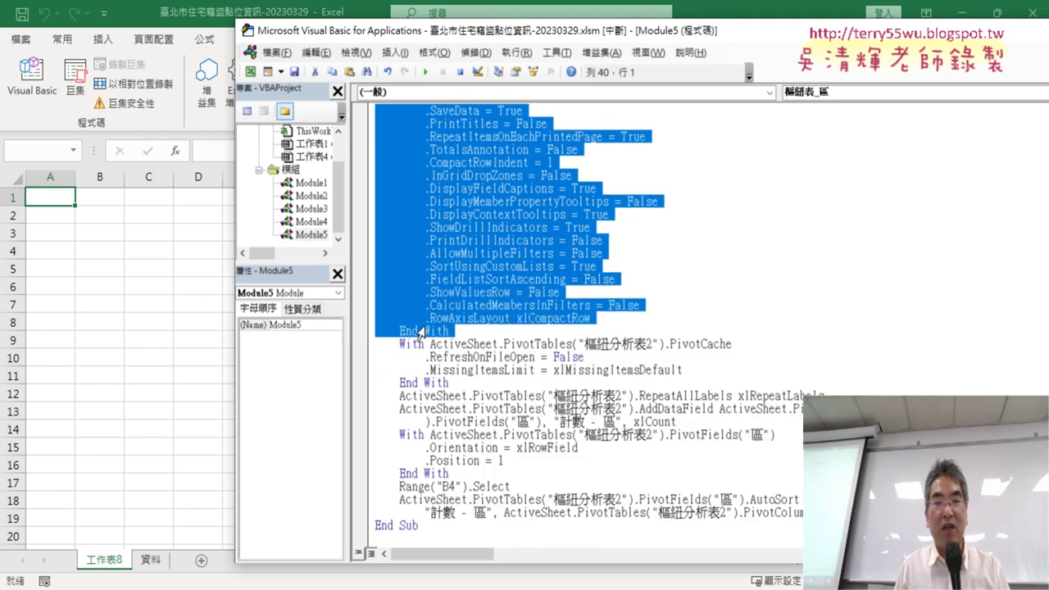
key(Delete)
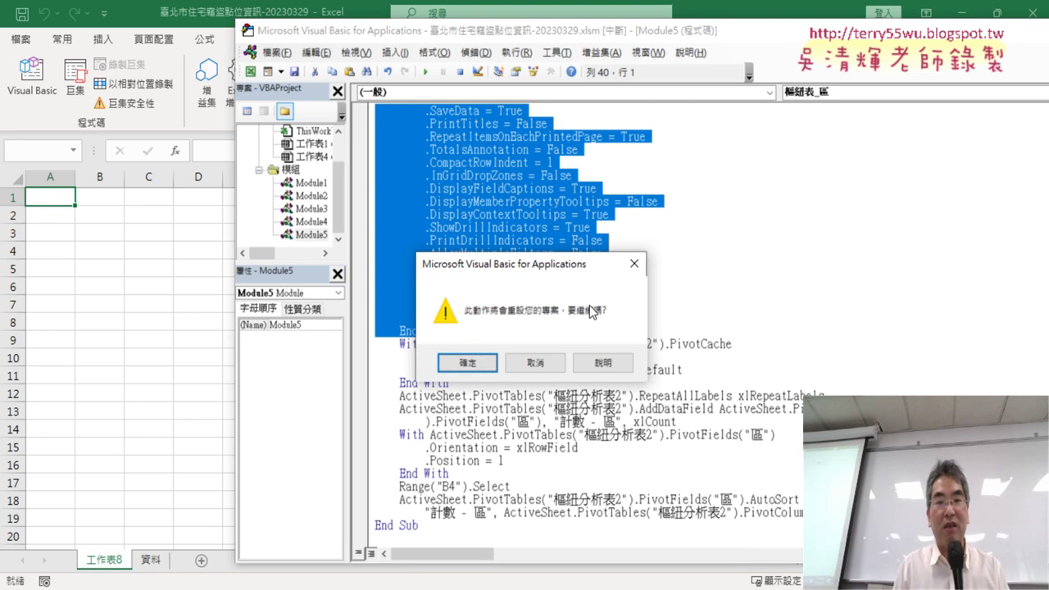
click(467, 363)
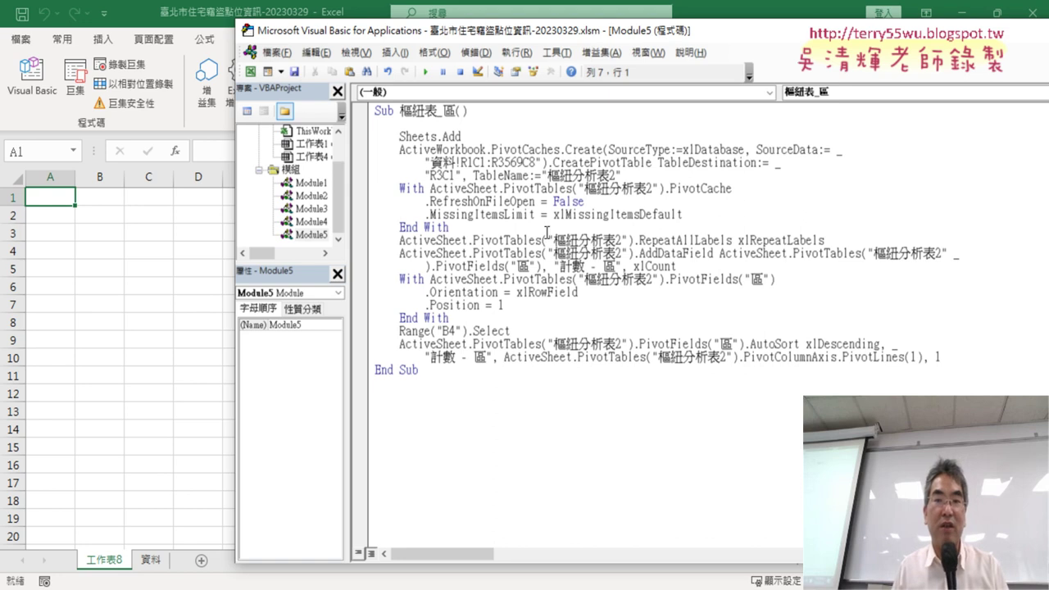
Open a blank line after RepeatAllLabels to label the step-one code block
key(Tab)
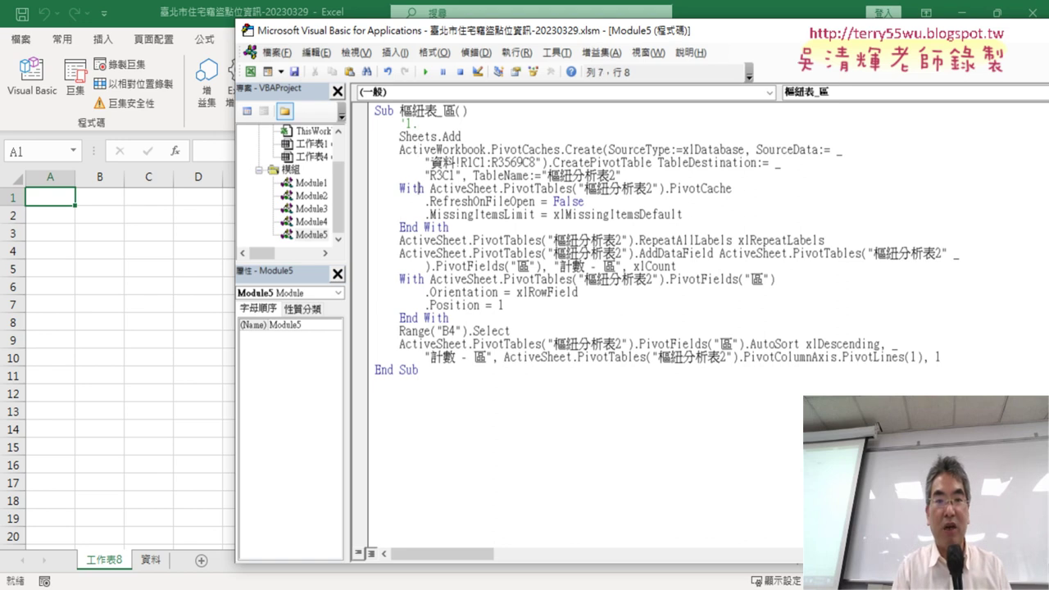
key(Down)
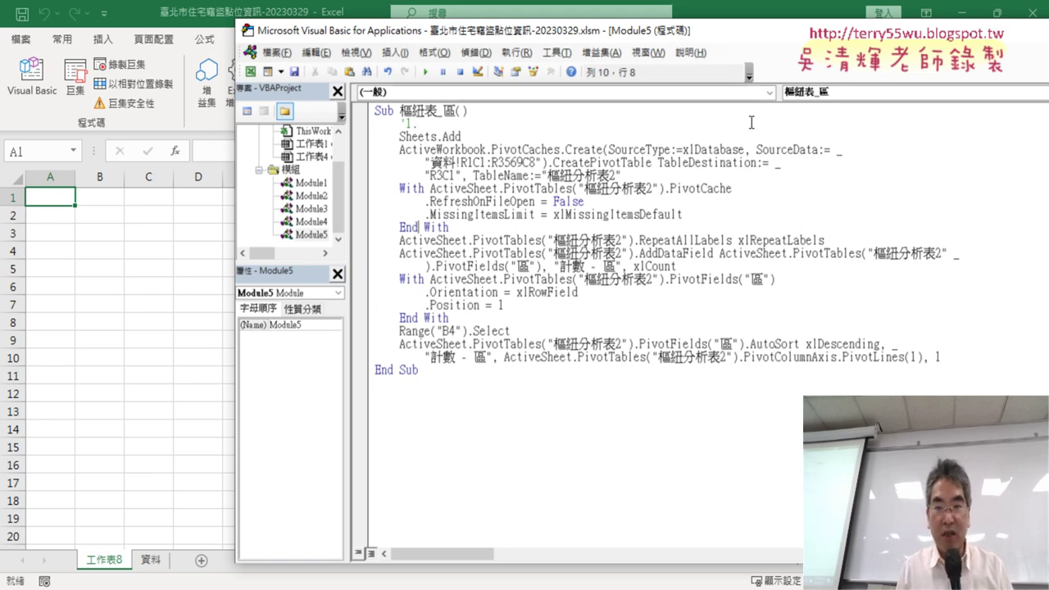
click(840, 239)
key(Return)
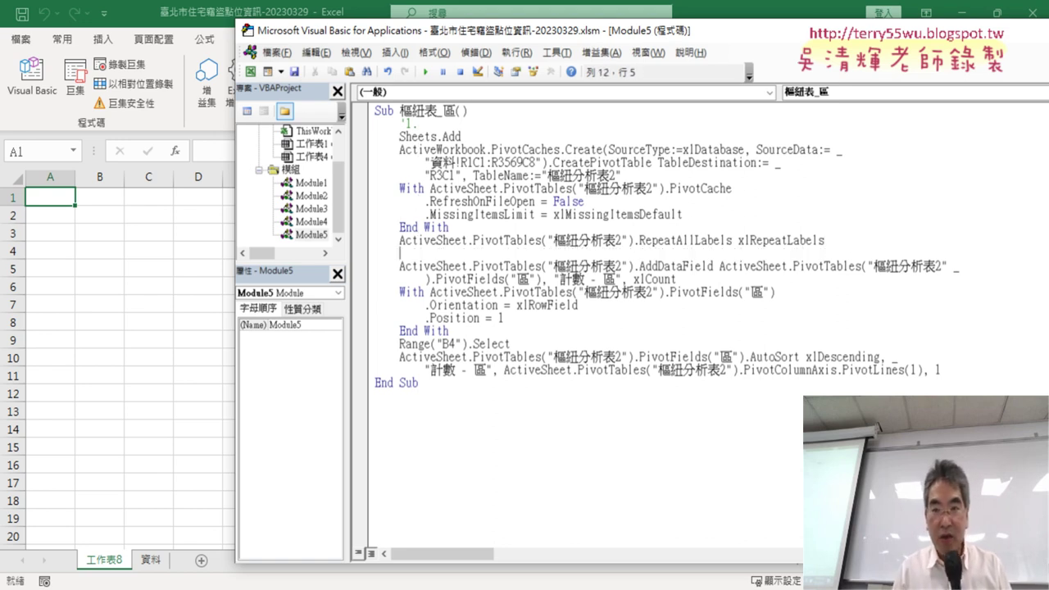
drag(738, 240, 834, 240)
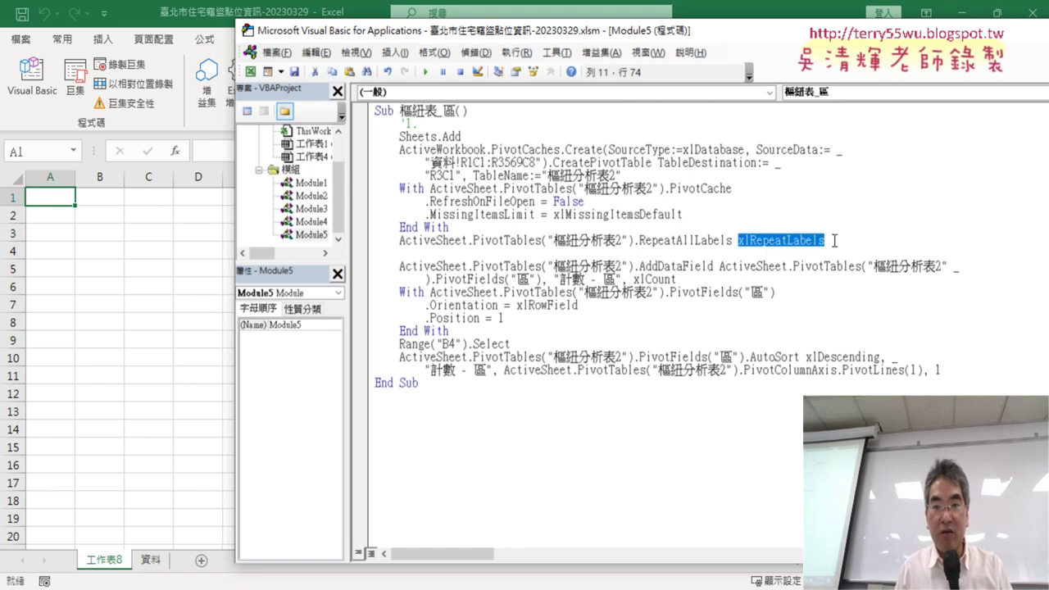
click(489, 255)
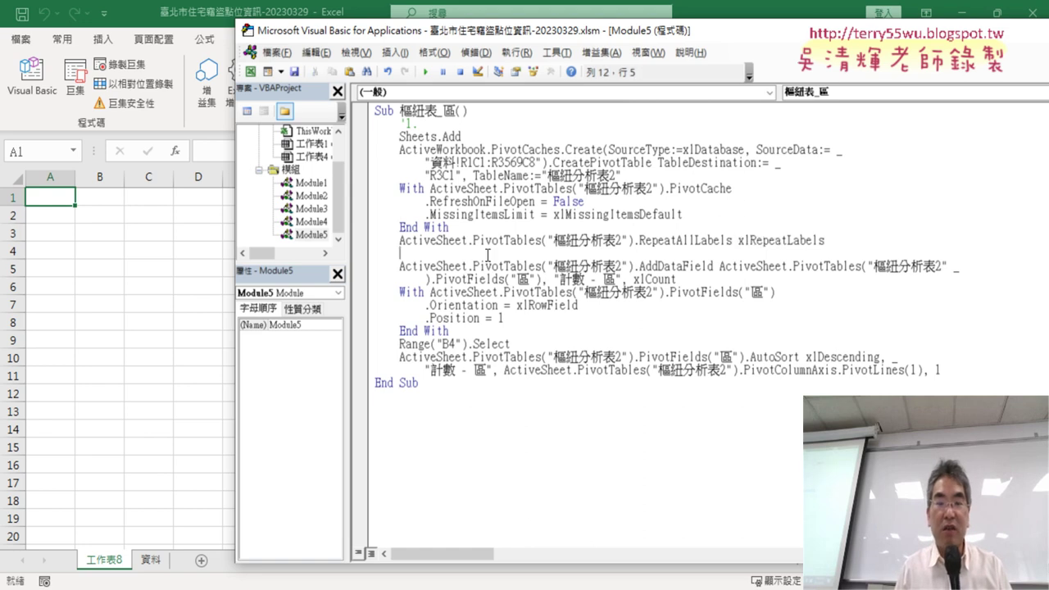
drag(423, 253, 349, 141)
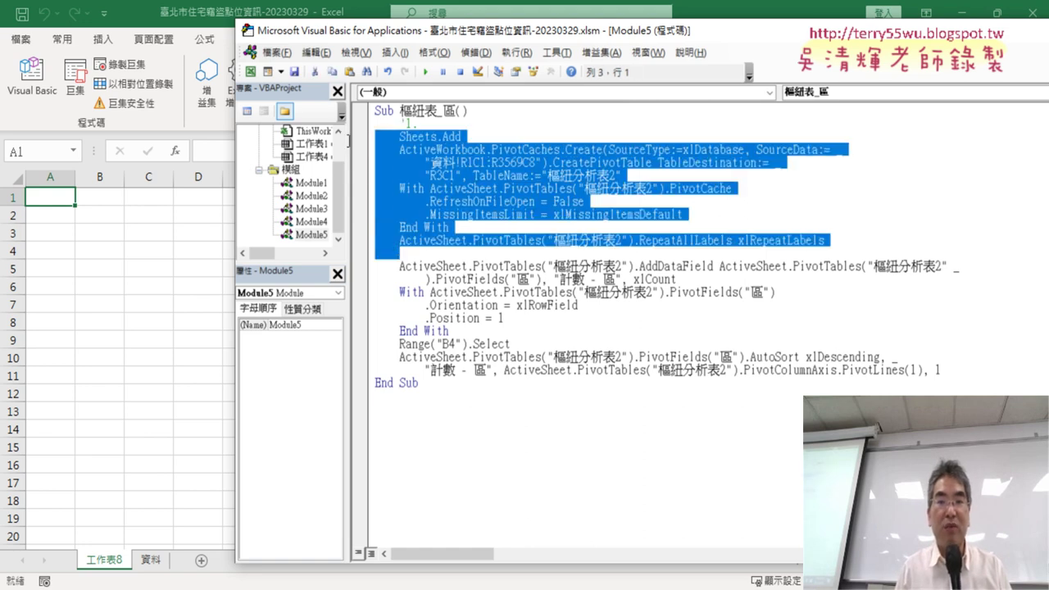
click(412, 250)
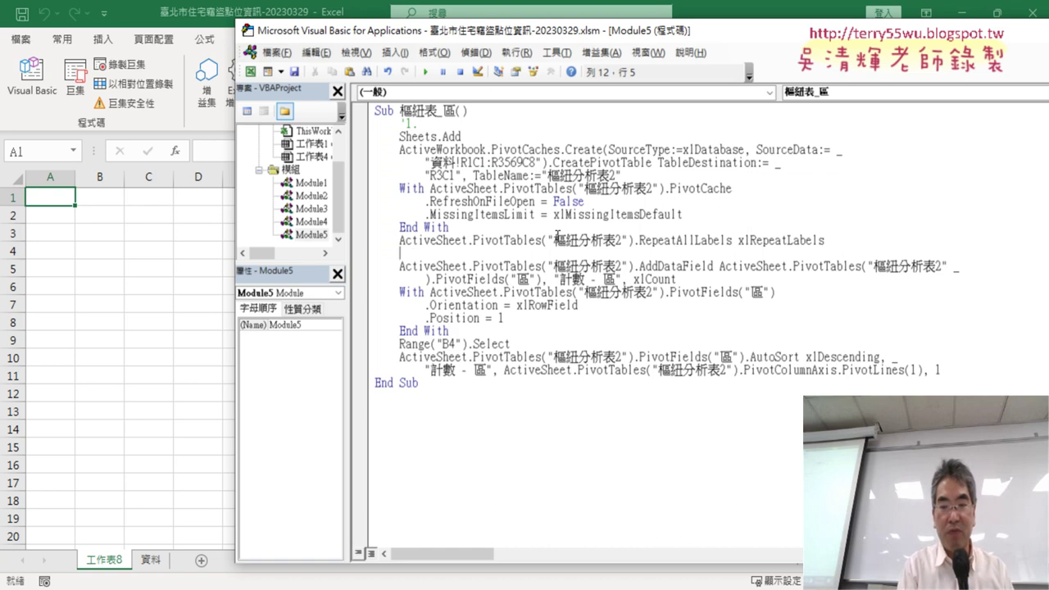
Add the '2. comment and blank lines after AddDataField and End With, then target 工作表8 for deletion
text('2.)
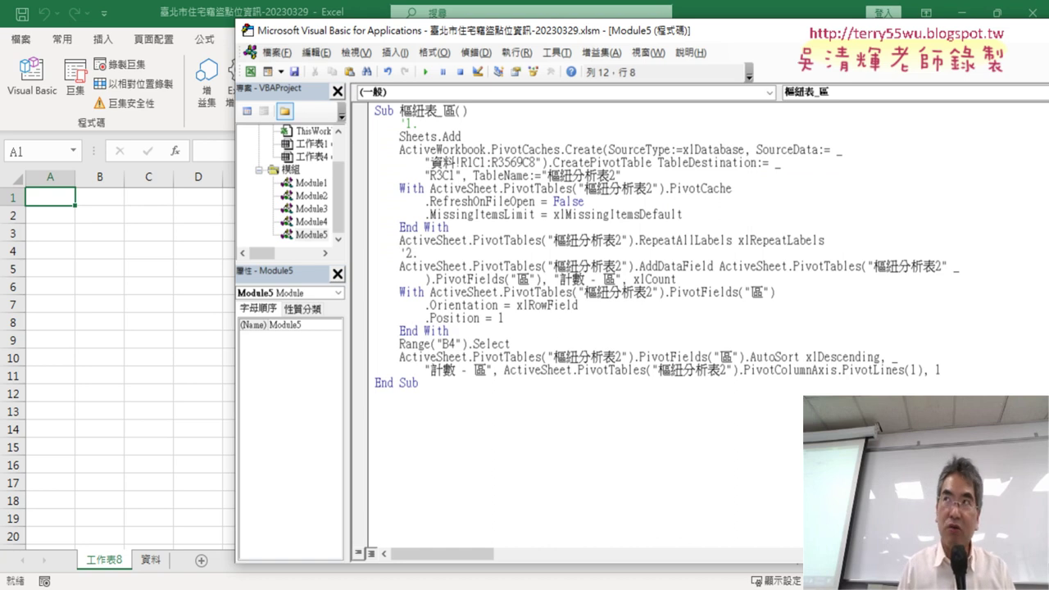
drag(674, 279, 364, 271)
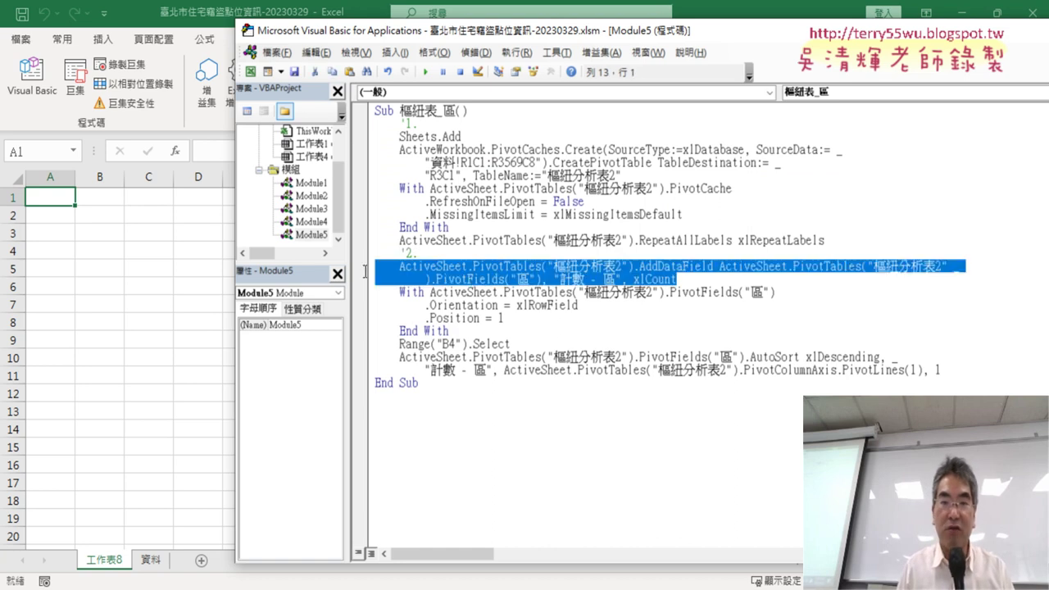
click(703, 280)
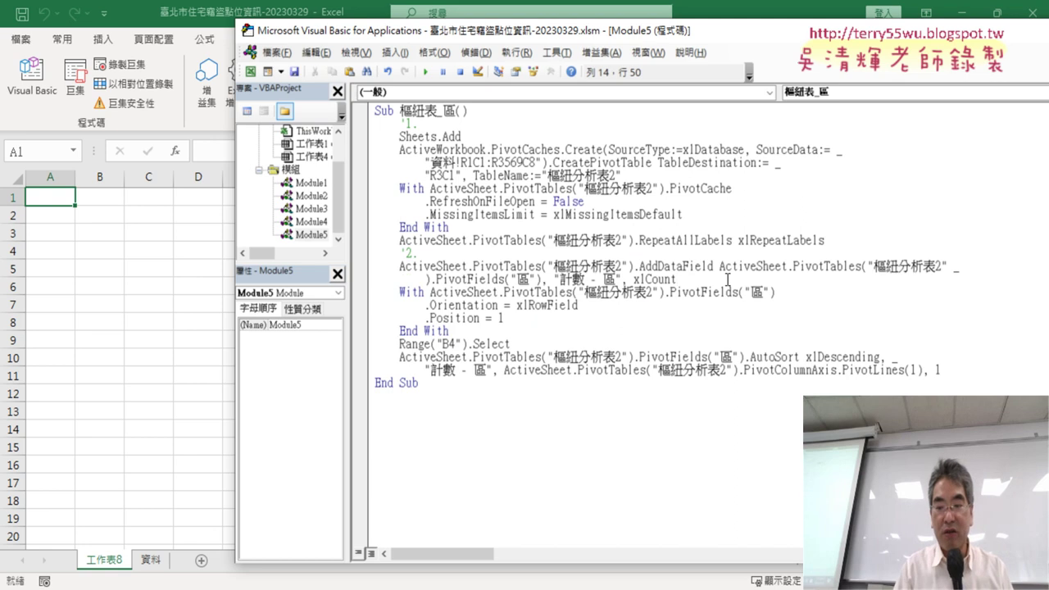
key(Return)
text('3.)
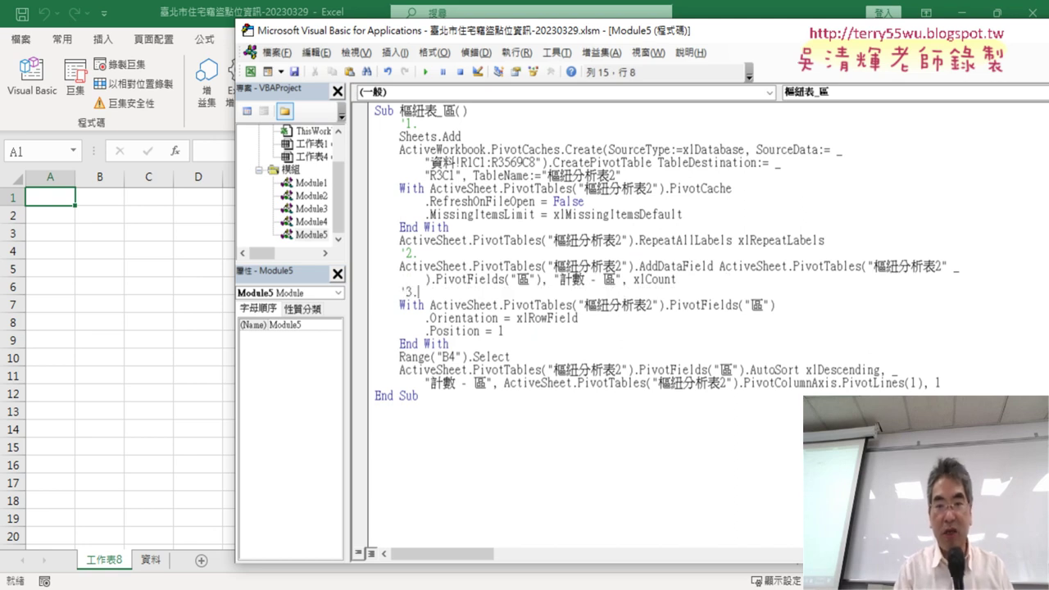
click(519, 345)
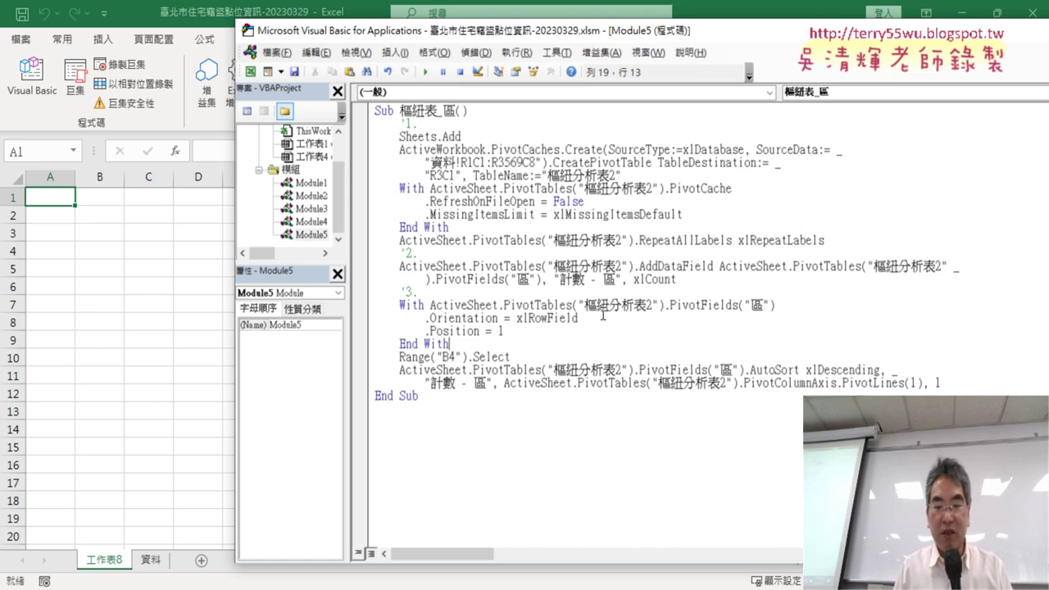
key(Return)
text('4.)
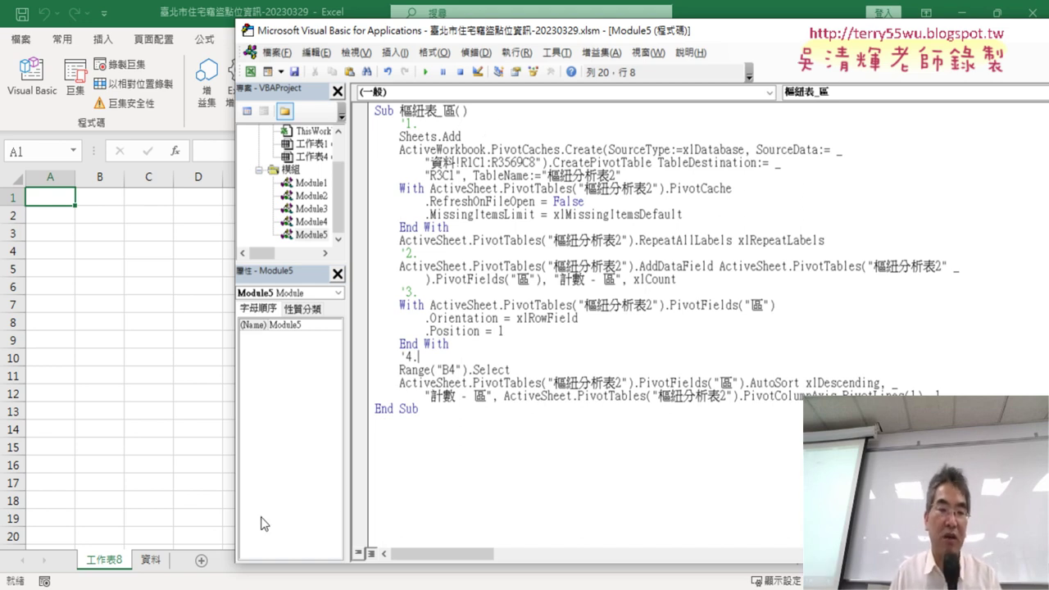
right_click(99, 564)
Delete 工作表8 and run the macro to test the sorted district pivot
click(144, 363)
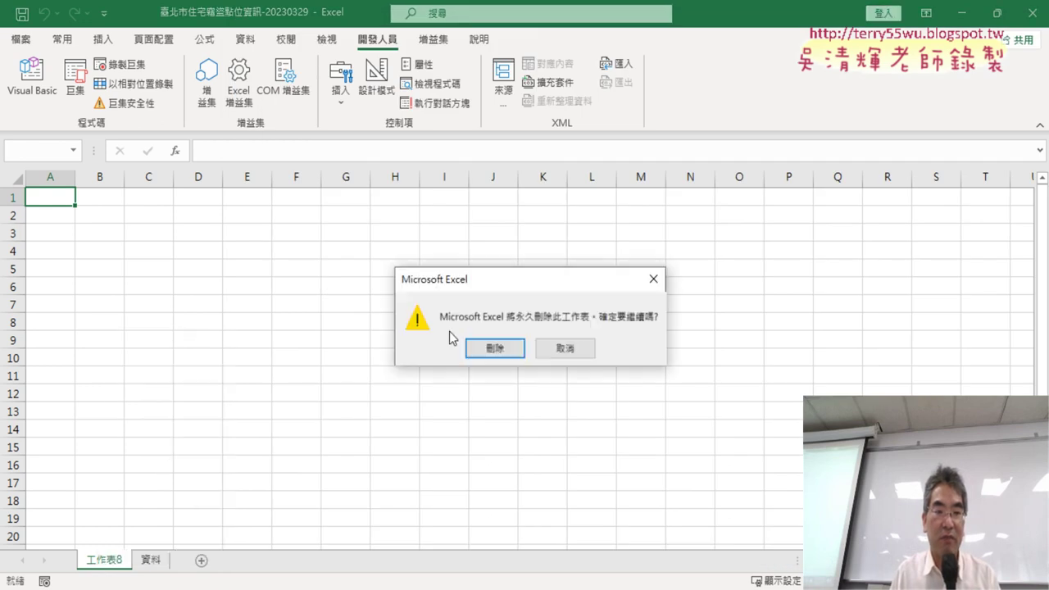
click(495, 350)
click(32, 82)
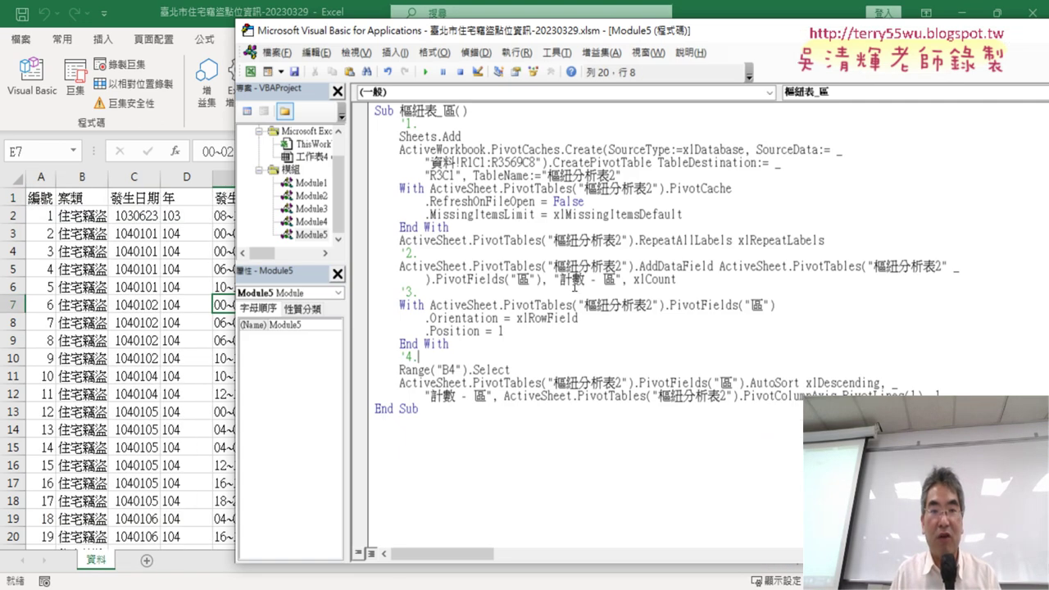
click(426, 74)
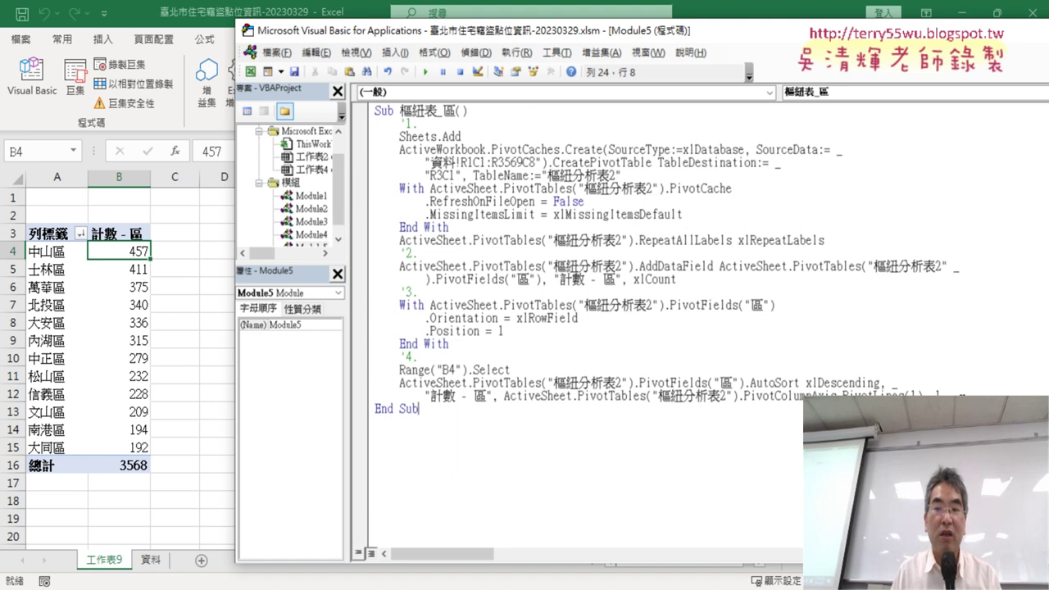
Add ActiveSheet.Name = "各區比例圖" as the macro's last statement before End Sub
click(977, 381)
key(Return)
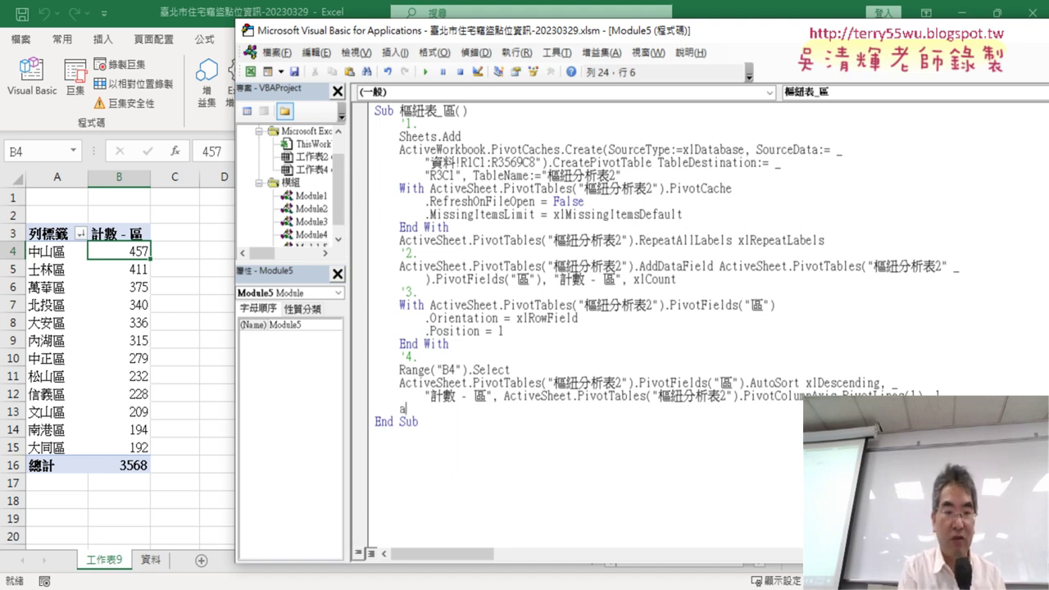
text(acti)
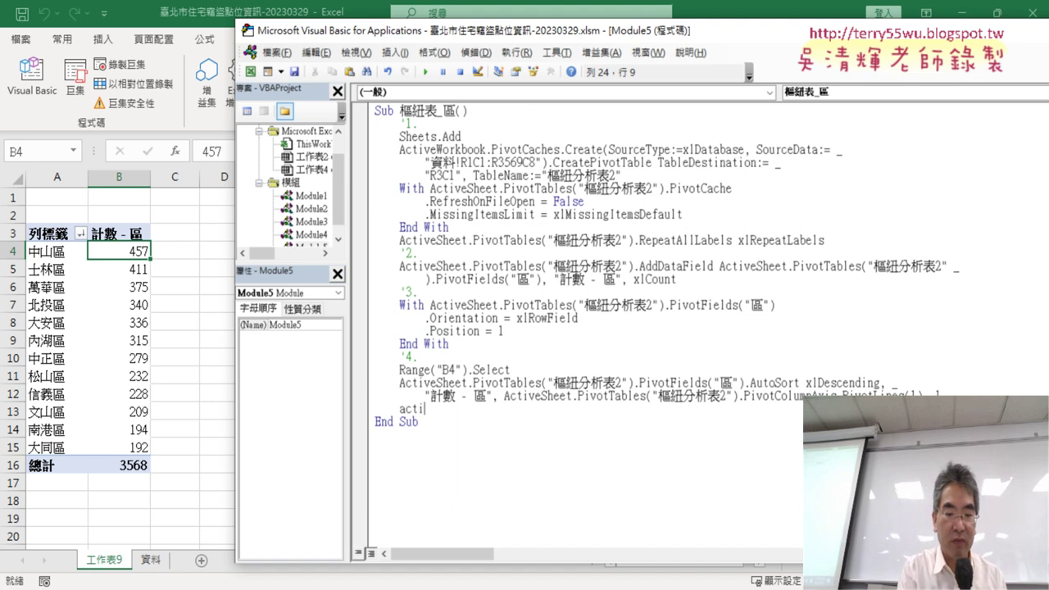
text(ves)
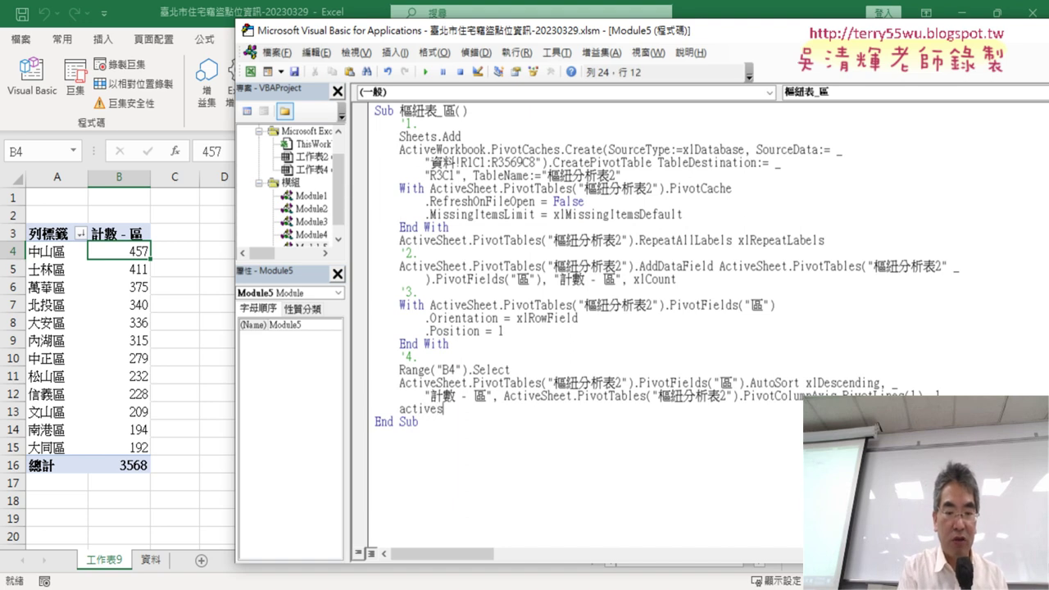
text(heet)
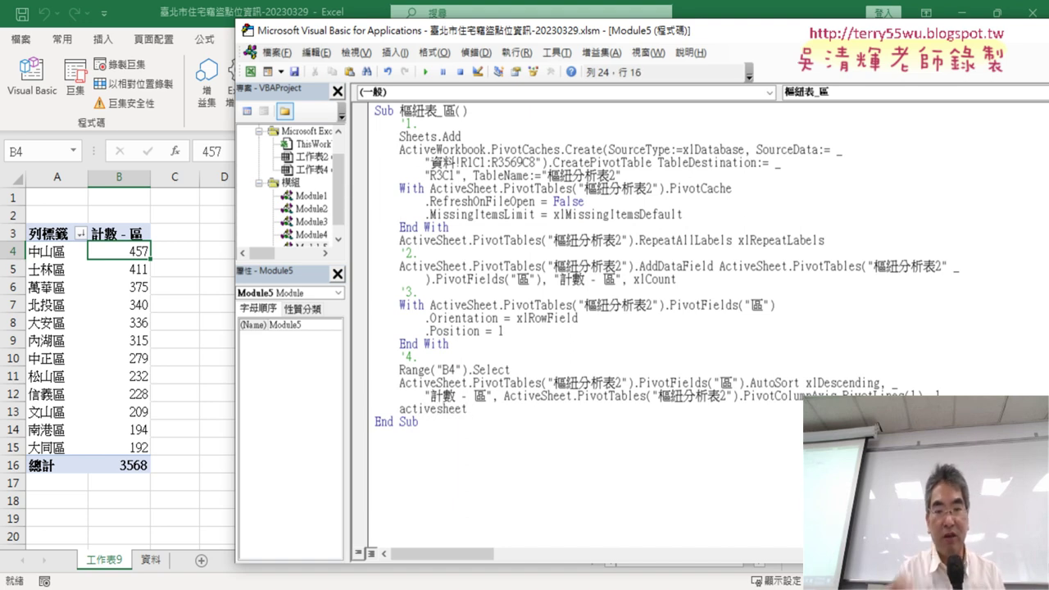
text(.na)
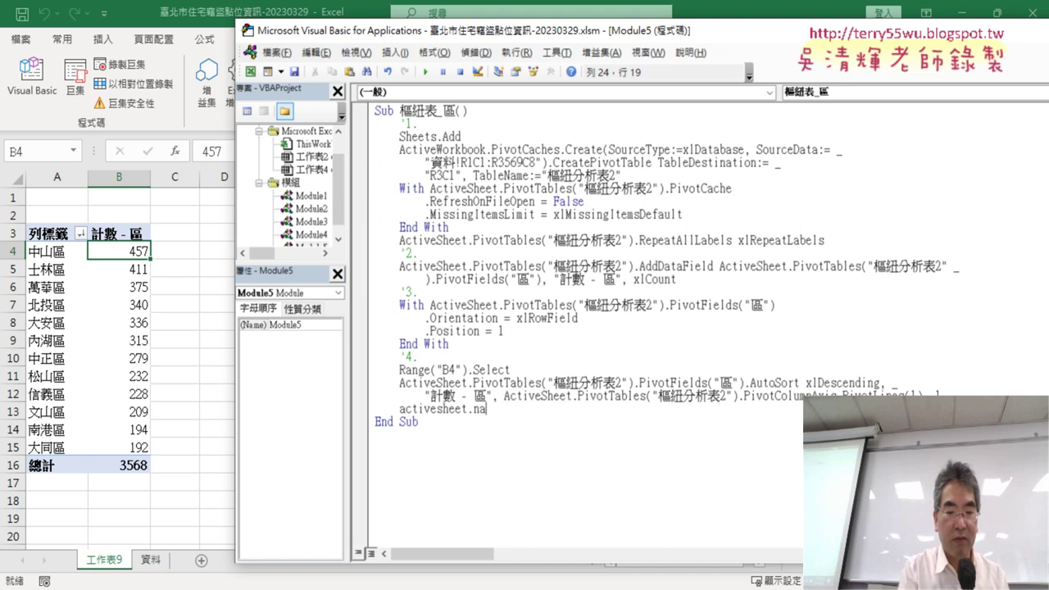
text(me=")
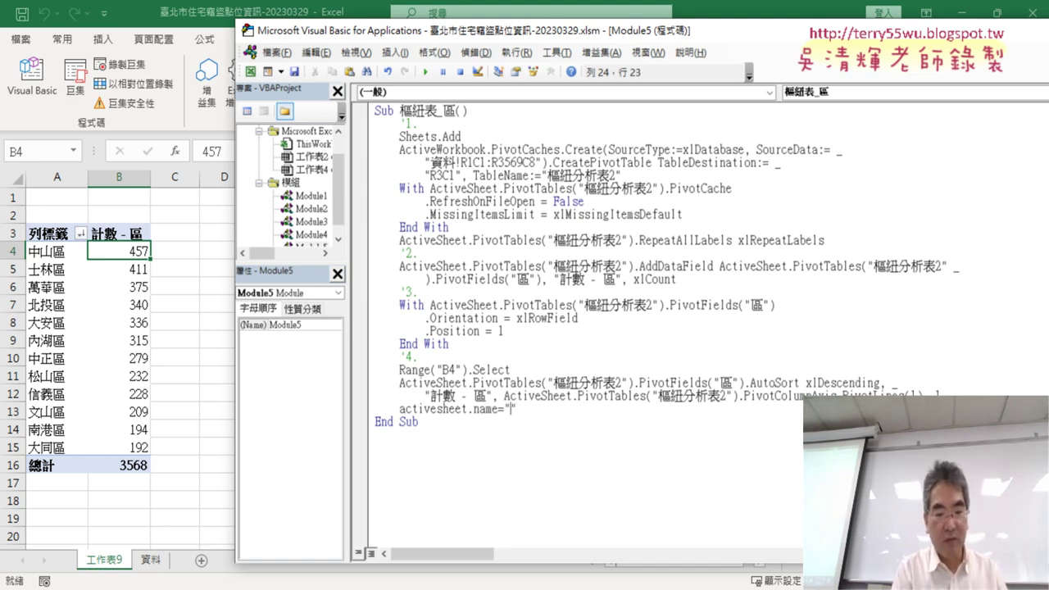
text(各區比例圖)
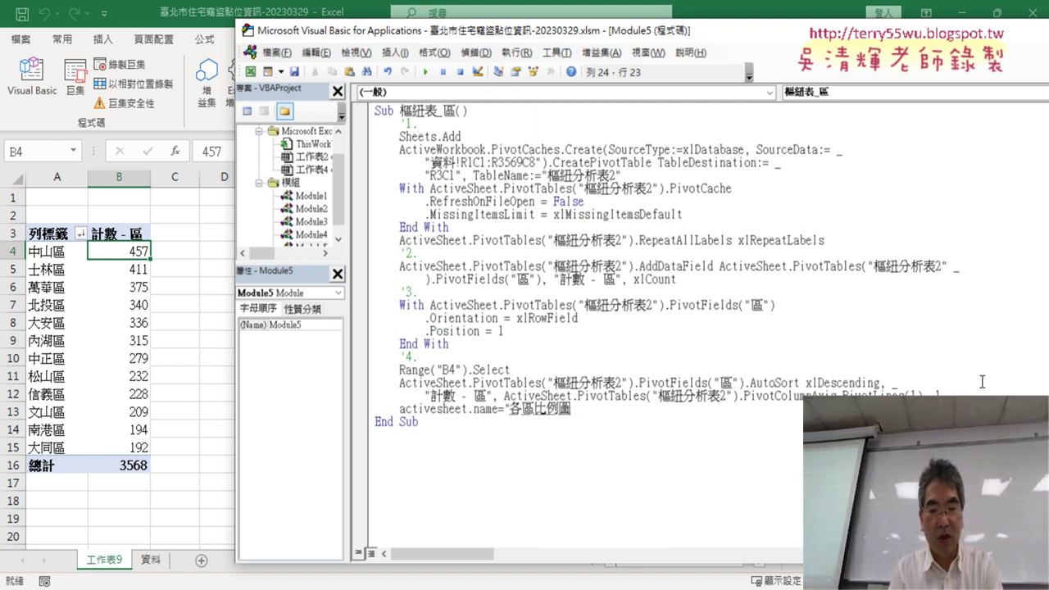
key(Return)
text(")
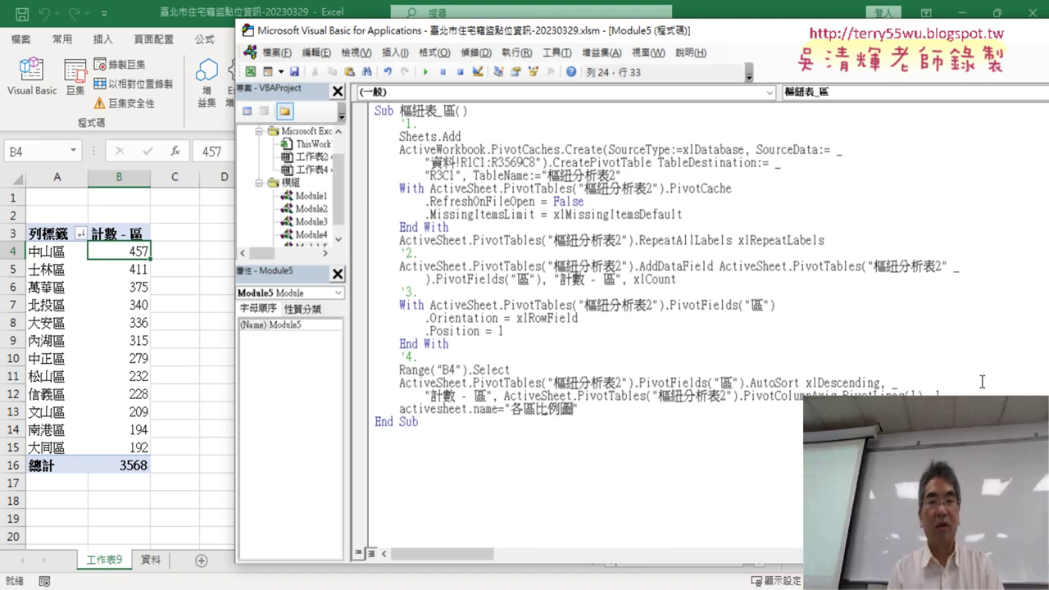
click(611, 477)
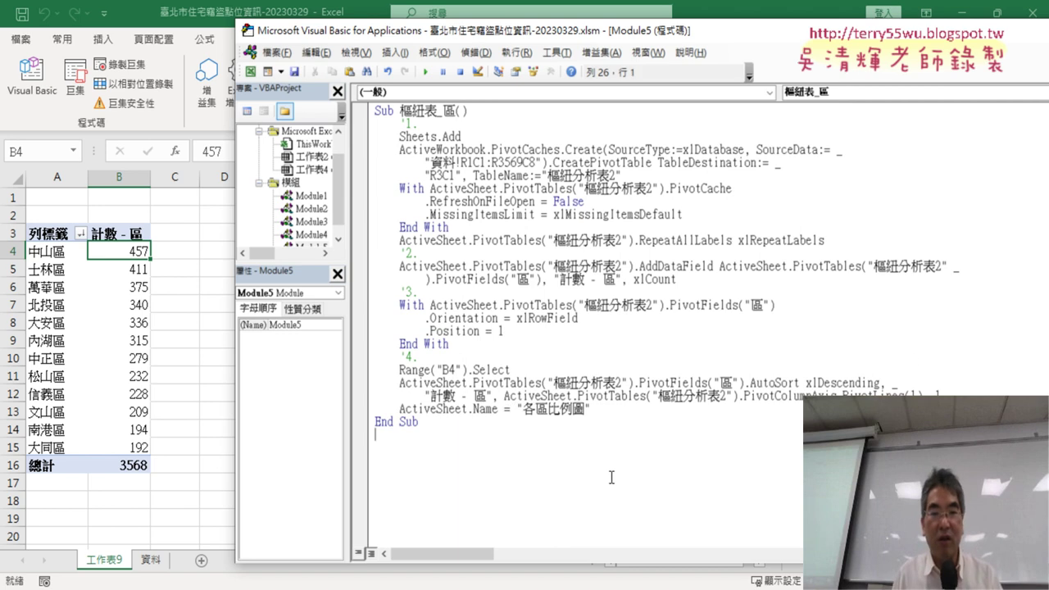
right_click(115, 566)
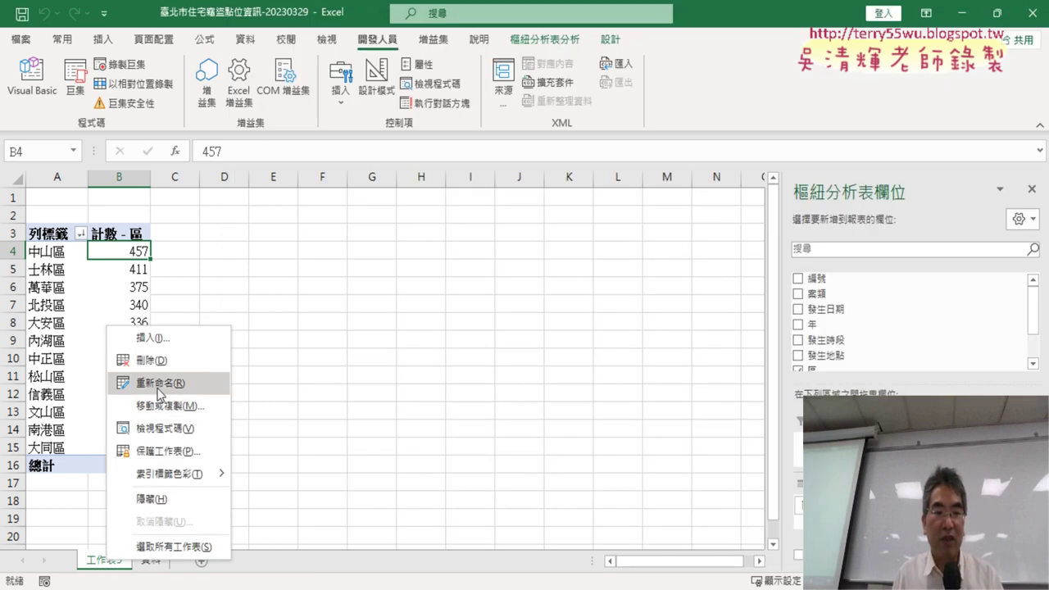
Delete 工作表9 and rerun the macro with F5, producing the 各區比例圖 pivot sheet
click(140, 361)
click(495, 347)
click(31, 78)
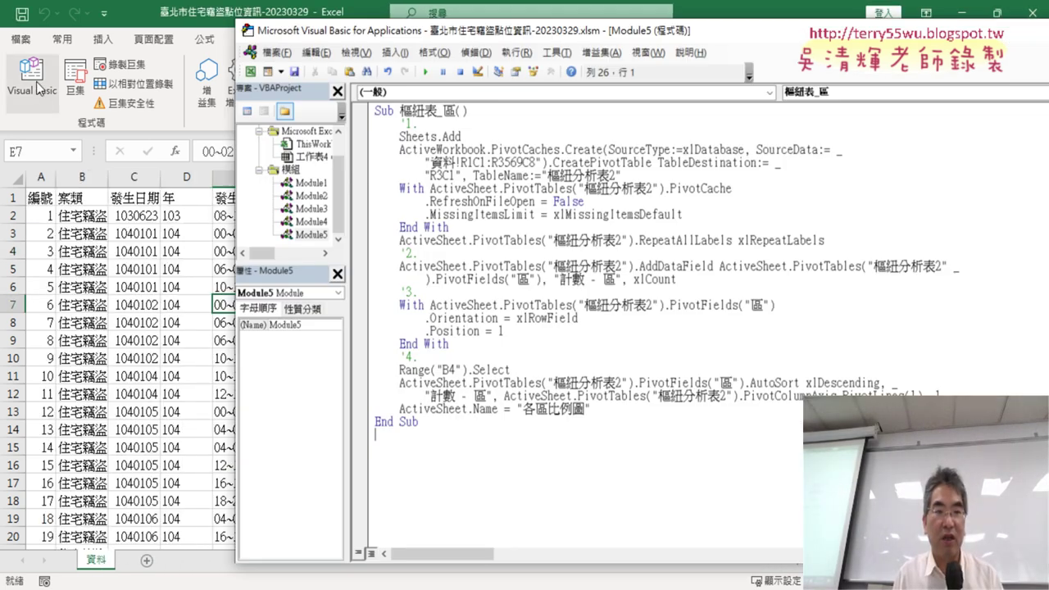
click(492, 343)
key(F5)
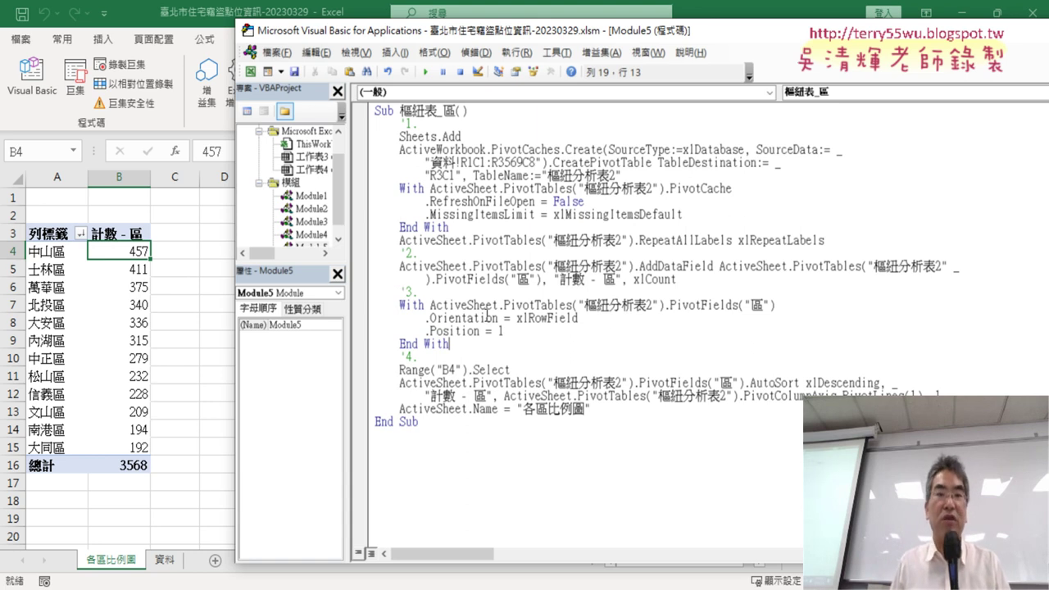
click(103, 358)
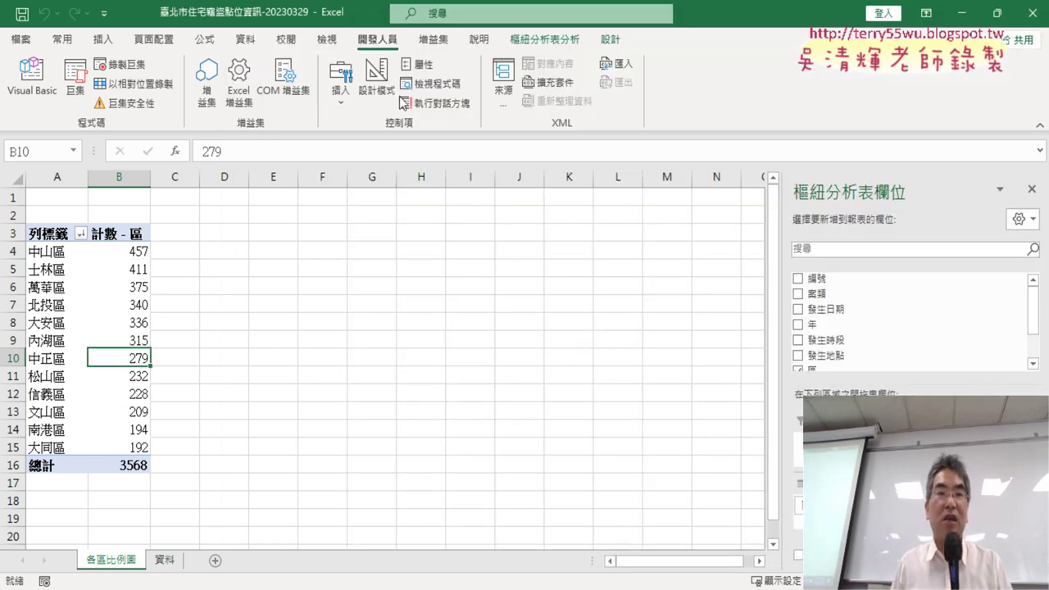
Record a new macro named 樞紐圖_區, overwriting the existing macro with that name
click(120, 66)
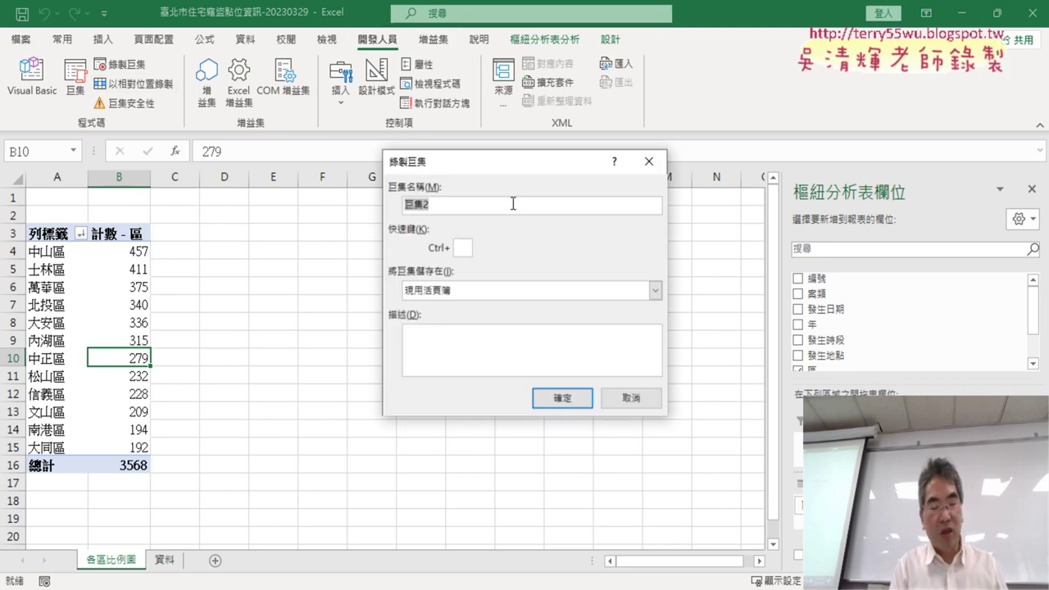
text(ㄕ)
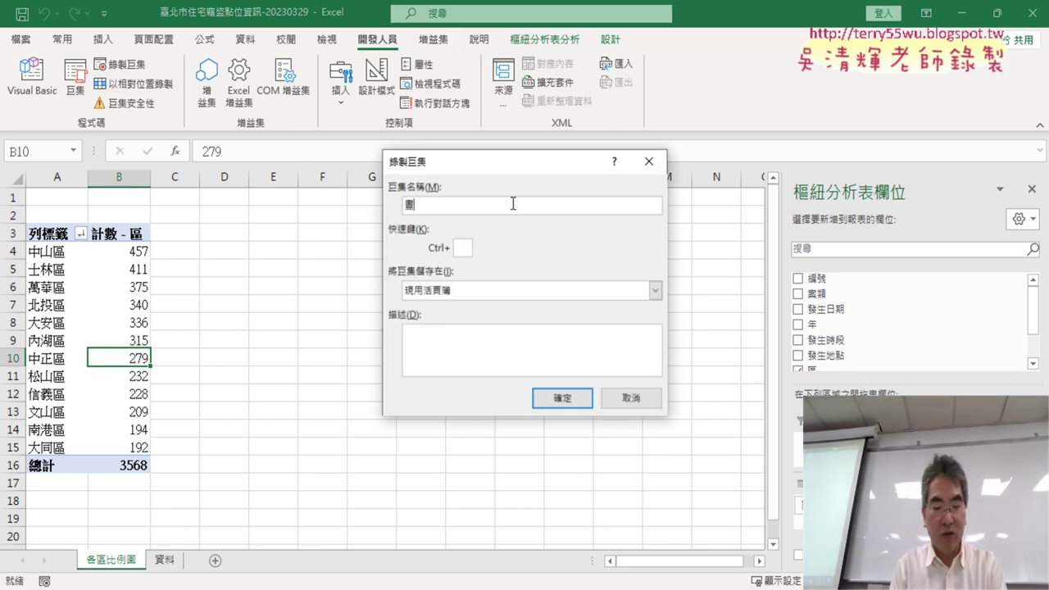
text(樞紐圖_ㄑ)
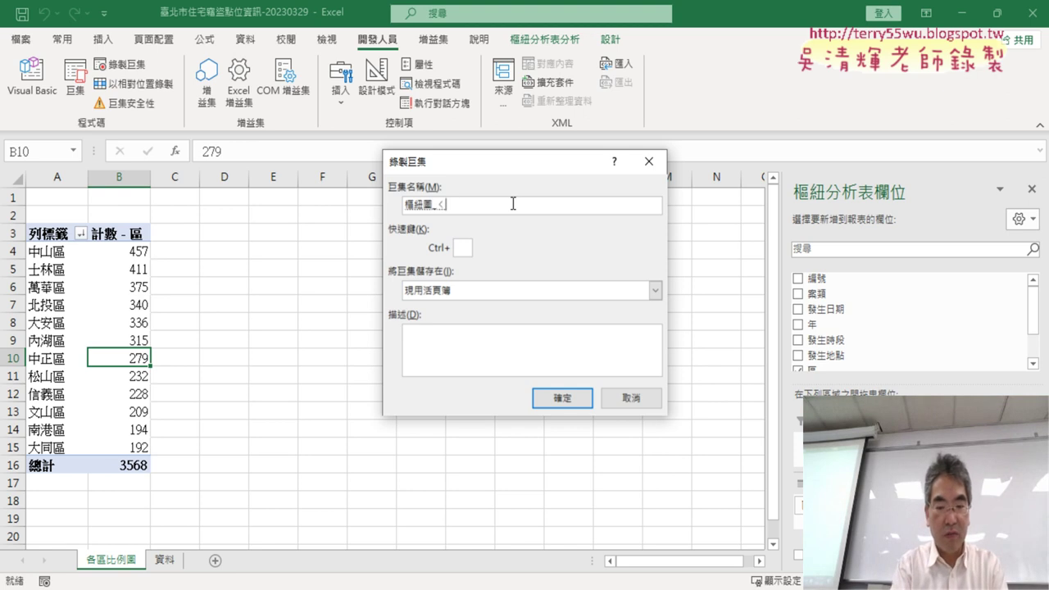
key(BackSpace)
text(區)
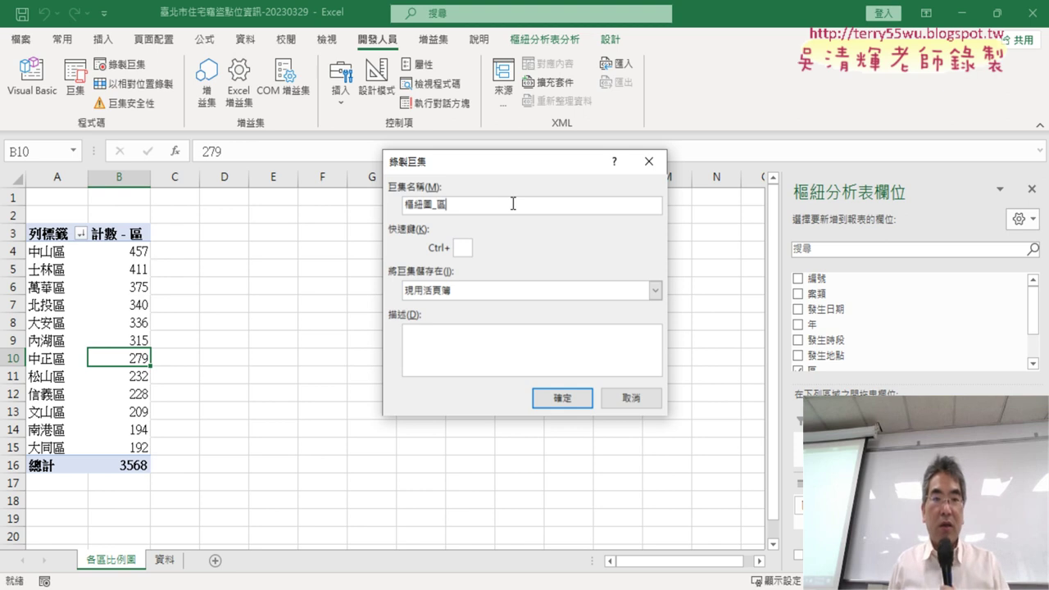
click(564, 400)
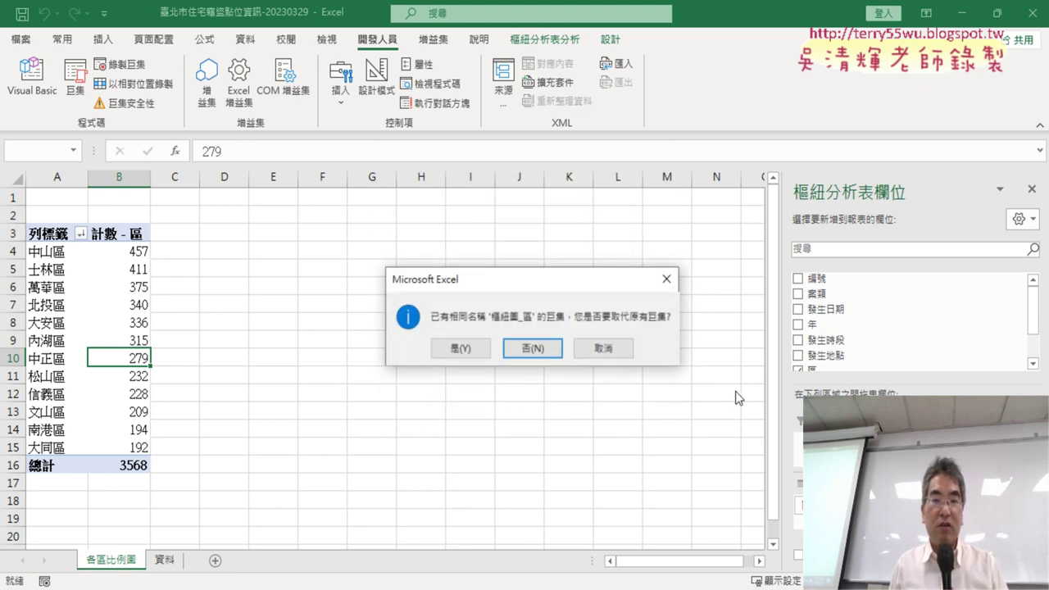
click(458, 347)
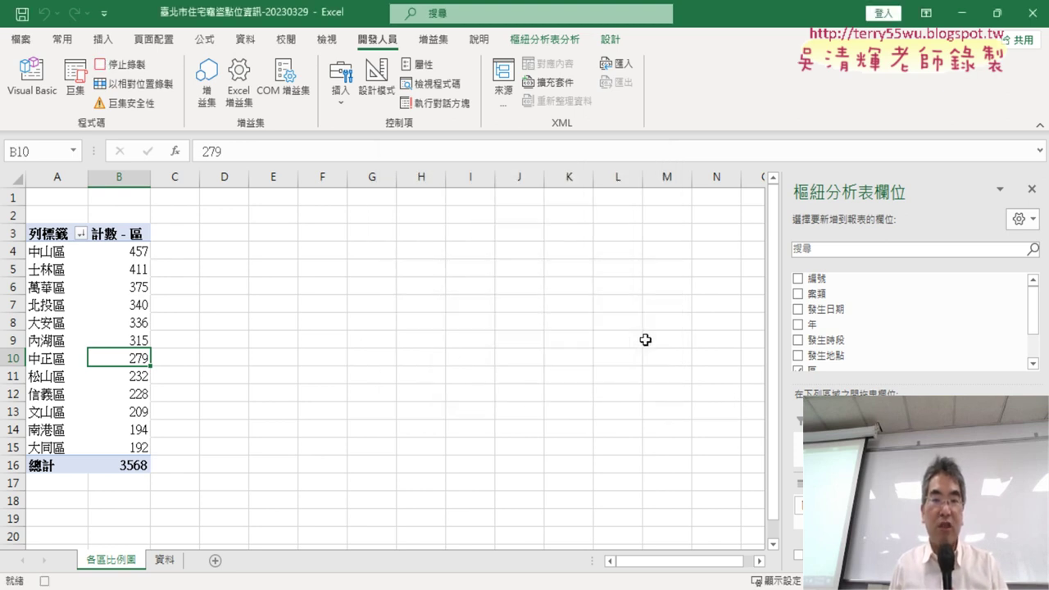
Insert a 圓形圖 pie pivot chart from the district pivot table
click(545, 39)
click(878, 97)
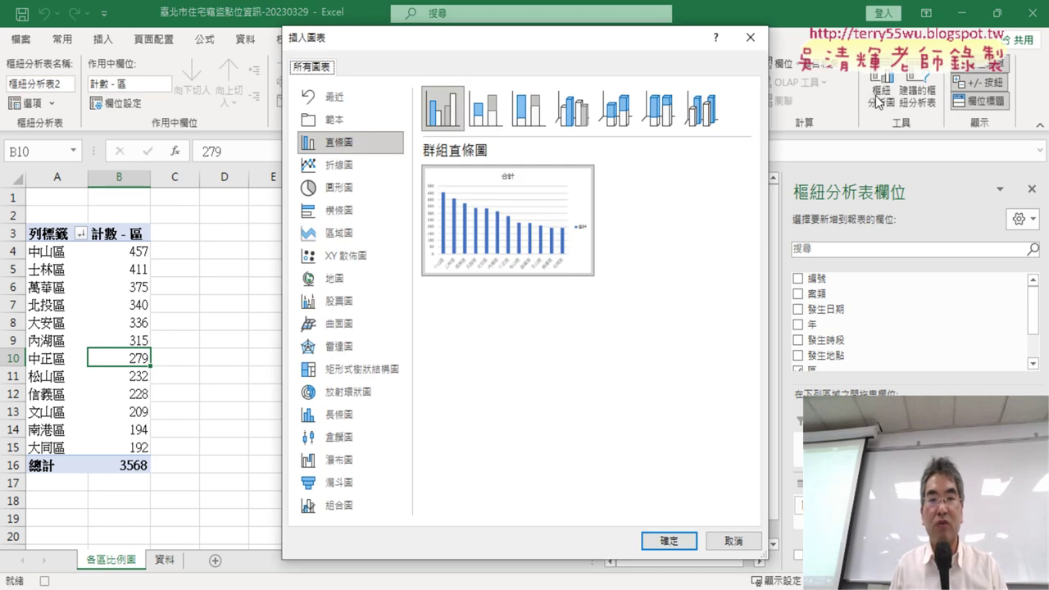
click(319, 197)
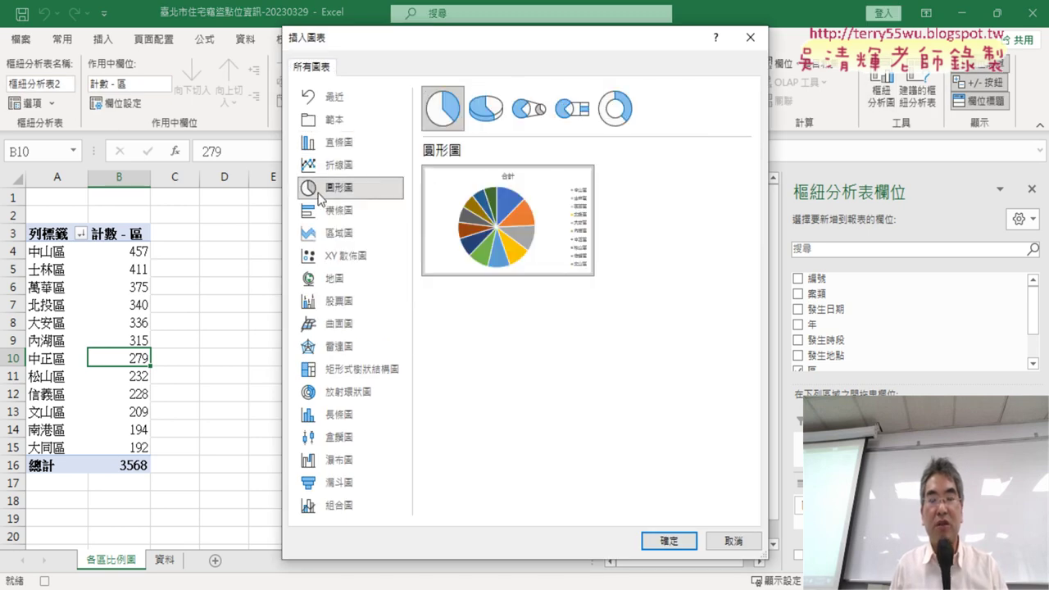
click(669, 541)
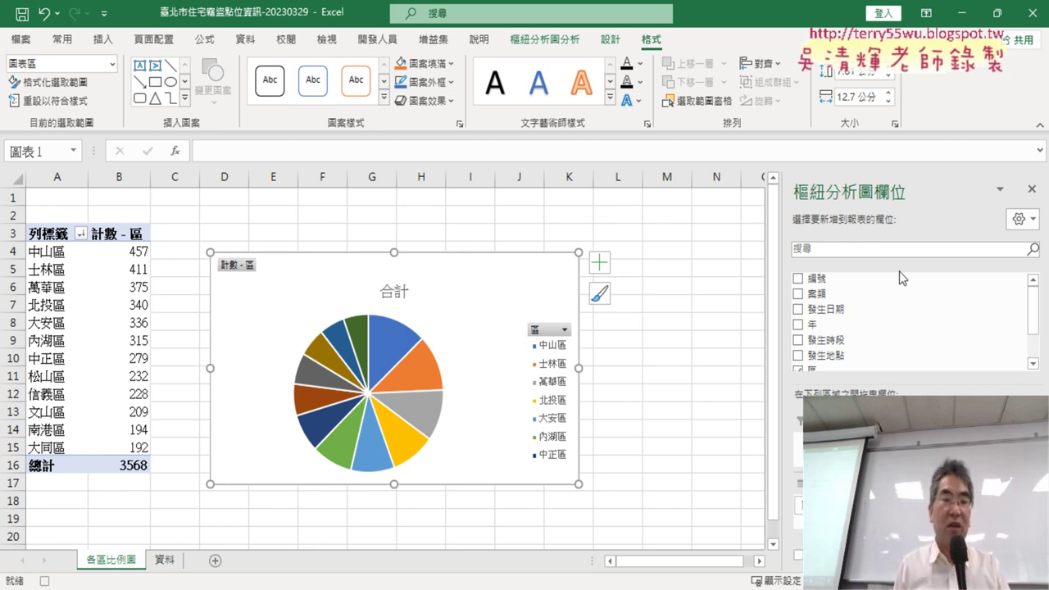
Change the chart title from 合計 to 各區比例圖
click(392, 292)
drag(386, 292, 411, 290)
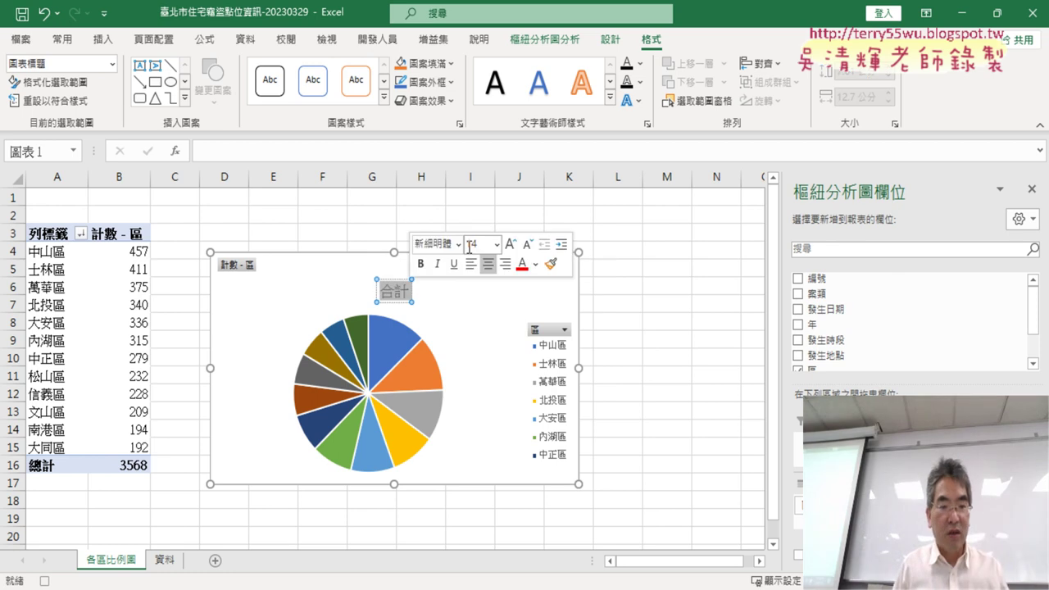
text(個)
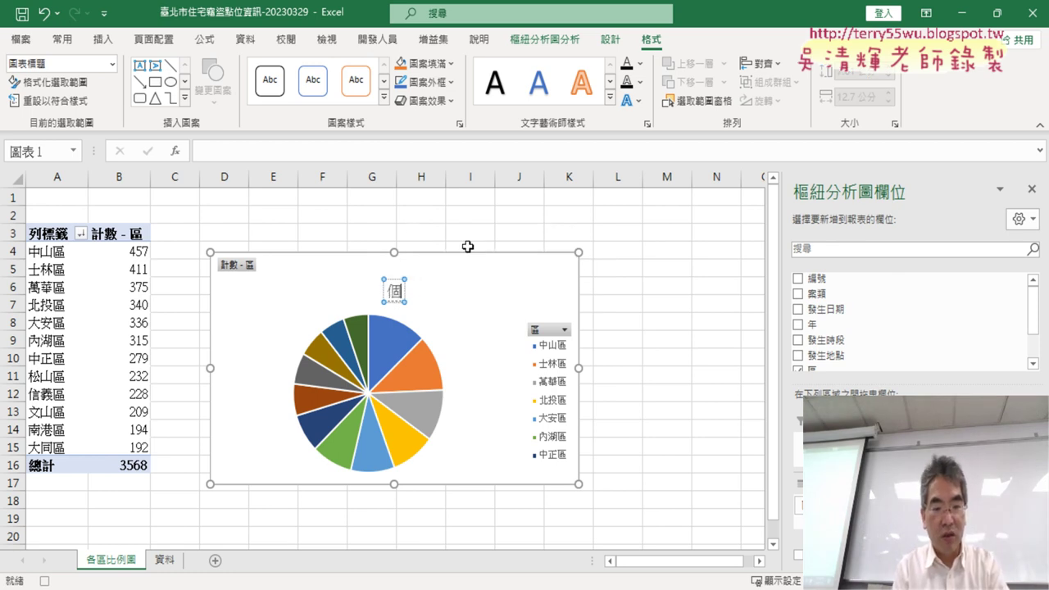
text(區比例去)
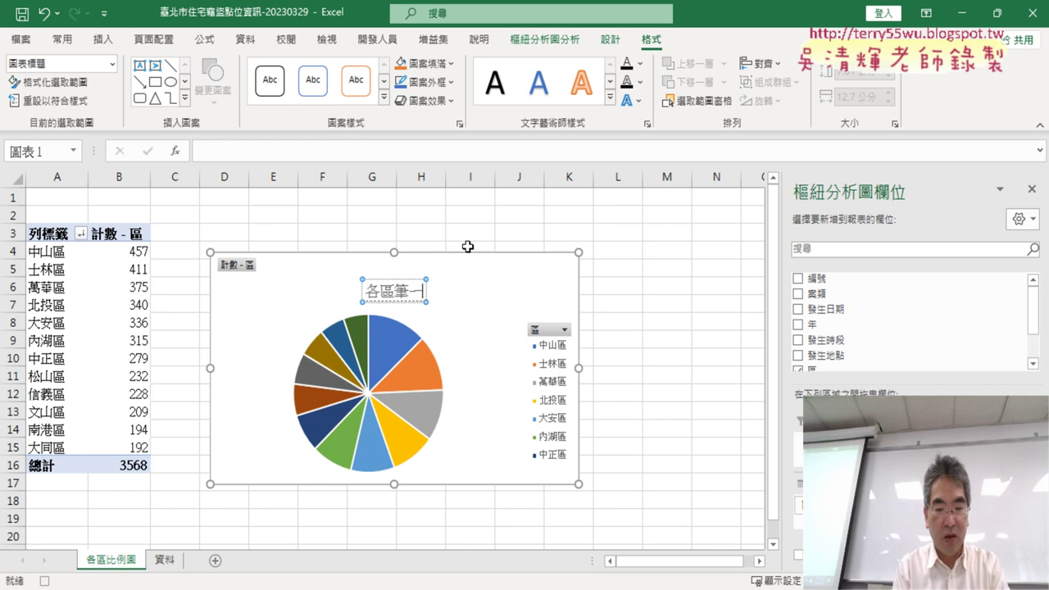
key(BackSpace)
text(圖)
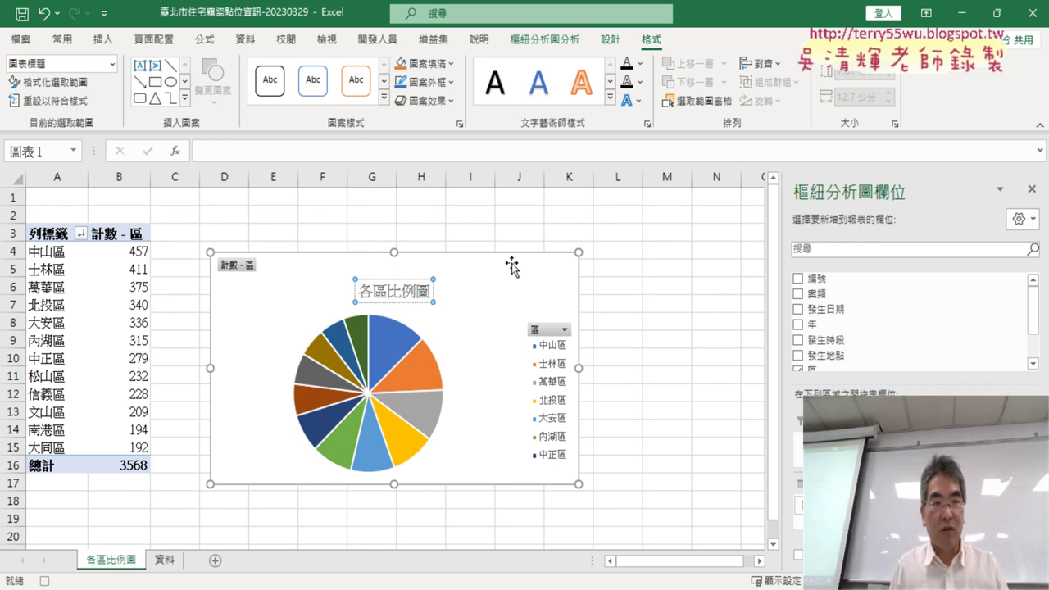
click(394, 279)
Format the chart title as bold red 20-point text
click(61, 41)
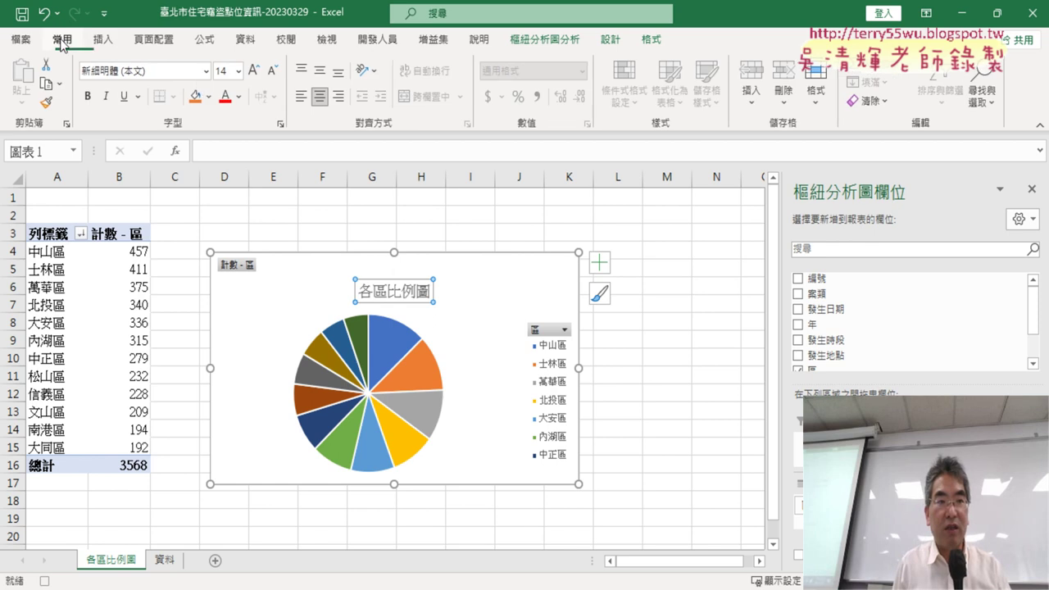
click(88, 97)
click(238, 72)
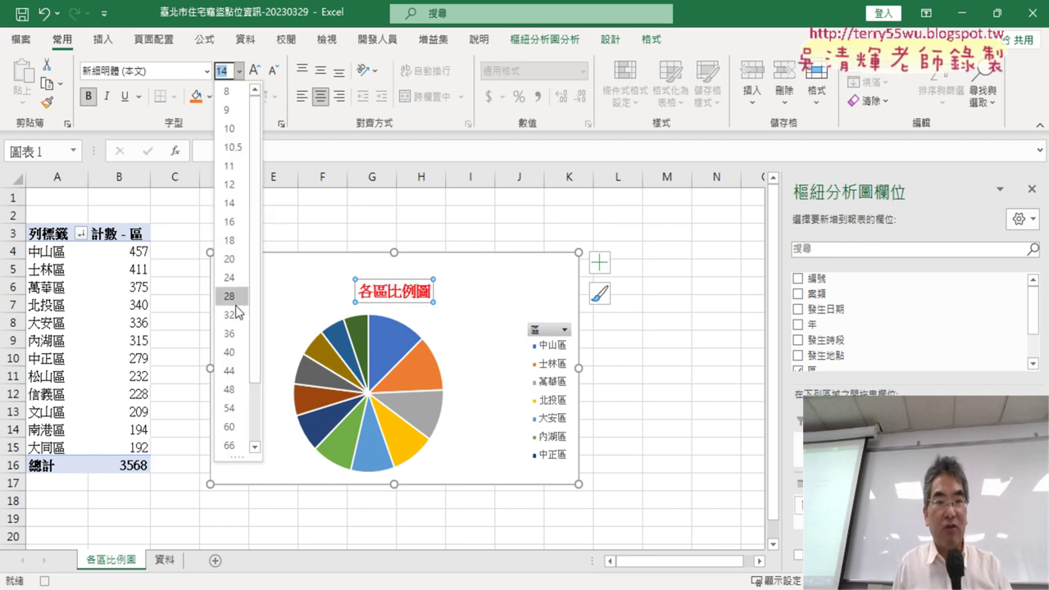
click(230, 259)
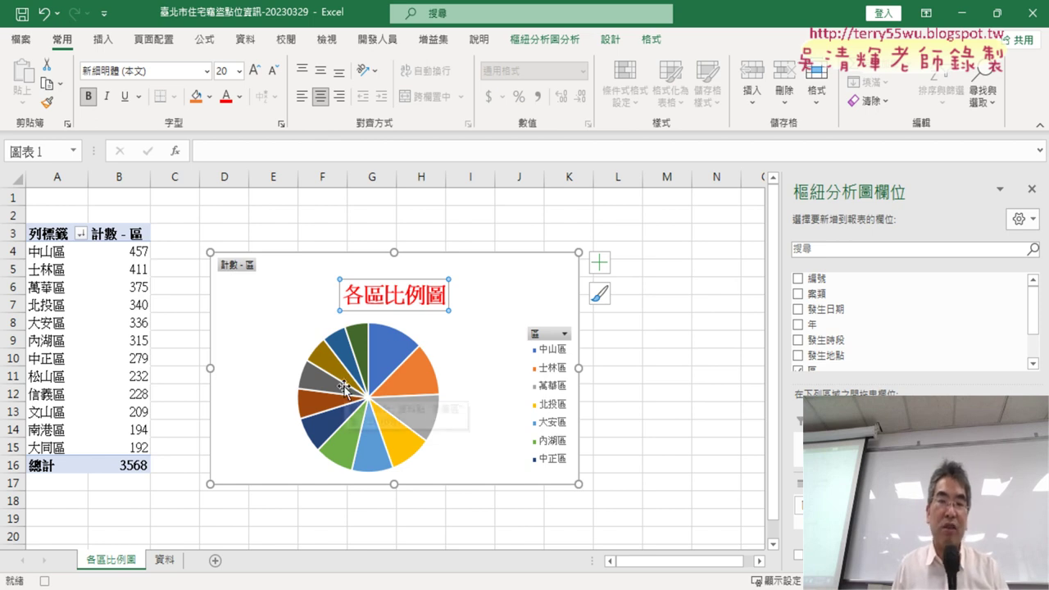
Add data callouts showing district name and percentage to every pie slice
right_click(385, 361)
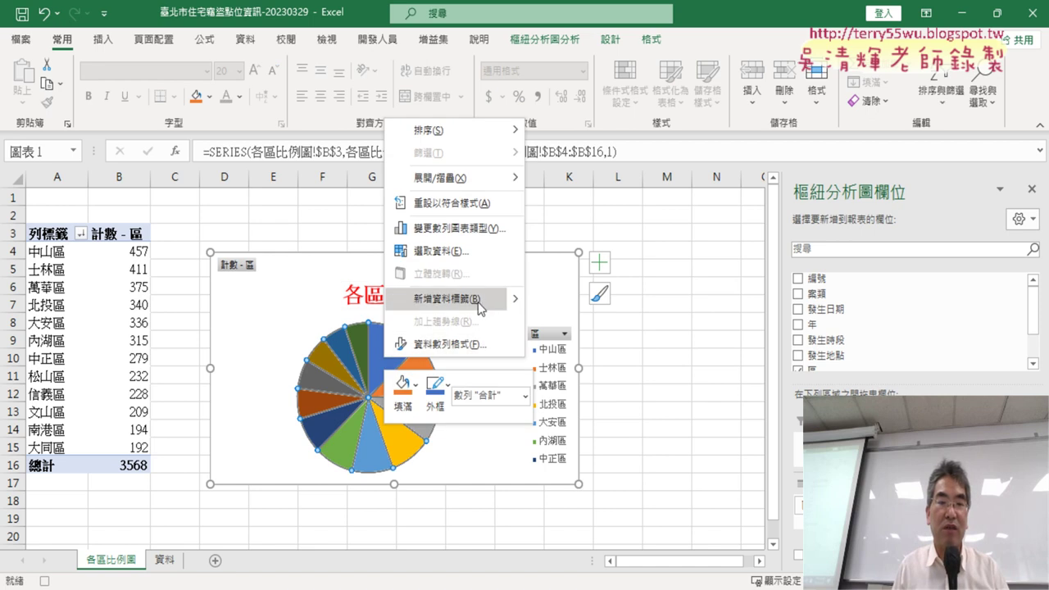
mouse_move(512, 300)
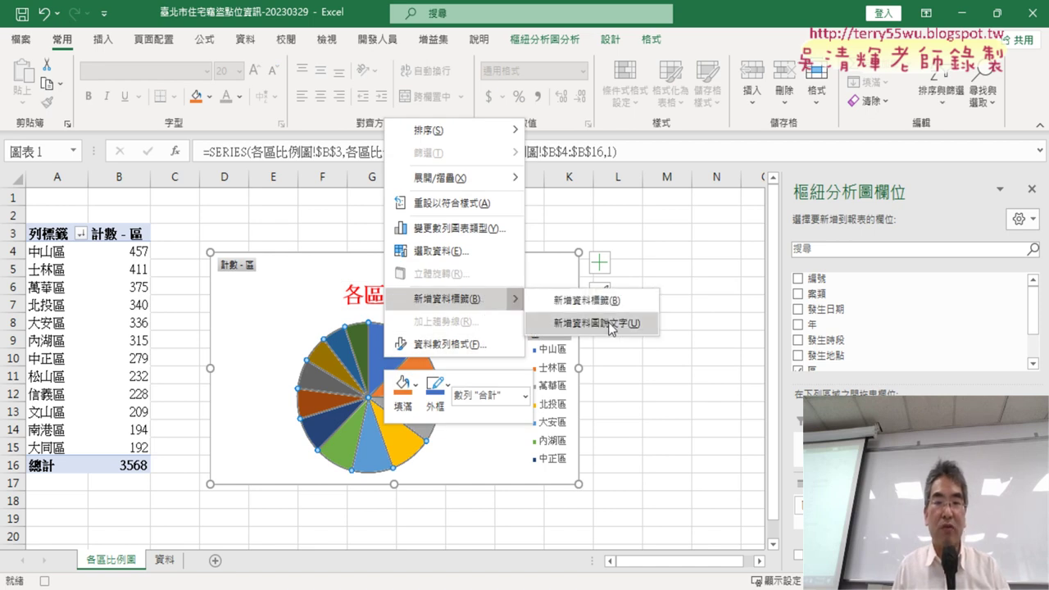
click(612, 325)
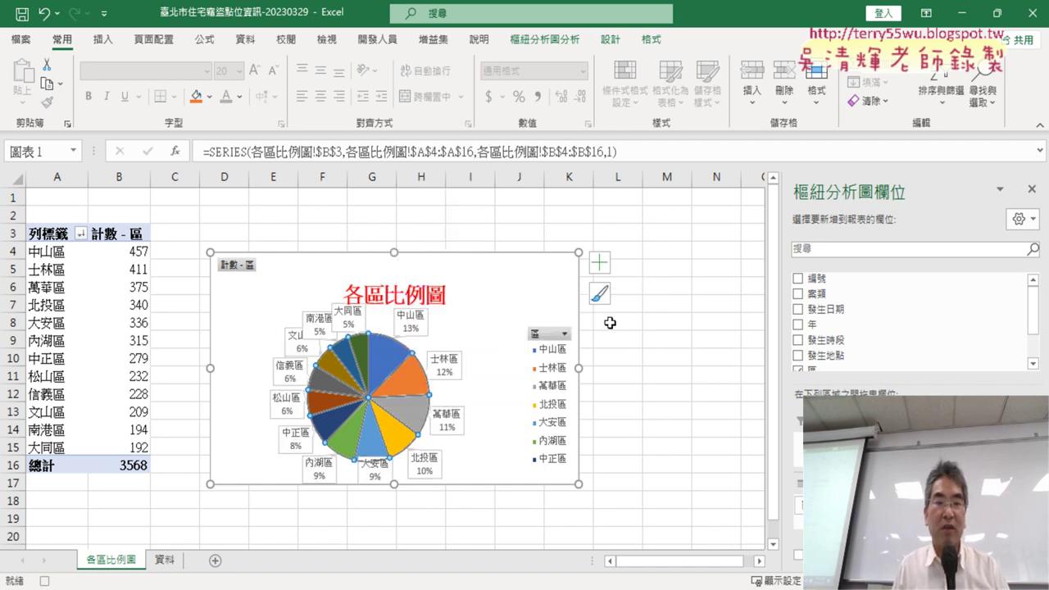
click(551, 334)
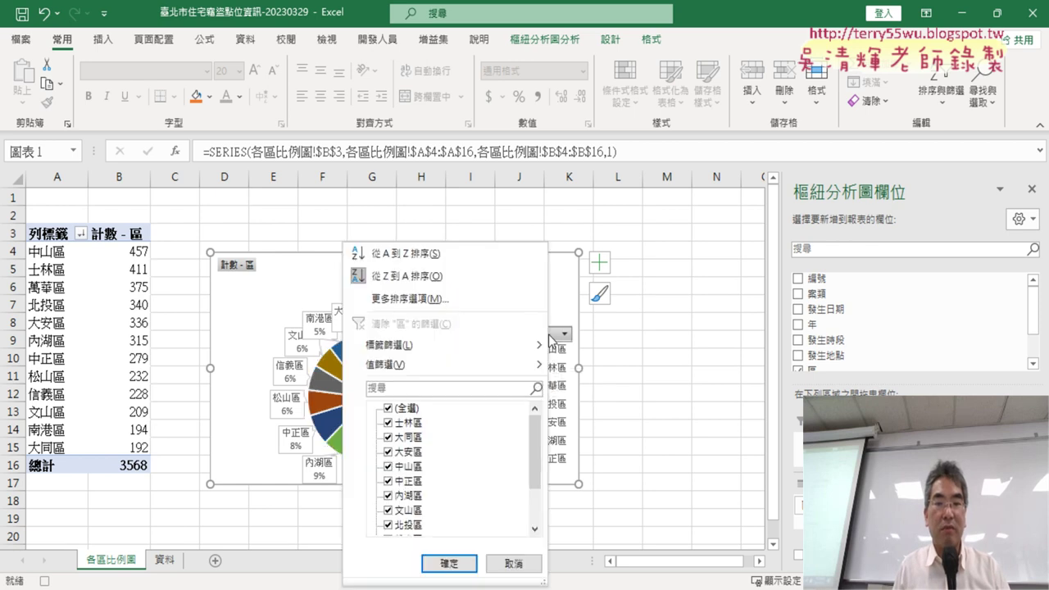
click(514, 564)
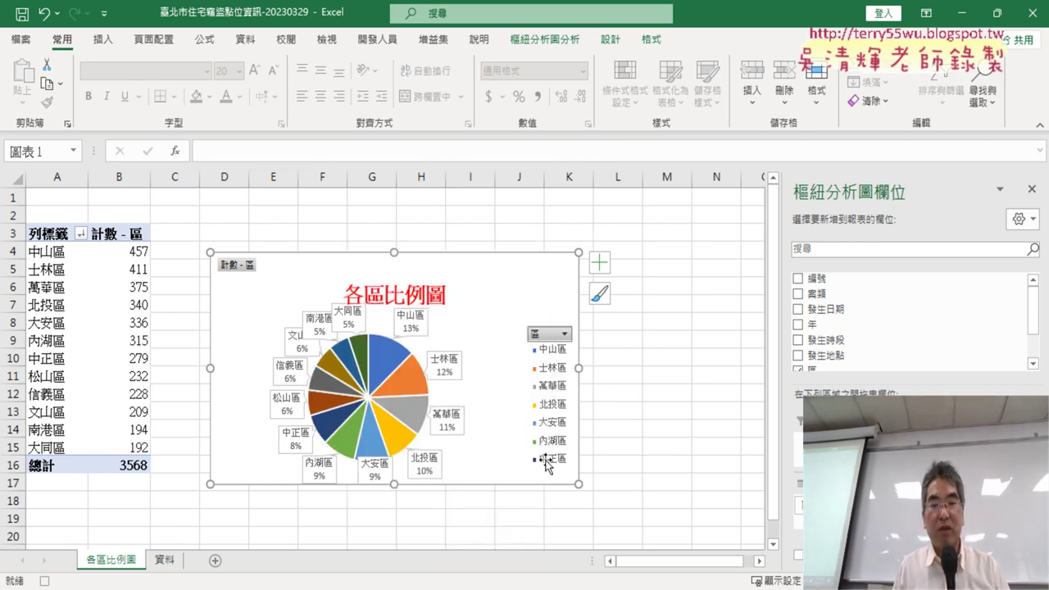
Delete the legend from the pie chart
click(551, 393)
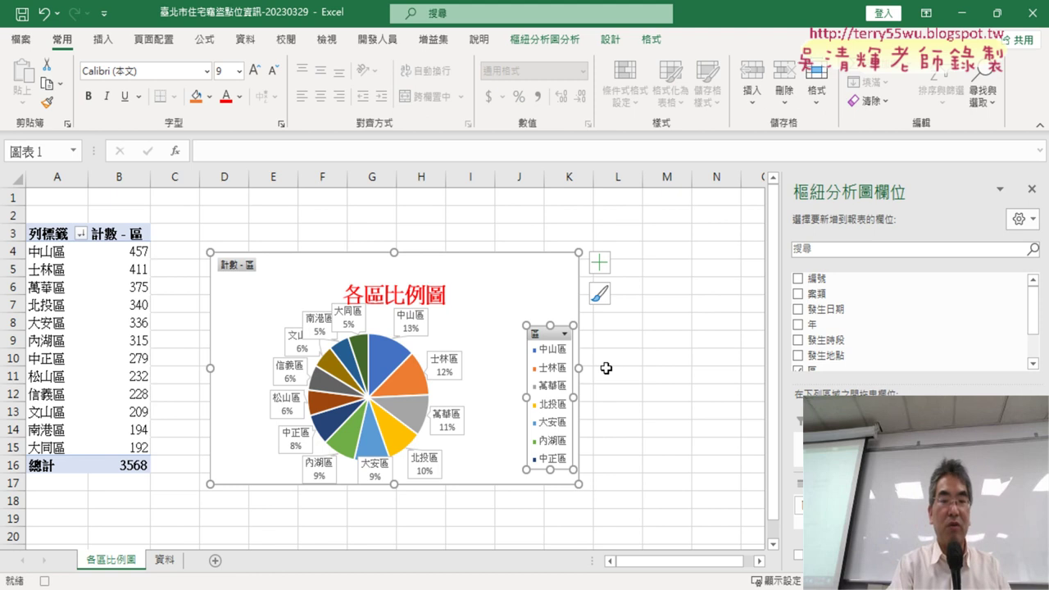
key(Delete)
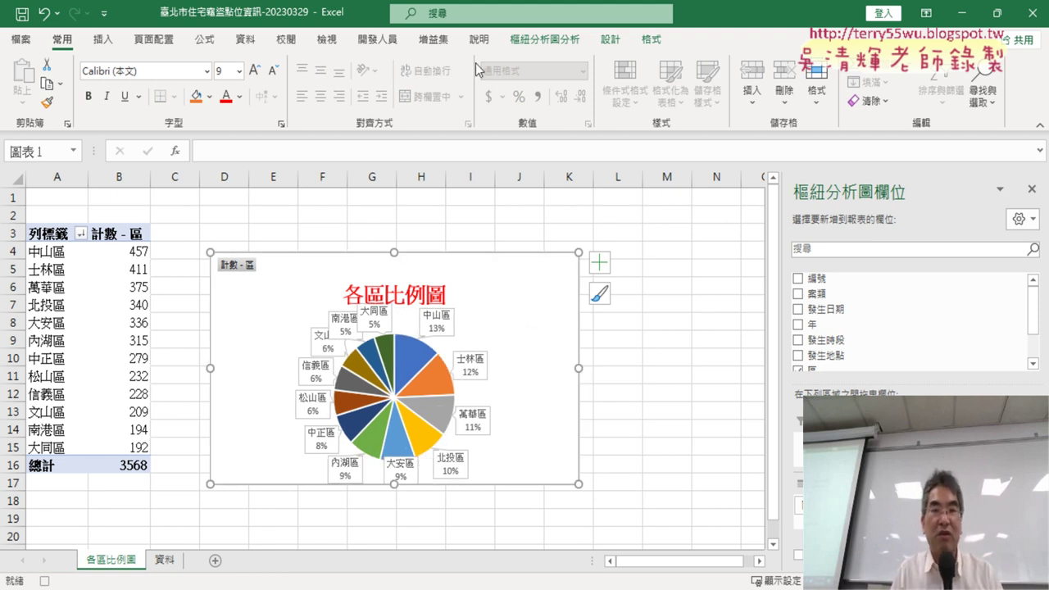
click(389, 41)
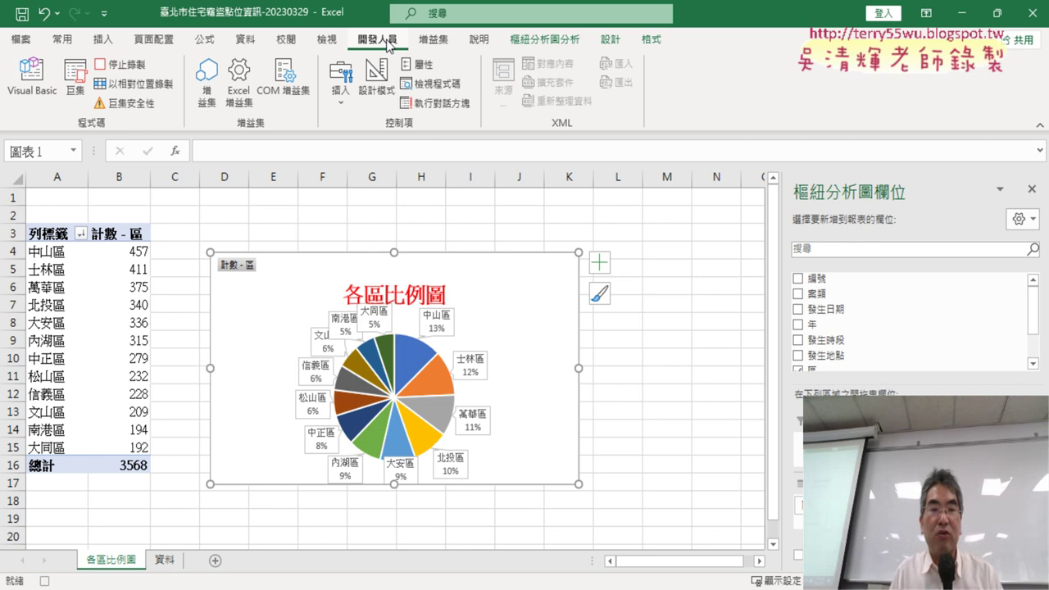
Stop recording the 樞紐圖_區 macro and open the Macro dialog
click(543, 40)
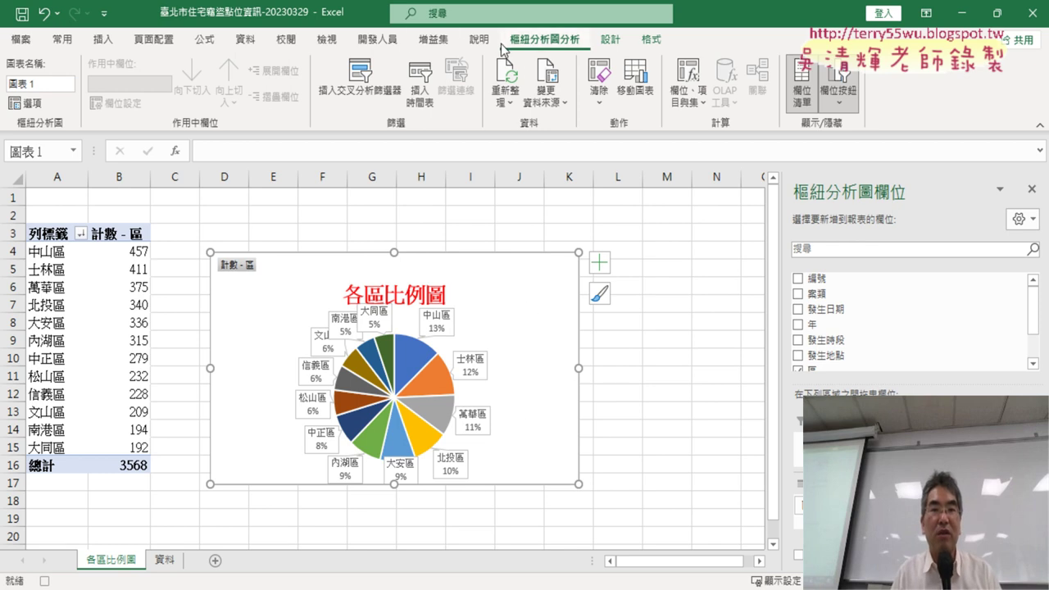
click(377, 39)
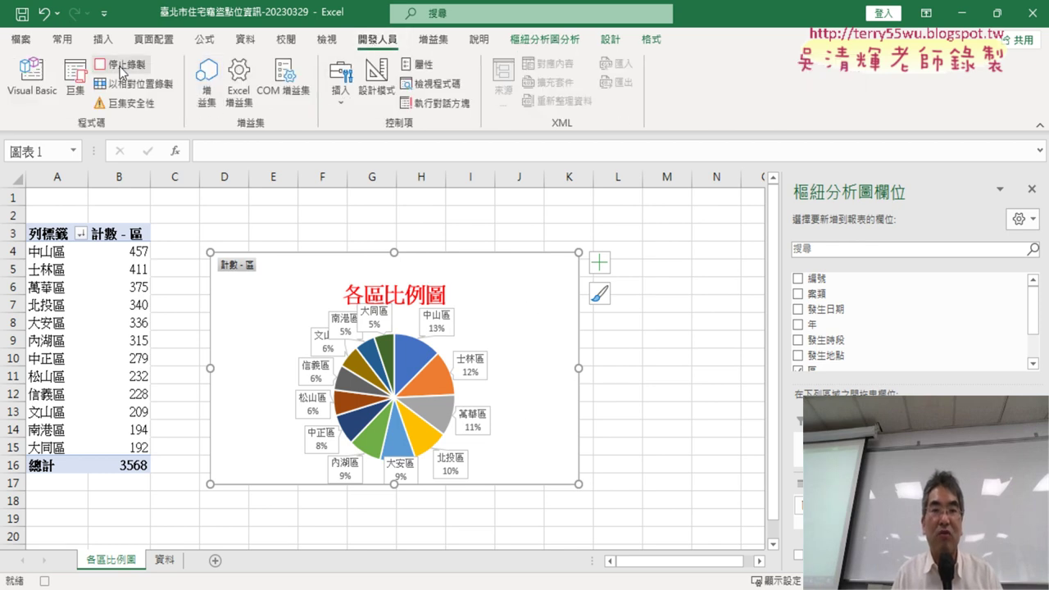
click(75, 82)
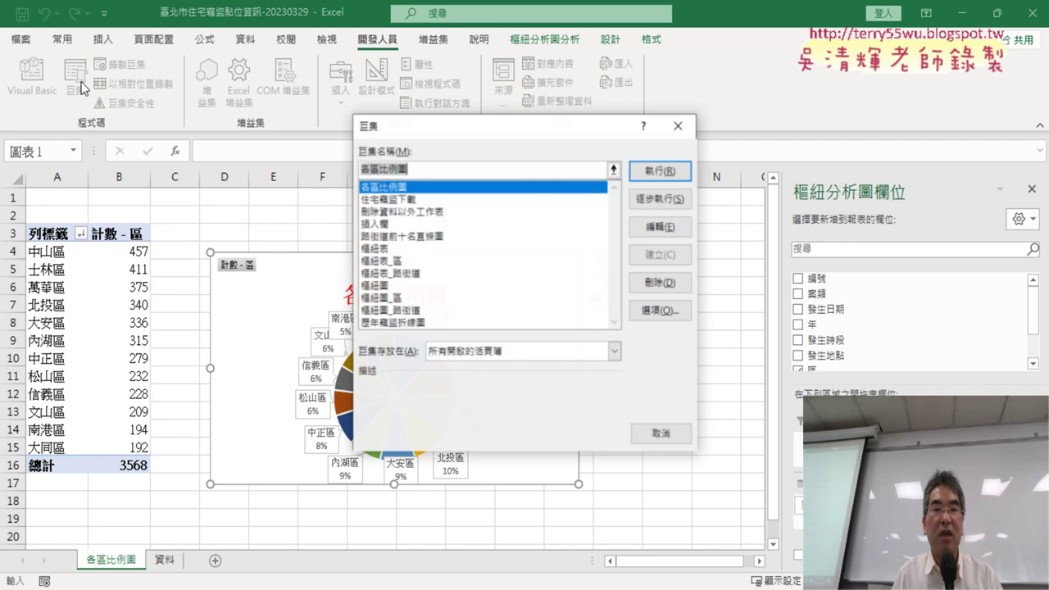
Open the 樞紐圖_區 macro's code for editing in the VBA editor
click(406, 297)
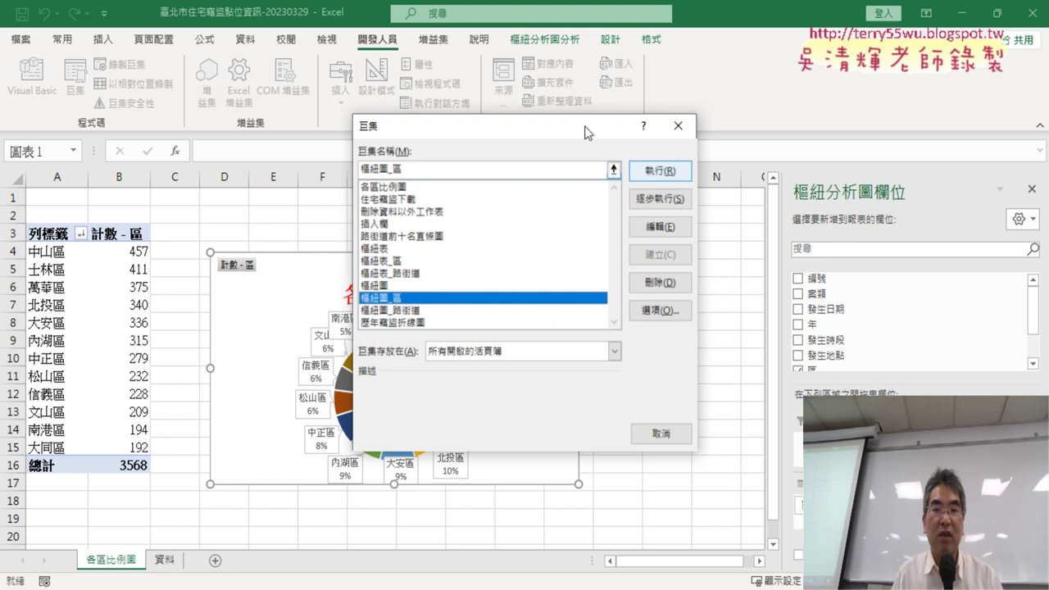
drag(584, 125, 779, 71)
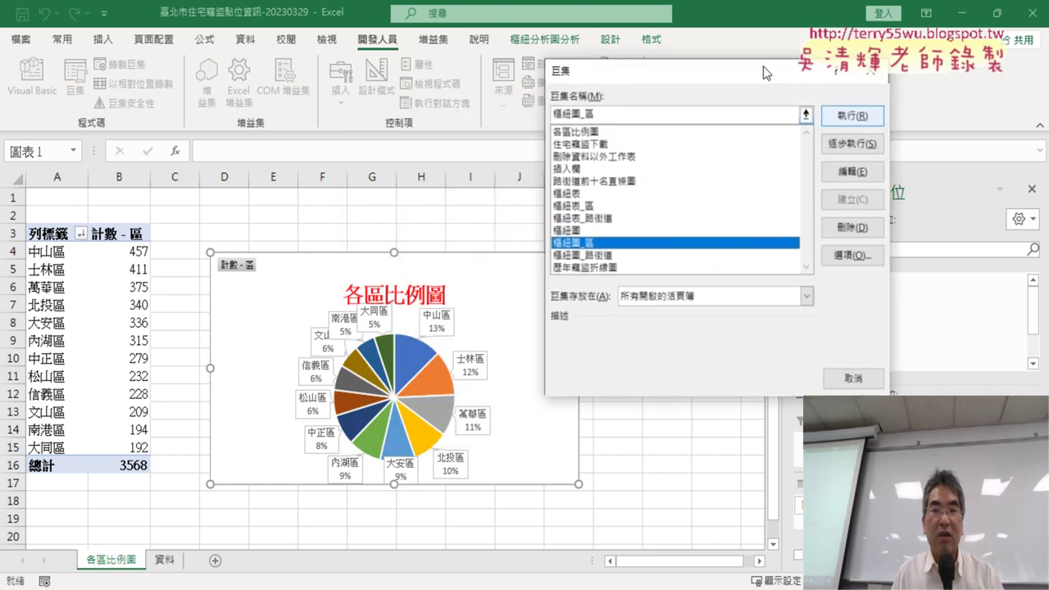
click(854, 172)
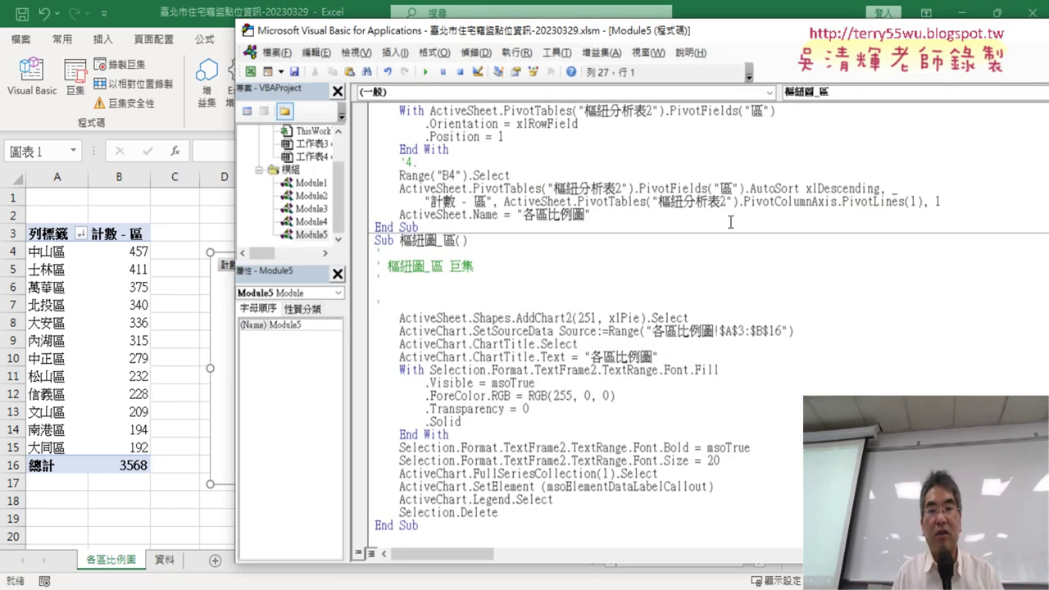
Replace the header comments with '1. and add a '2. comment before the title code
drag(382, 303, 376, 254)
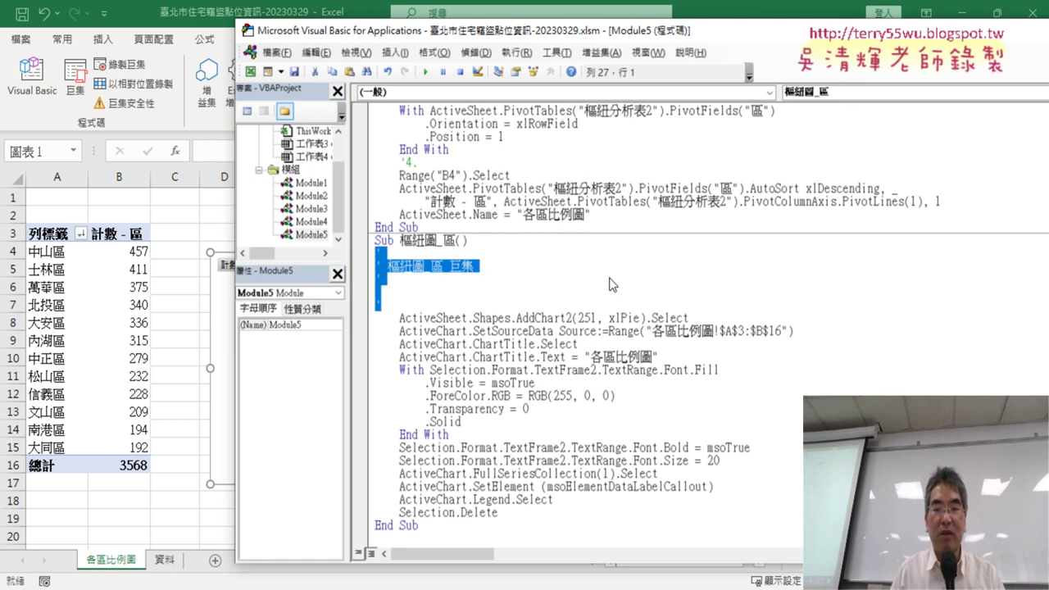
key(Delete)
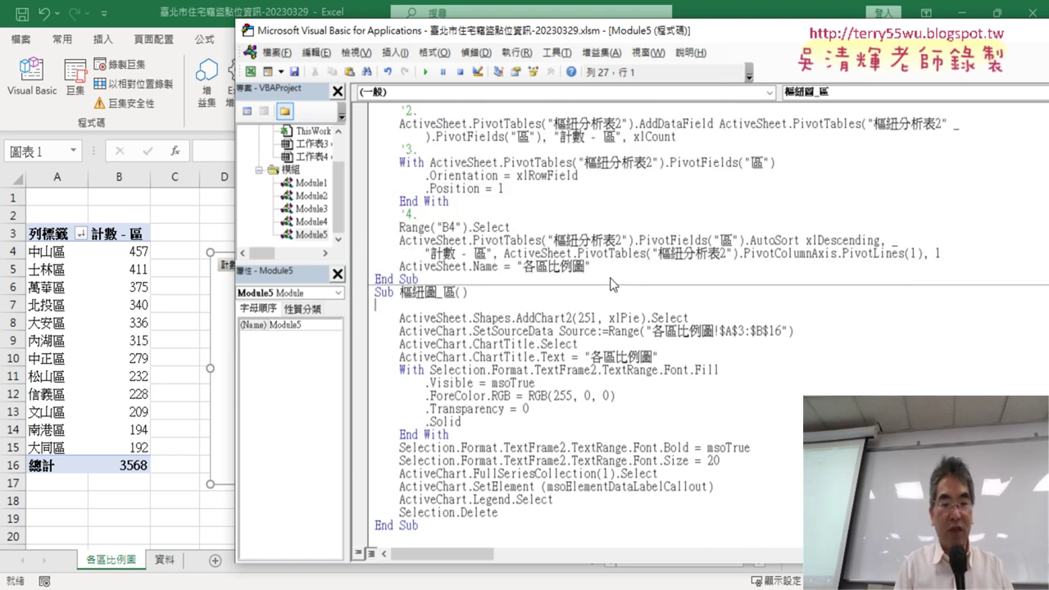
key(Tab)
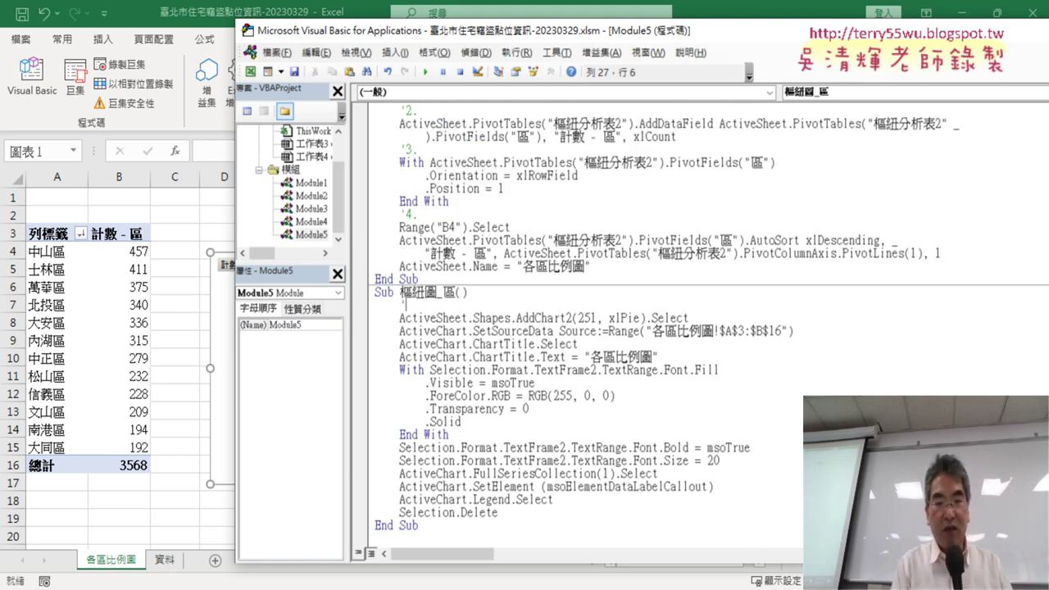
text('1.)
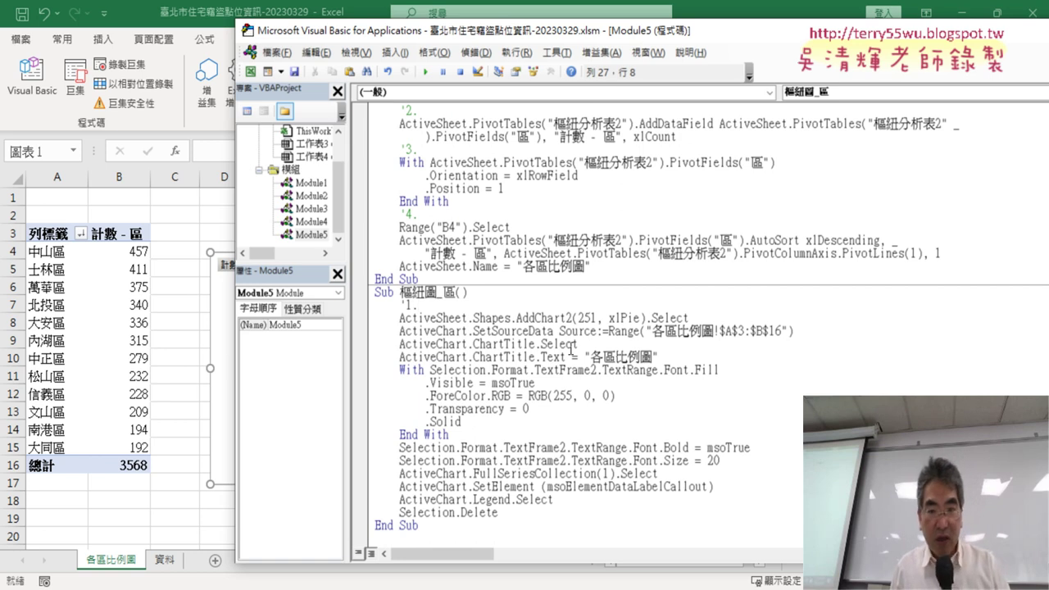
click(401, 345)
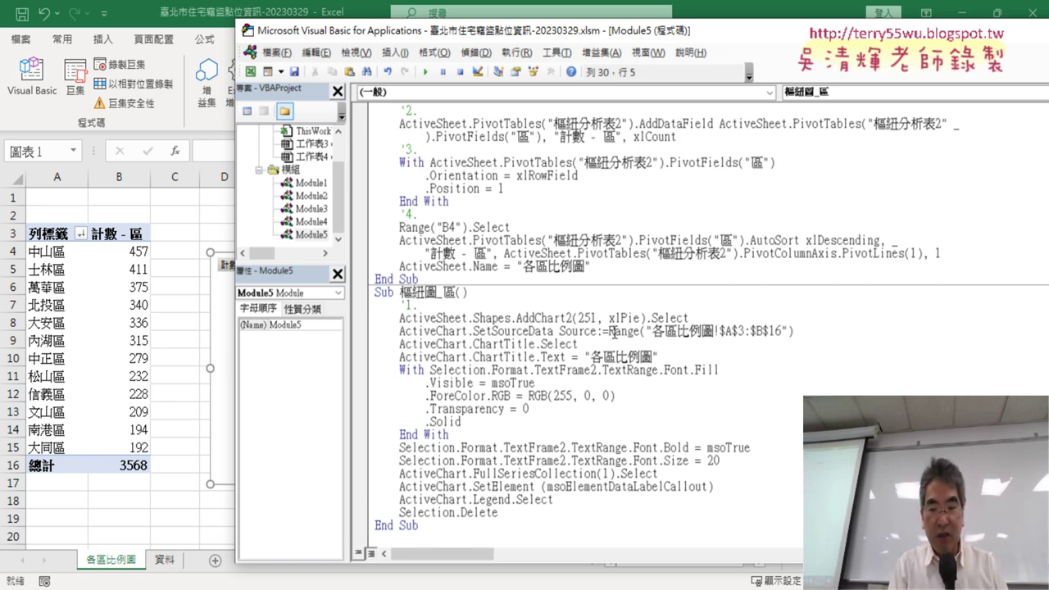
key(Return)
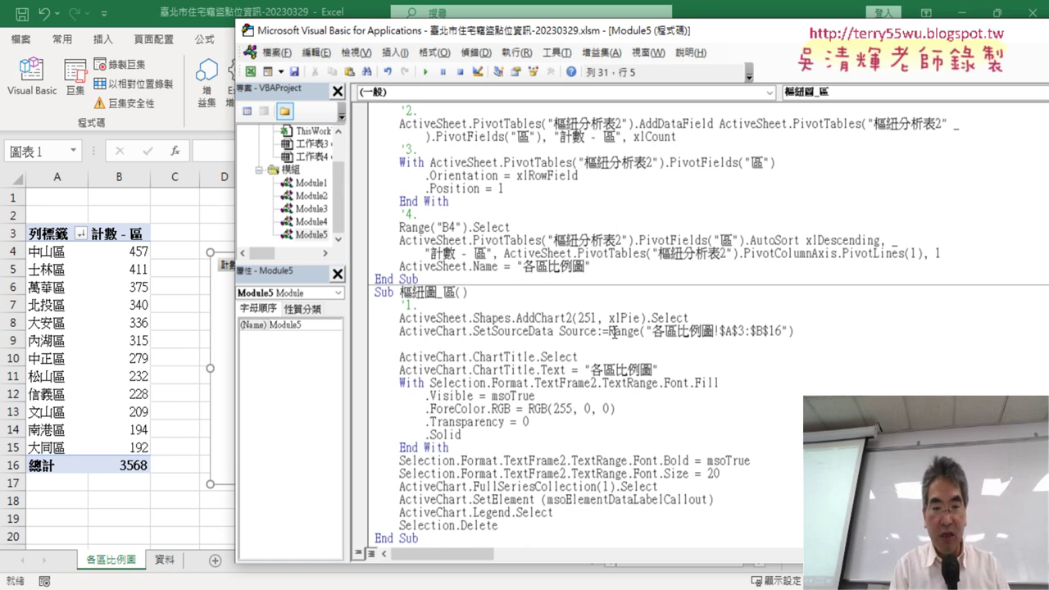
text(ㄘ)
key(BackSpace)
text('2.)
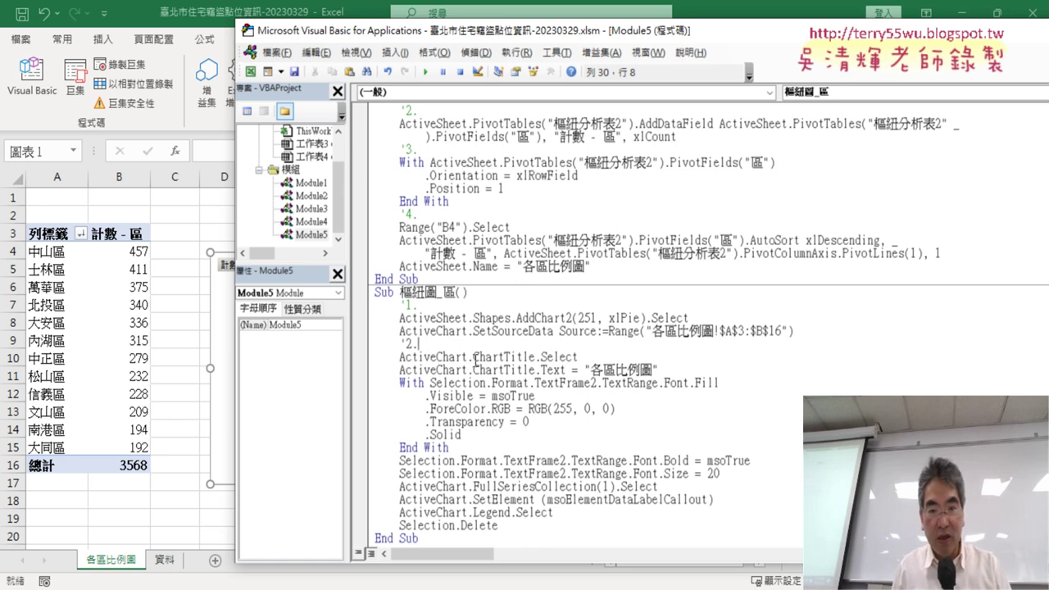
Review the title code: ChartTitle selection, text 各區比例圖 and red RGB colour
drag(474, 358, 536, 357)
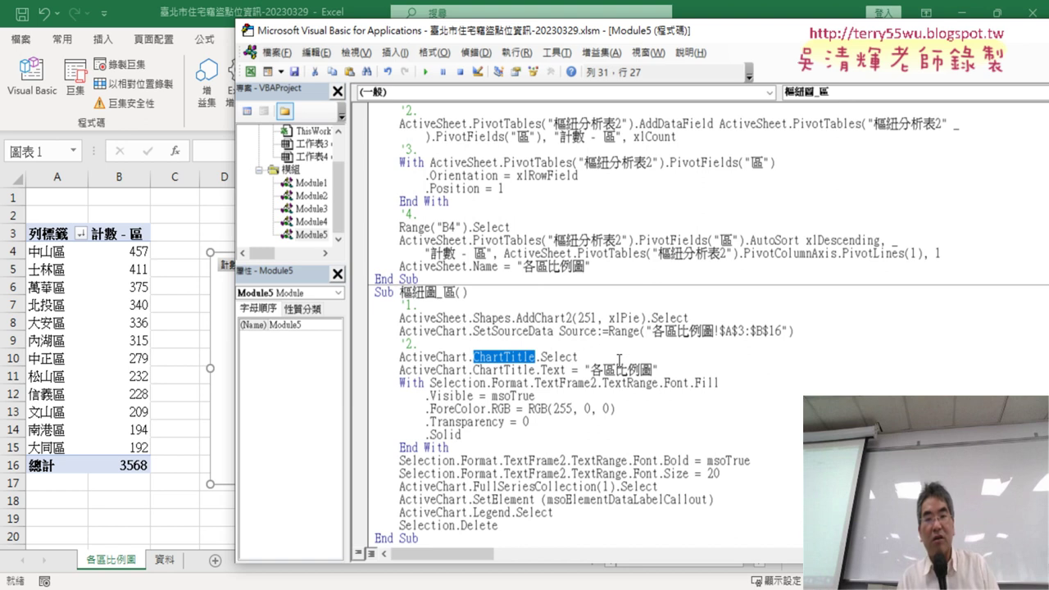
drag(585, 358, 400, 357)
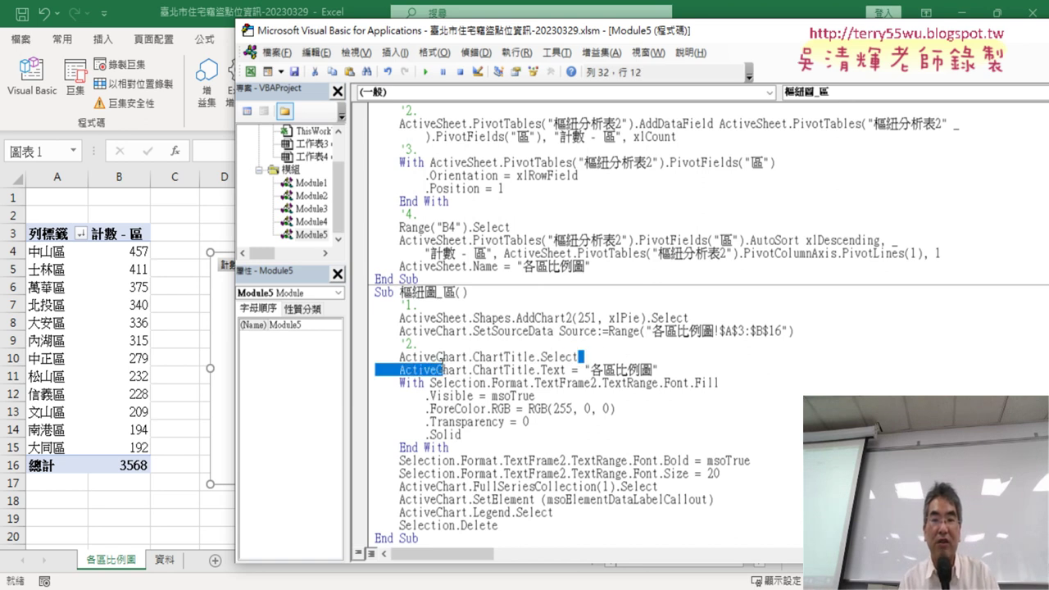
drag(591, 370, 654, 370)
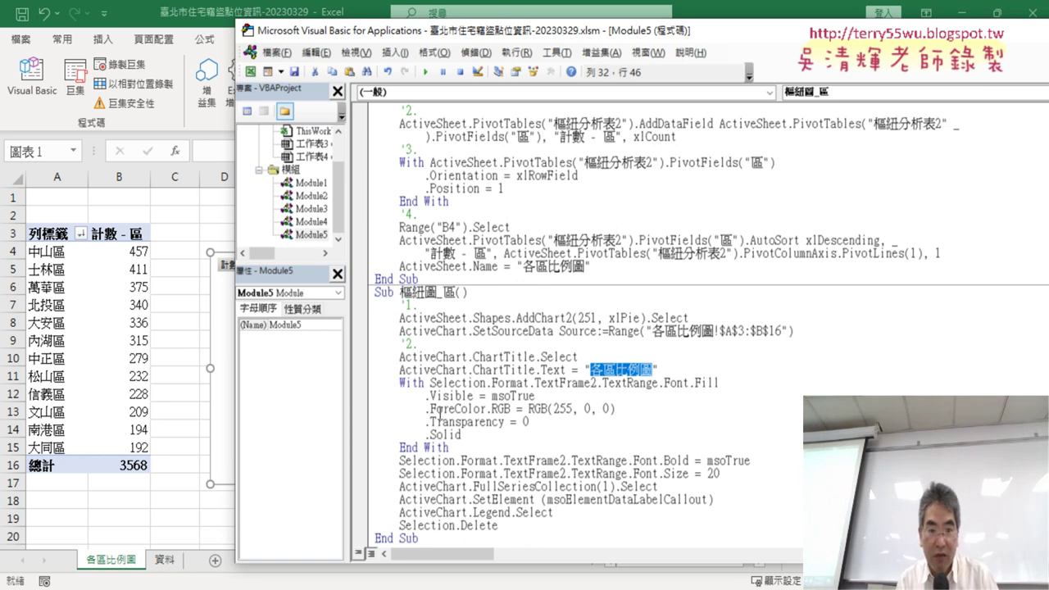
drag(428, 409, 628, 408)
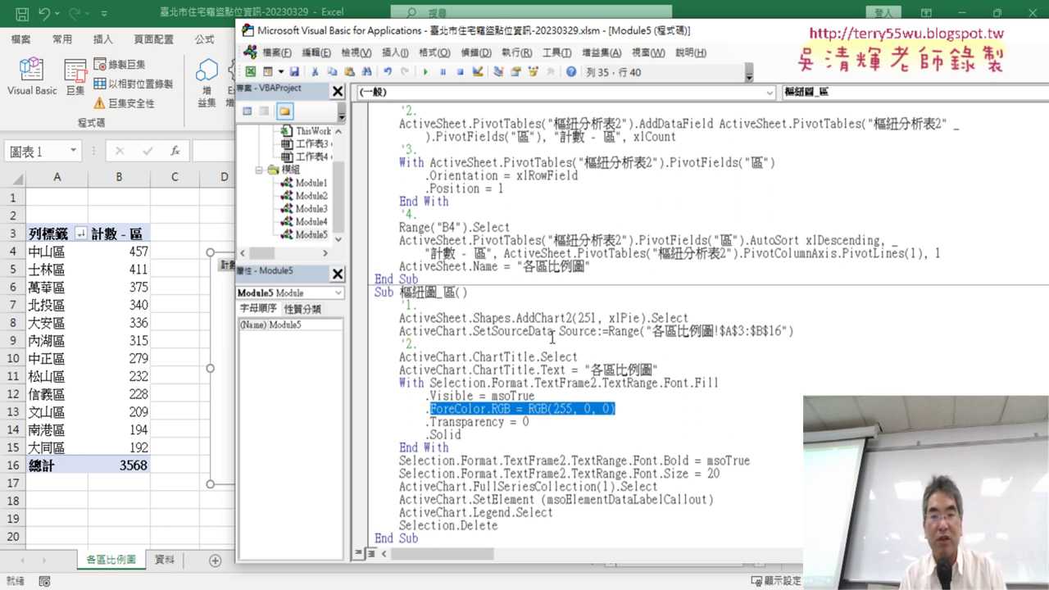
key(Up)
drag(559, 408, 575, 410)
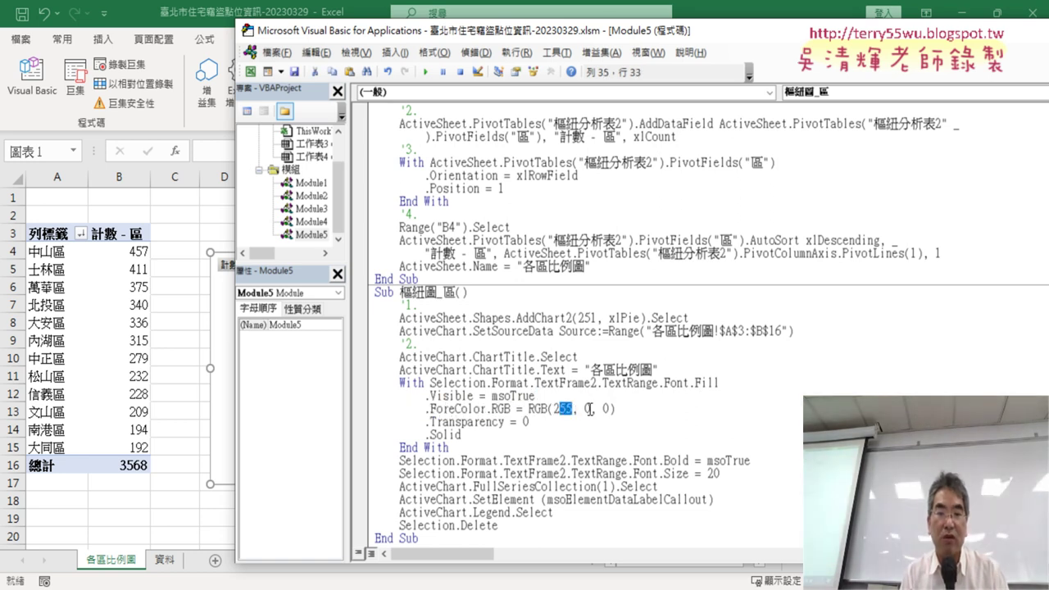
drag(616, 408, 426, 408)
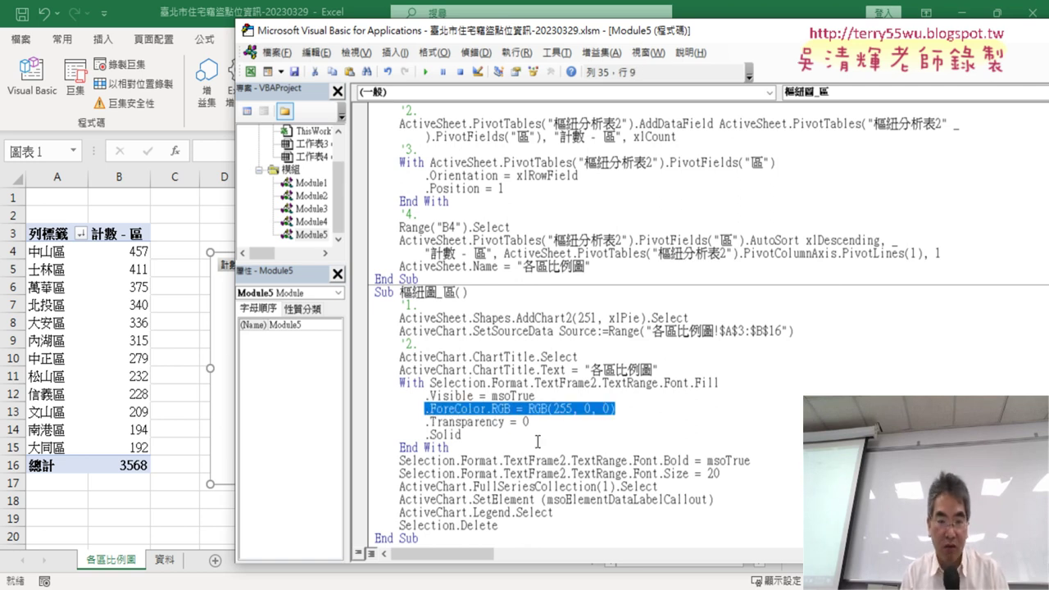
Insert blank lines after the font-size 20 line and after the data-label lines
scroll(691, 460, down, 1)
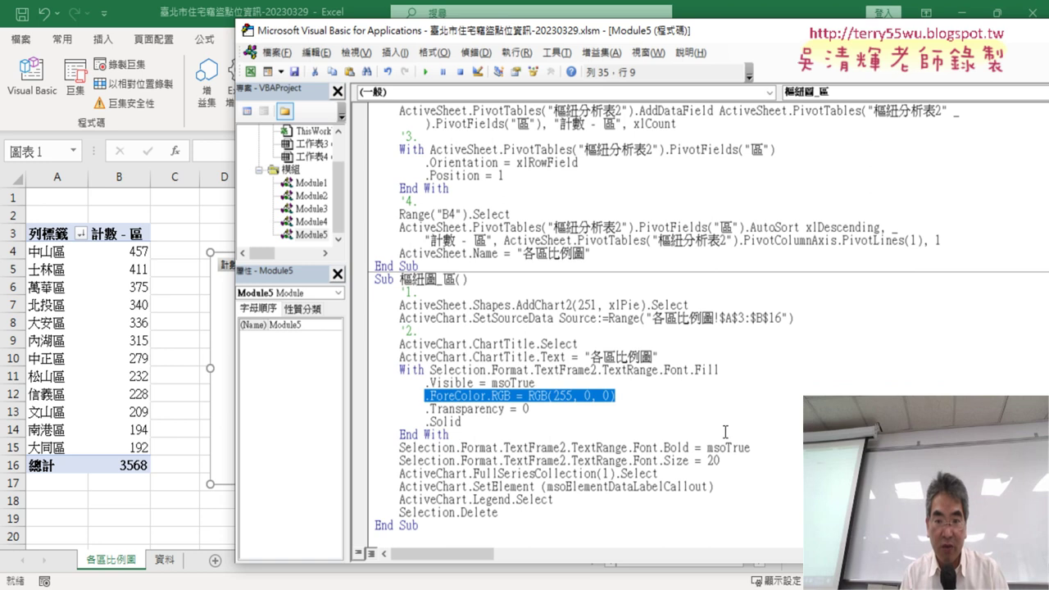
drag(751, 448, 628, 447)
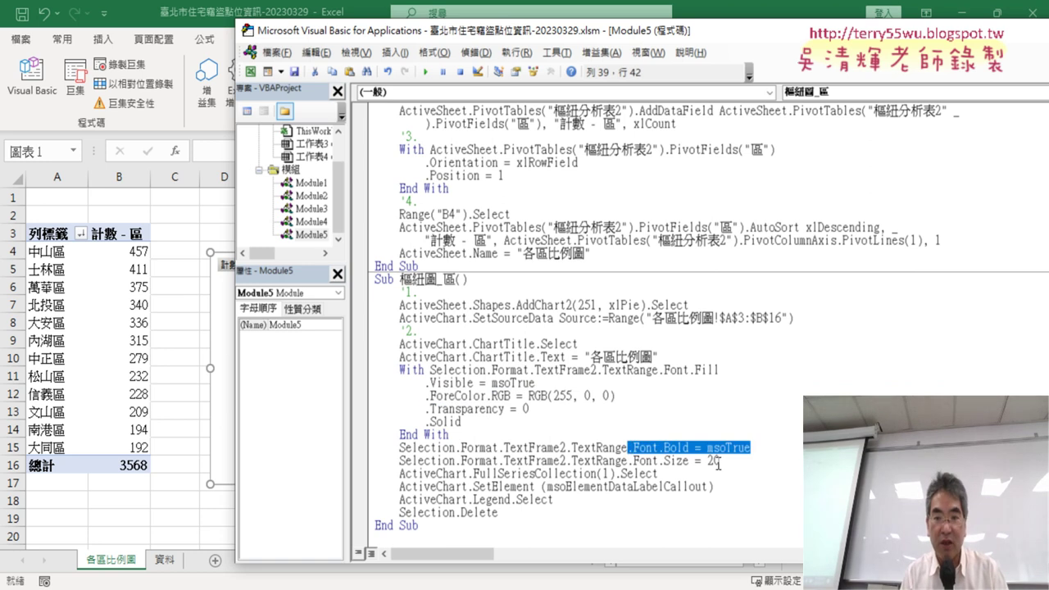
drag(719, 460, 633, 461)
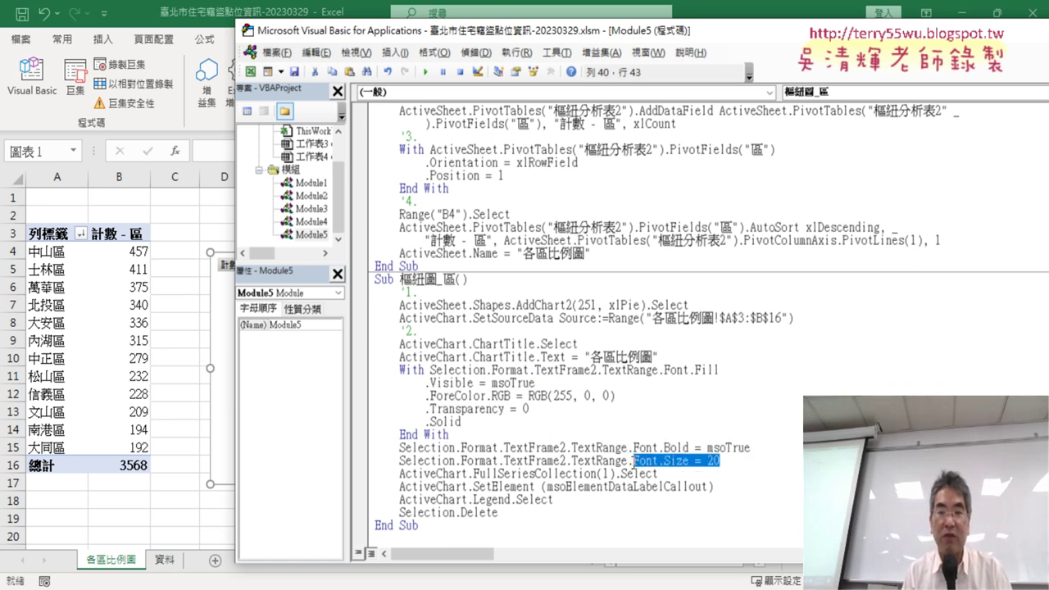
click(747, 465)
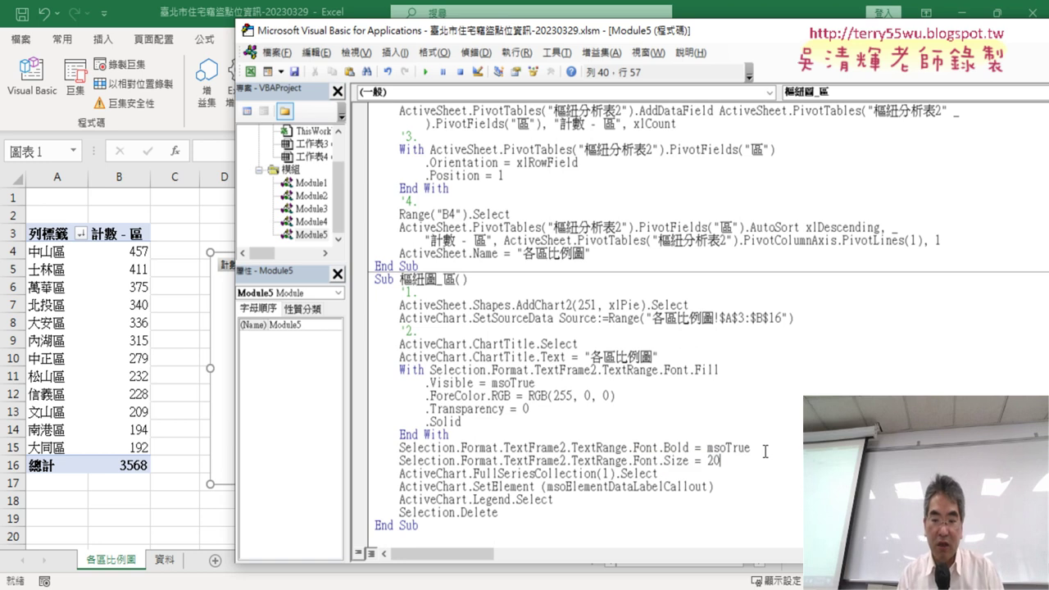
key(Return)
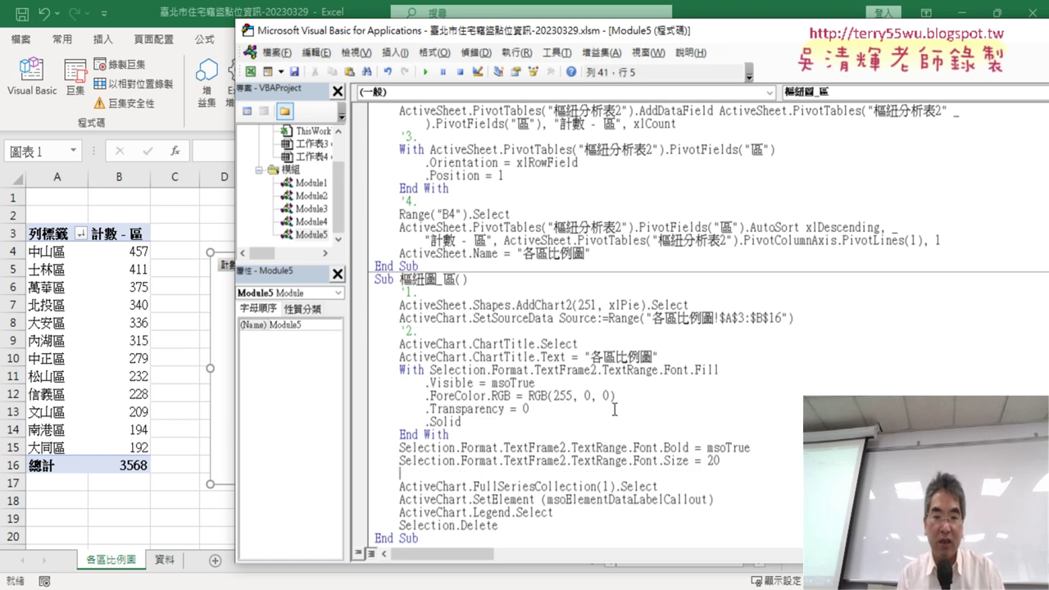
scroll(615, 409, down, 1)
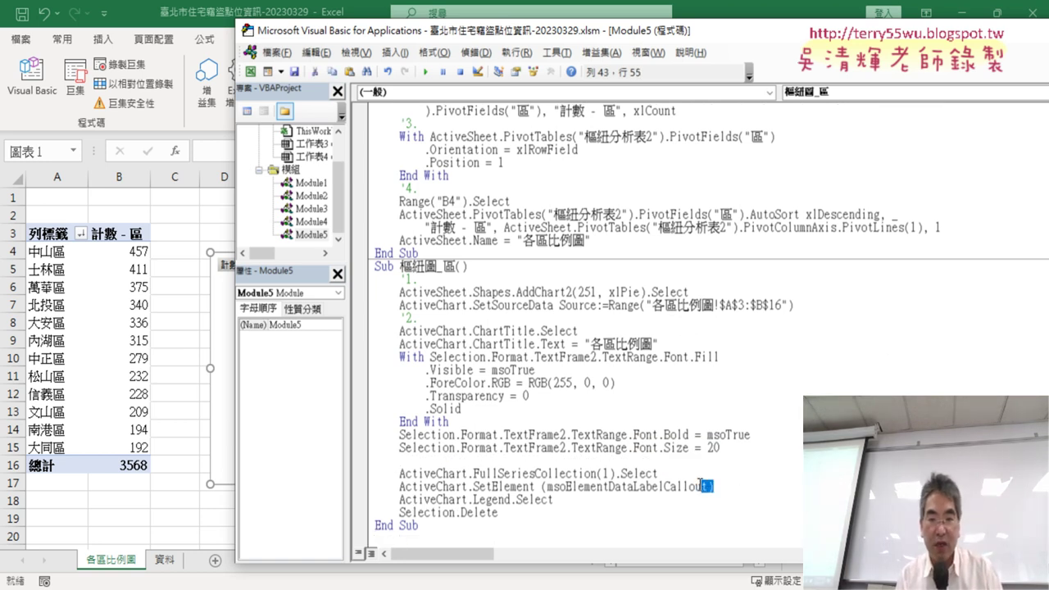
drag(714, 487, 342, 476)
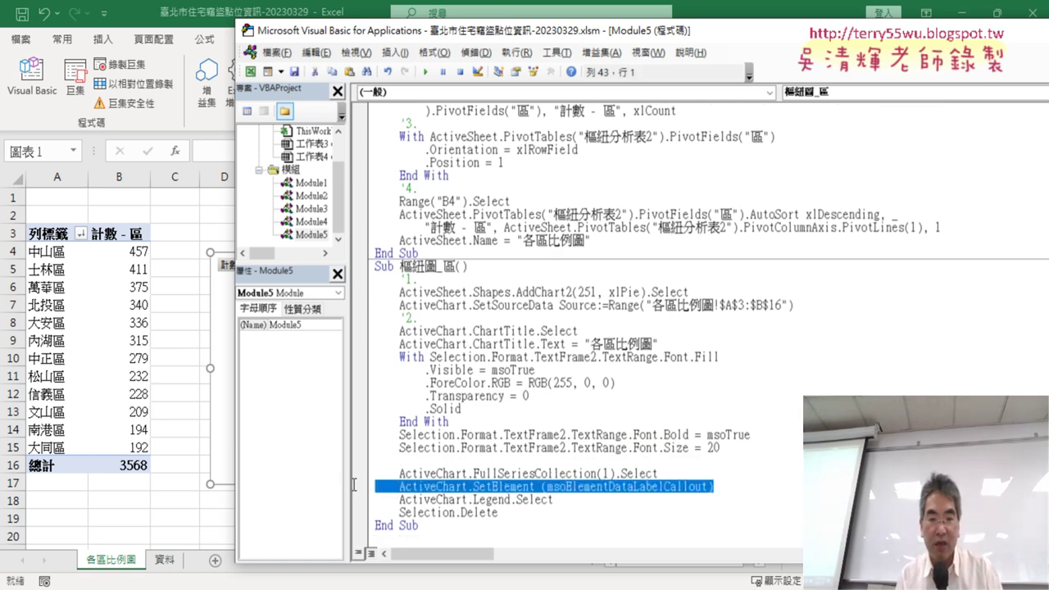
click(748, 488)
key(Return)
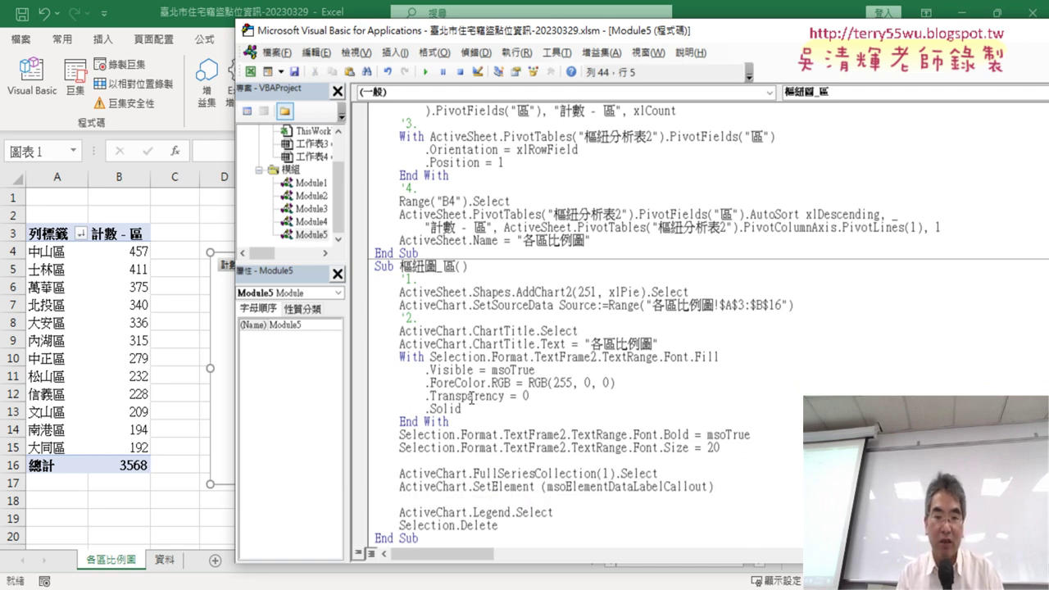
Type the '3. and '4. comments above the data-label and legend code
click(426, 460)
text('3.)
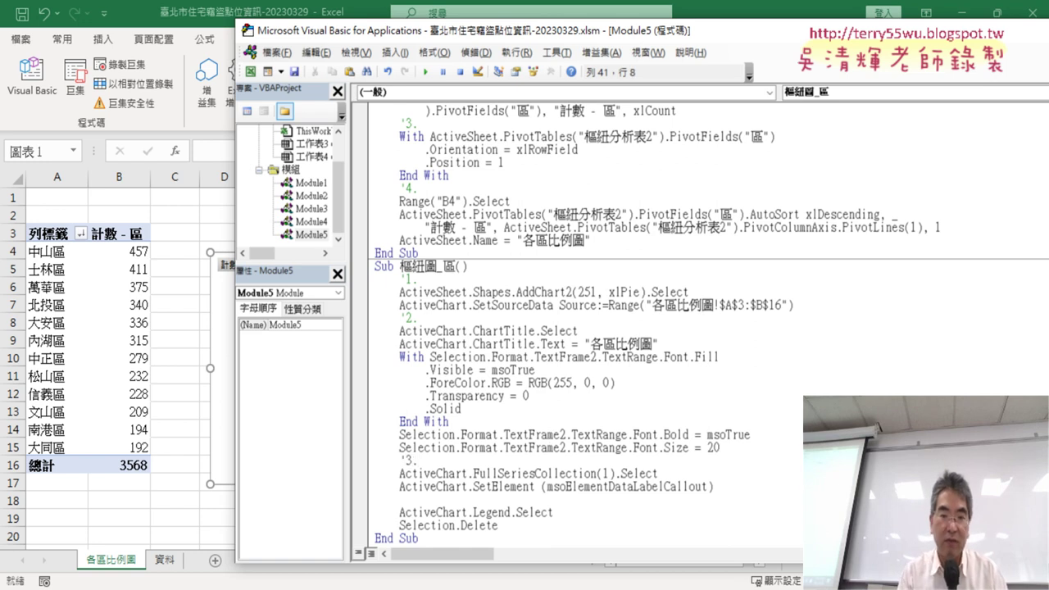
click(445, 501)
text(')
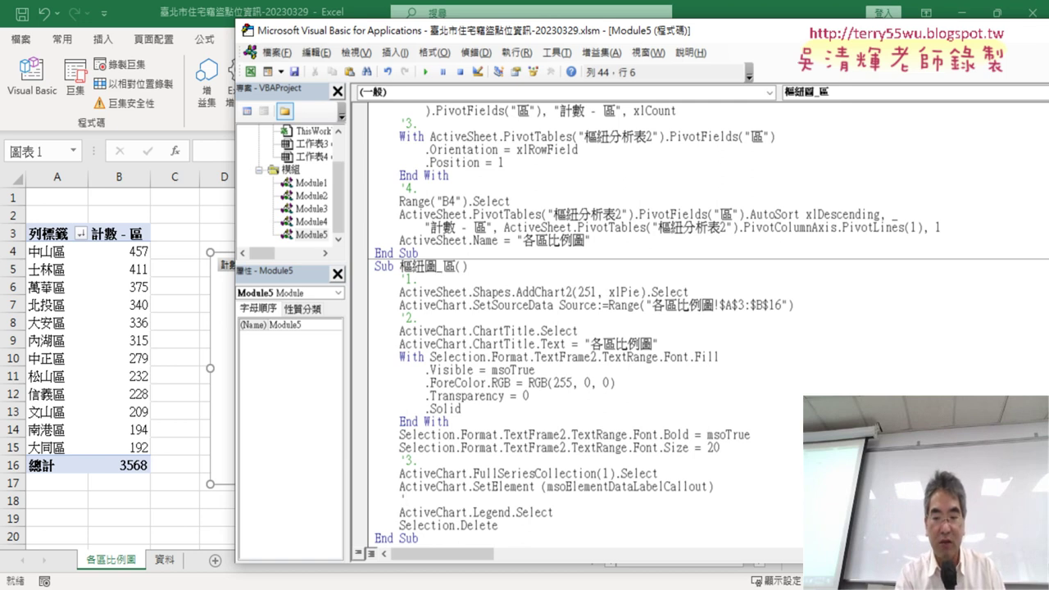
text(4.)
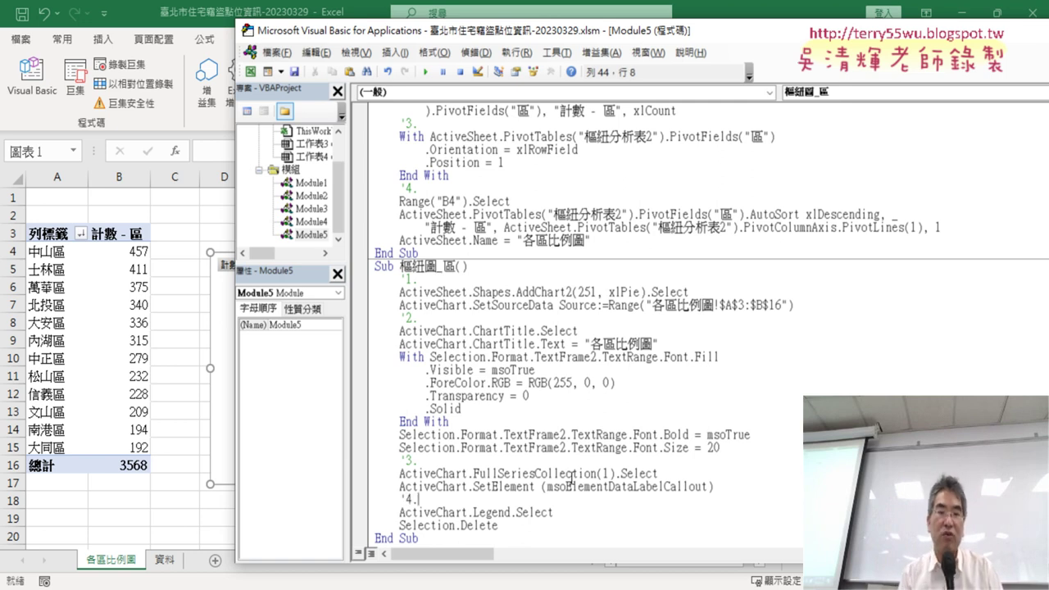
scroll(573, 477, down, 1)
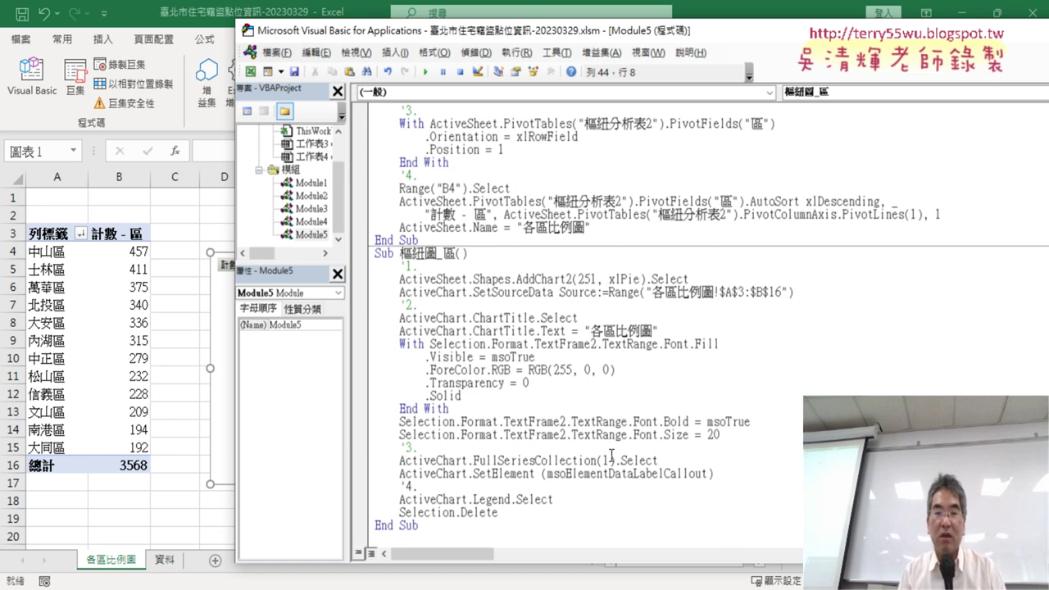
click(452, 269)
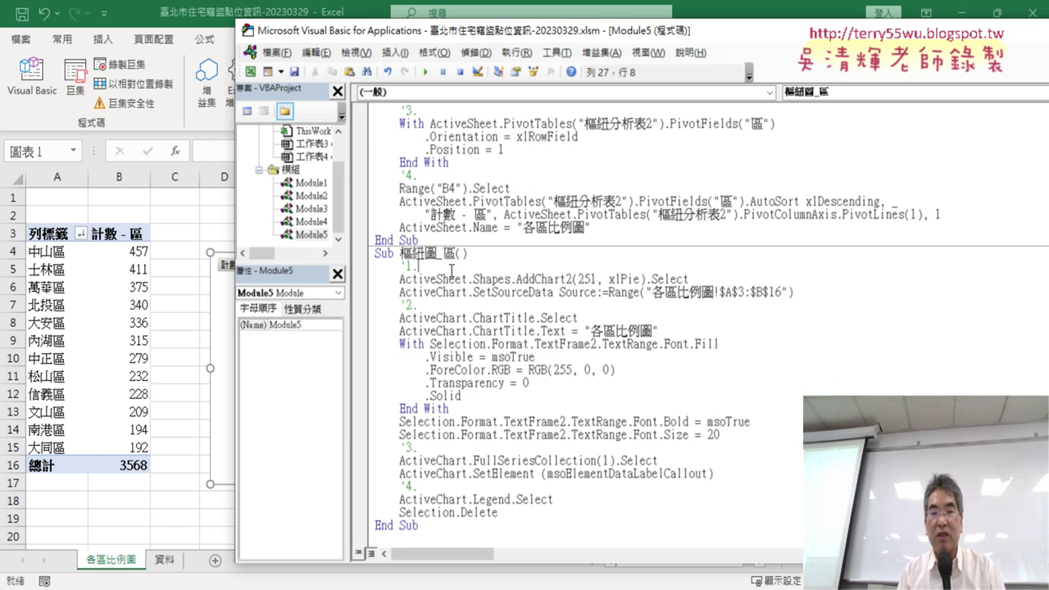
click(442, 304)
click(437, 451)
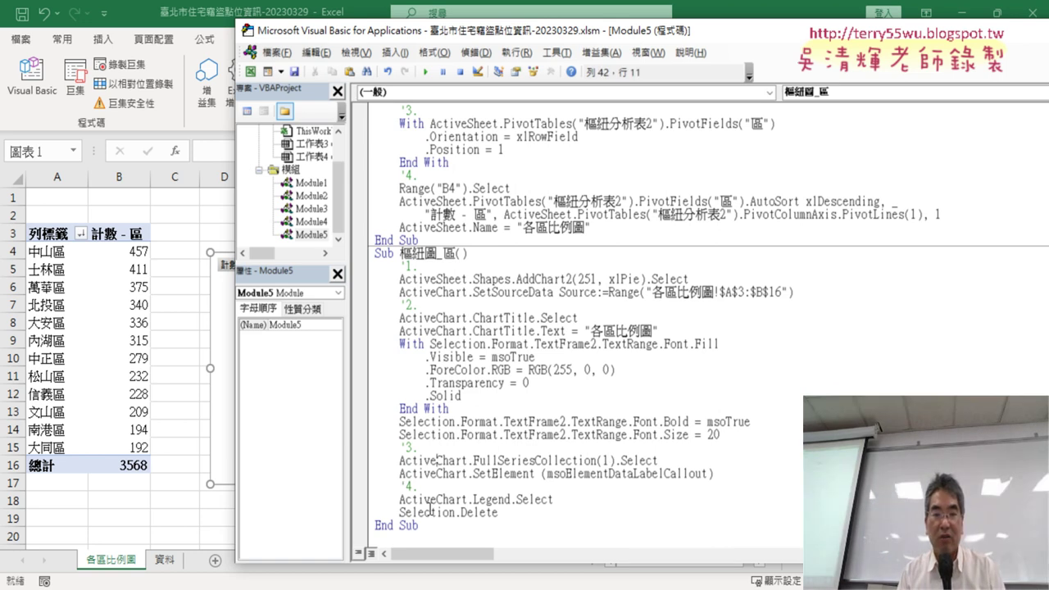
click(440, 492)
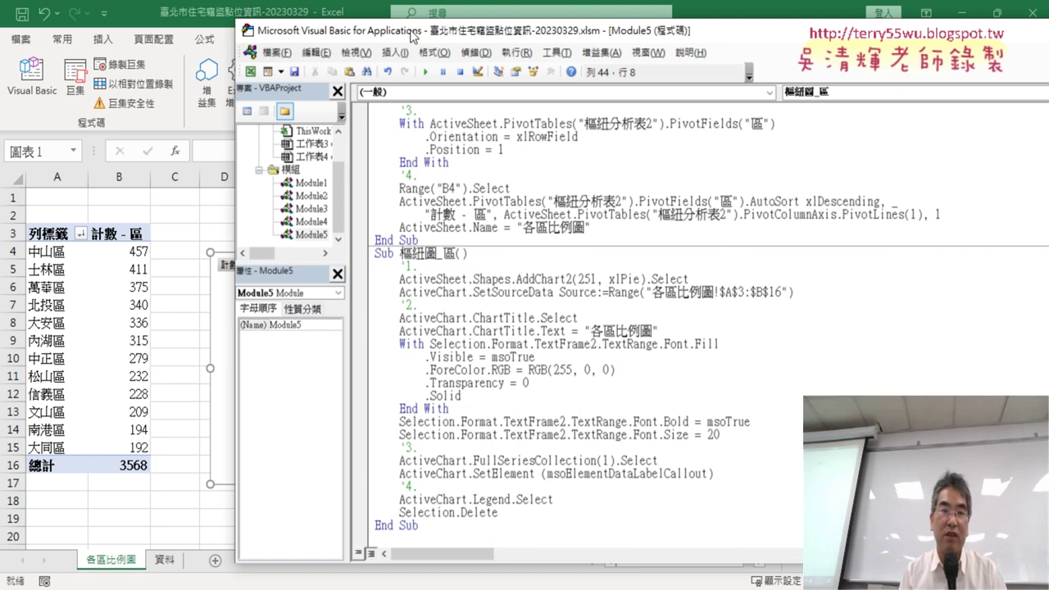
Add Range("D2").Left after xlPie as the chart's left position in AddChart2
drag(414, 37, 441, 37)
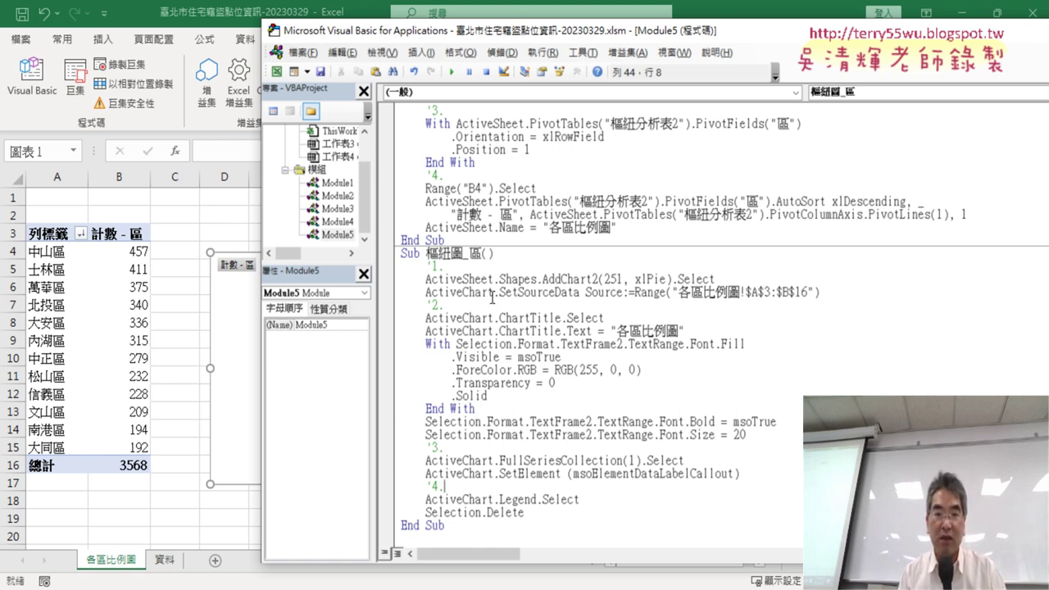
drag(425, 280, 500, 279)
drag(599, 280, 543, 280)
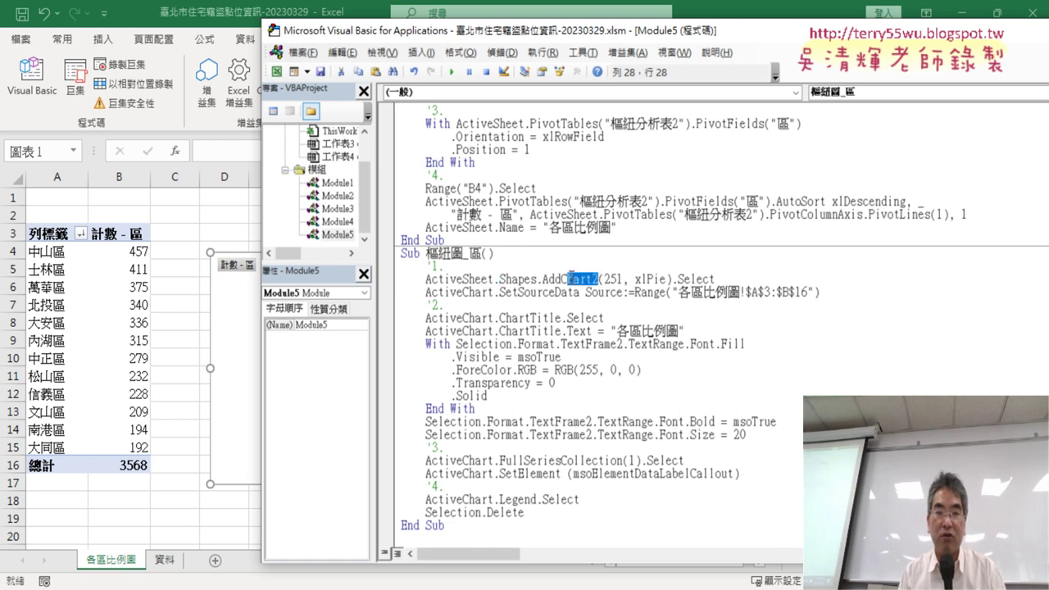
click(666, 279)
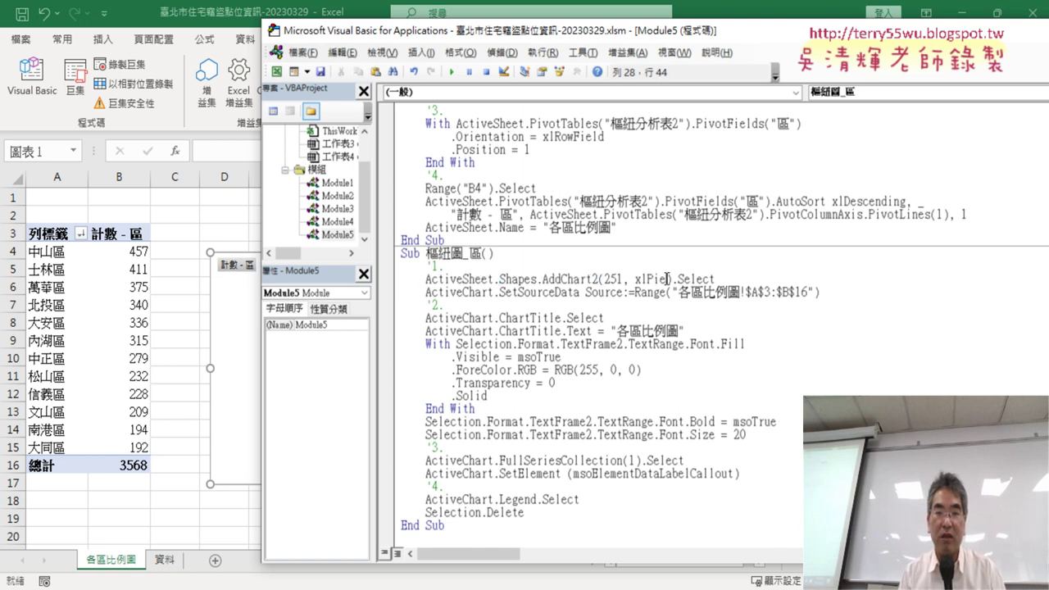
drag(602, 279, 666, 280)
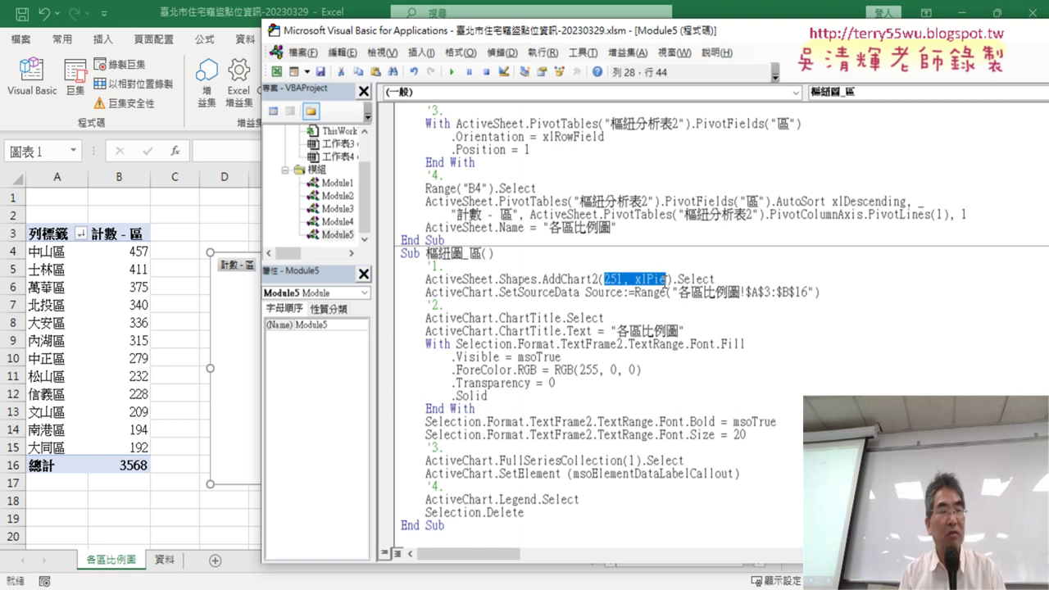
click(666, 279)
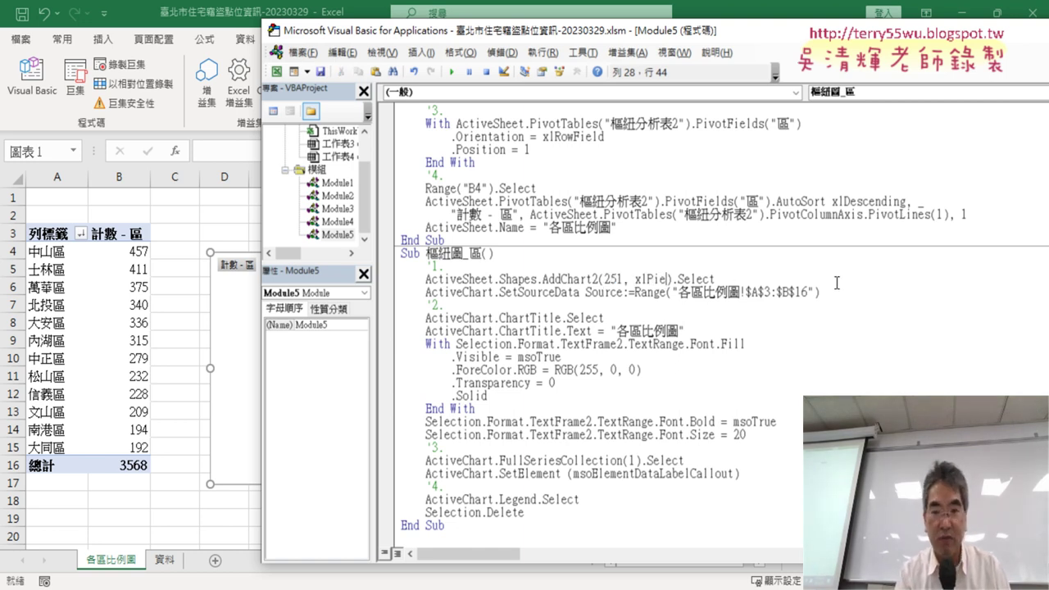
text(,)
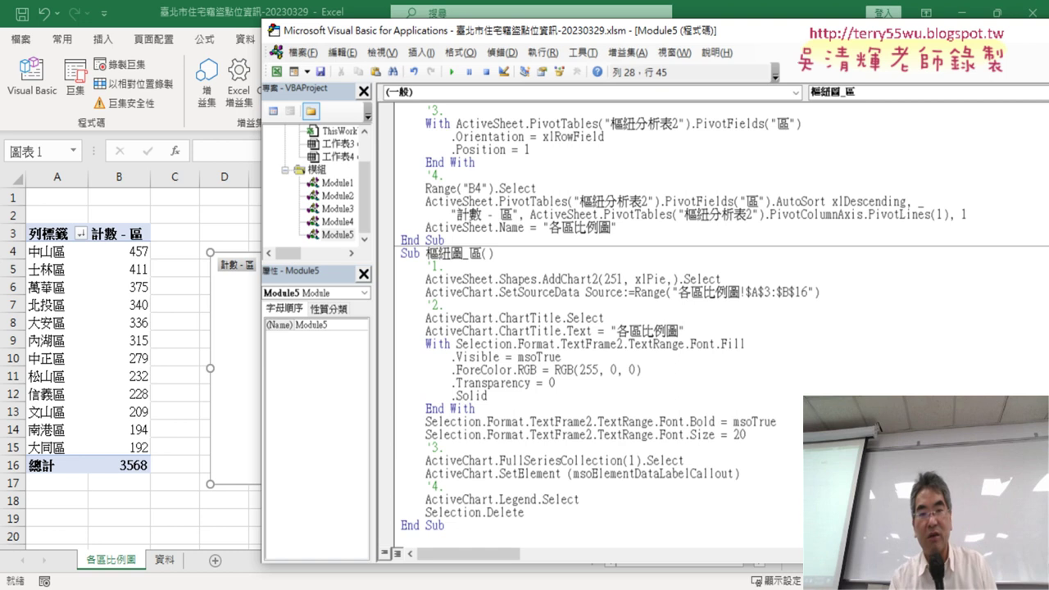
text(ra)
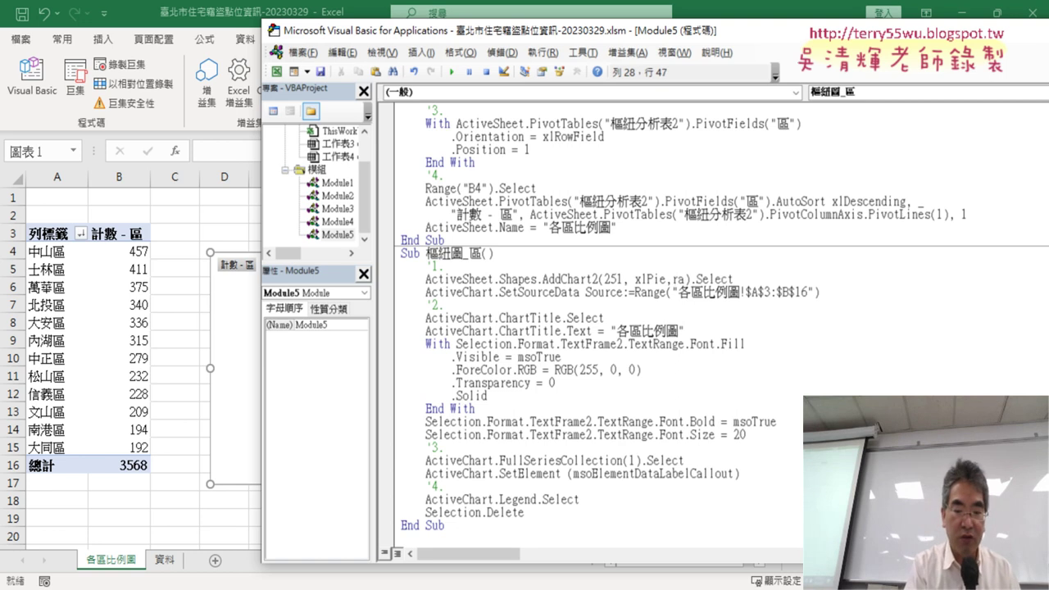
text(nge)
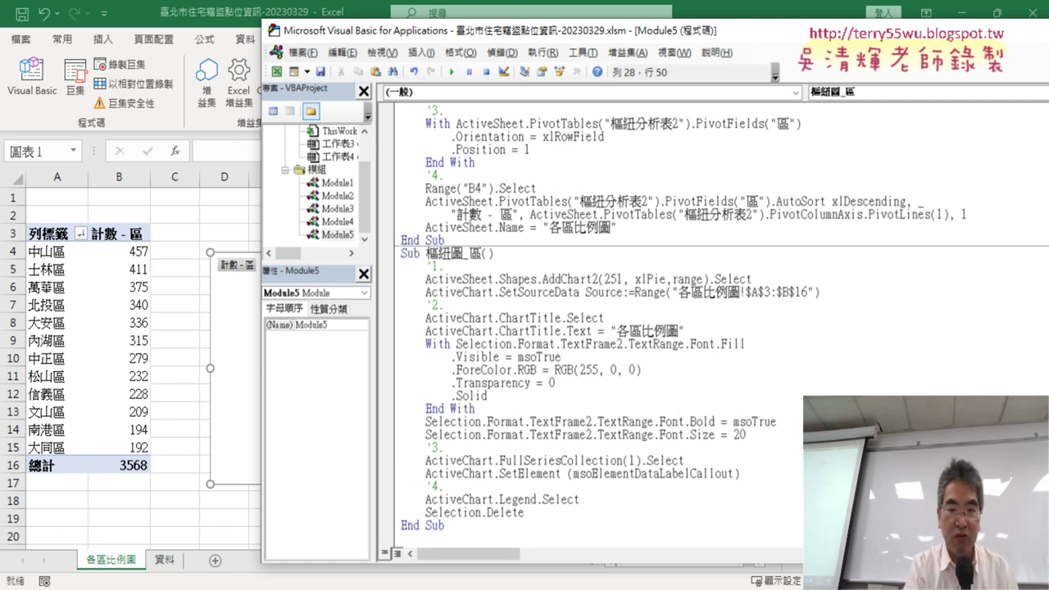
text(("D)
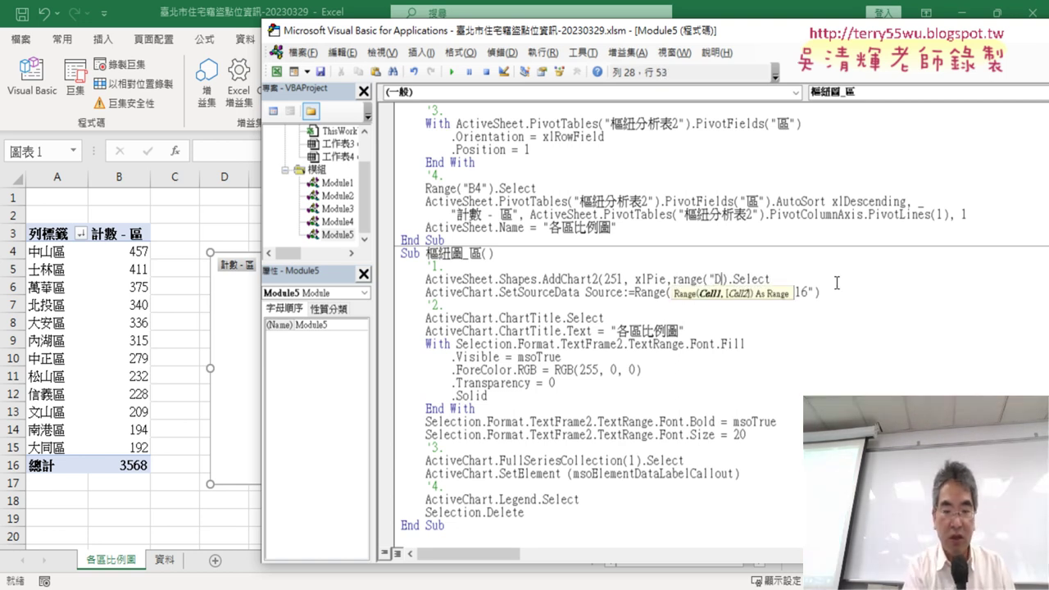
text(2:))
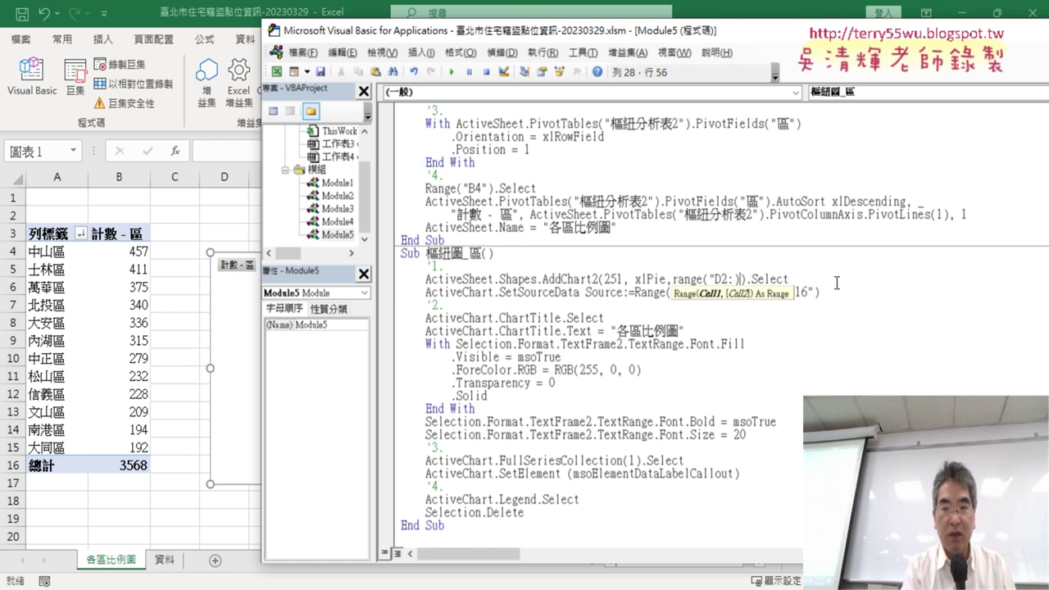
text(.)
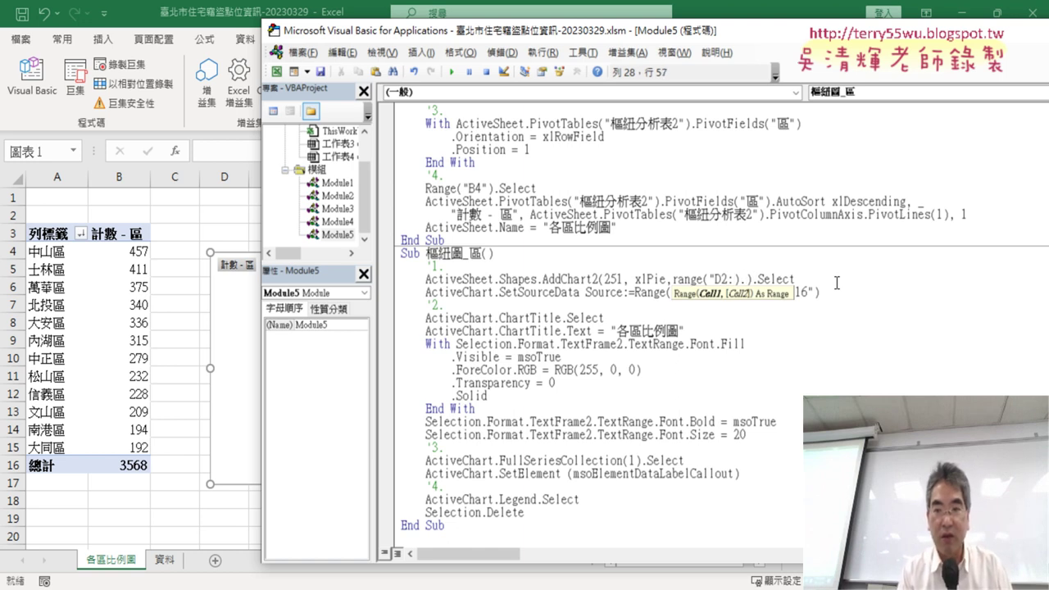
key(BackSpace)
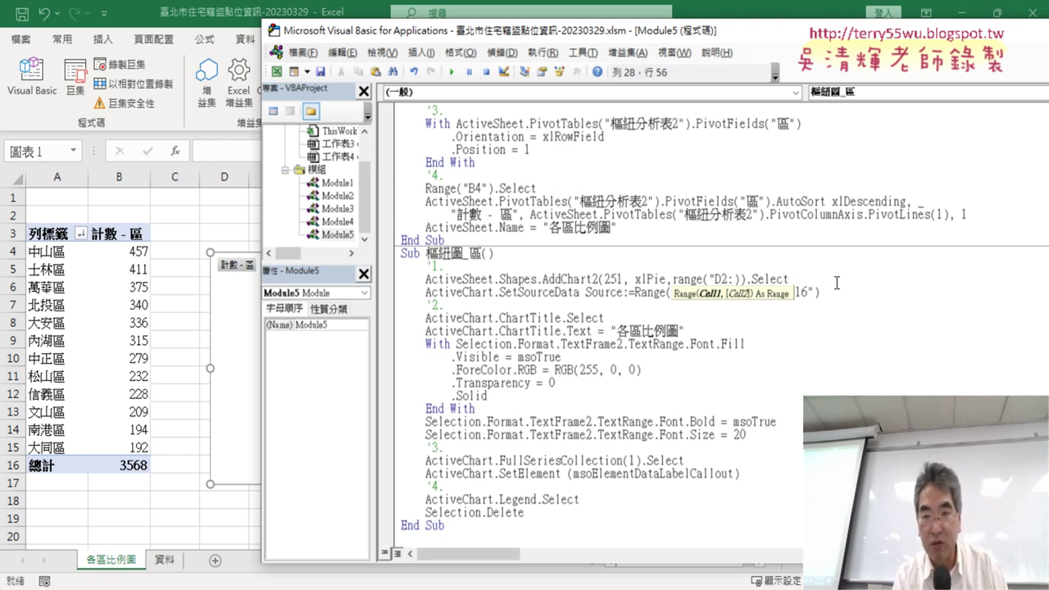
key(Left)
key(Left)
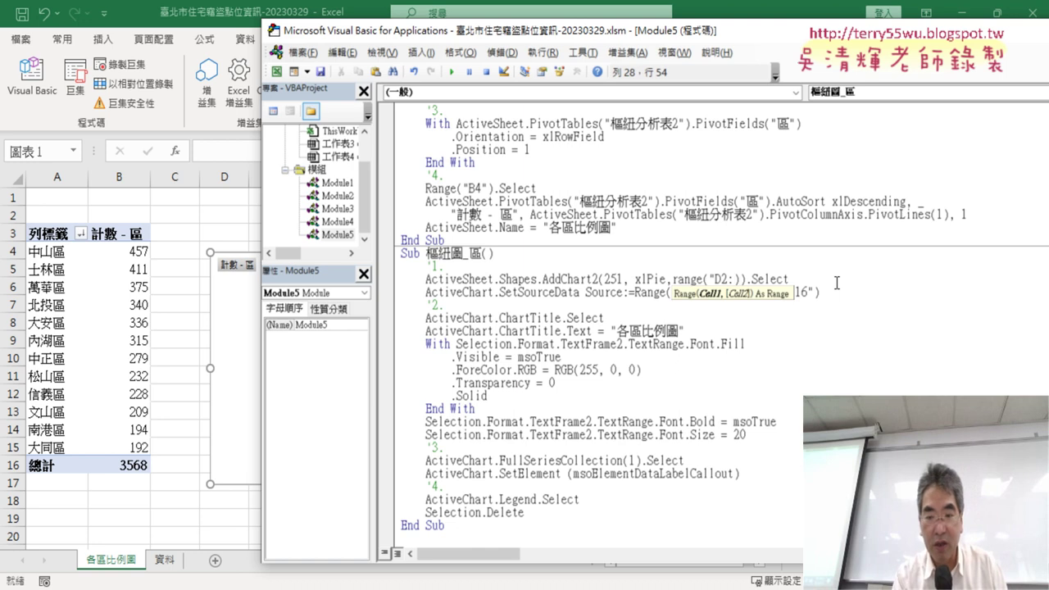
key(Delete)
text(")
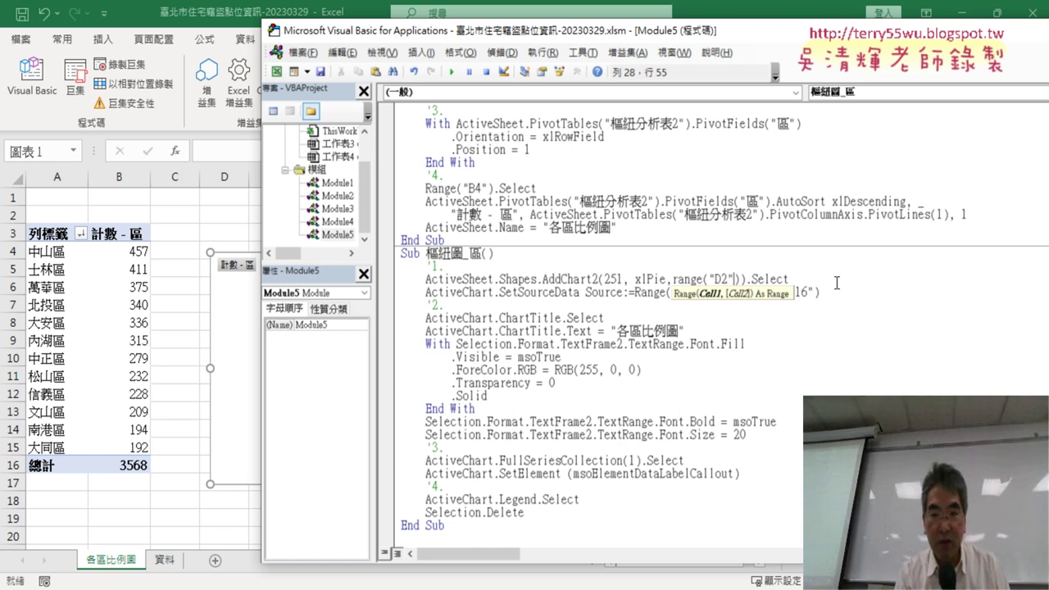
key(Right)
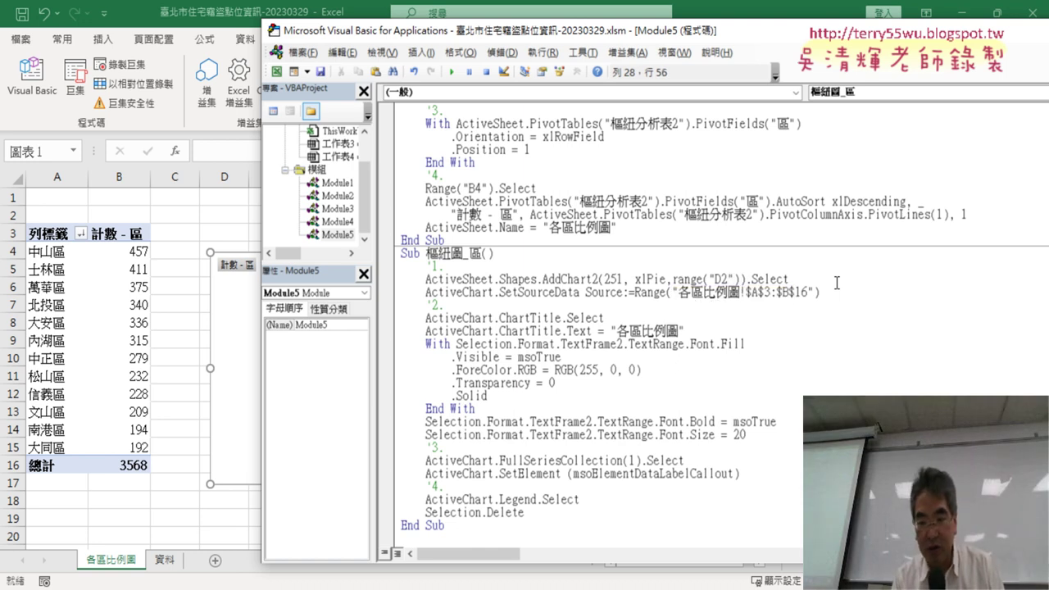
text(.Left)
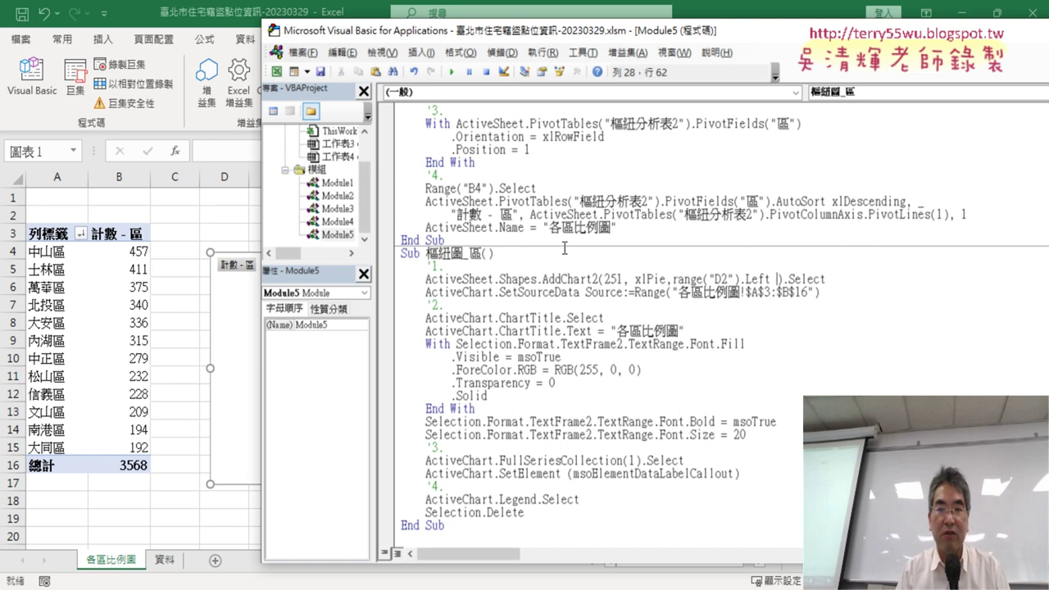
Append Range("D2").Top as the chart's top position
click(767, 280)
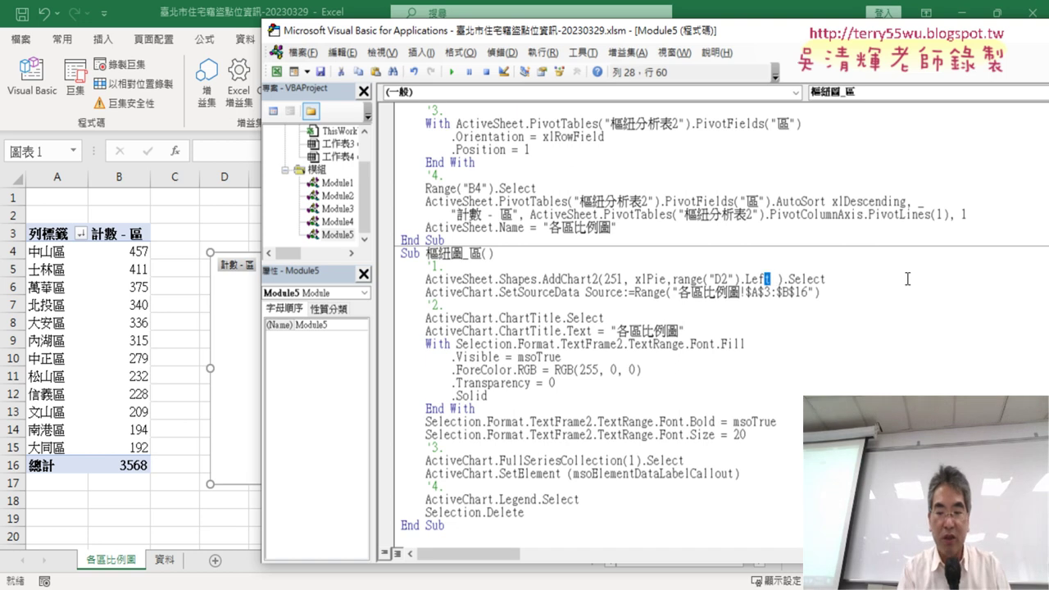
key(Right)
text(,)
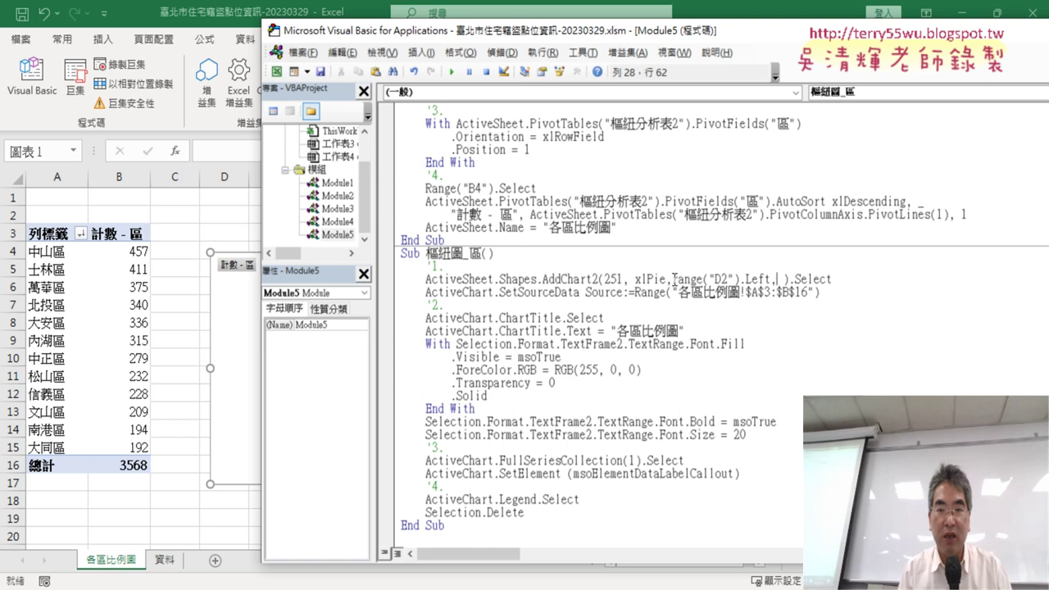
drag(673, 279, 740, 279)
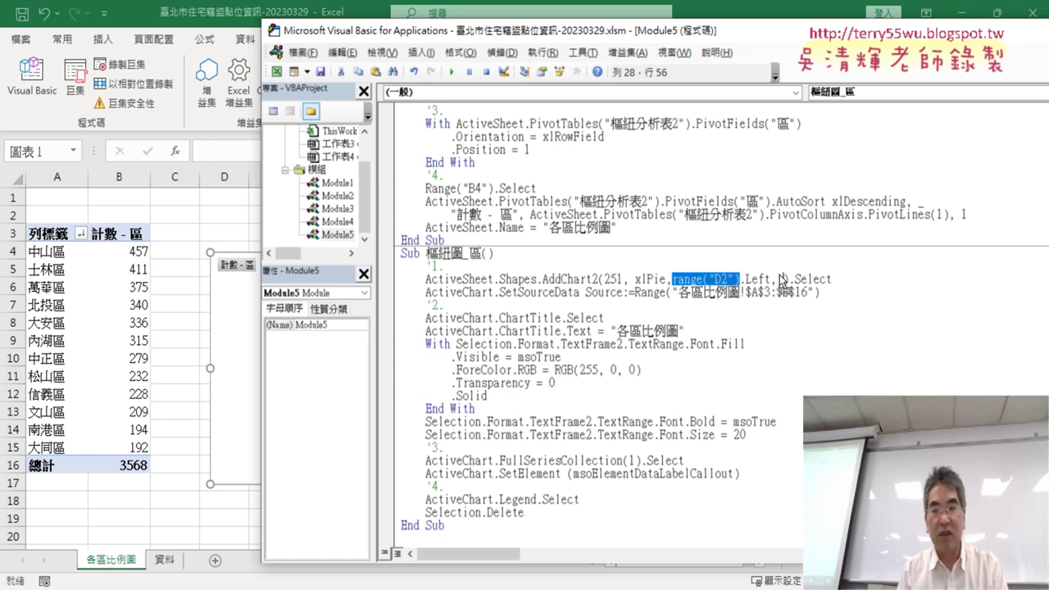
drag(774, 276, 777, 279)
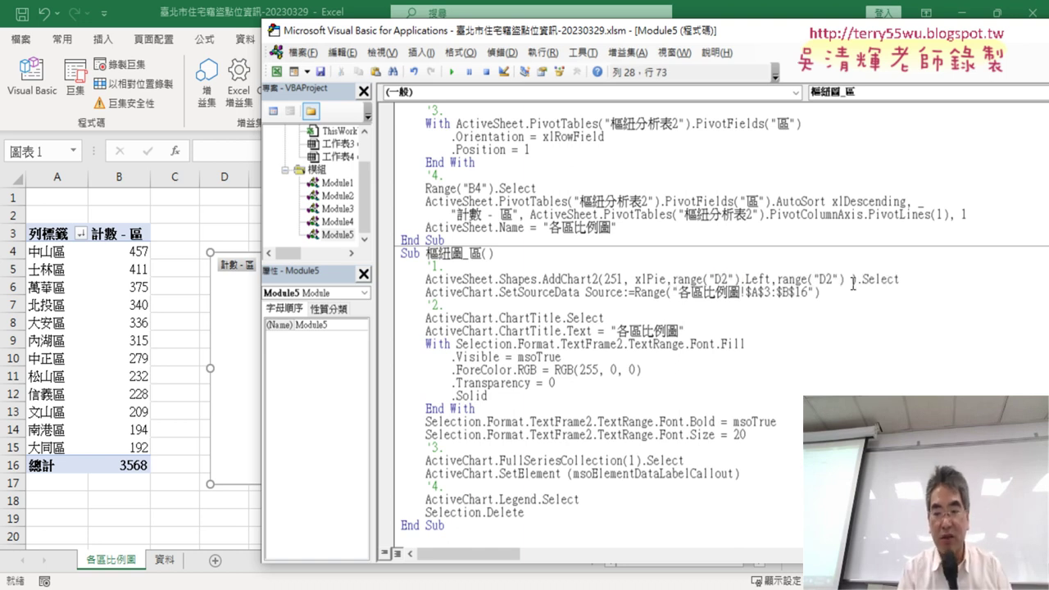
text(.top)
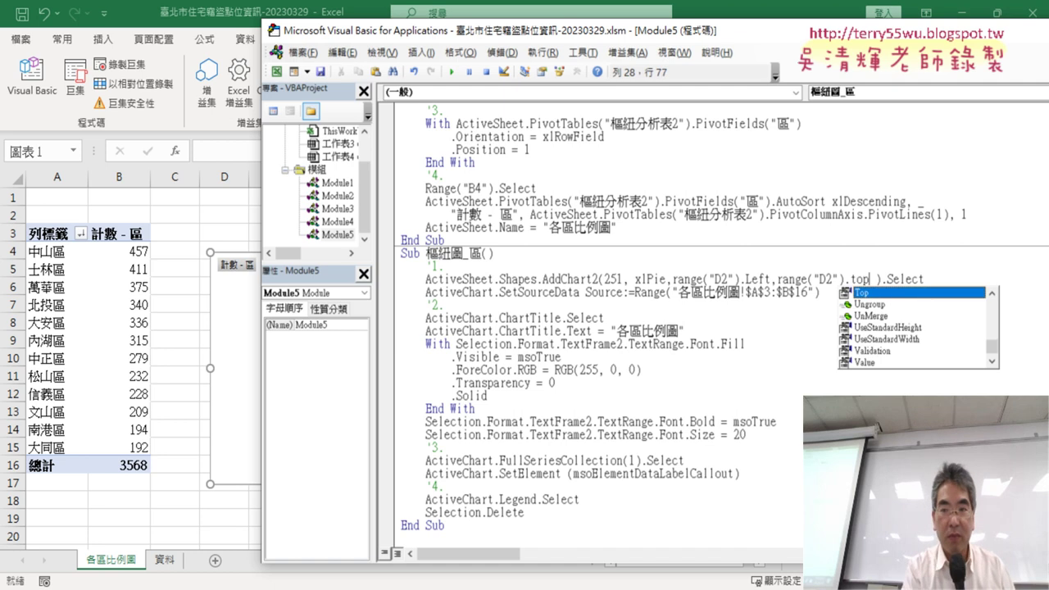
text(,)
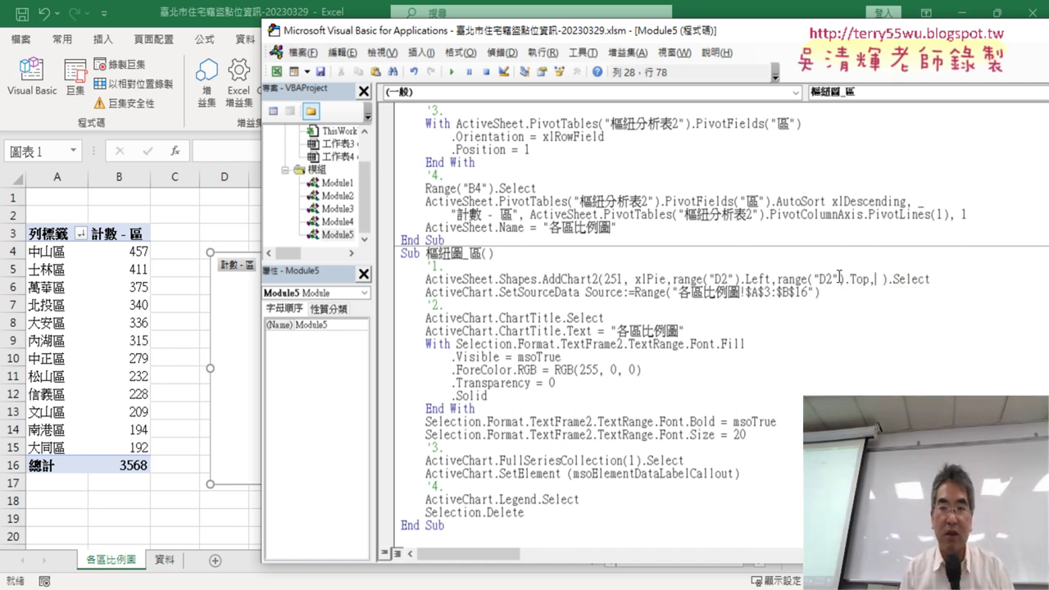
Add Range("D2").Width*10 as the chart width
drag(709, 33, 547, 36)
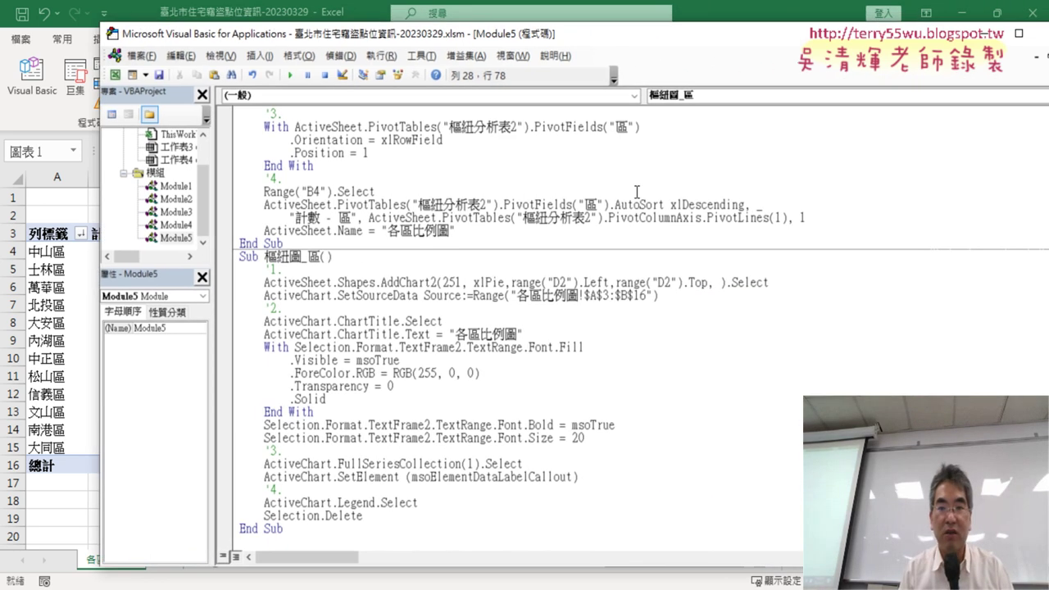
drag(617, 282, 714, 283)
text(range("D2)
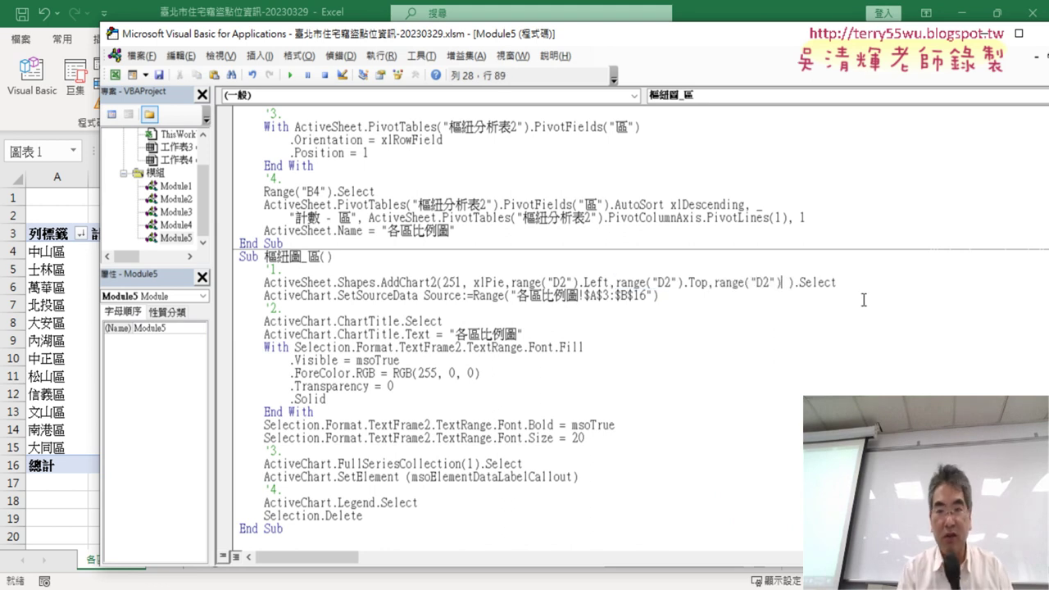
text(.wi)
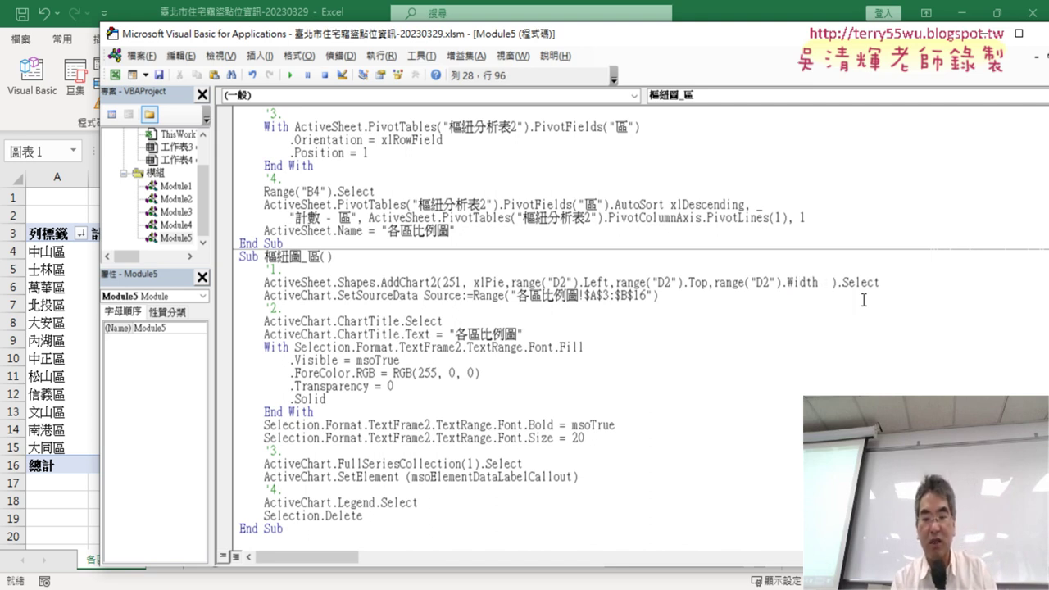
key(Left)
text(*)
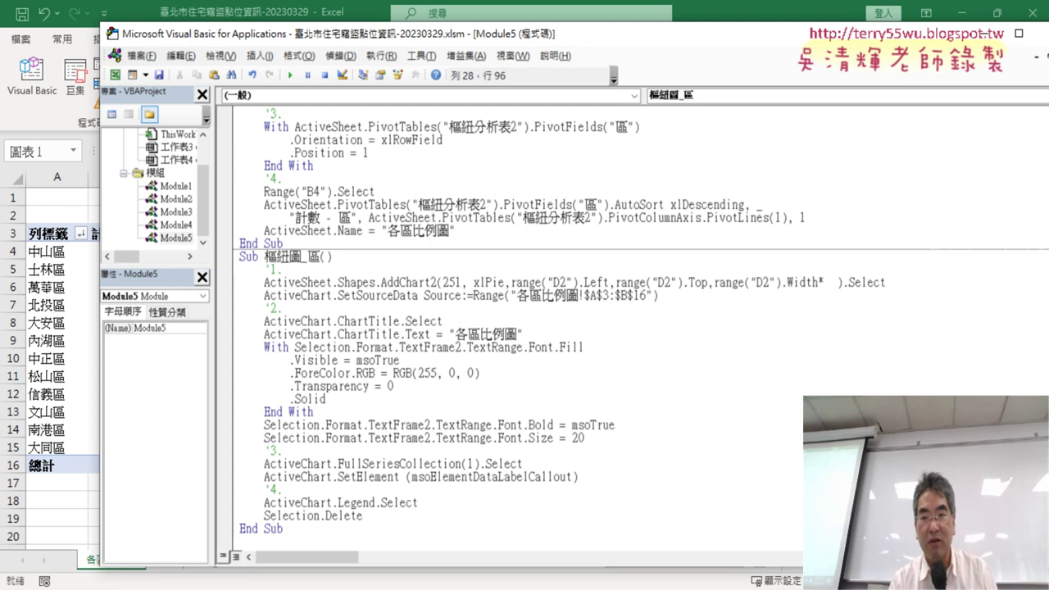
text(10)
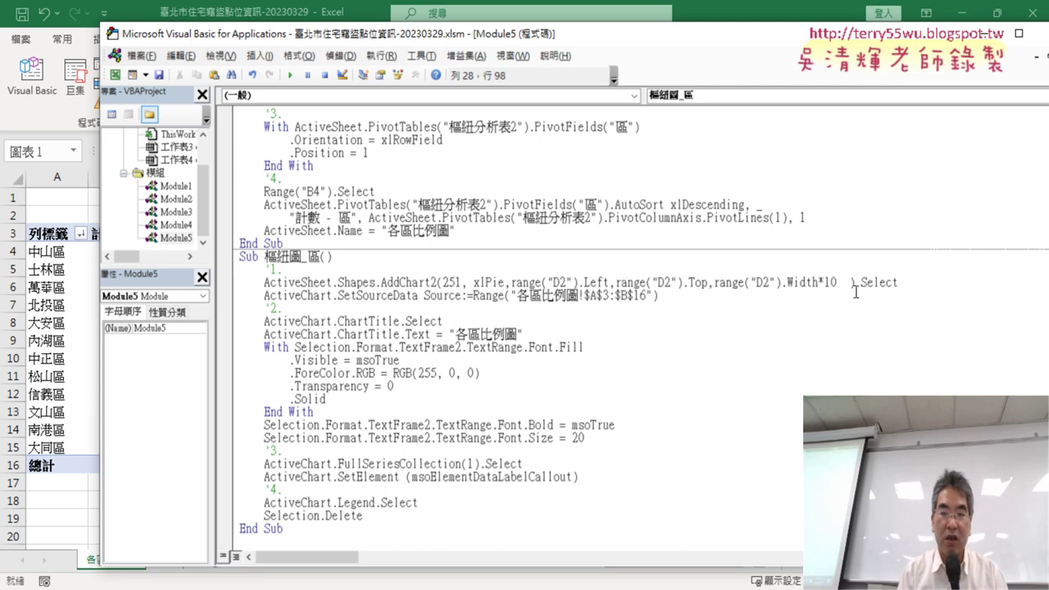
text(,)
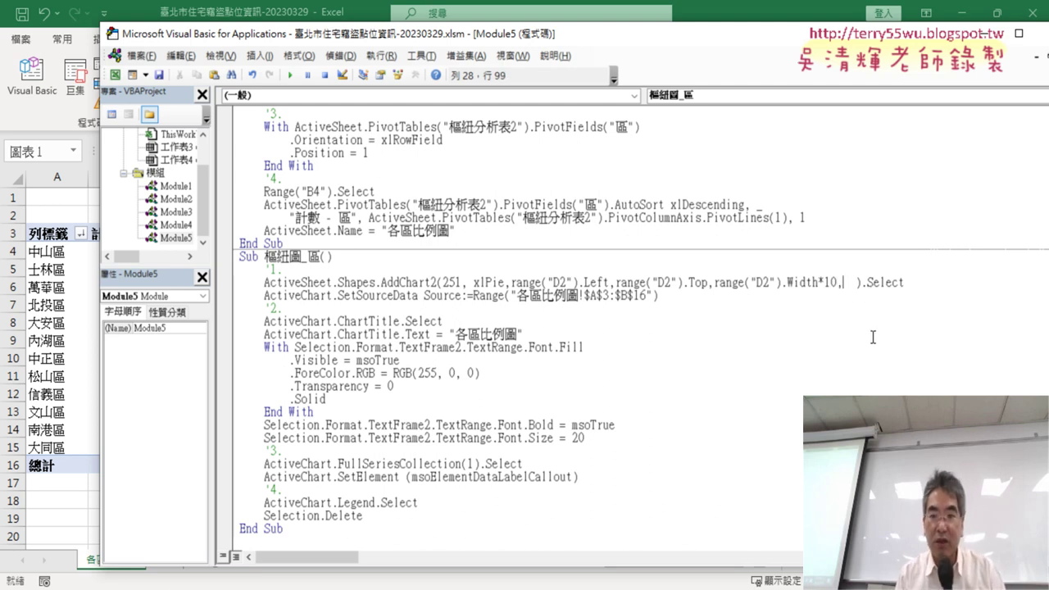
Add Range("D2").Height*20 as the chart height
click(714, 284)
drag(717, 284, 786, 282)
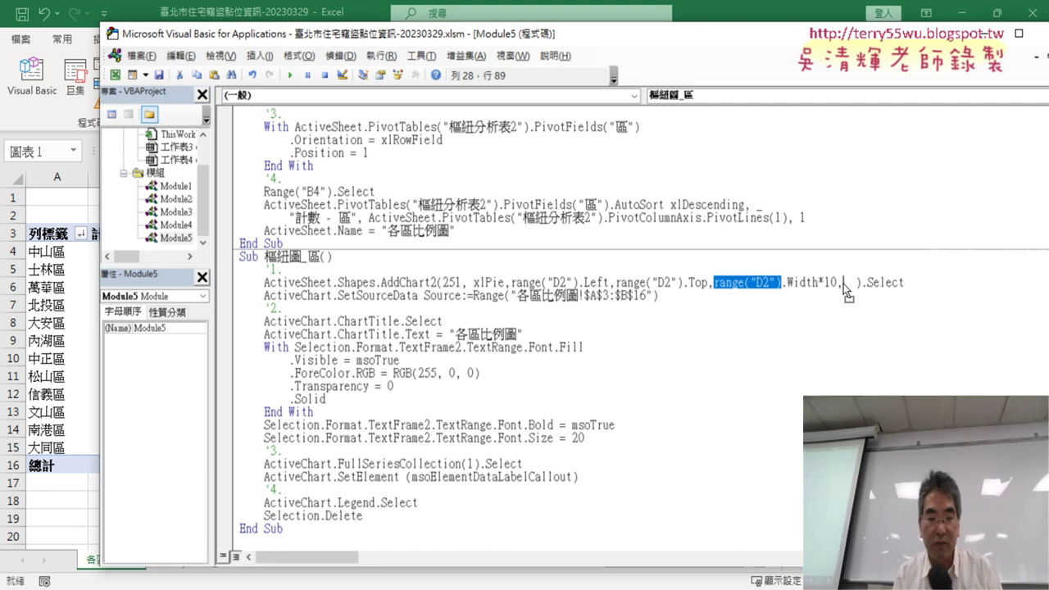
drag(845, 291, 845, 292)
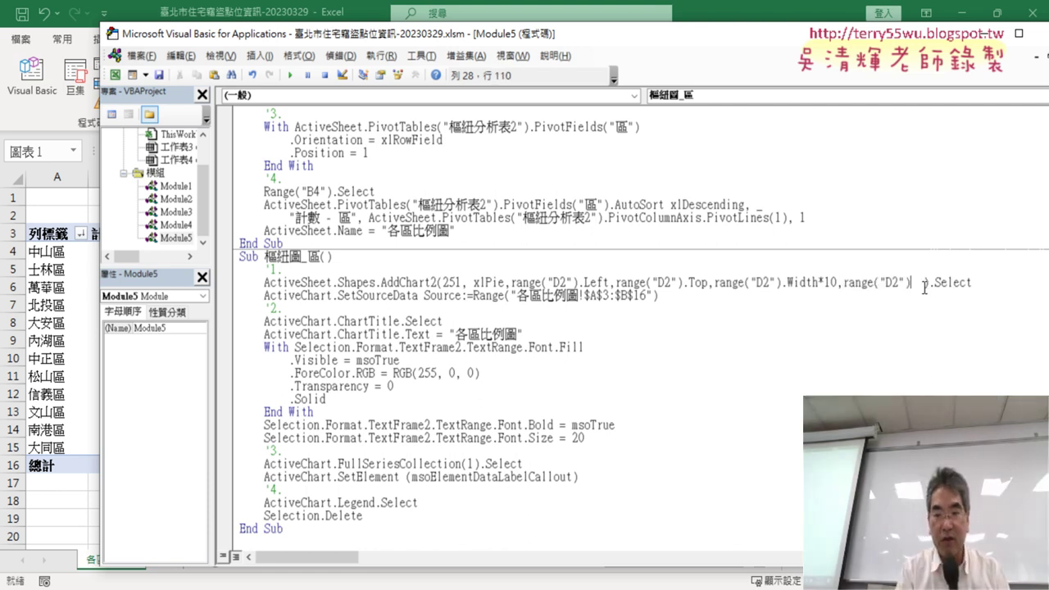
text(.h)
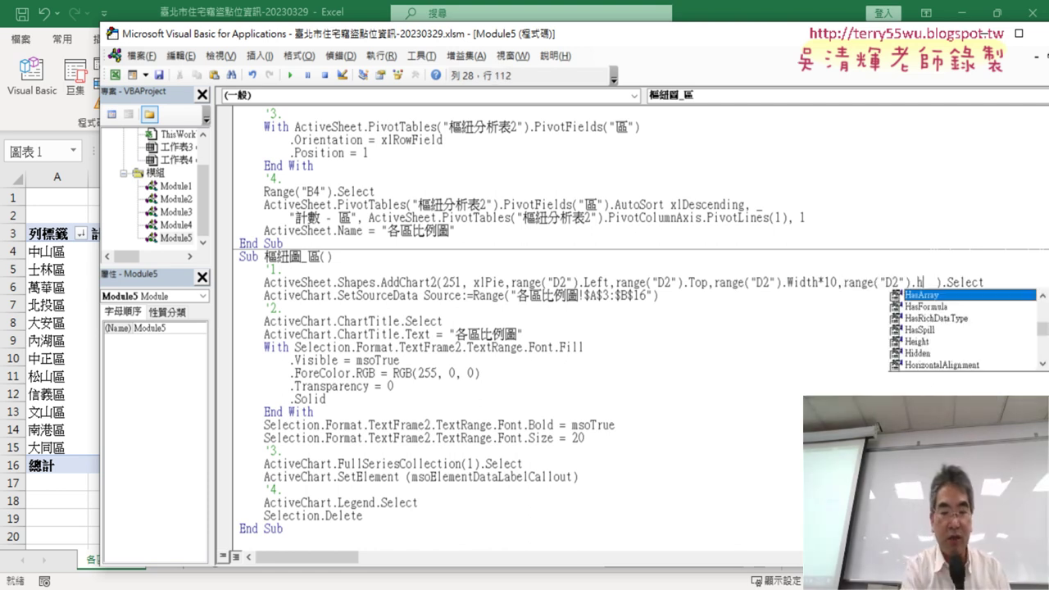
text(e)
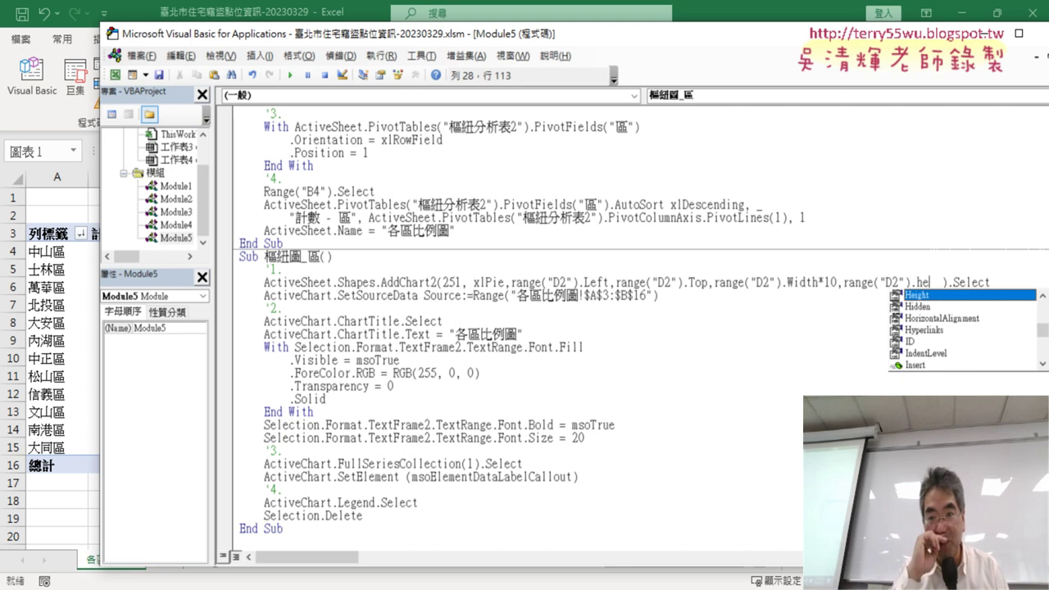
double_click(950, 298)
text(*20)
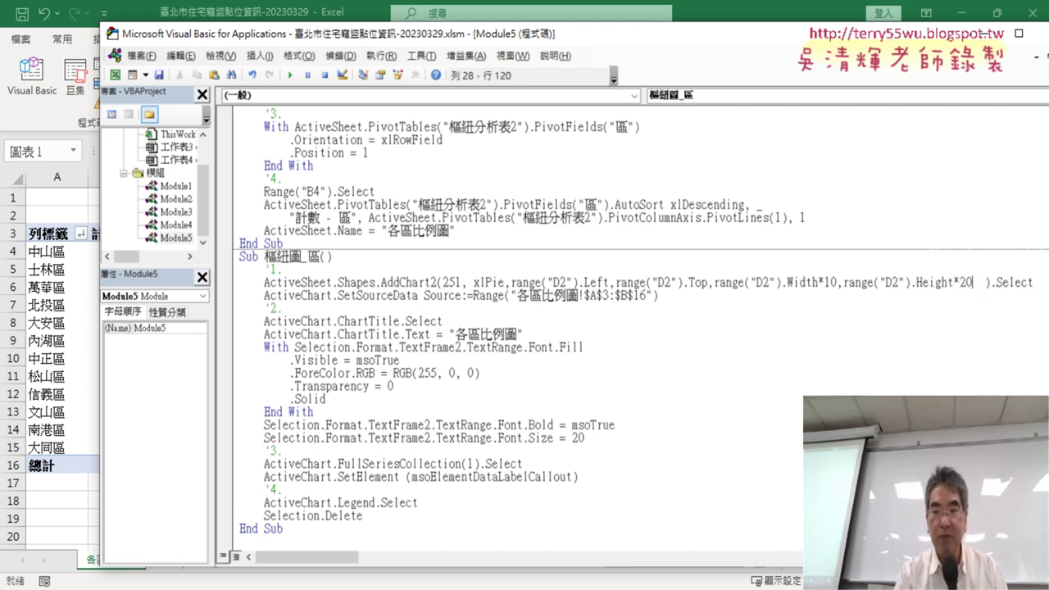
click(804, 386)
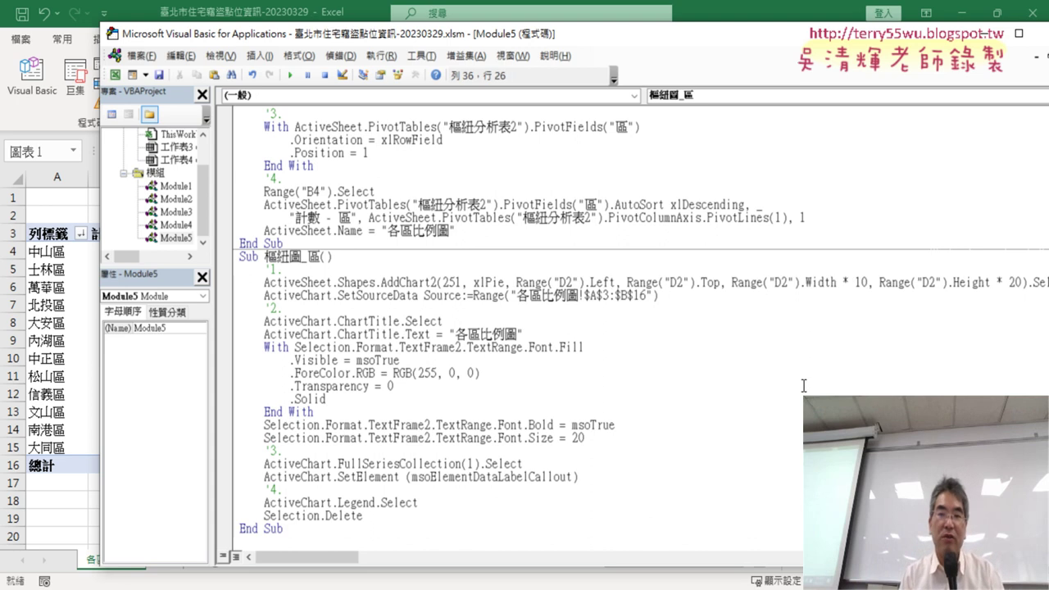
Run the pie chart macro and view the resulting chart anchored at D2
drag(576, 33, 804, 24)
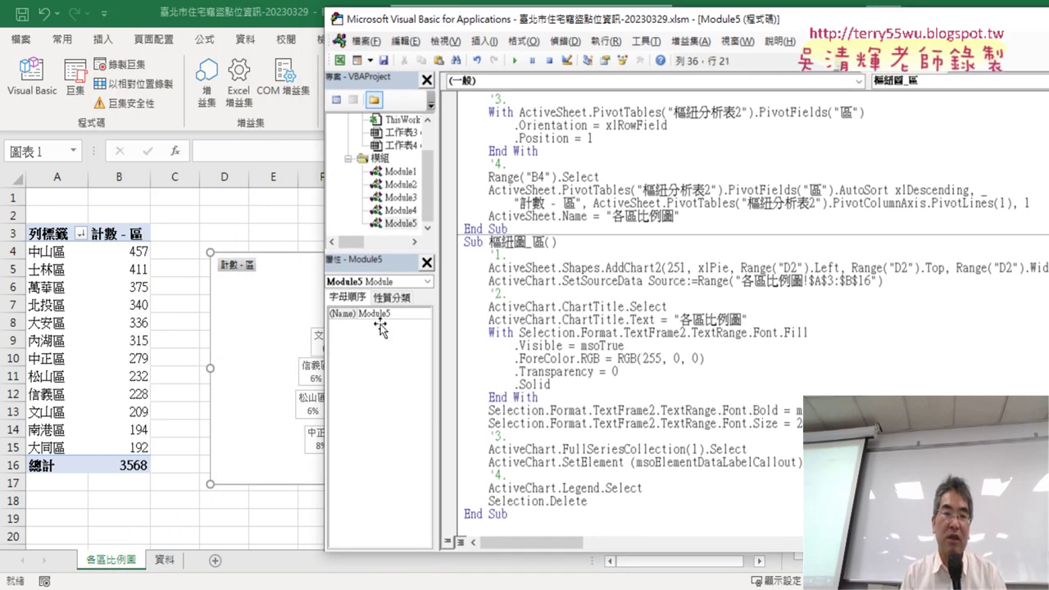
click(515, 60)
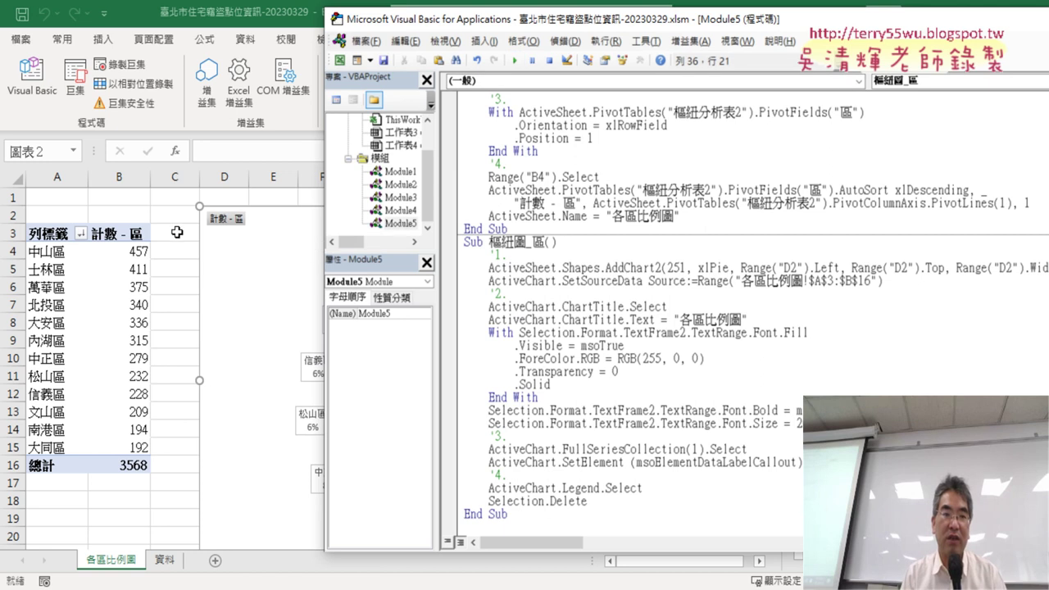
click(157, 231)
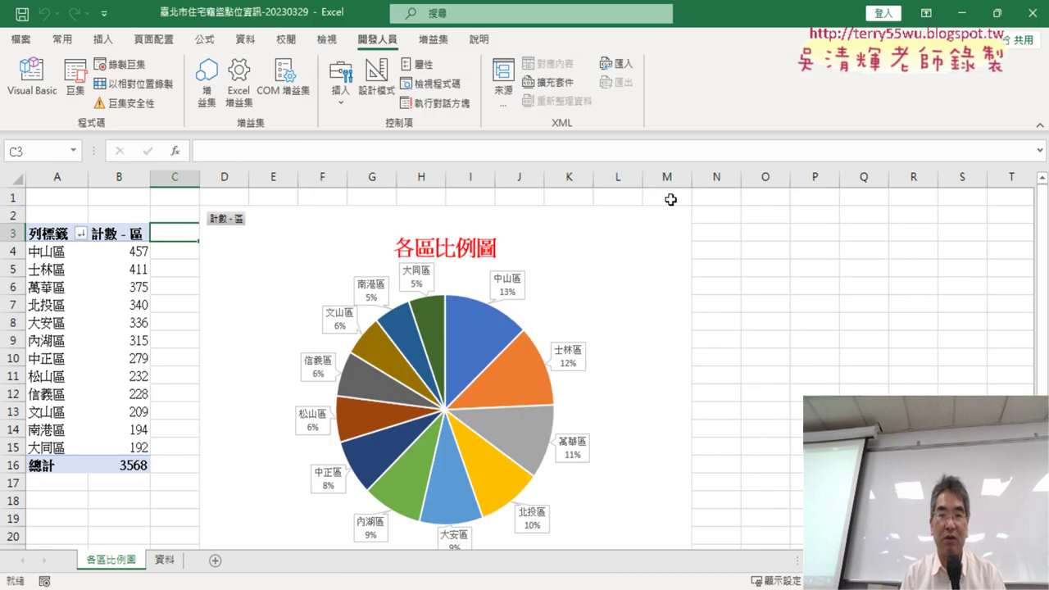
scroll(684, 322, down, 3)
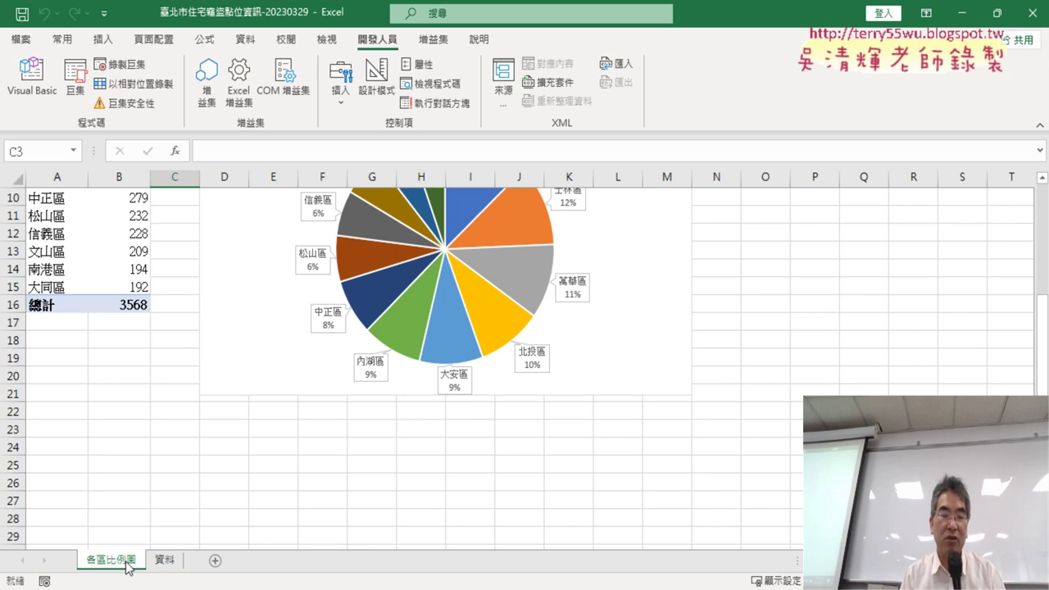
Check the 資料 sheet, return to 各區比例圖, and open the Visual Basic editor
click(163, 562)
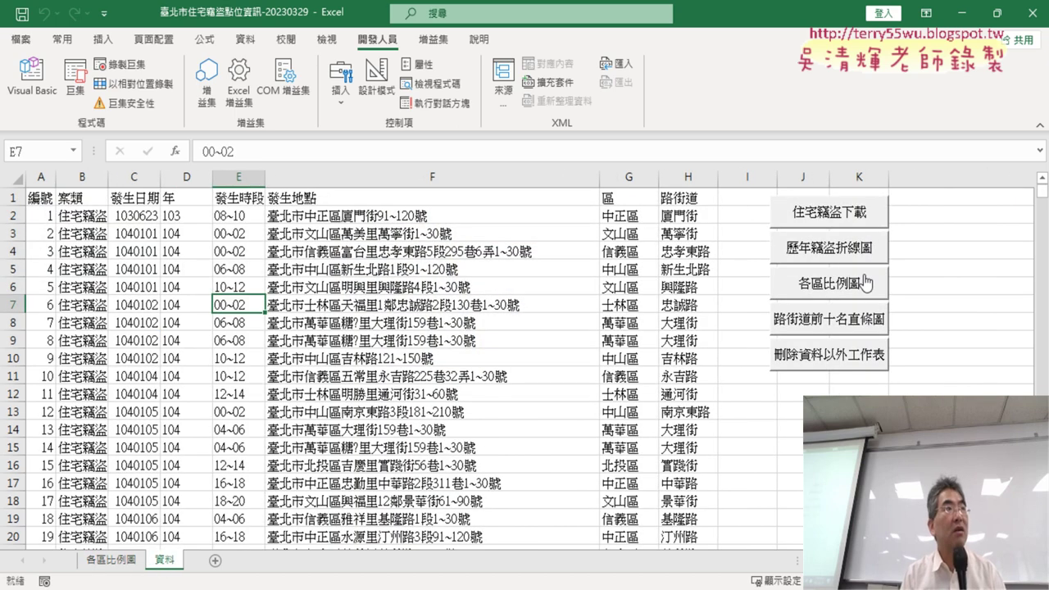
click(114, 564)
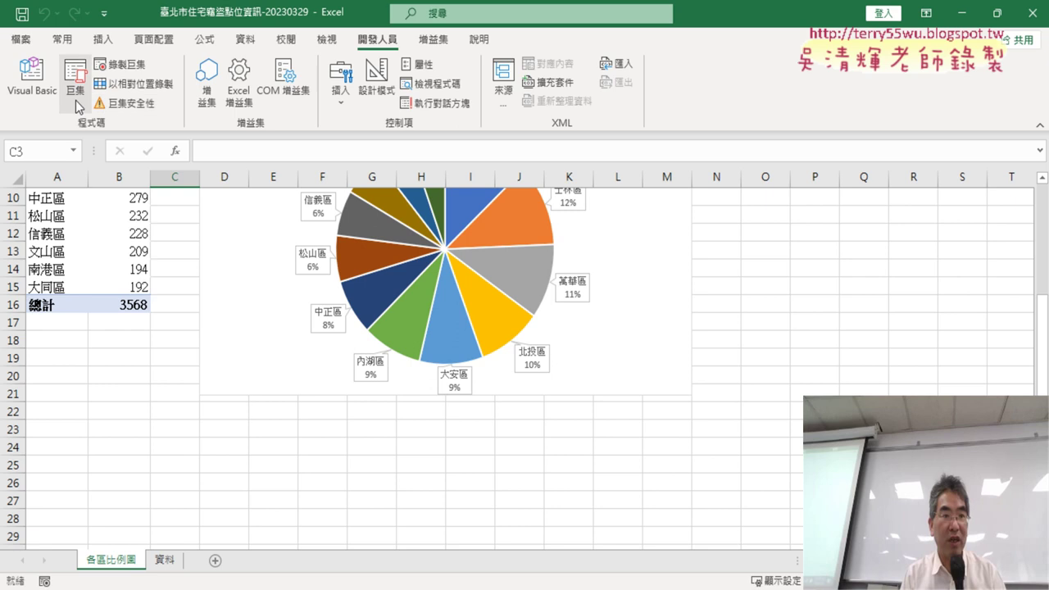
click(31, 80)
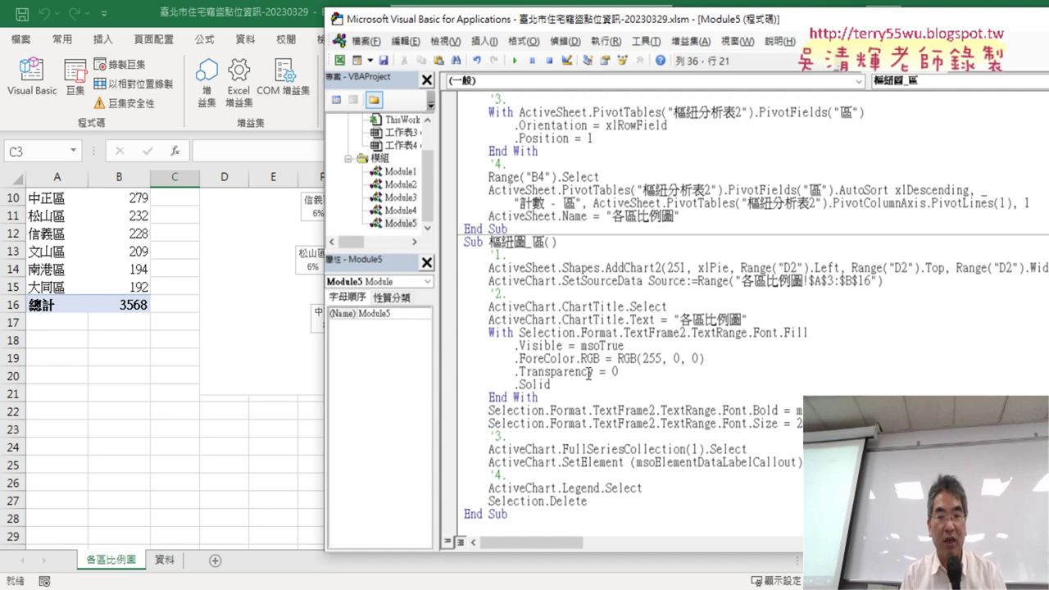
Create a new Sub 各區比例圖() procedure below the last End Sub
scroll(551, 369, up, 2)
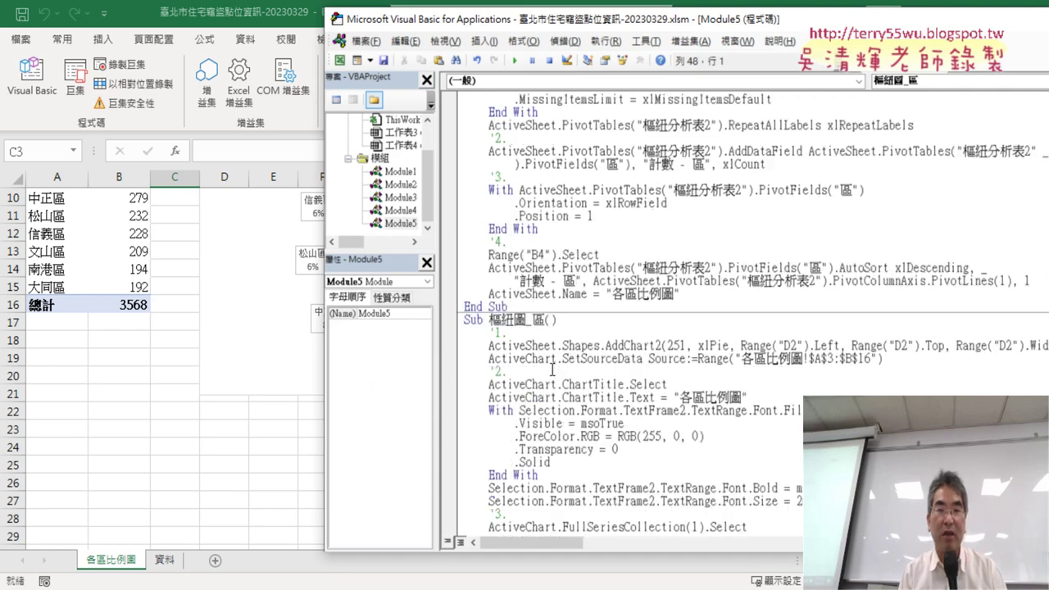
scroll(549, 344, up, 2)
scroll(549, 340, up, 1)
scroll(549, 340, down, 5)
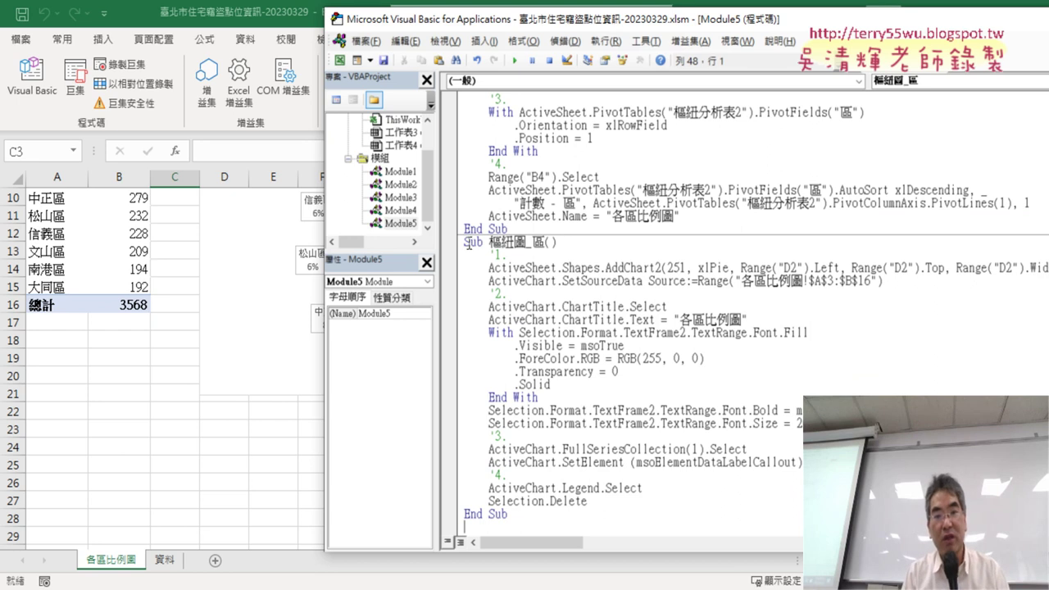
mouse_move(467, 244)
mouse_down()
mouse_move(477, 243)
mouse_move(494, 374)
mouse_up()
drag(491, 243, 464, 243)
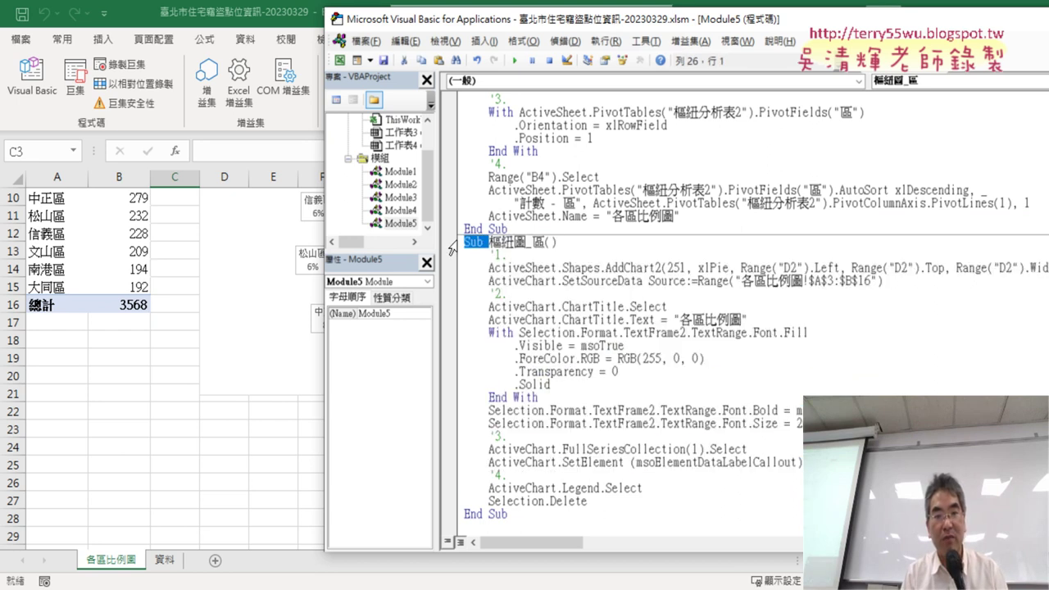
click(477, 529)
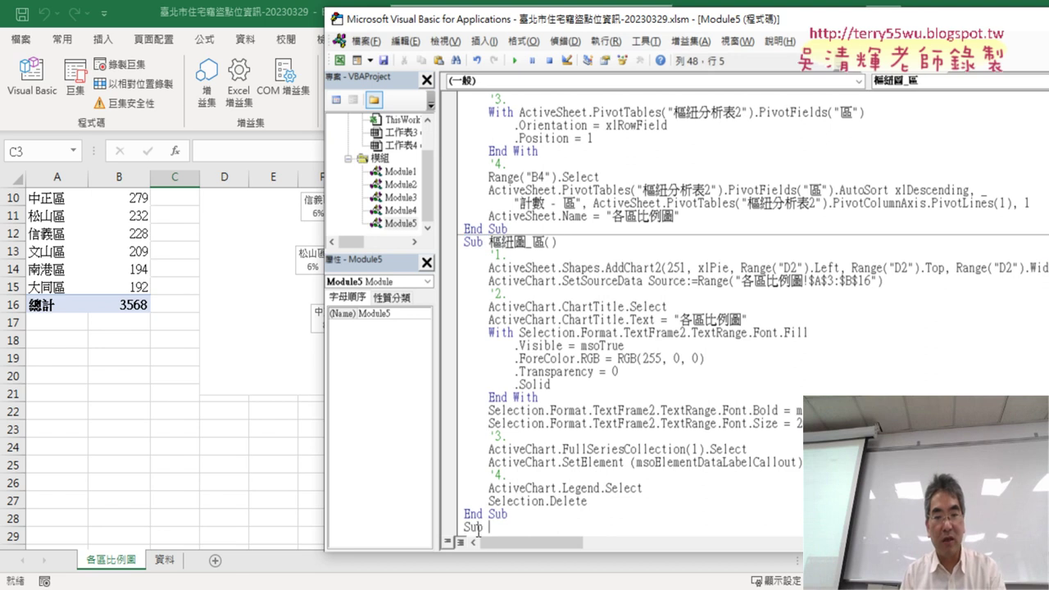
text(Sub)
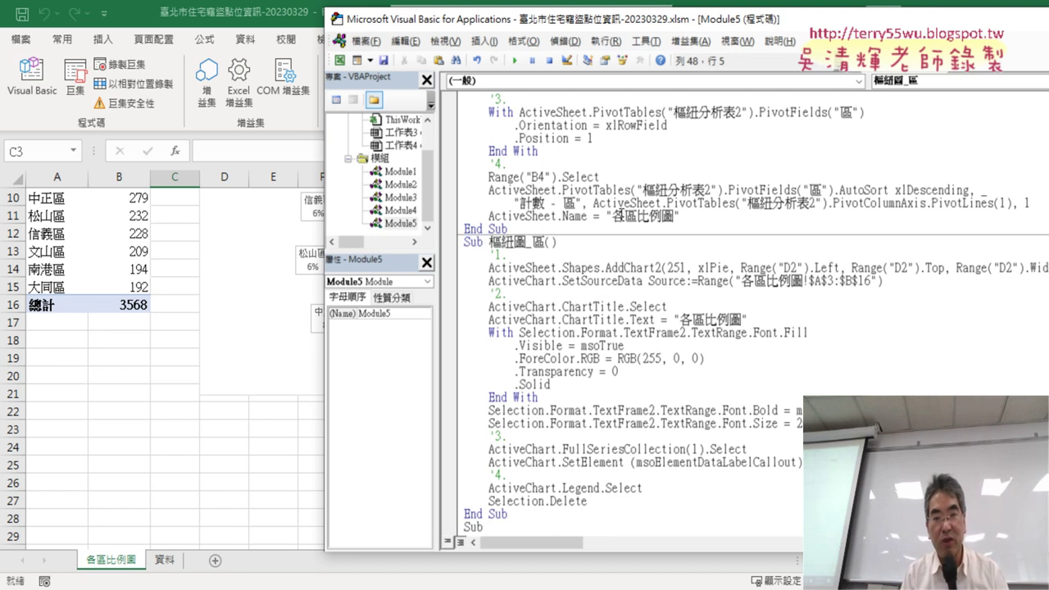
click(618, 216)
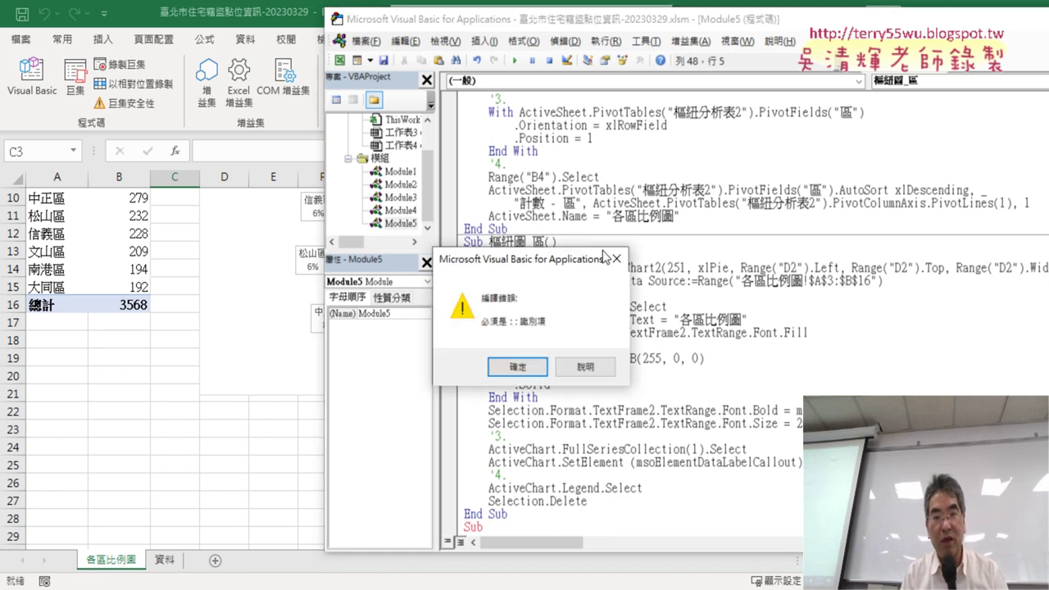
click(517, 369)
mouse_move(612, 215)
mouse_down()
mouse_move(674, 219)
mouse_move(541, 528)
mouse_up()
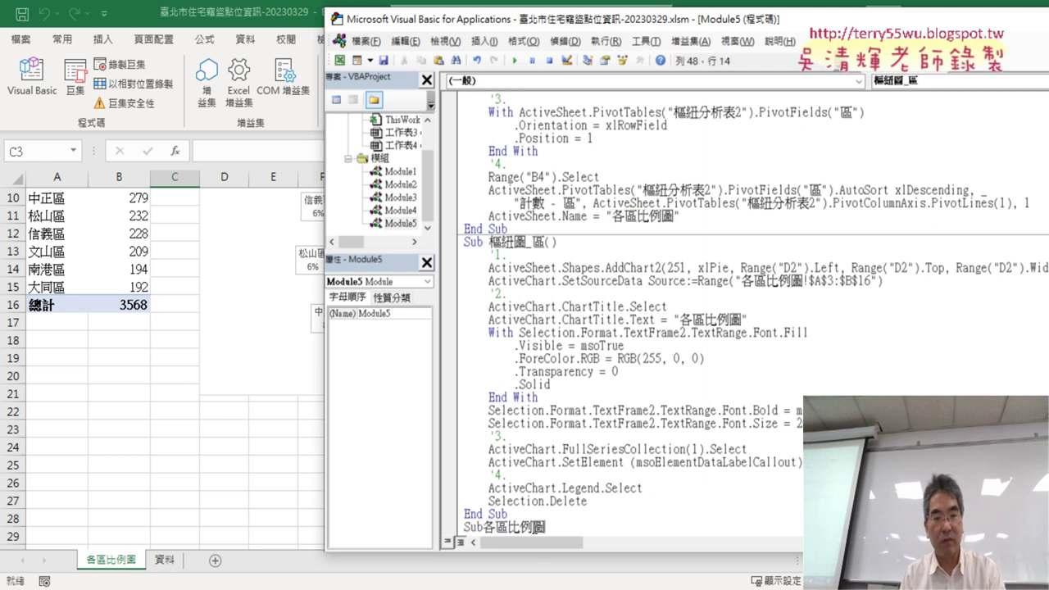
click(581, 530)
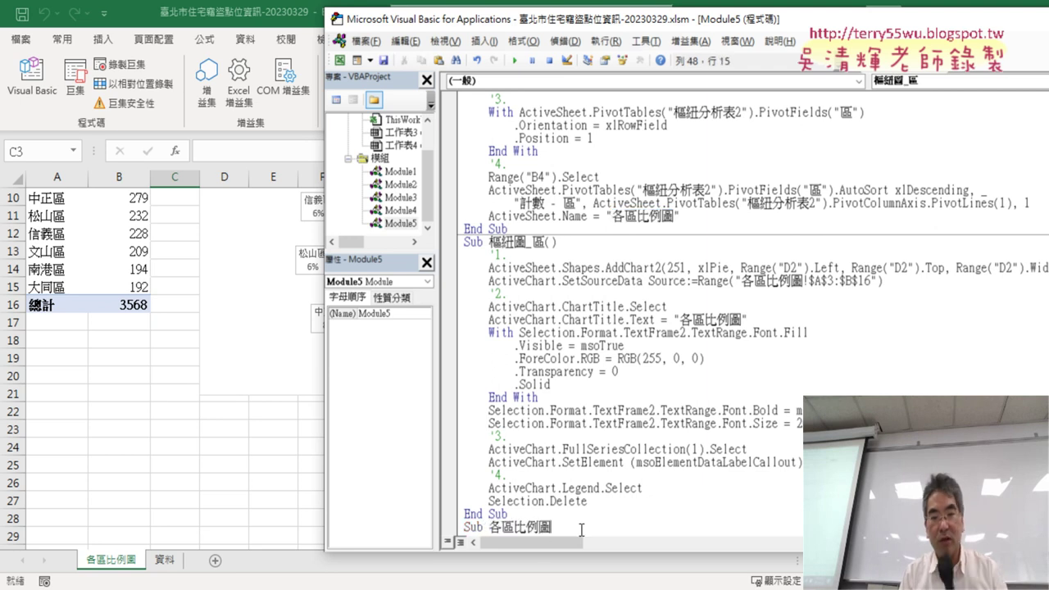
key(Return)
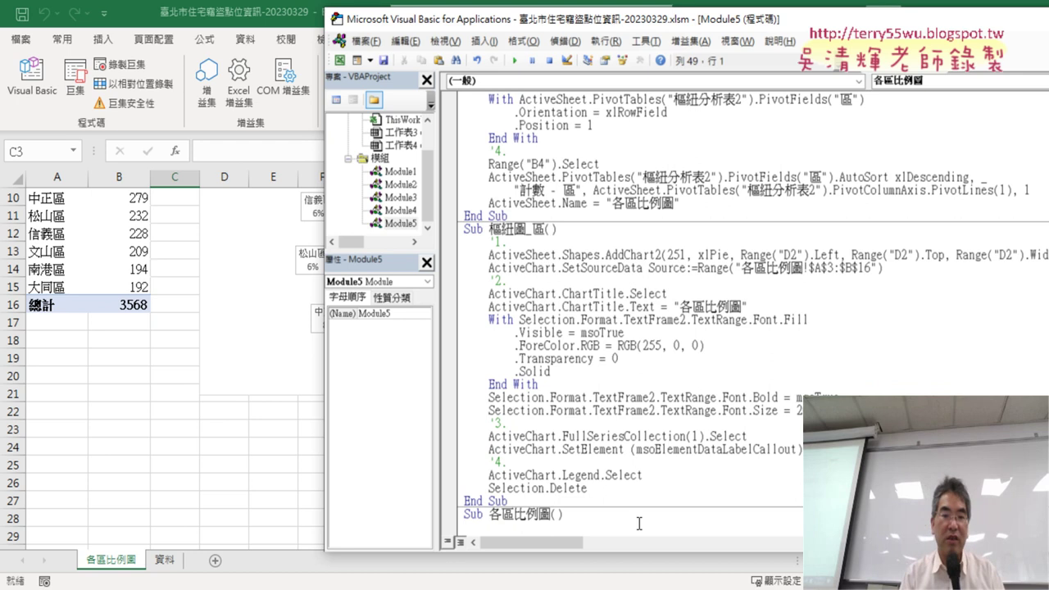
Add the line Call 樞紐表_區 and start a second Call line for 樞紐圖_區
scroll(685, 478, down, 1)
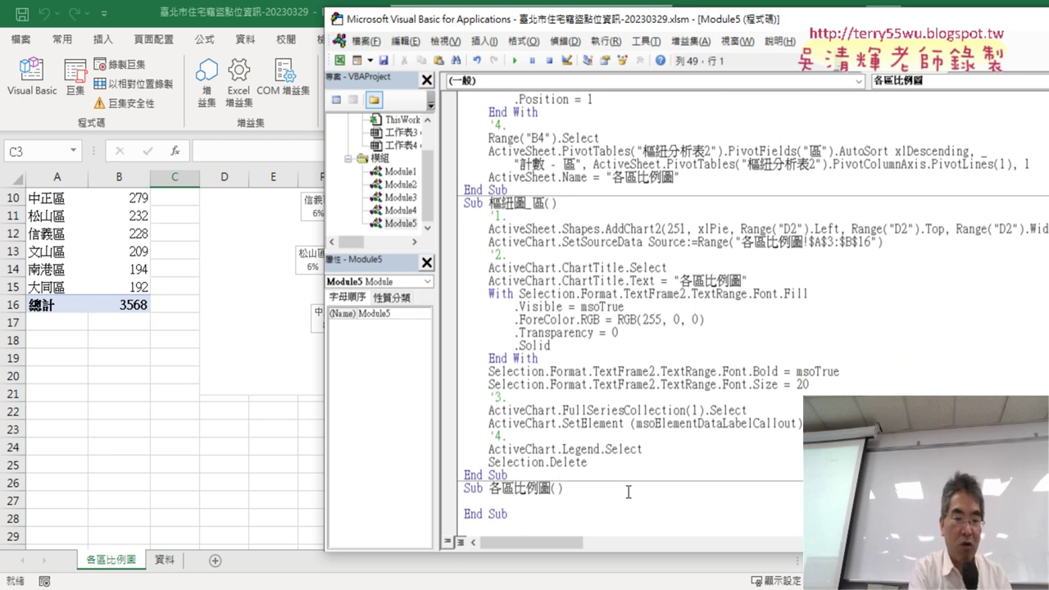
key(Tab)
text(c)
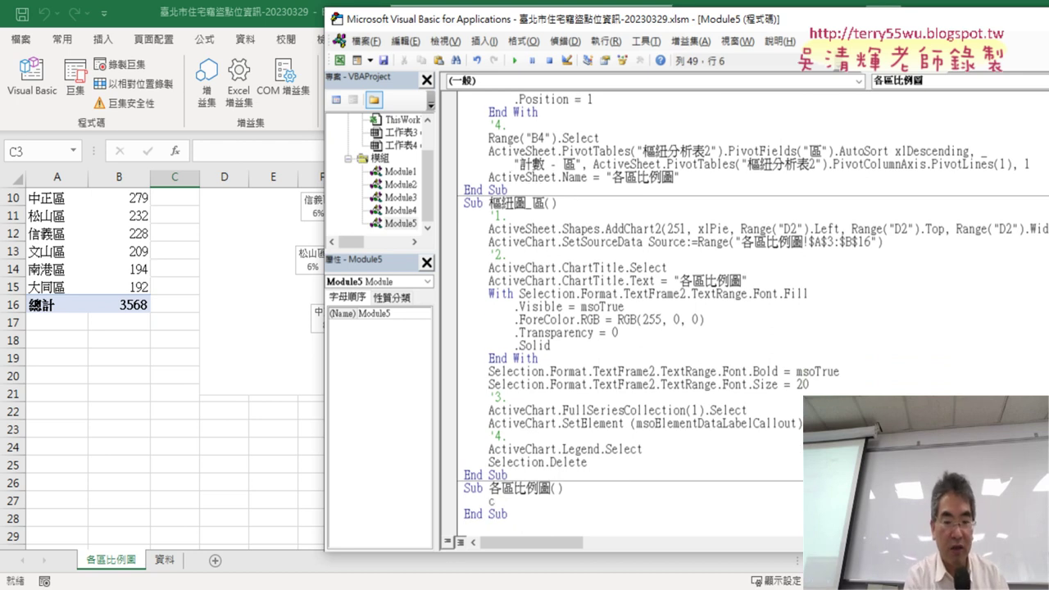
text(all)
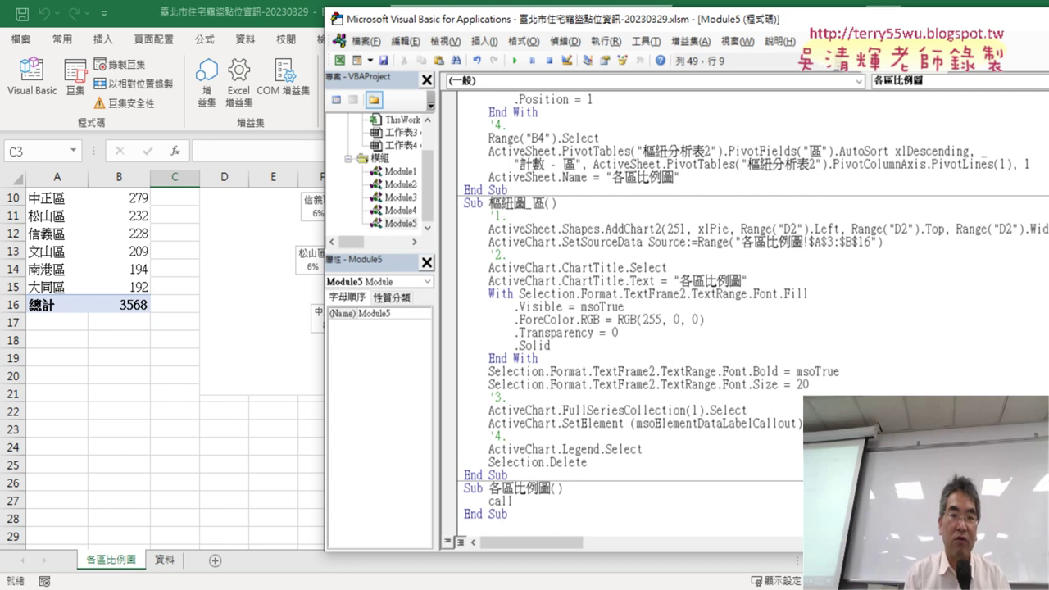
scroll(664, 349, up, 3)
scroll(664, 349, up, 3)
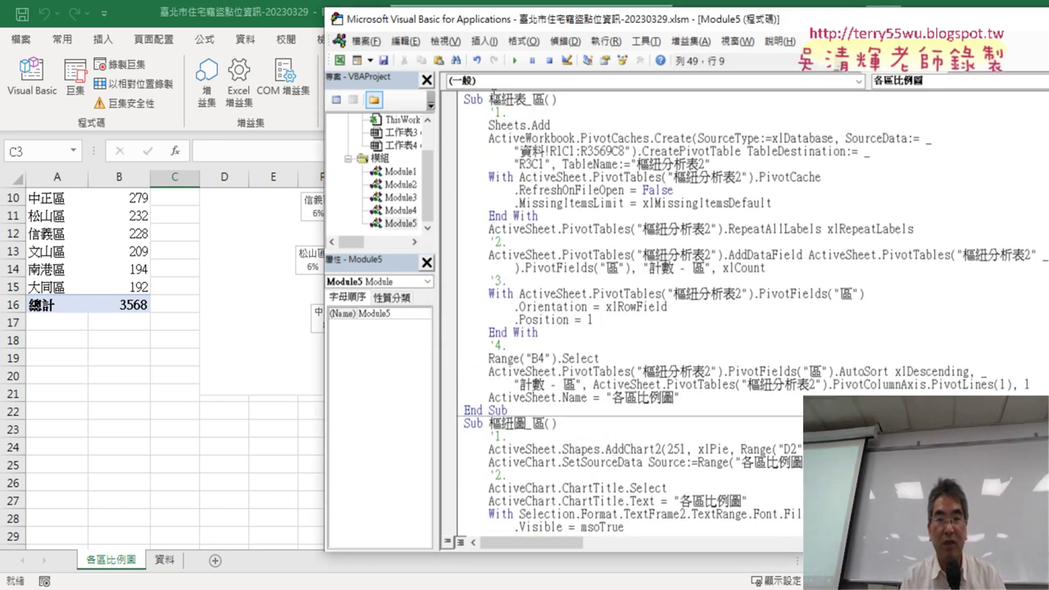
drag(490, 99, 535, 99)
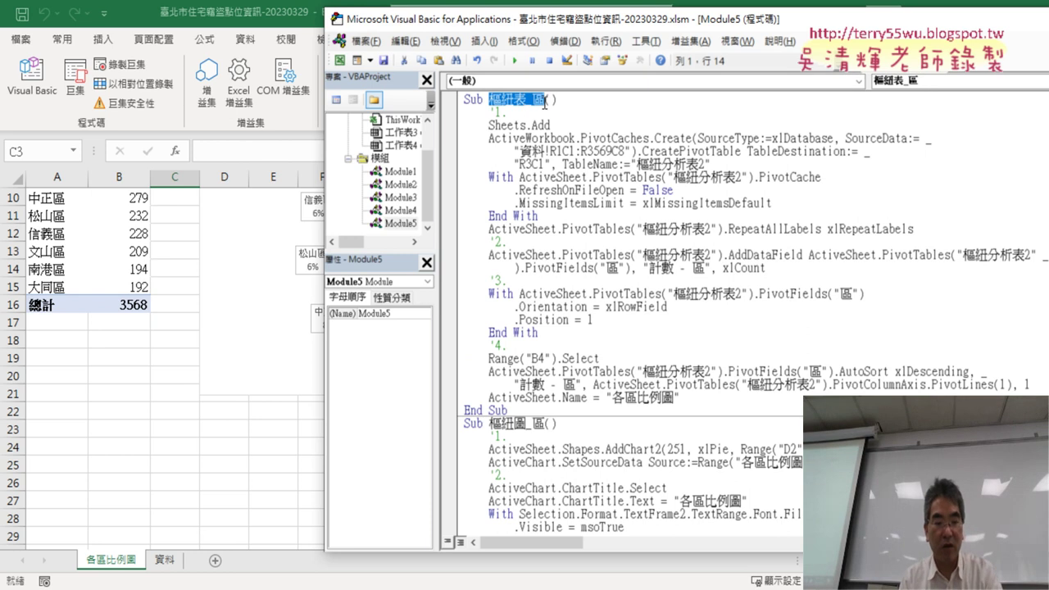
scroll(558, 352, down, 5)
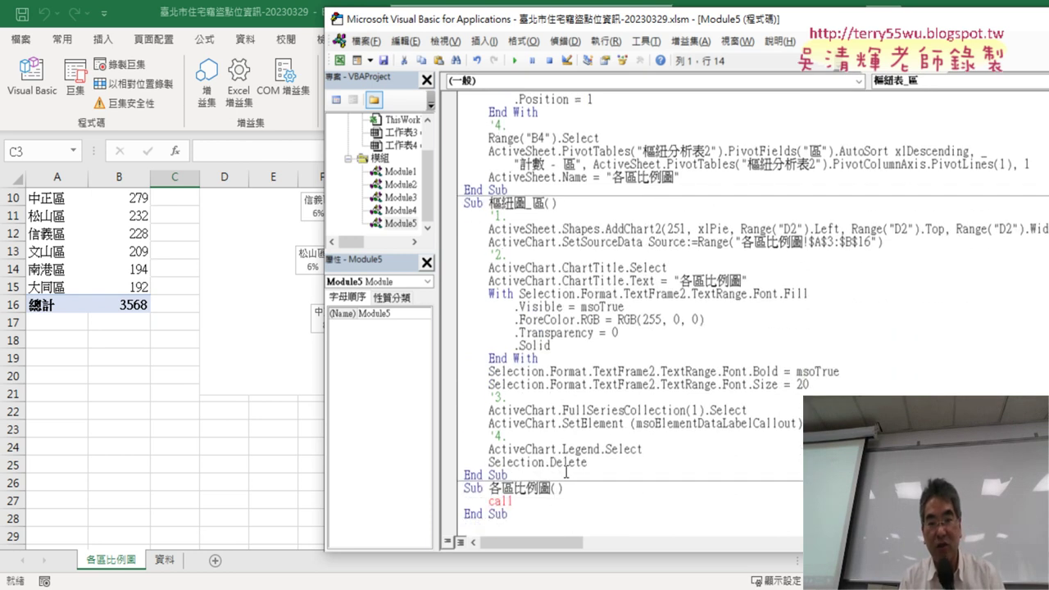
click(548, 500)
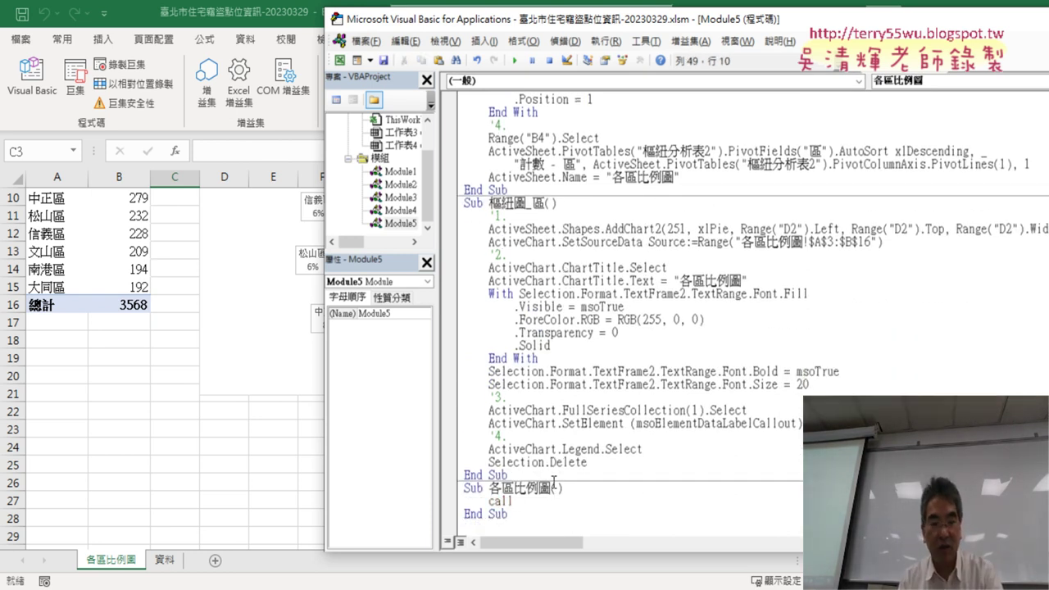
text(樞紐表_區)
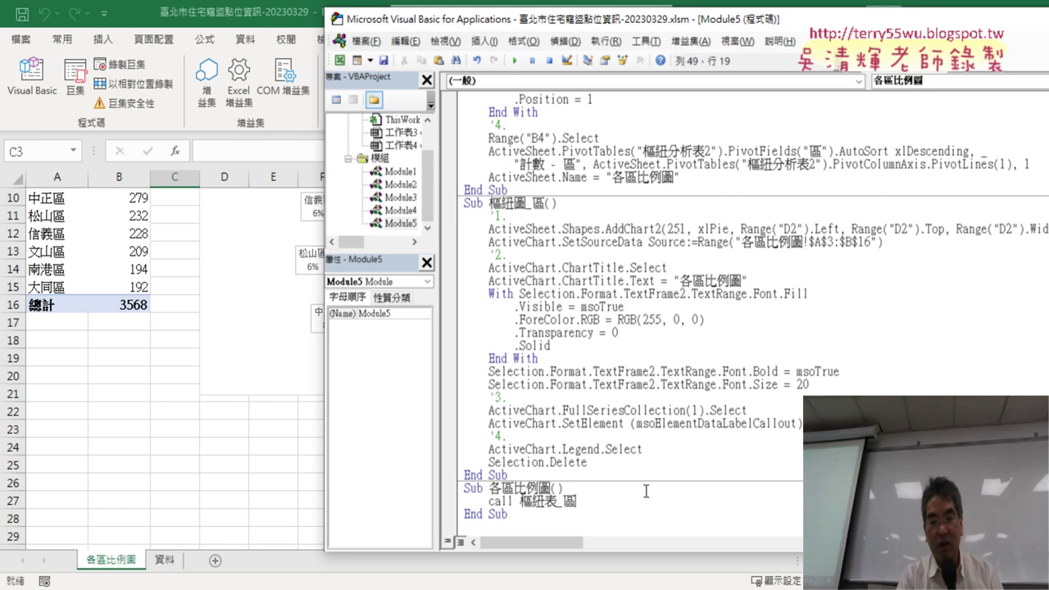
key(Return)
mouse_move(572, 507)
mouse_down()
mouse_move(495, 503)
mouse_move(503, 521)
mouse_move(556, 514)
mouse_up()
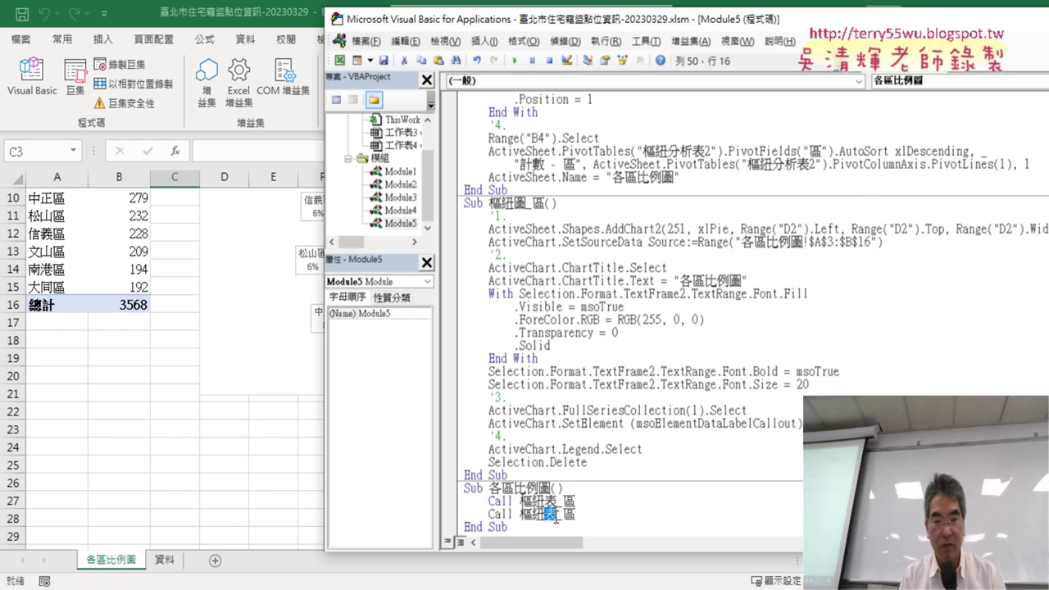
text(tx)
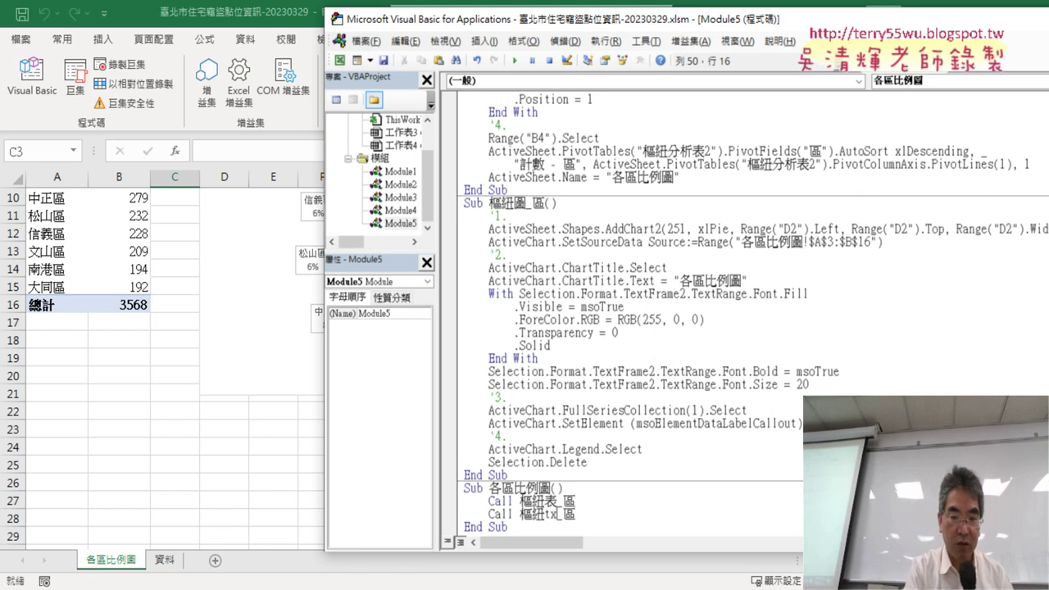
text(圖)
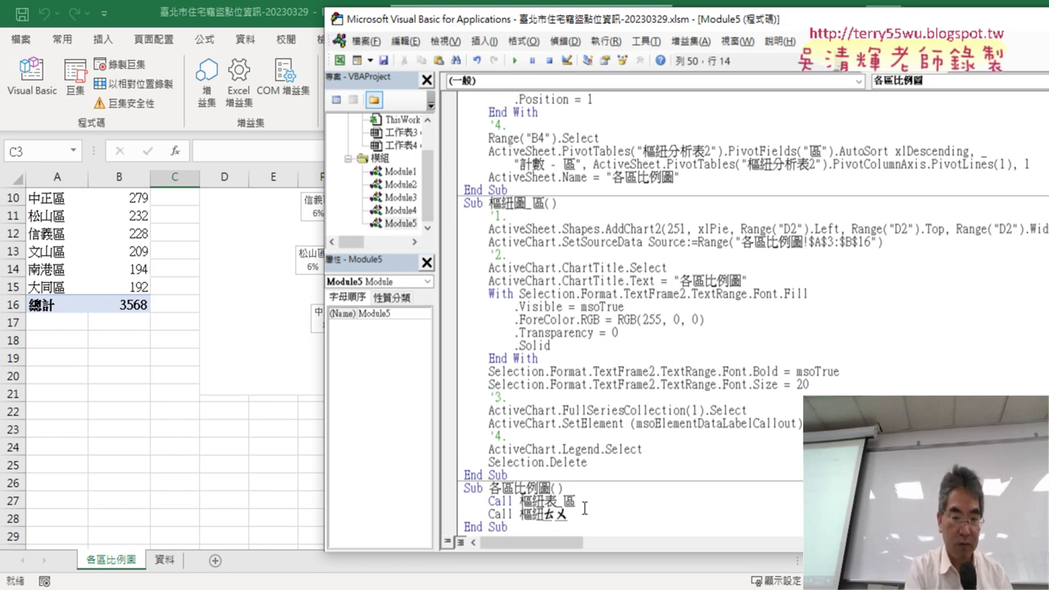
text(_區)
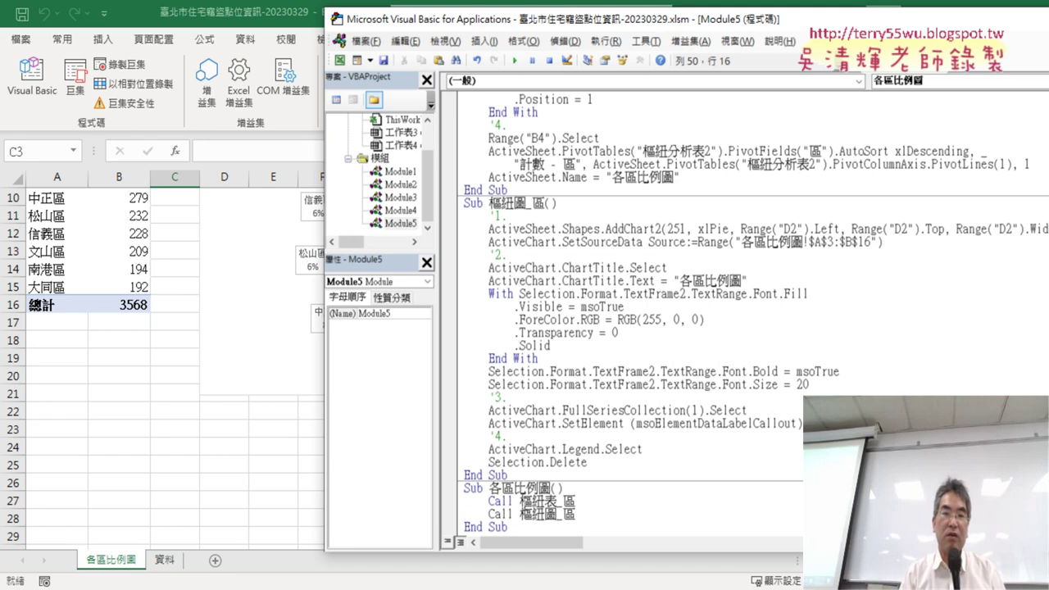
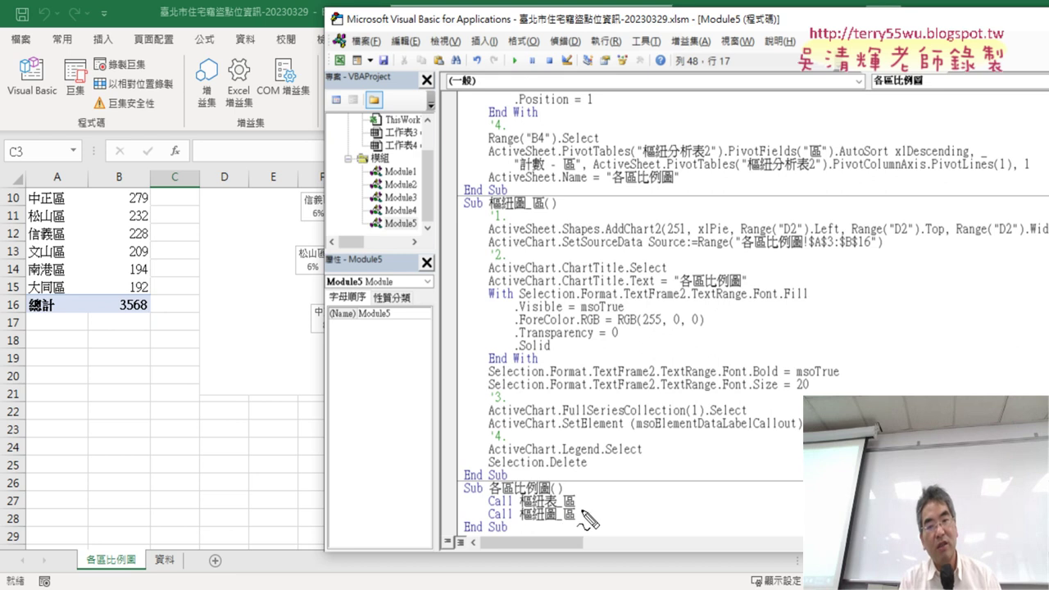
Mark the Call 樞紐表_區 and Call 樞紐圖_區 lines with arrows, then start deleting the 各區比例圖 sheet
drag(582, 509, 521, 509)
drag(584, 496, 582, 155)
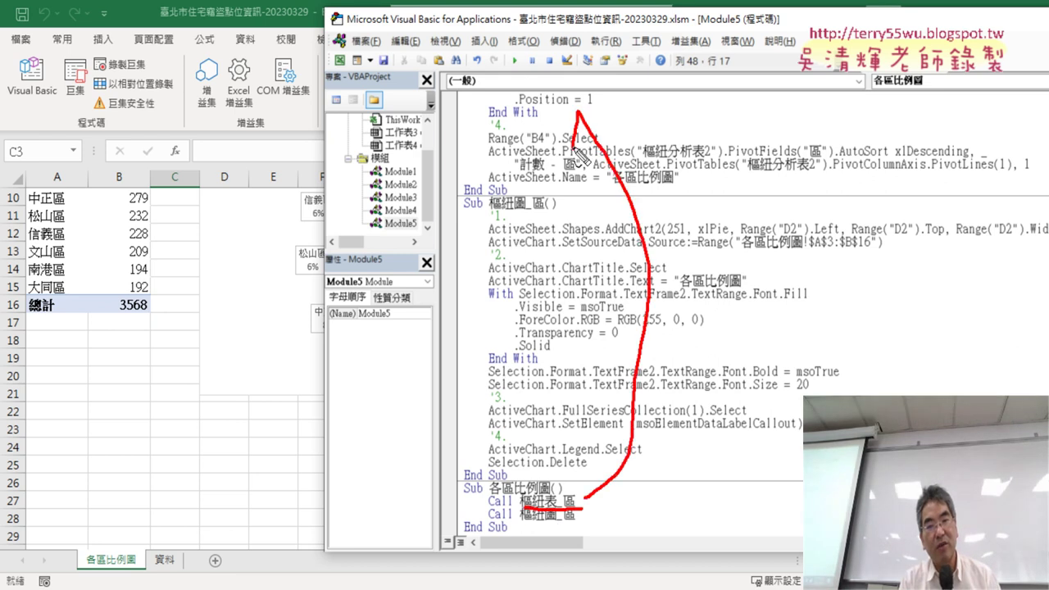
drag(578, 114, 635, 129)
drag(568, 523, 512, 522)
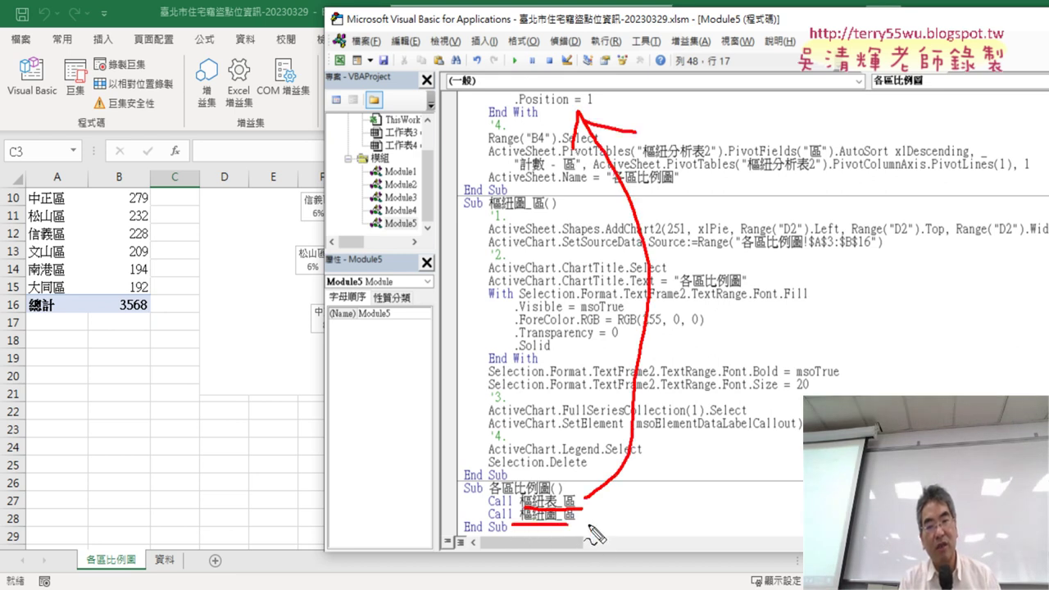
mouse_move(587, 525)
mouse_down()
mouse_move(475, 218)
mouse_move(500, 246)
mouse_up()
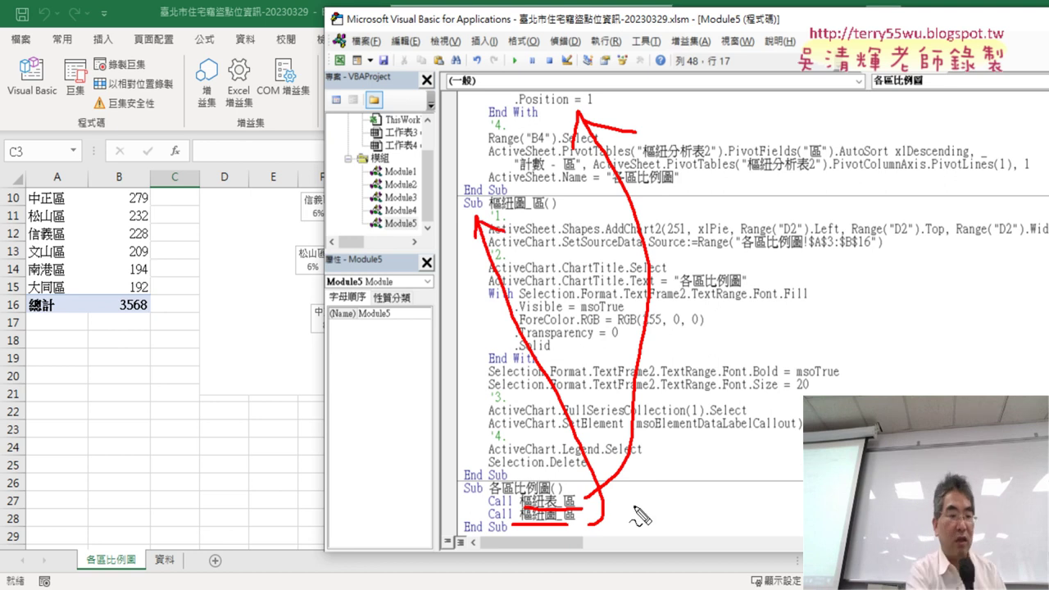
key(Escape)
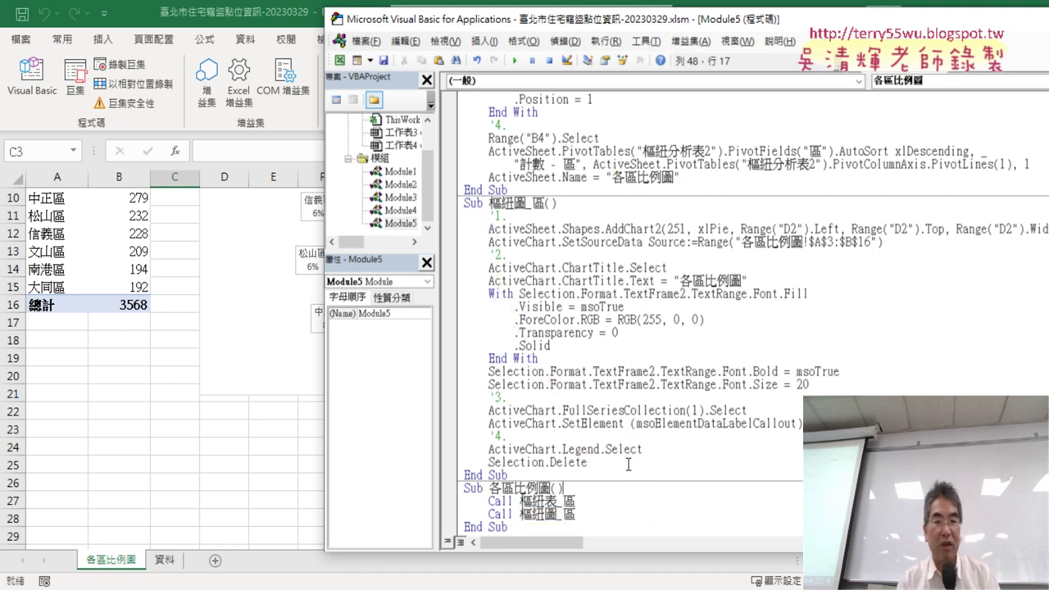
right_click(129, 559)
Delete the 各區比例圖 sheet, then run the 各區比例圖 macro from VBA and view the pie chart
click(172, 358)
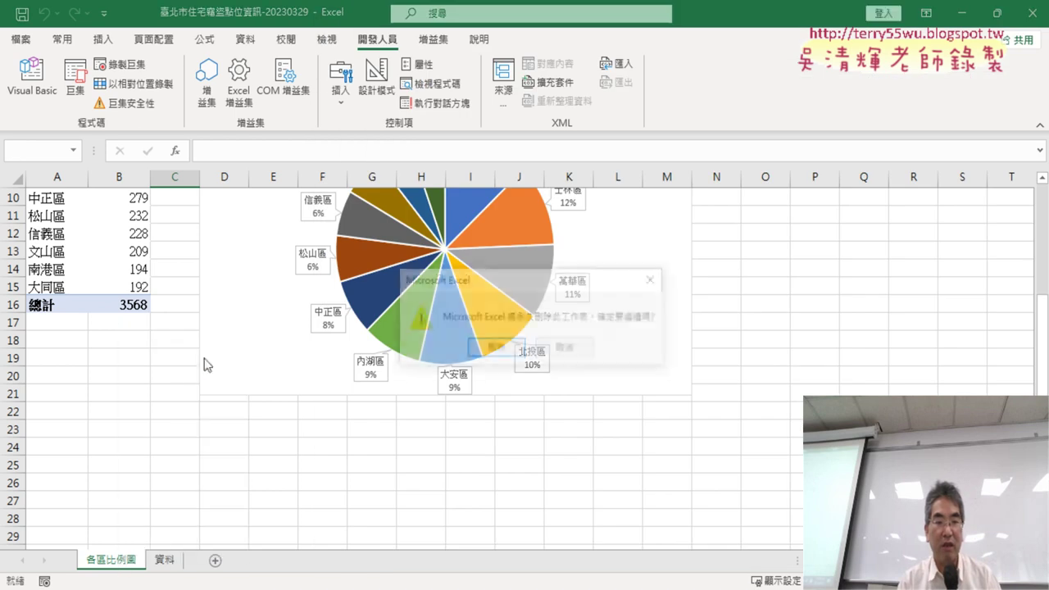
click(496, 349)
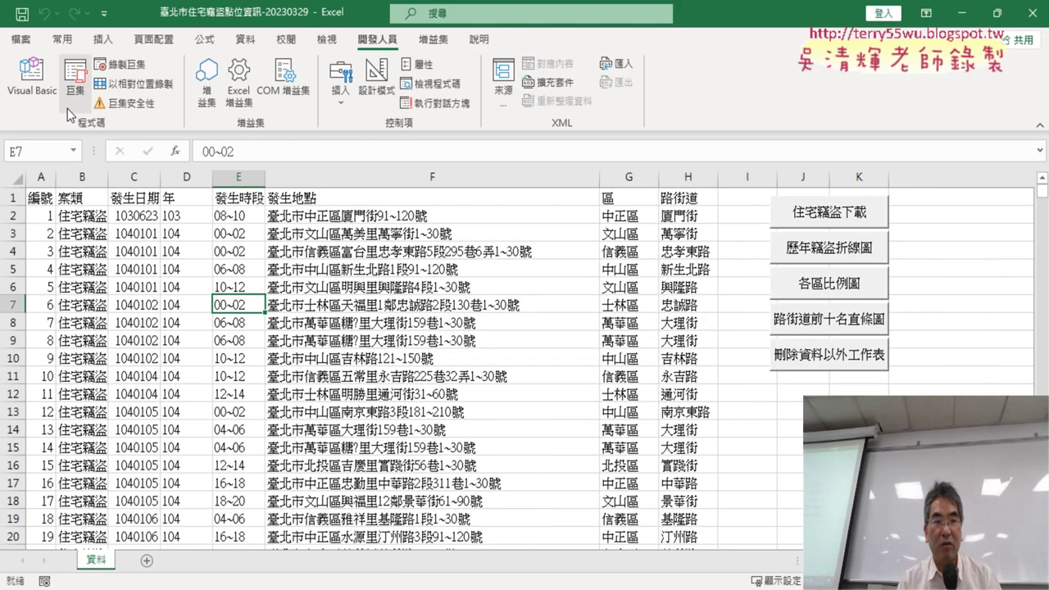
click(49, 92)
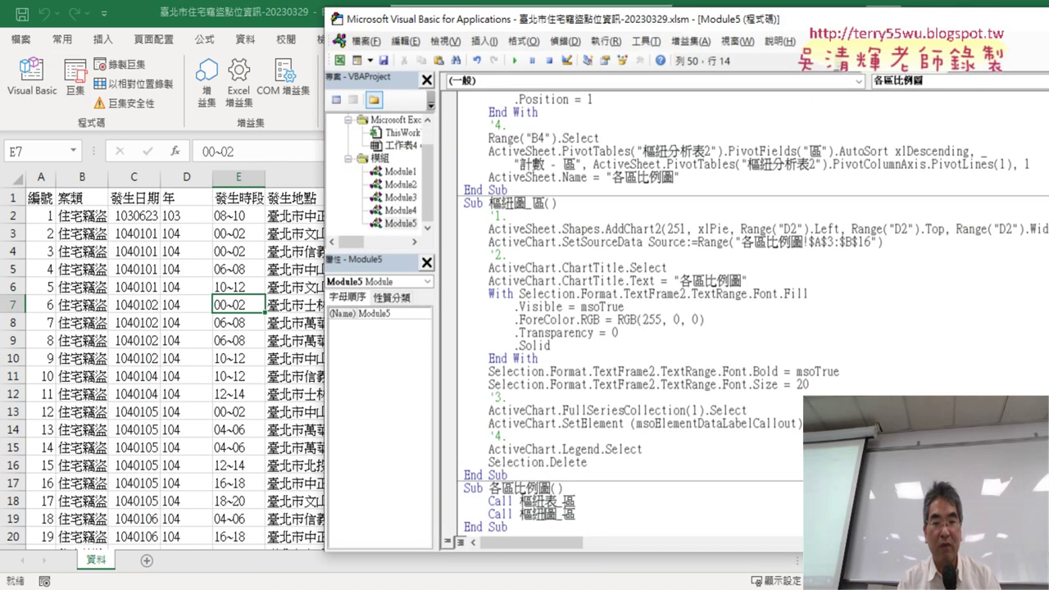
click(515, 59)
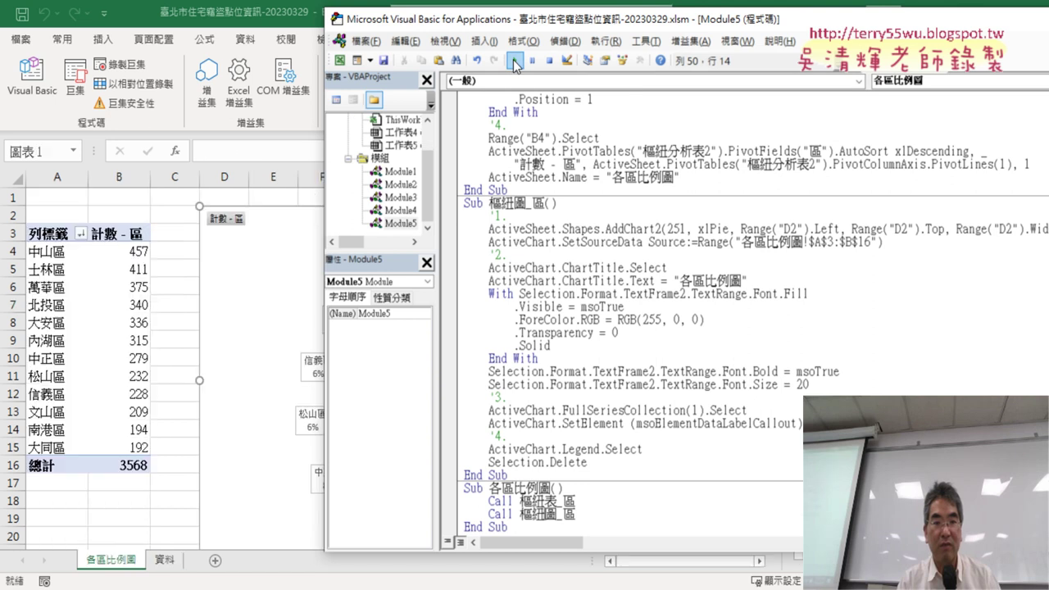
click(166, 293)
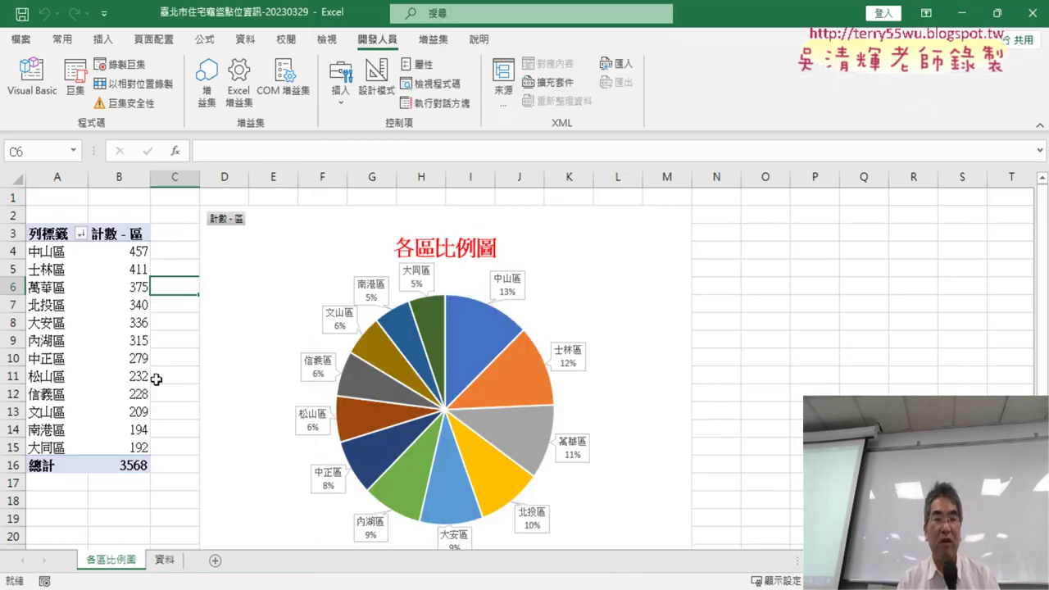
Delete the 各區比例圖 sheet again and run its button, dismissing the ambiguous-name error
right_click(119, 563)
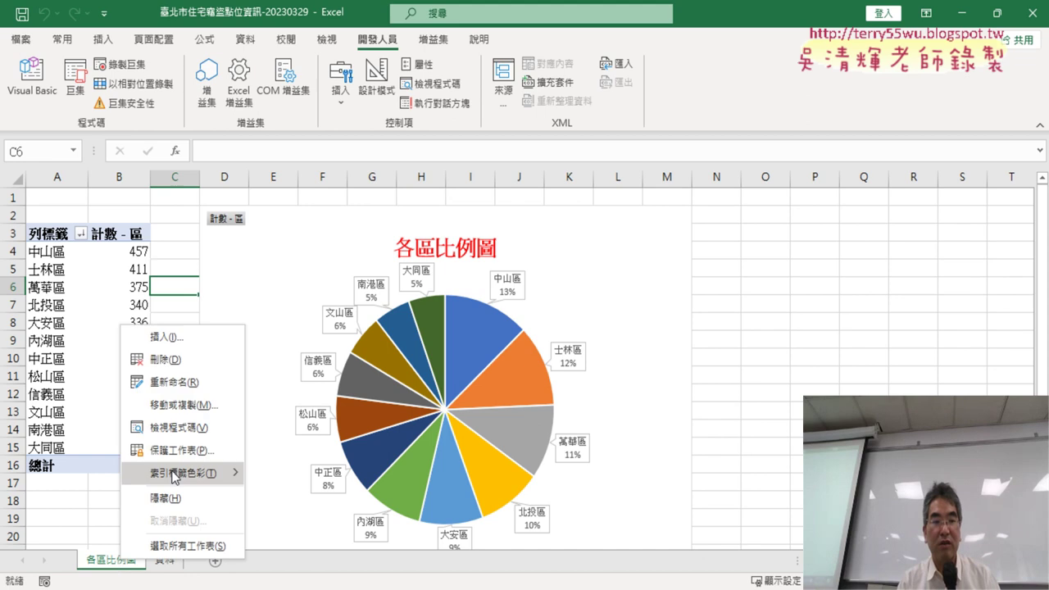
click(175, 366)
click(492, 345)
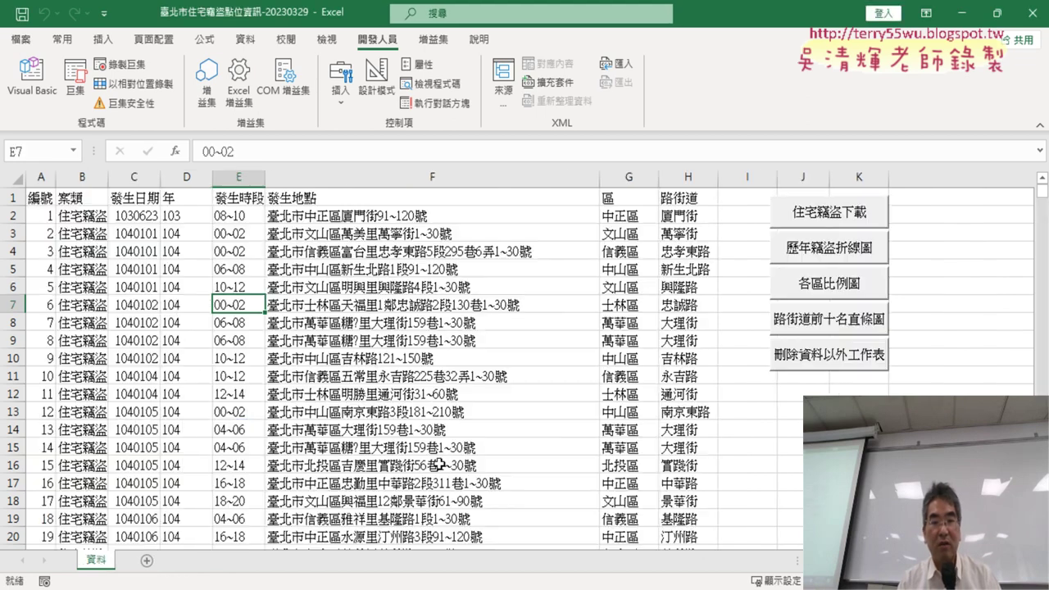
click(851, 287)
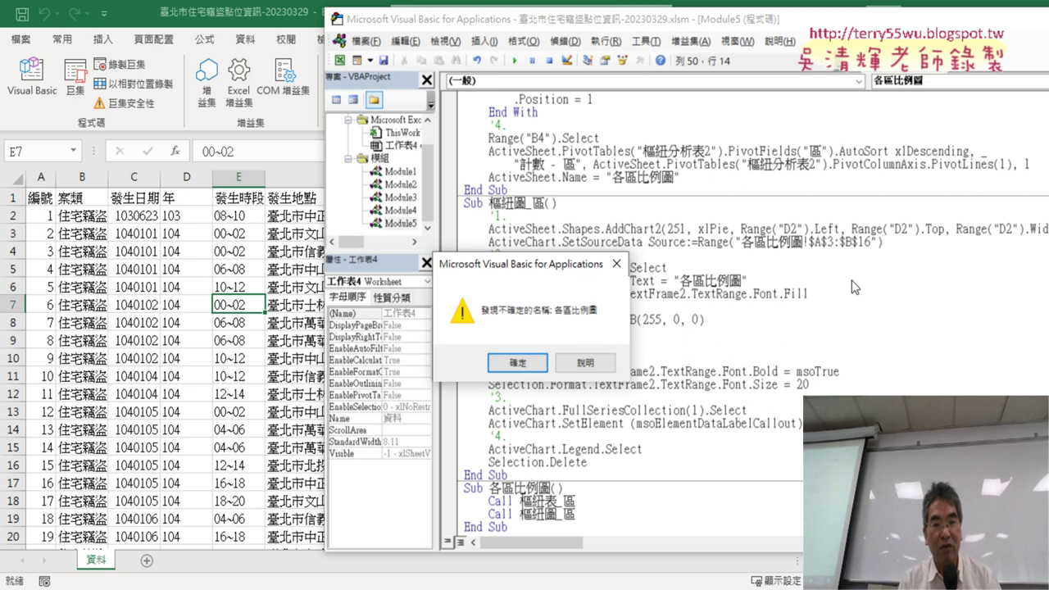
click(521, 361)
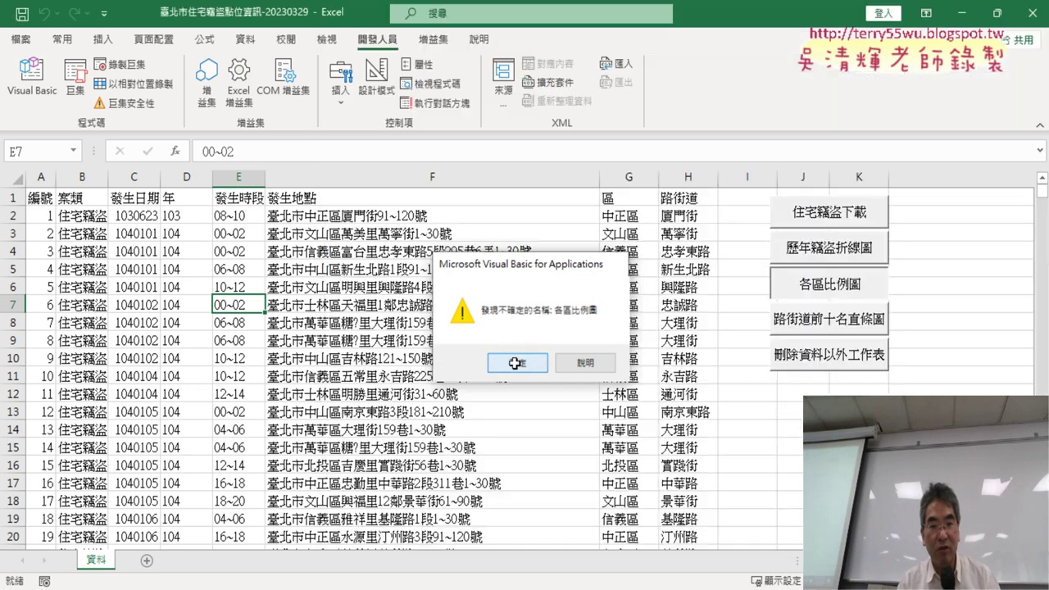
click(31, 82)
Delete the duplicate Sub 各區比例圖 block at the top of Module4
click(542, 510)
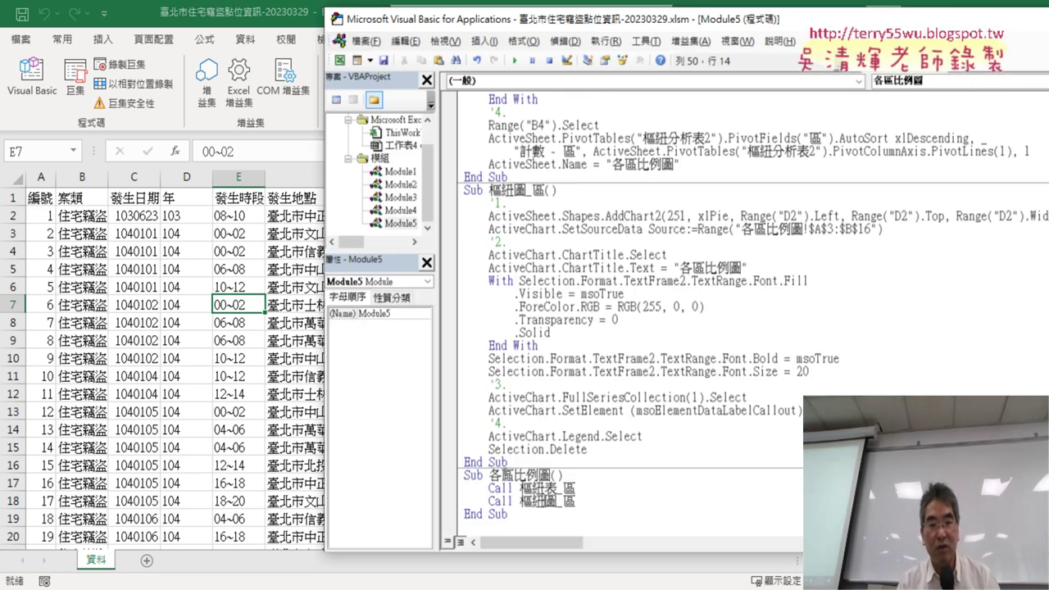
double_click(402, 211)
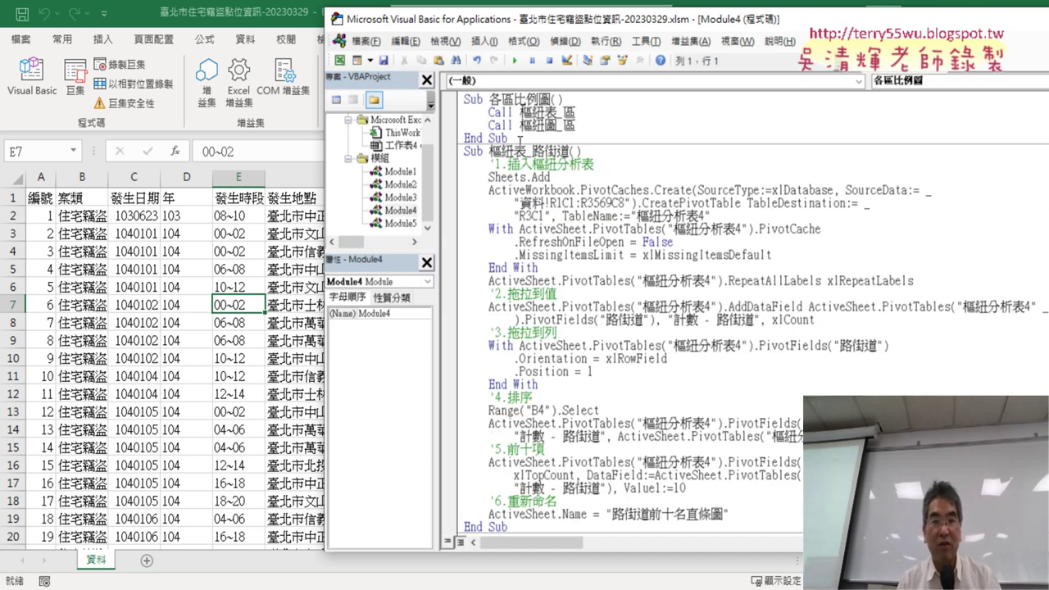
drag(519, 137, 464, 97)
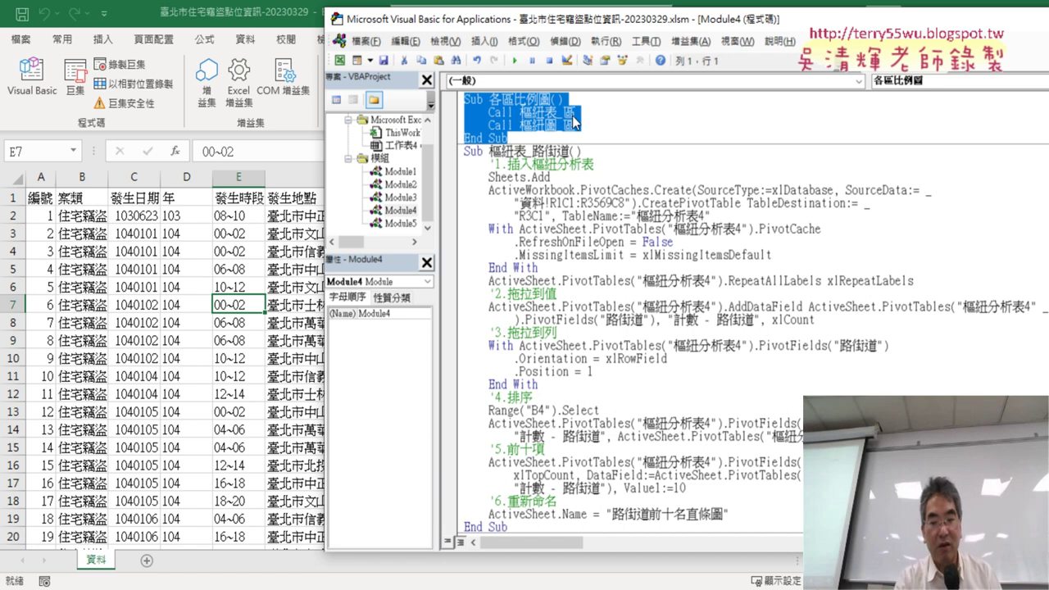
key(Delete)
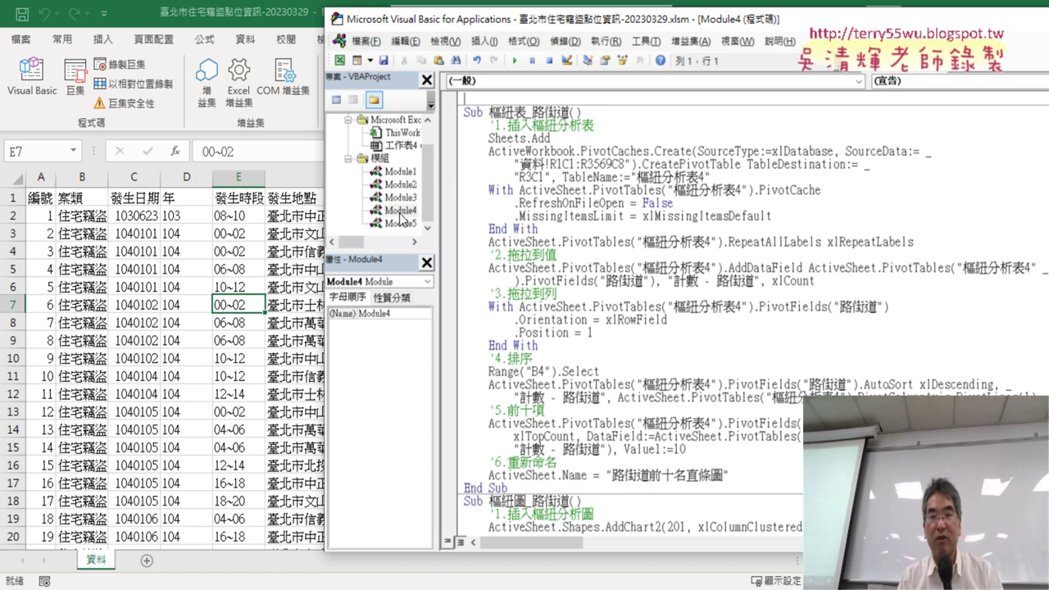
Dismiss the compile error and rerun the 各區比例圖 button to build the 3568-total pivot table and pie chart
click(268, 307)
click(854, 287)
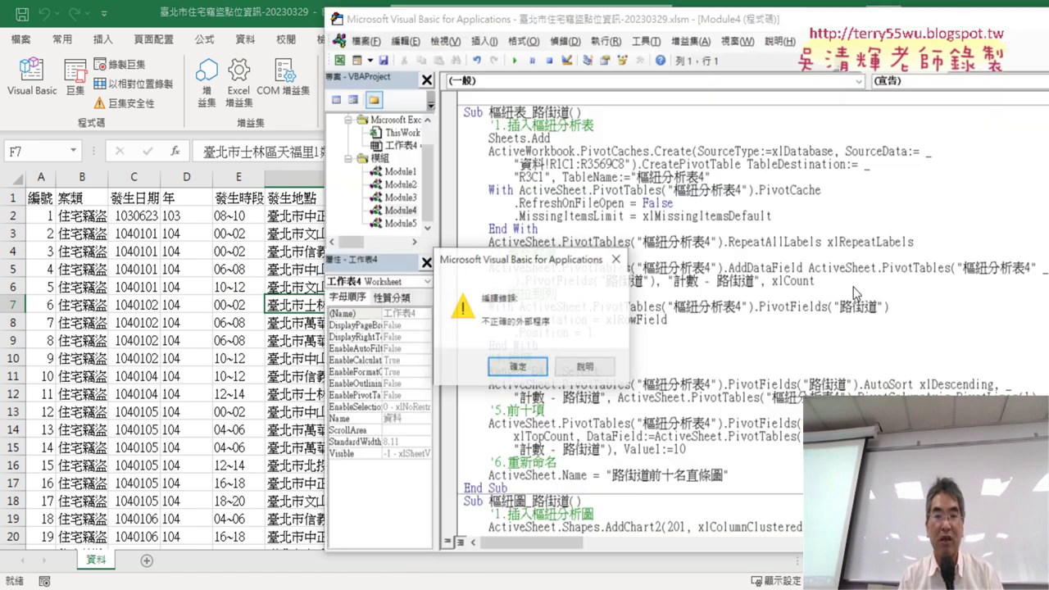
click(527, 363)
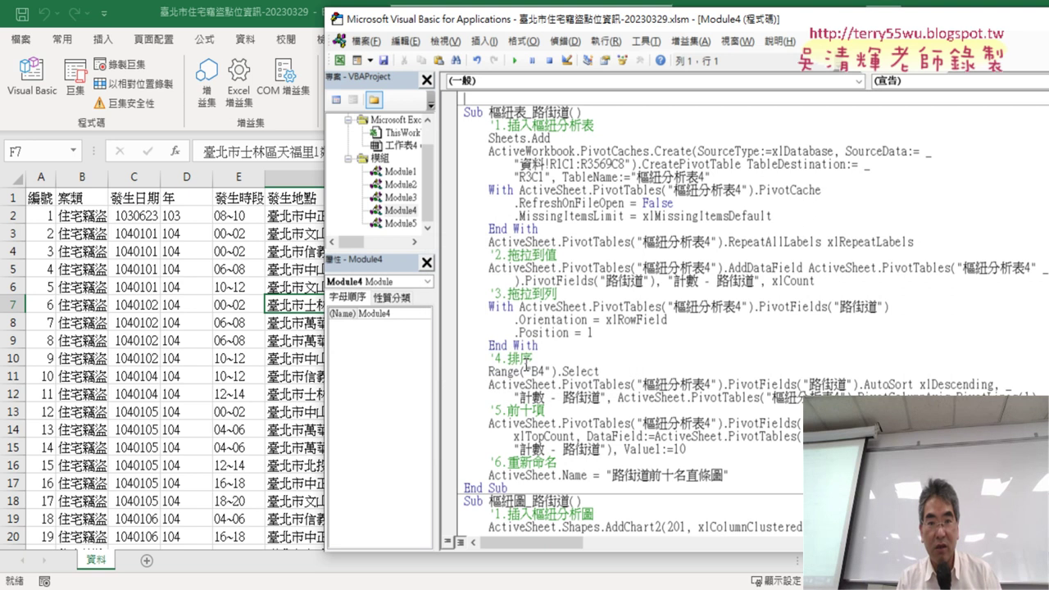
click(571, 318)
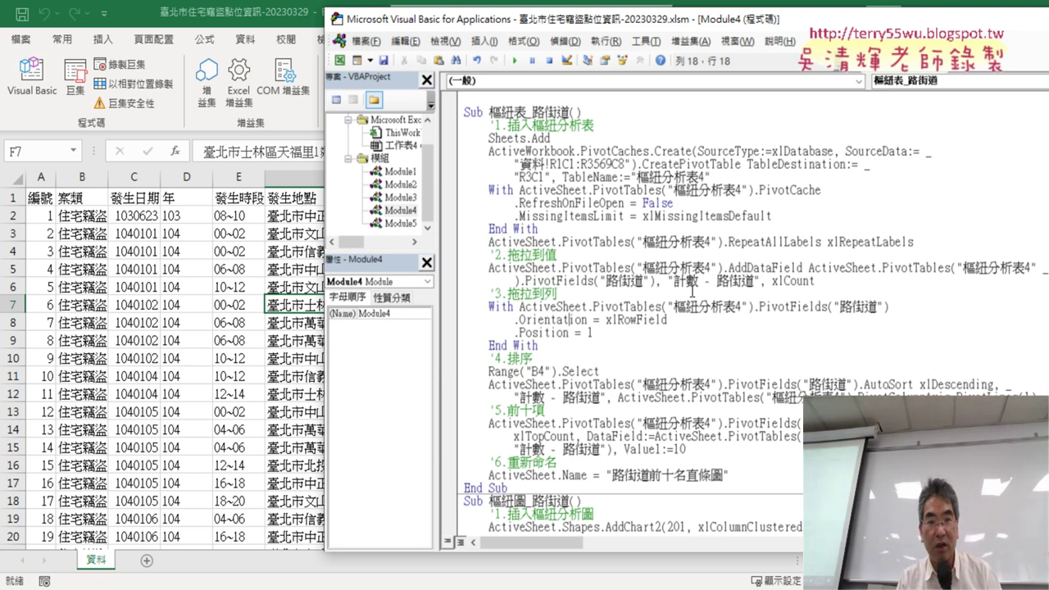
scroll(691, 295, down, 9)
key(alt+F11)
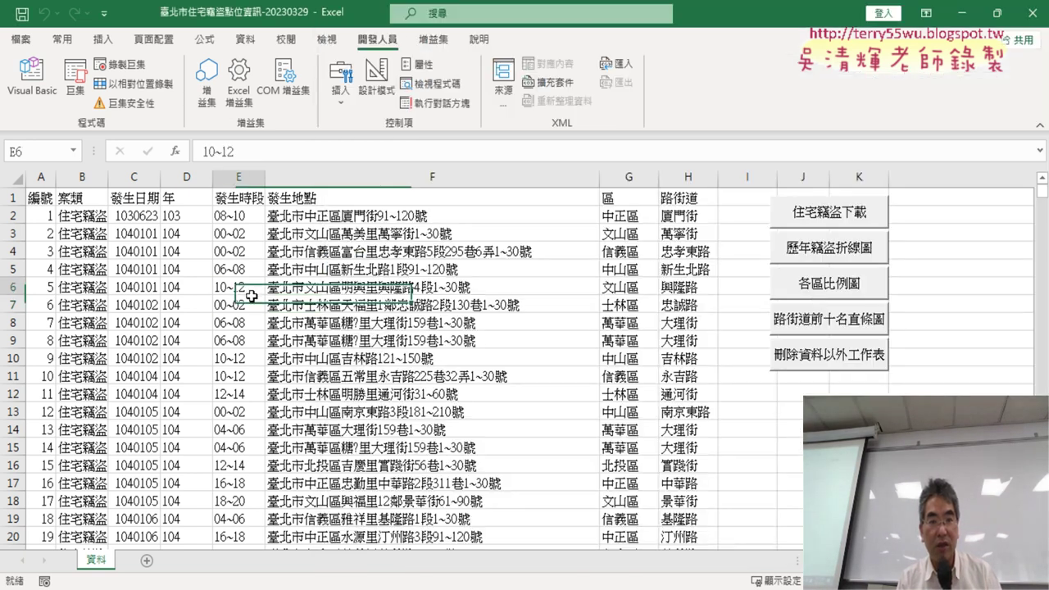
click(832, 295)
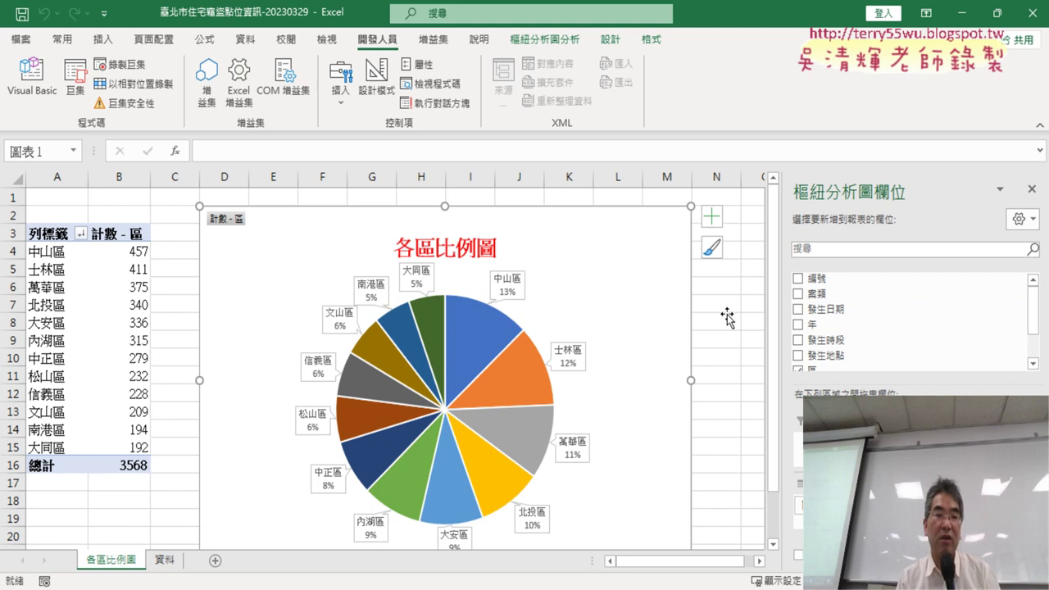
Widen the project panel to show both projects and open Module5 and Module4 code
click(33, 89)
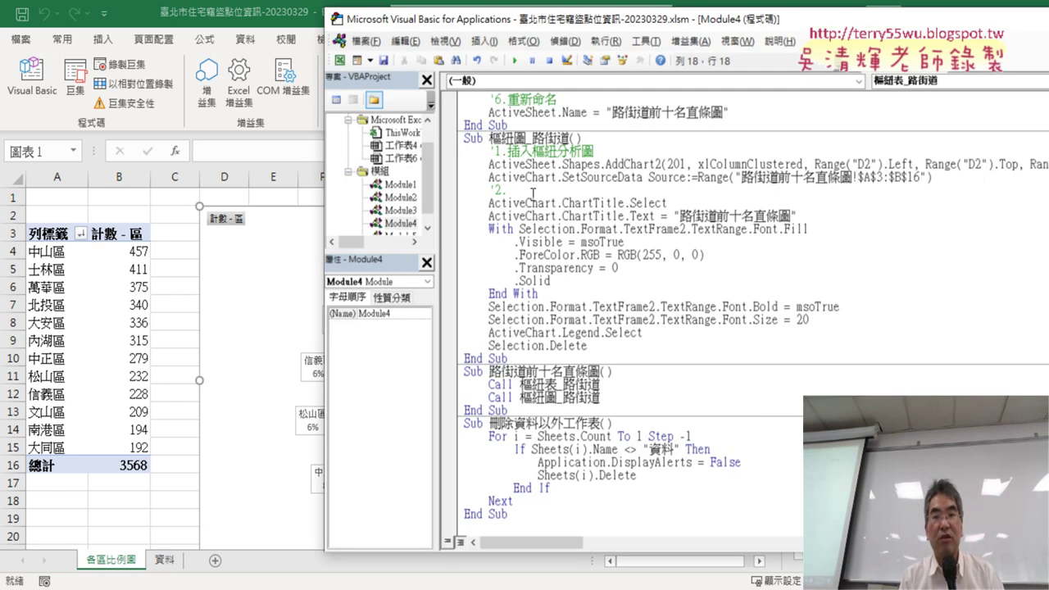
drag(436, 212, 506, 210)
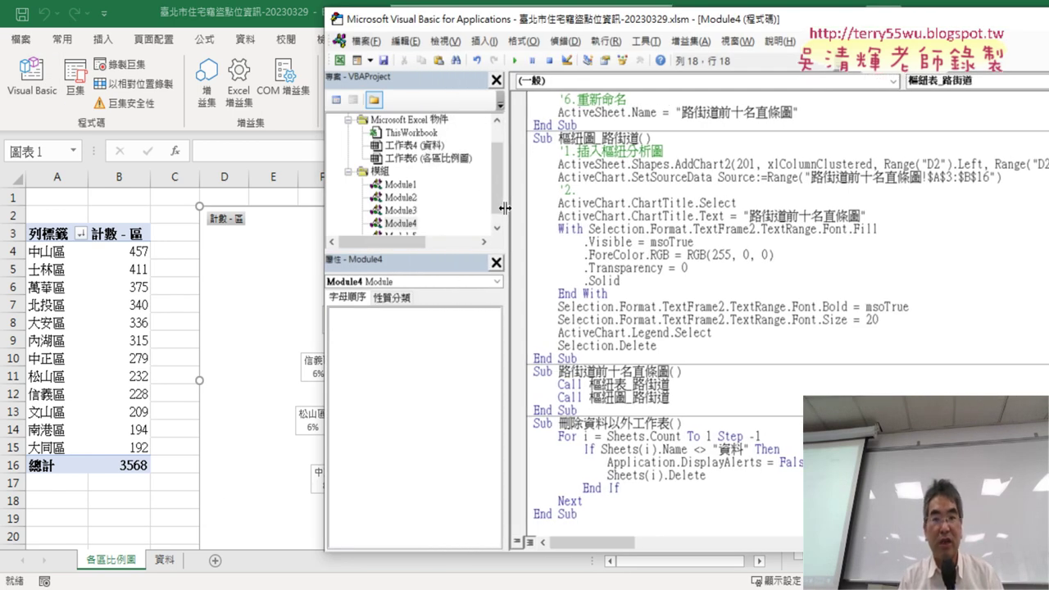
drag(536, 23, 386, 23)
drag(282, 252, 282, 305)
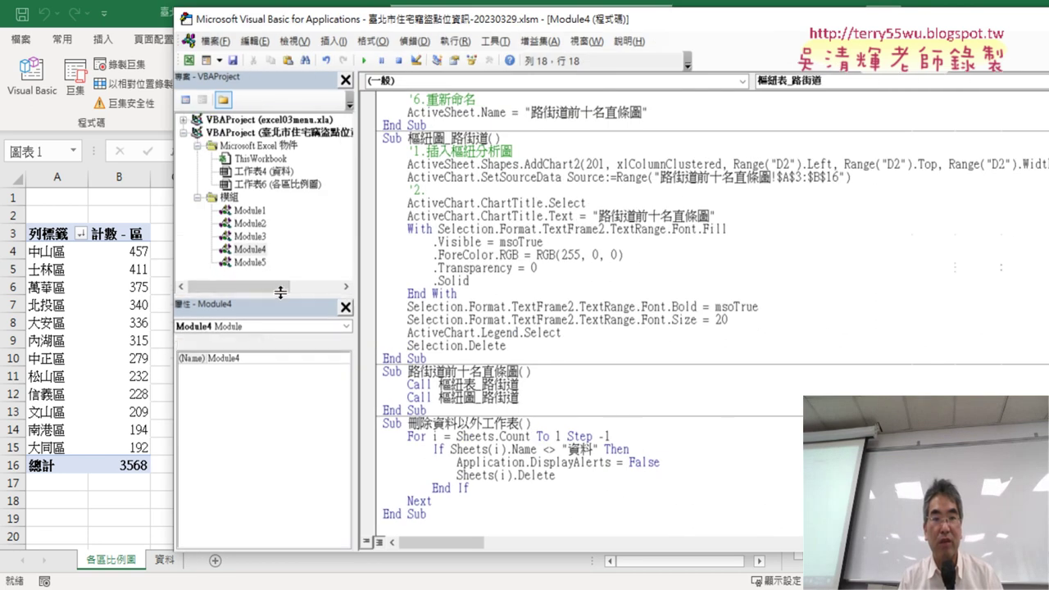
click(246, 263)
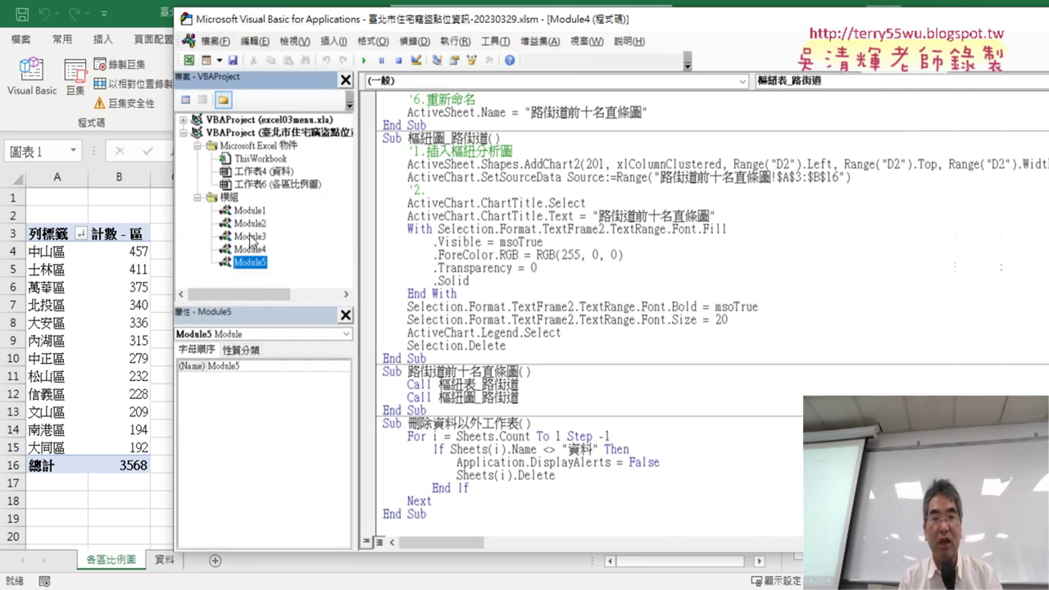
double_click(250, 263)
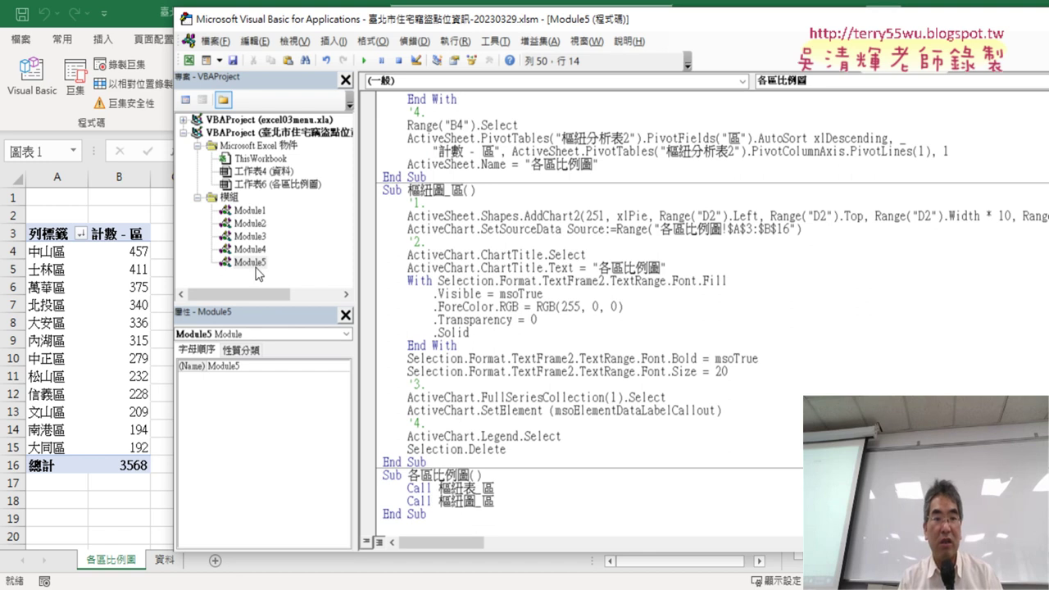
double_click(254, 252)
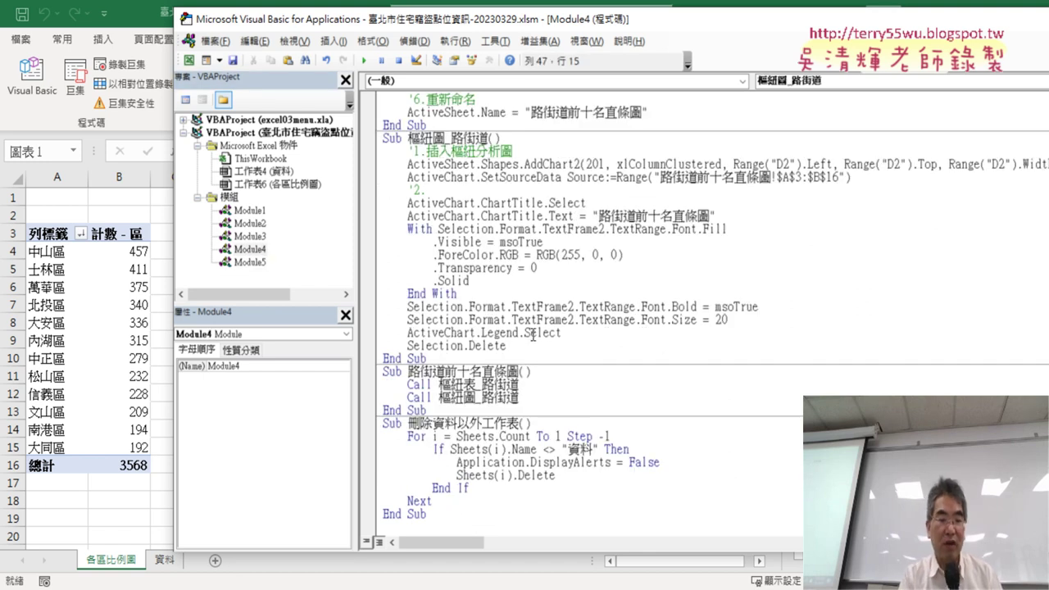
Go to the 各區比例圖 procedure in Module4 and delete it
key(ctrl+z)
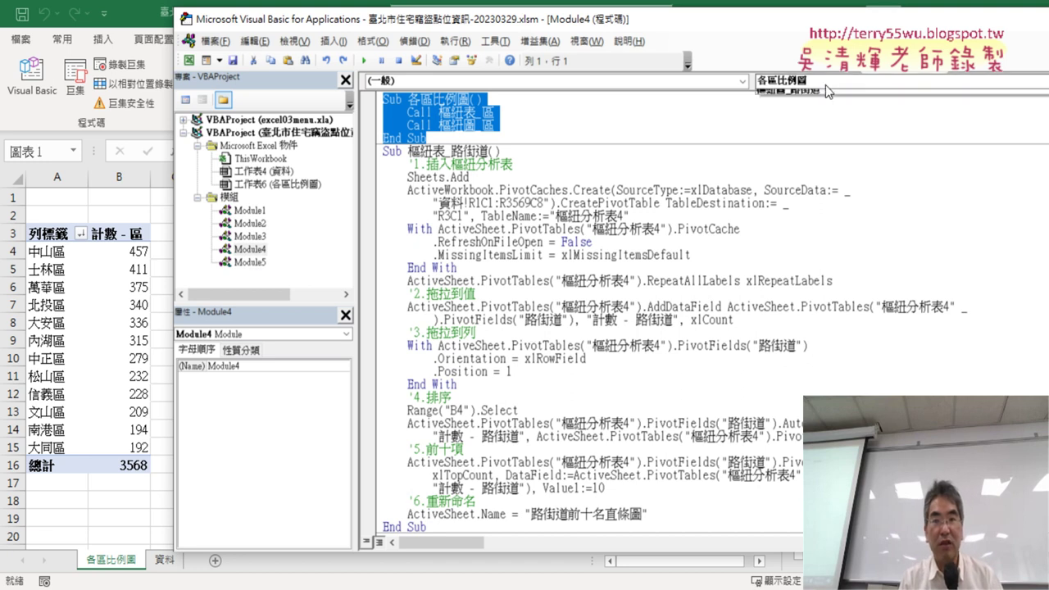
click(825, 85)
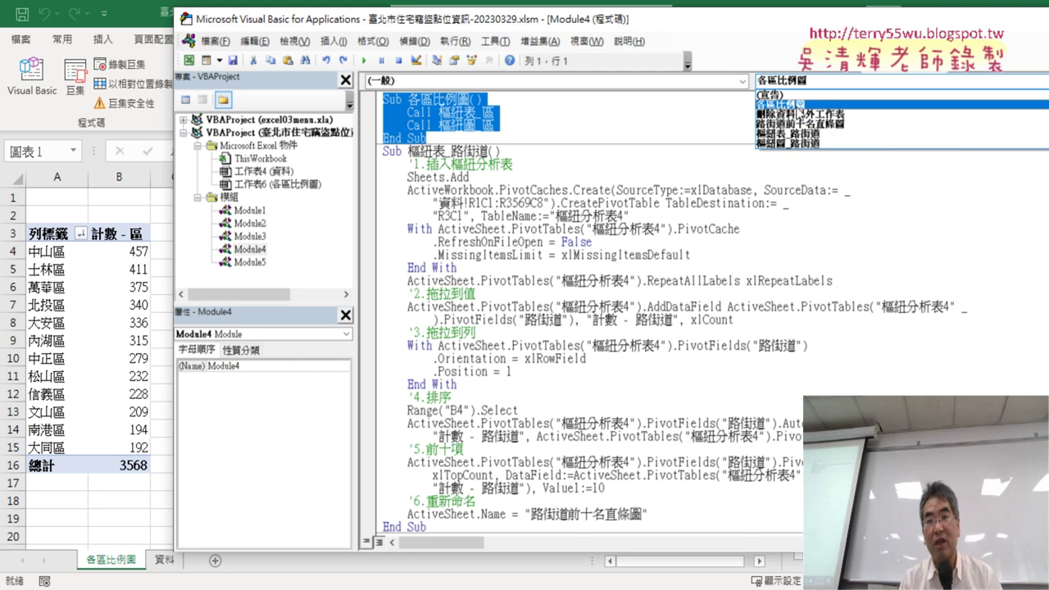
click(801, 104)
drag(437, 141, 492, 75)
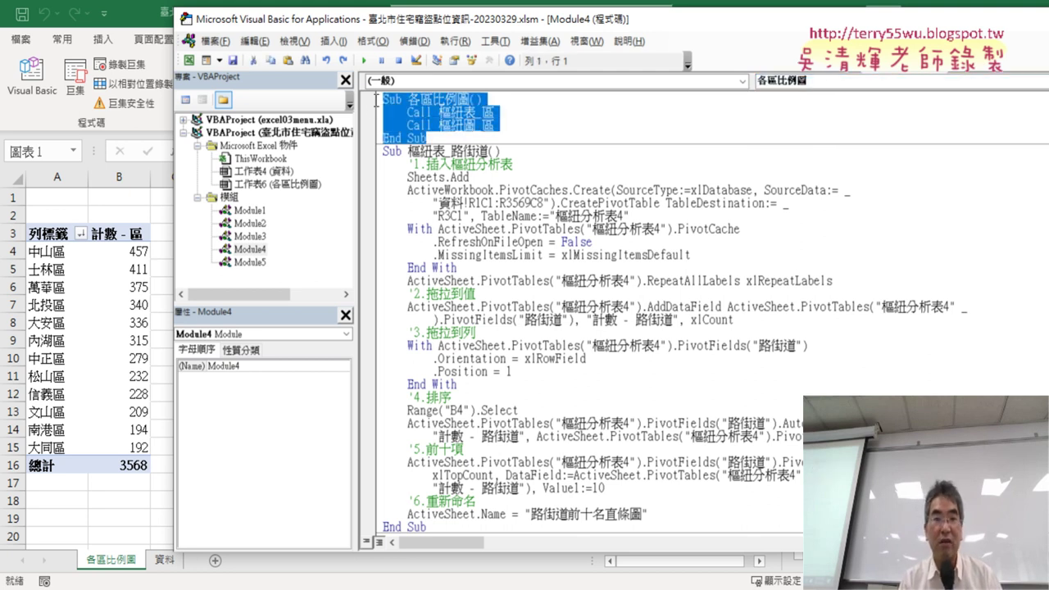
key(Delete)
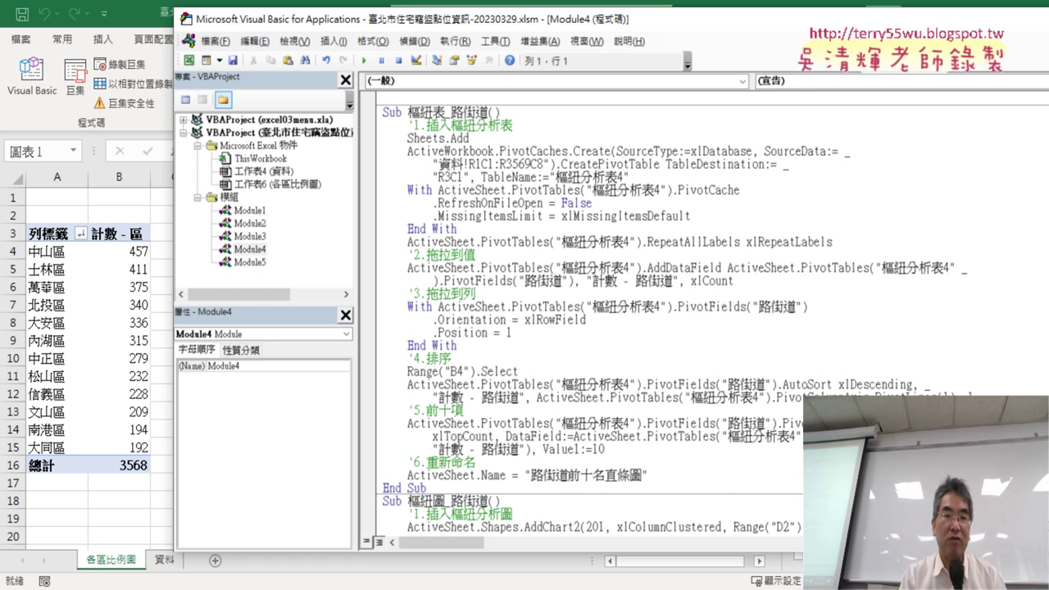
Check Module3's procedure list, then display the empty Module2 code
double_click(257, 238)
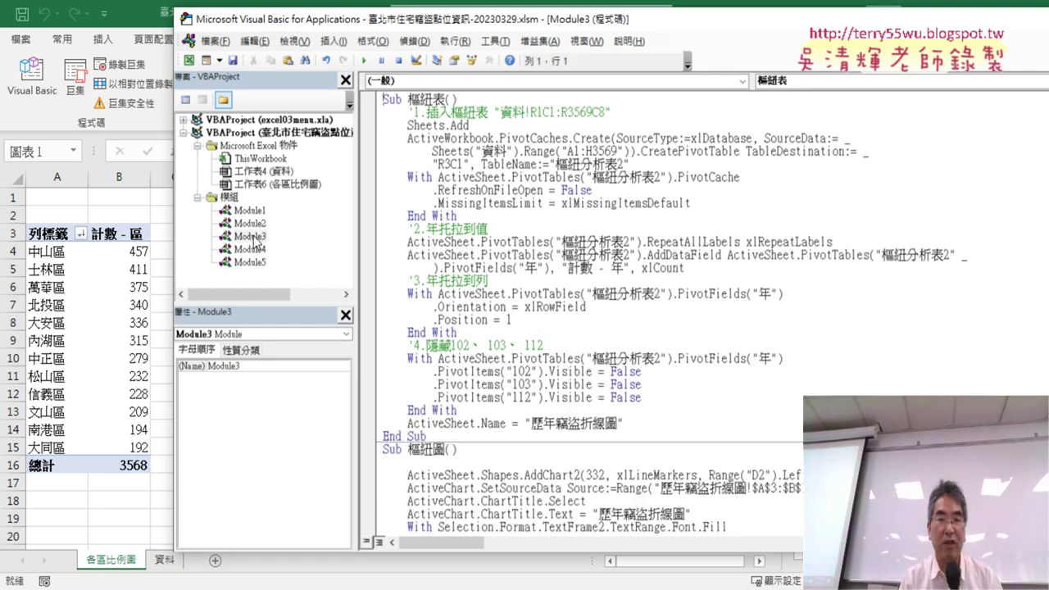
click(783, 82)
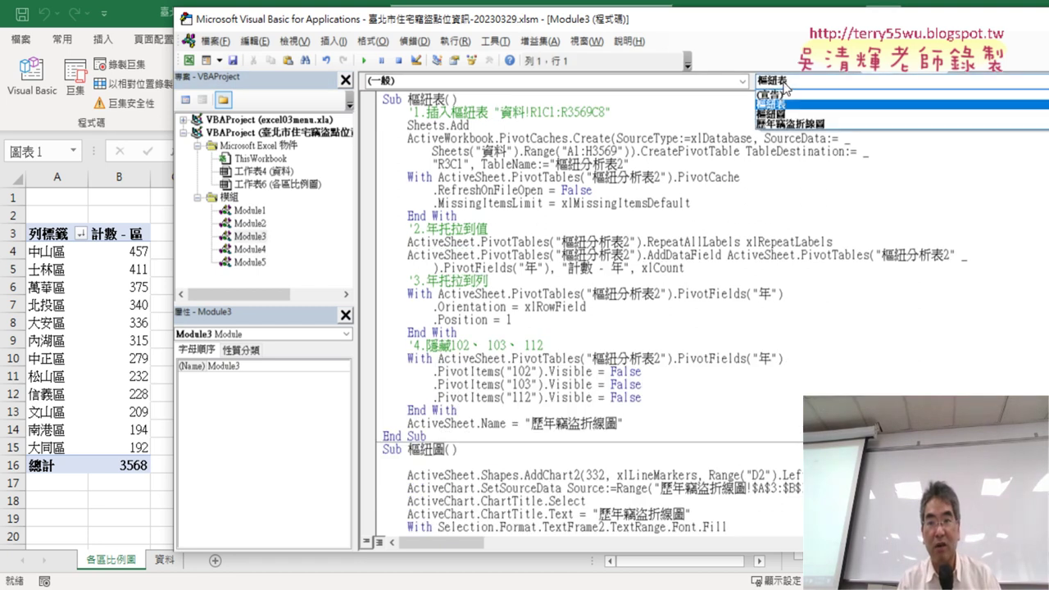
click(246, 223)
double_click(248, 223)
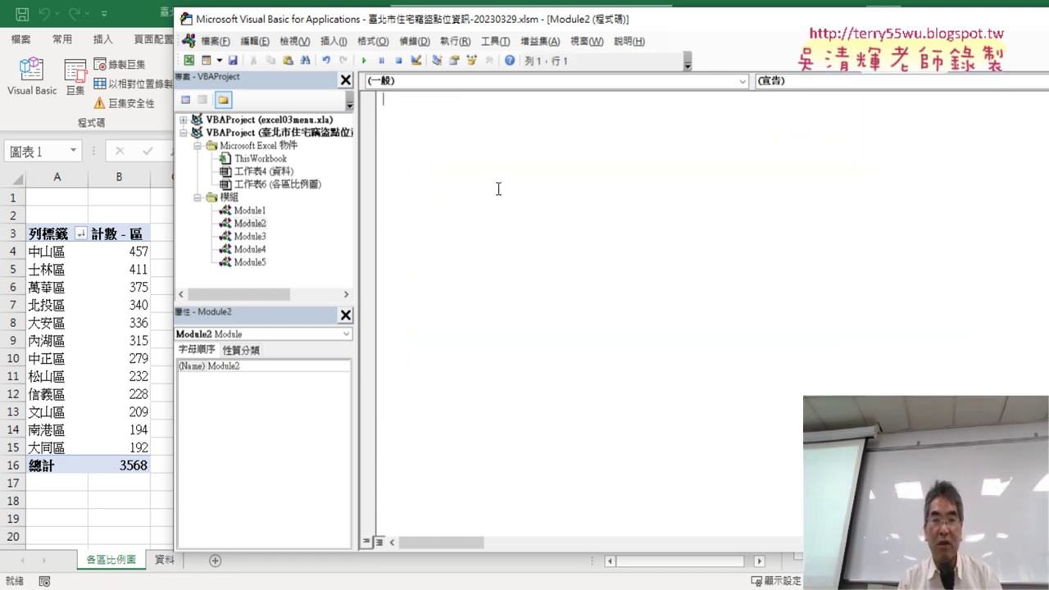
Remove Module2 from the project, answering the export prompt
right_click(258, 224)
click(332, 361)
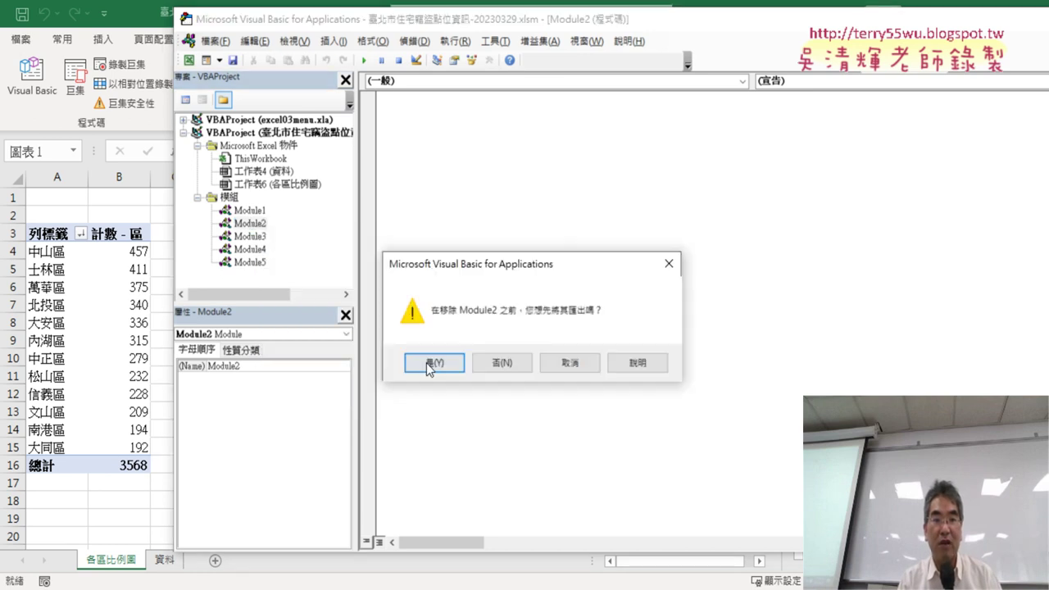
click(504, 364)
click(252, 214)
Display Module1 and scroll through its 插入欄 routine
double_click(251, 212)
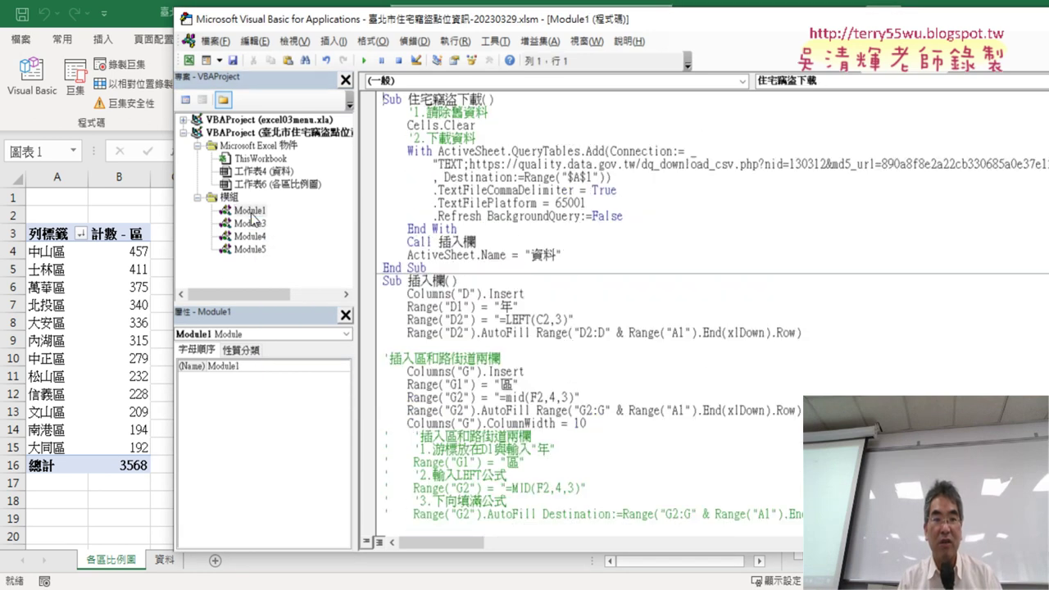
scroll(589, 177, down, 2)
scroll(588, 178, down, 1)
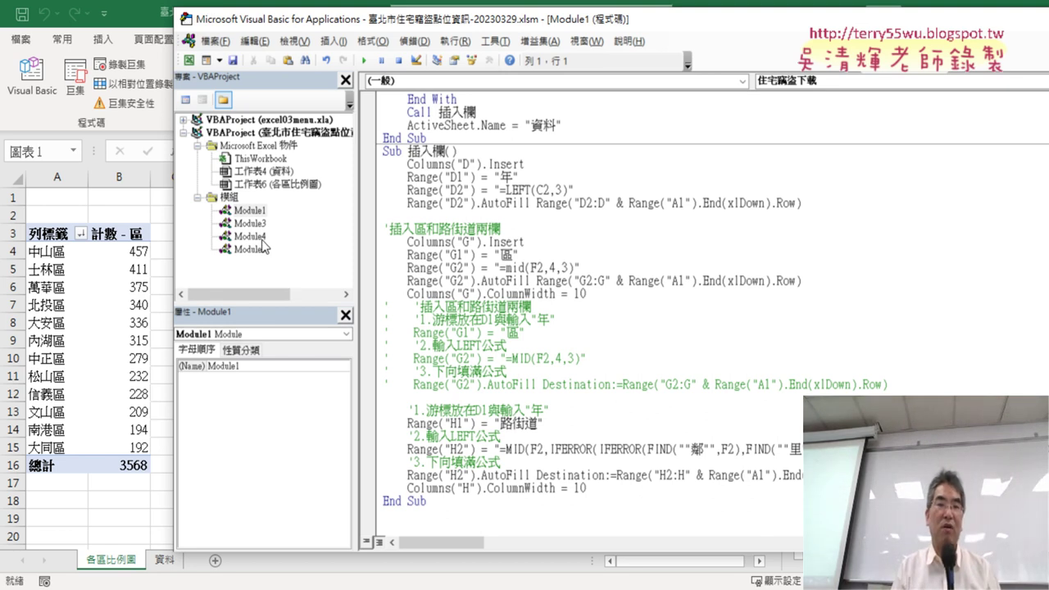
From the 資料 sheet, generate the 歷年竊盜折線圖 yearly burglary line-chart sheet
click(115, 502)
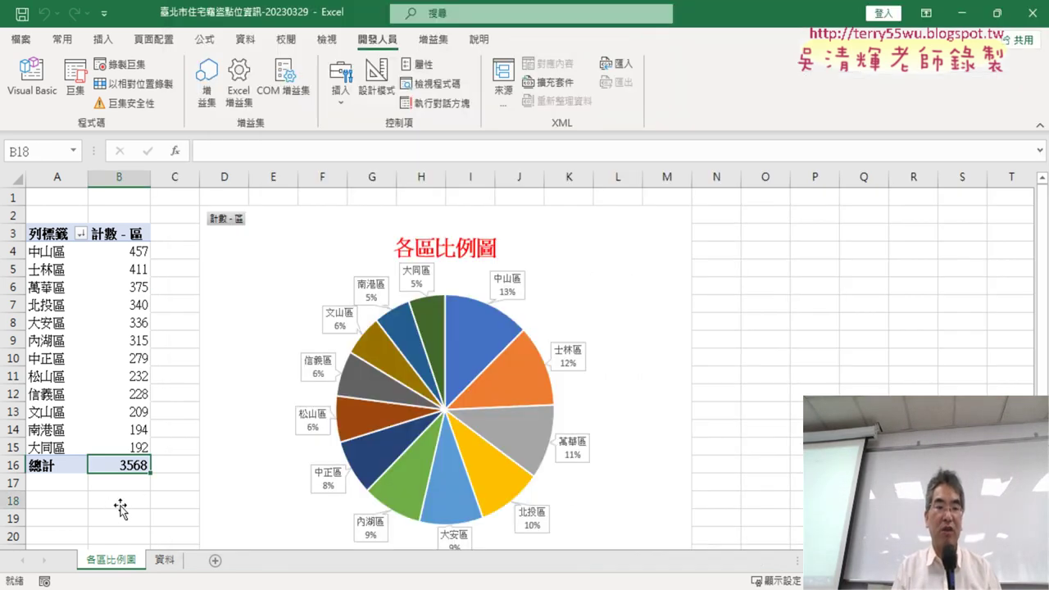
click(179, 566)
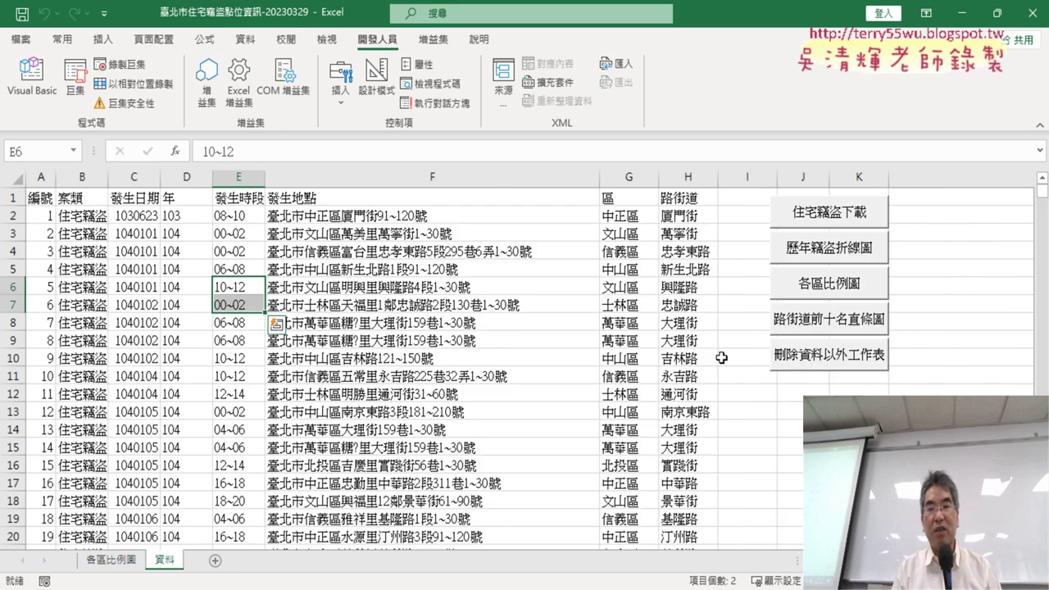
click(852, 254)
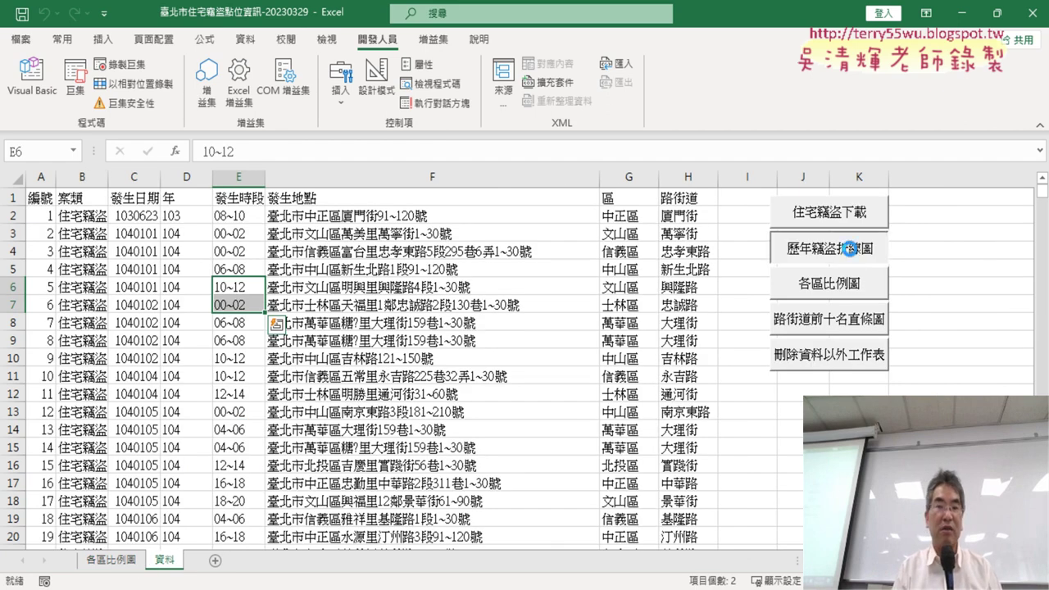
Build the 路街道前十名直條圖 sheet with its 716-total street pivot table and bar chart
click(130, 562)
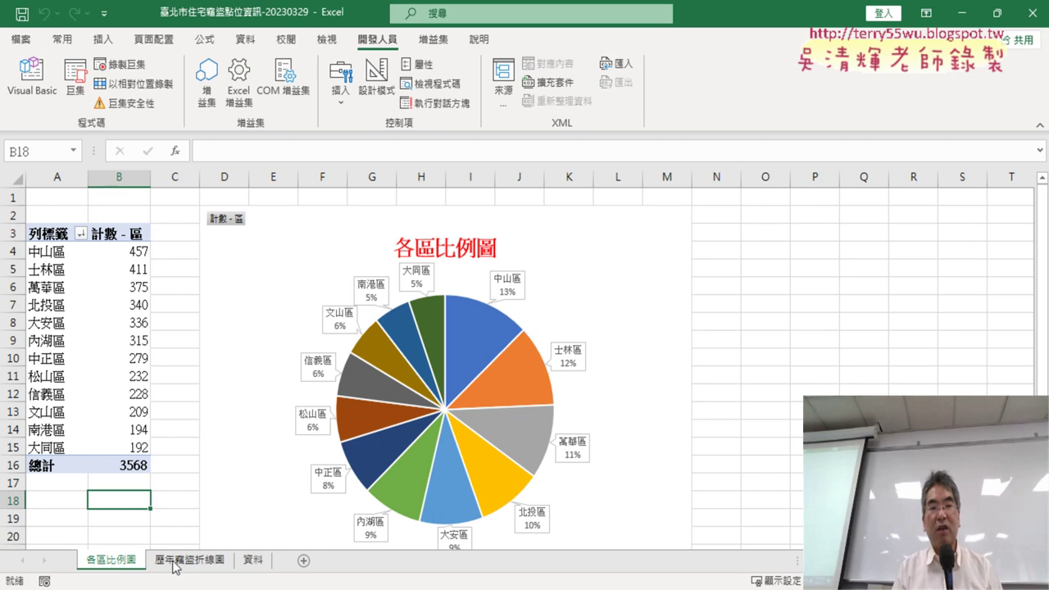
right_click(132, 562)
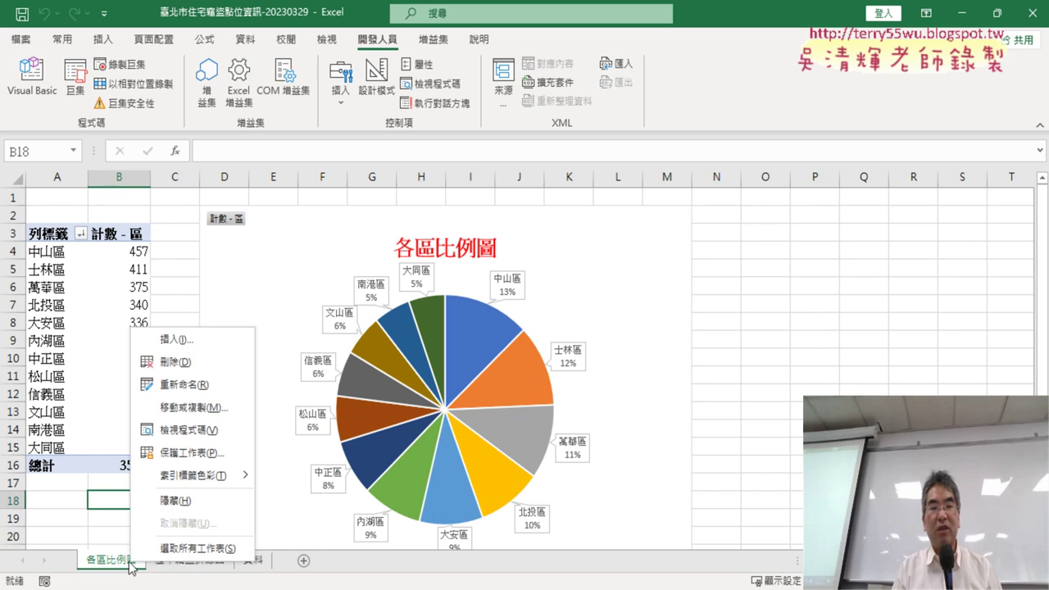
click(261, 564)
click(256, 562)
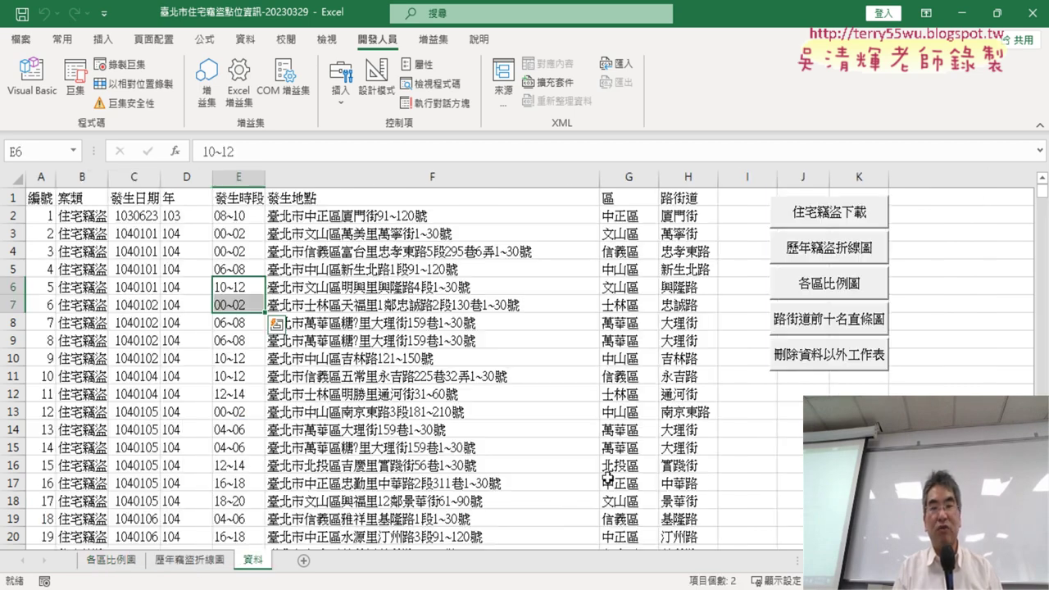
click(834, 331)
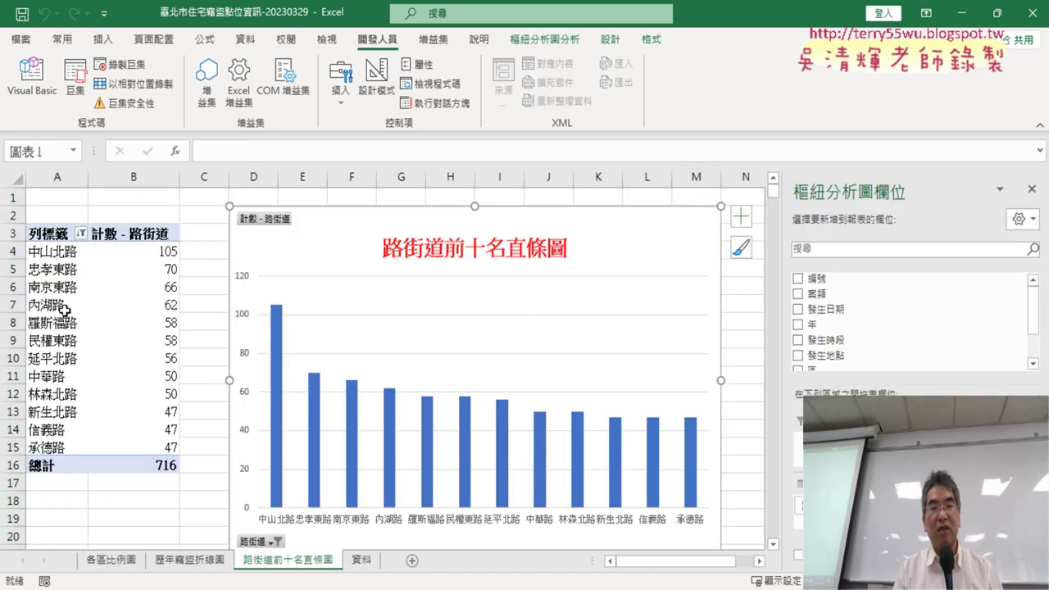
click(53, 309)
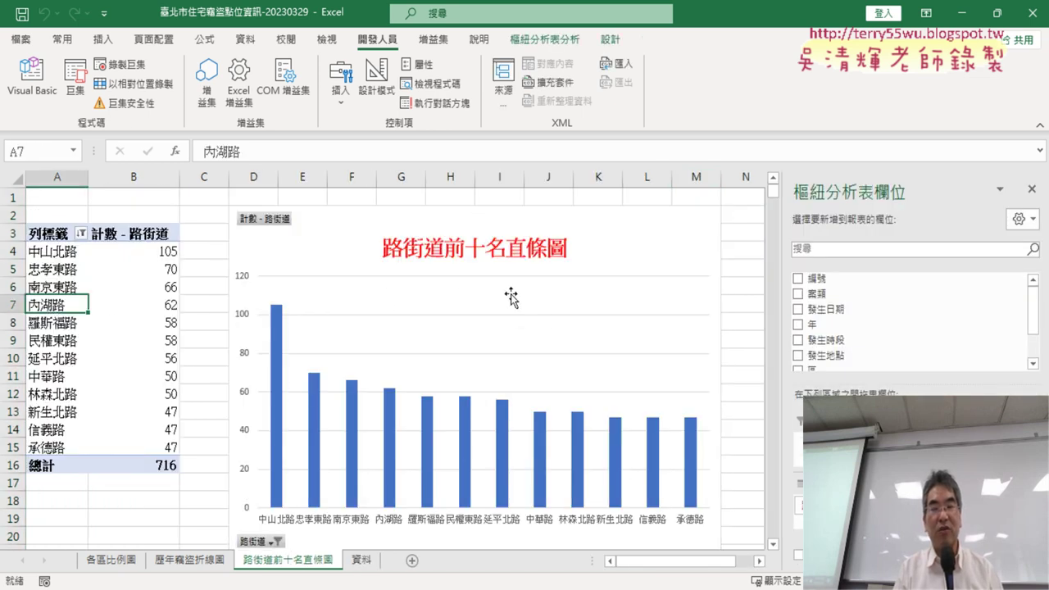